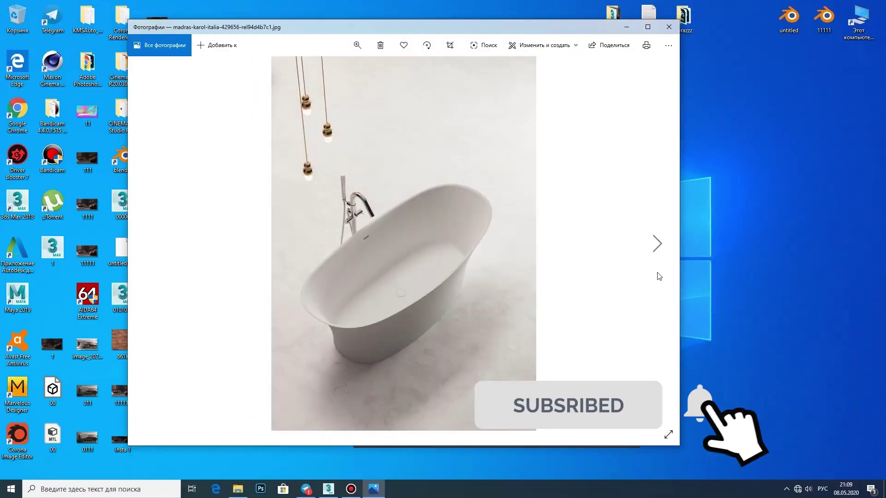
Step through the reference images back to the bathtub photo.
click(658, 245)
click(660, 246)
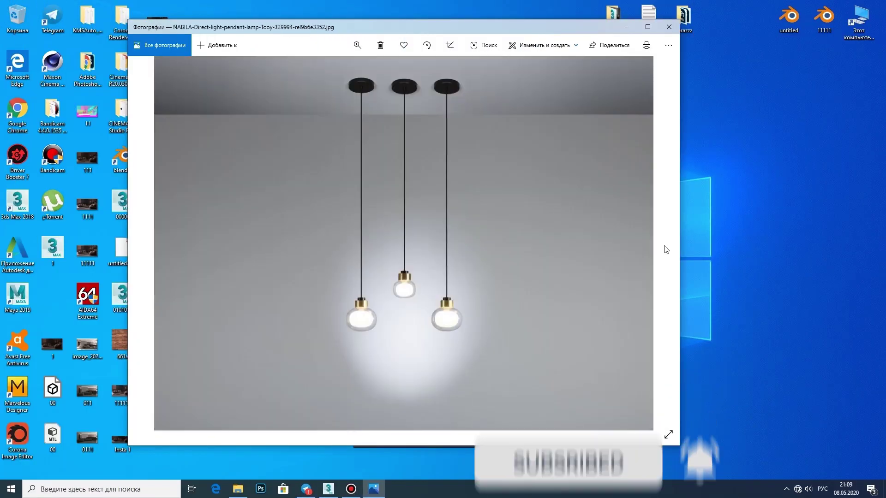
click(151, 243)
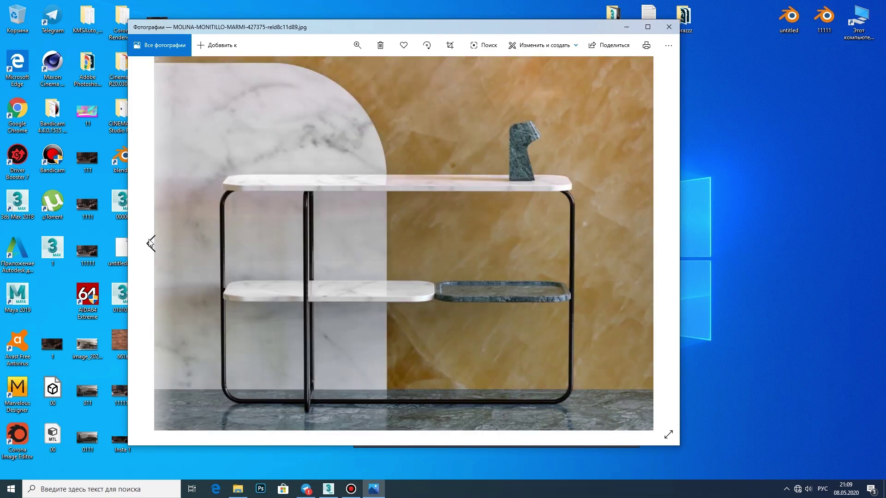
click(152, 244)
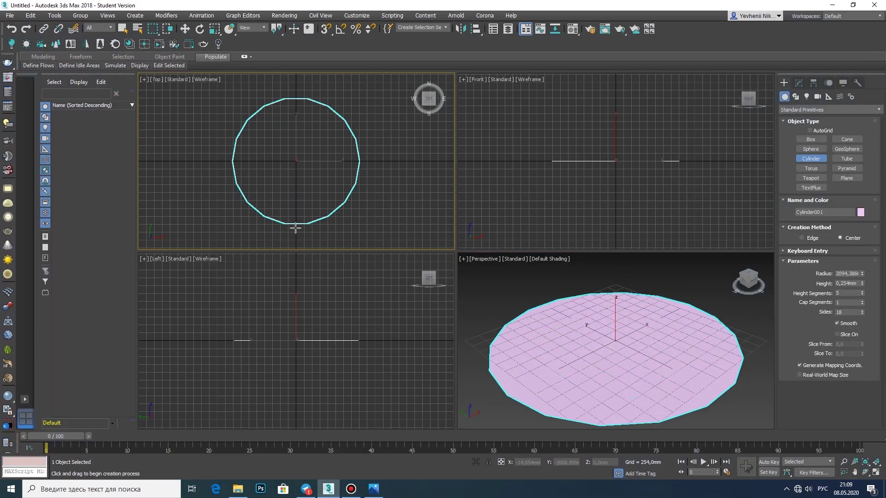
Draw a wide flat cylinder (radius 2421,58mm, height 222,807mm) in the Top view.
drag(296, 167, 295, 229)
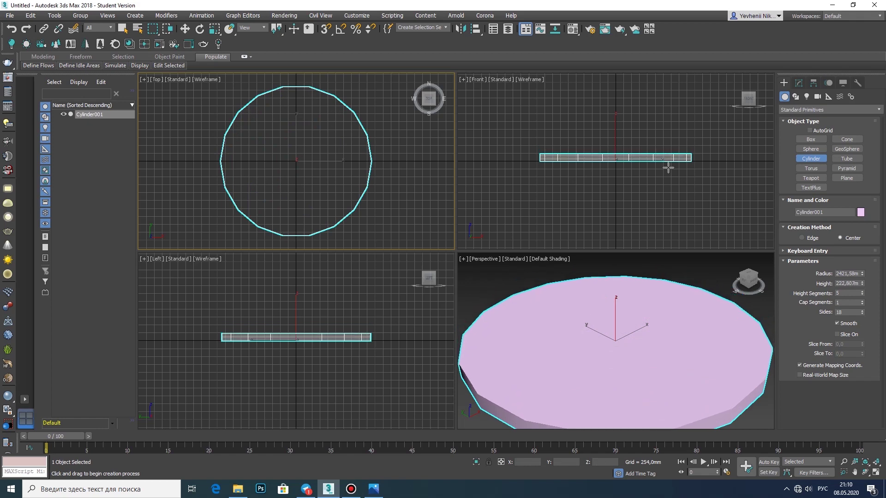
middle_drag(668, 168, 667, 179)
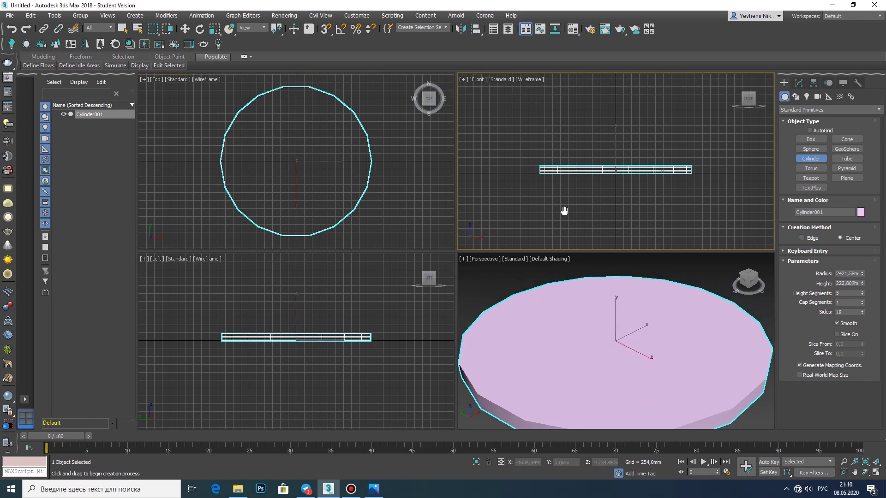
scroll(378, 202, down, 2)
click(875, 472)
scroll(544, 286, up, 2)
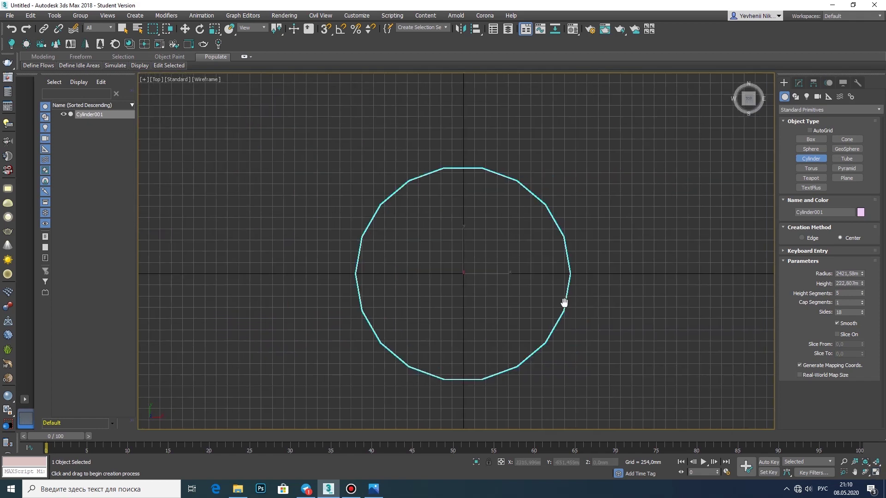
click(875, 474)
mouse_move(374, 489)
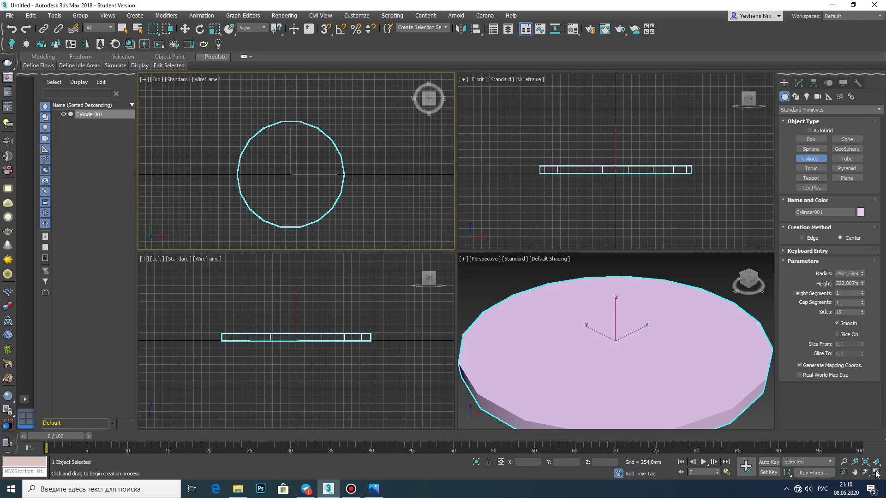
scroll(676, 192, up, 1)
scroll(657, 183, up, 1)
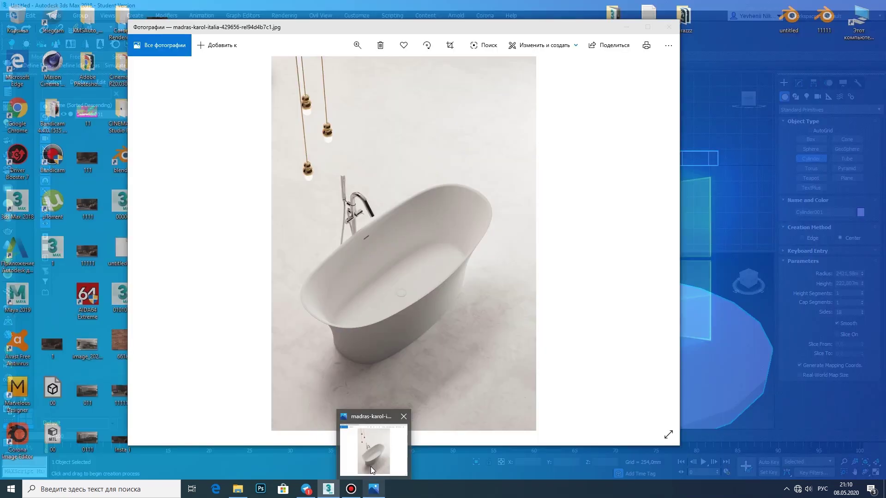
Give the cylinder 1 height segment and 30 sides for a smoother outline.
click(374, 449)
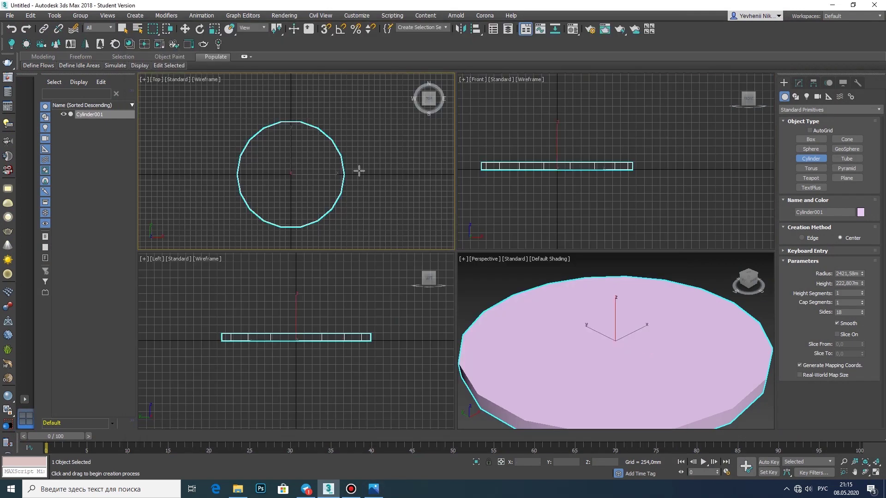
scroll(356, 172, up, 2)
scroll(306, 152, down, 2)
click(862, 311)
drag(862, 314, 865, 305)
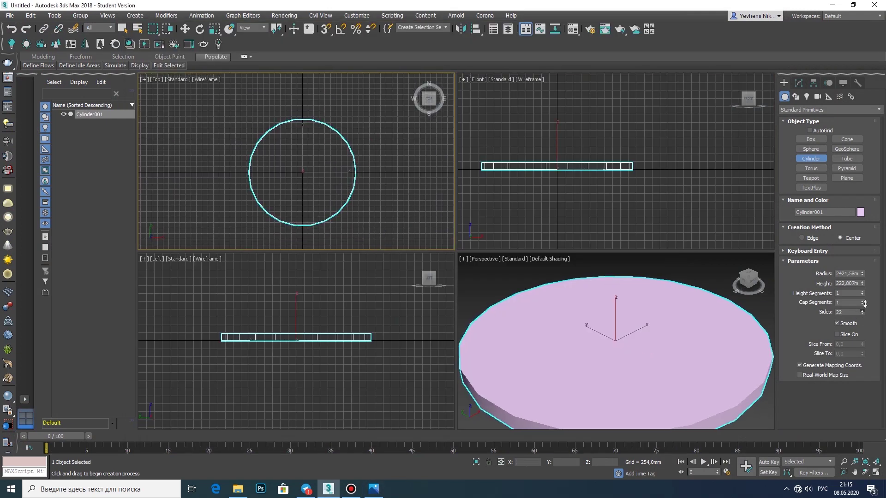
click(875, 473)
Convert the cylinder to Editable Poly and non-uniformly scale it into an ellipse.
key(e)
right_click(496, 256)
click(618, 361)
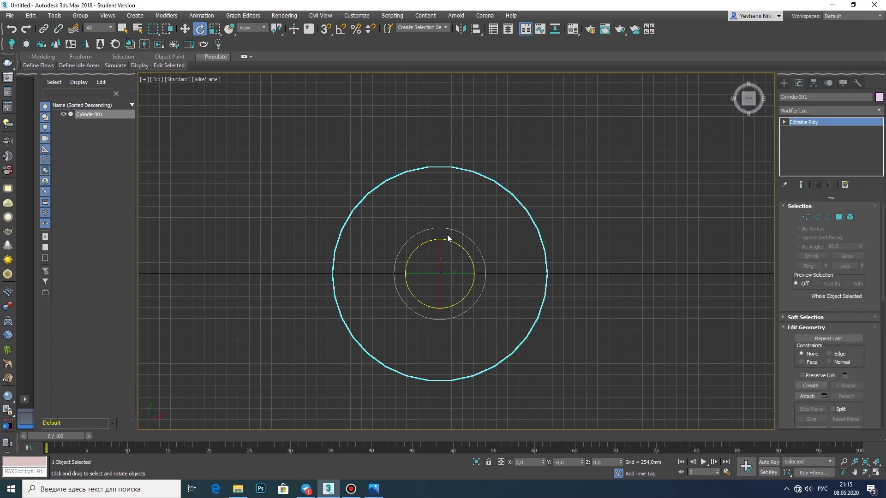
key(r)
drag(440, 259, 444, 283)
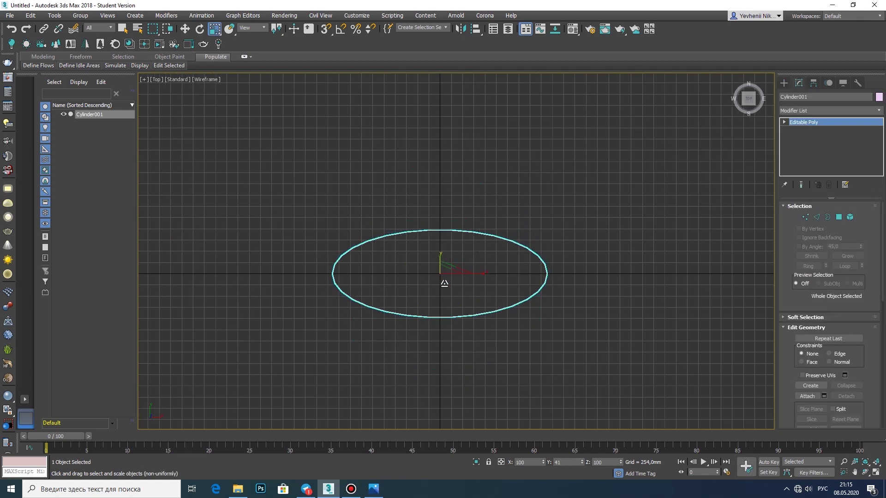
scroll(445, 285, up, 2)
middle_drag(445, 284, 398, 261)
Broaden the oval's ends with an FFD 4x4x4 on the inner points, then collapse to Editable Poly.
click(879, 111)
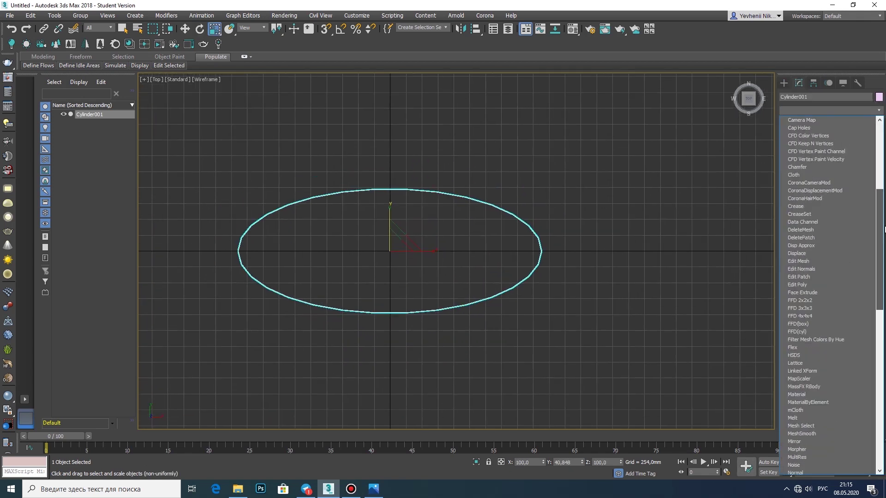
scroll(826, 277, down, 3)
click(812, 276)
middle_drag(415, 190, 431, 191)
click(794, 121)
drag(418, 144, 491, 358)
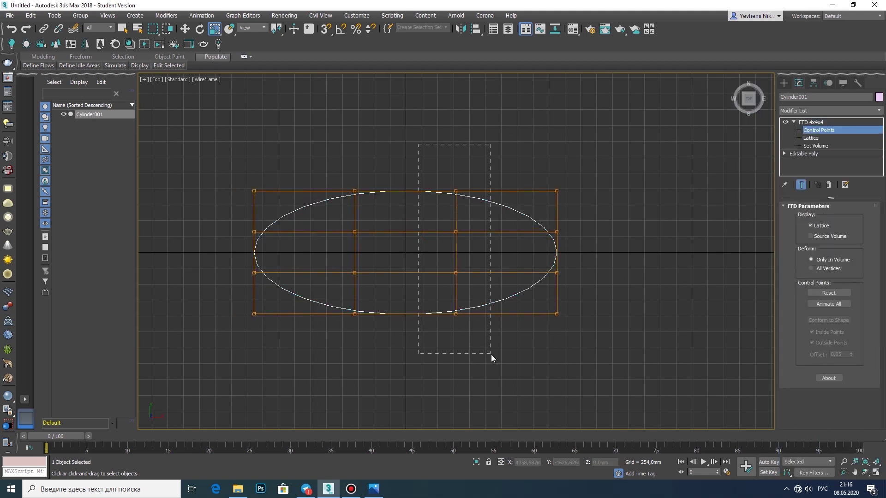
drag(455, 253, 485, 258)
right_click(482, 259)
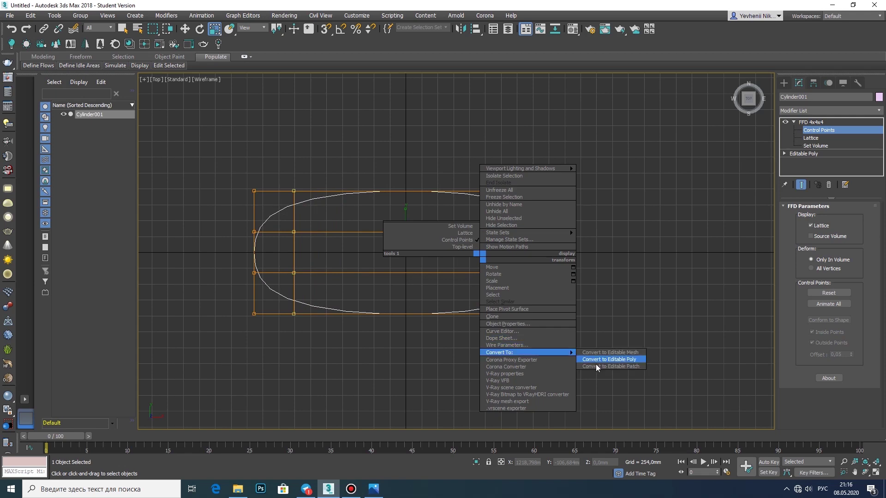
click(595, 360)
click(875, 473)
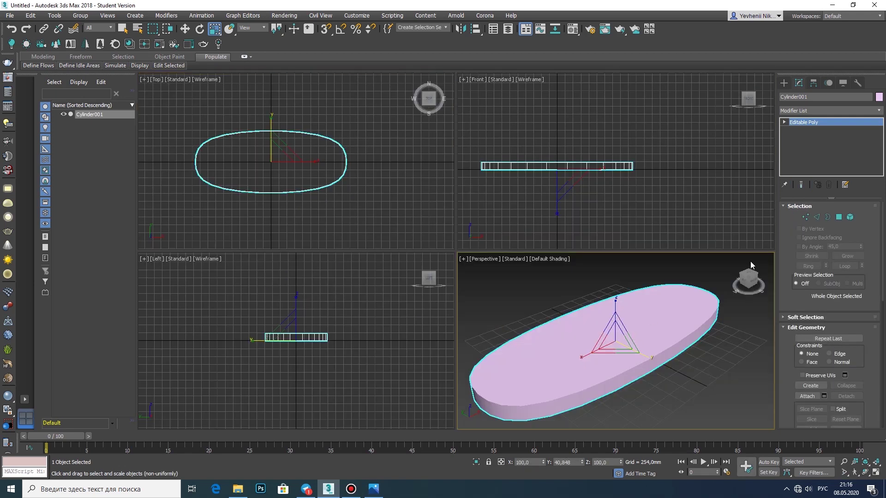
Select the slab's top cap polygon, trying and cancelling an extrusion.
key(4)
click(678, 304)
right_click(629, 214)
key(alt+w)
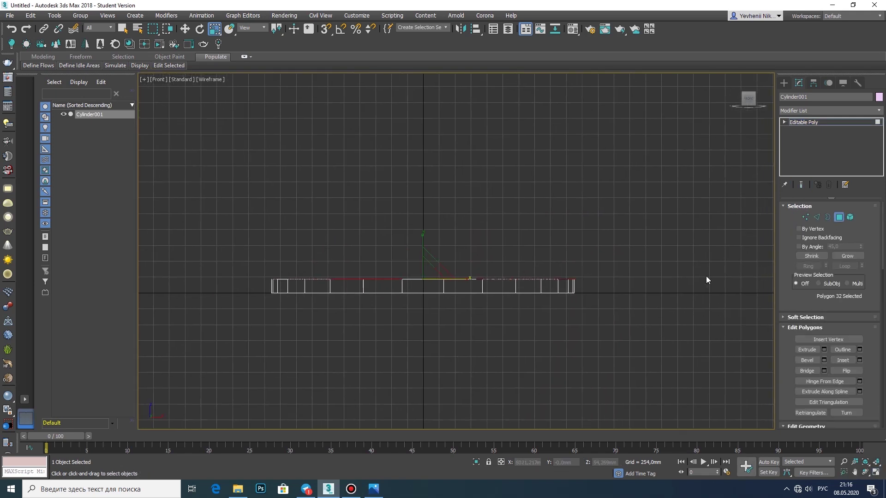
middle_drag(706, 275, 733, 297)
click(824, 349)
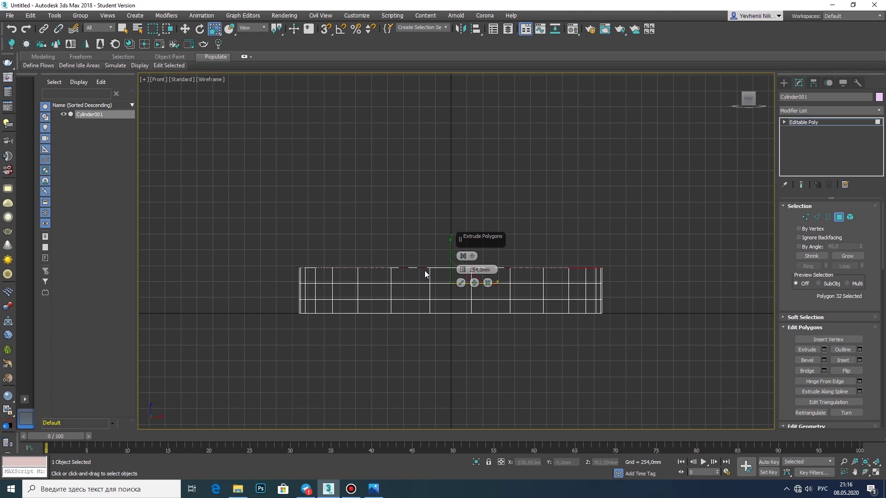
click(486, 283)
click(876, 473)
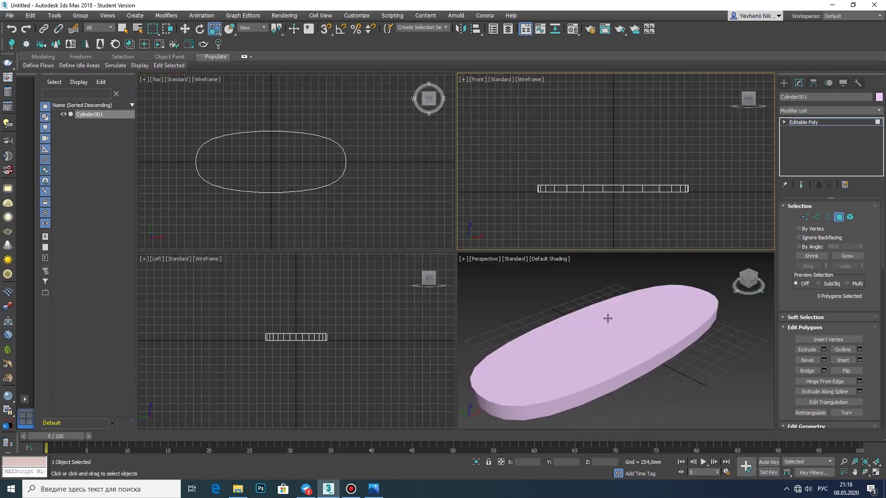
Inset the top cap to create a rim.
click(607, 316)
click(859, 359)
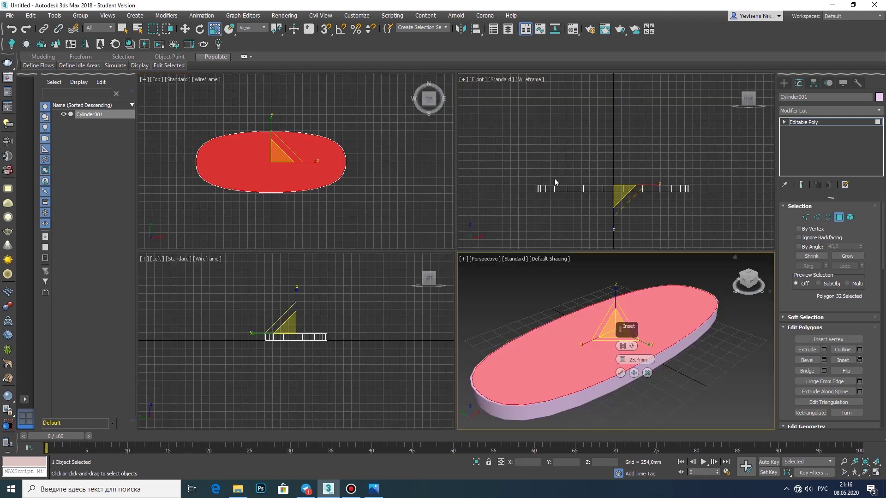
scroll(309, 162, up, 5)
drag(303, 179, 307, 171)
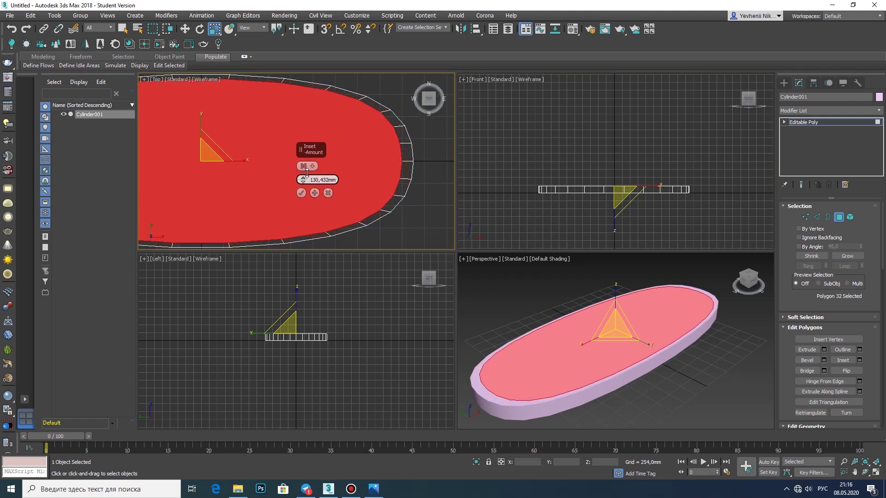
scroll(300, 188, down, 3)
scroll(203, 159, up, 3)
click(203, 159)
Extrude the outer rim polygon ring upward repeatedly into tall tub walls.
shift+click(198, 161)
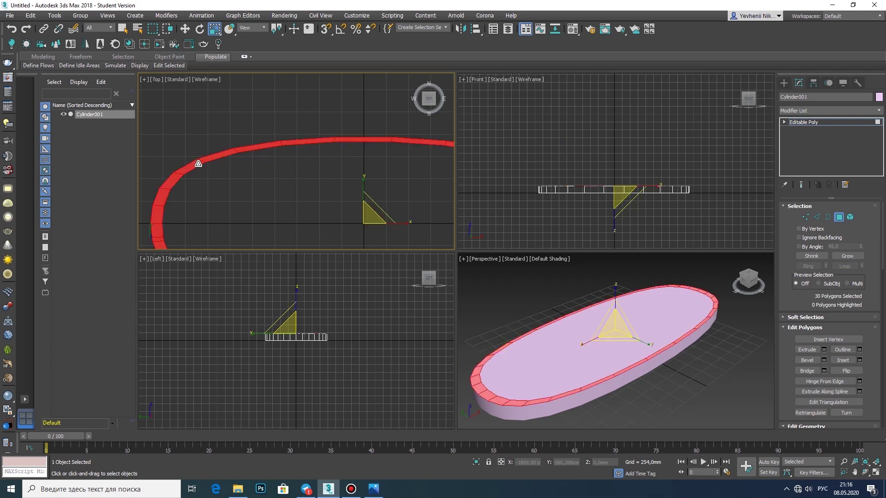
scroll(198, 162, down, 1)
key(alt+w)
key(alt+w)
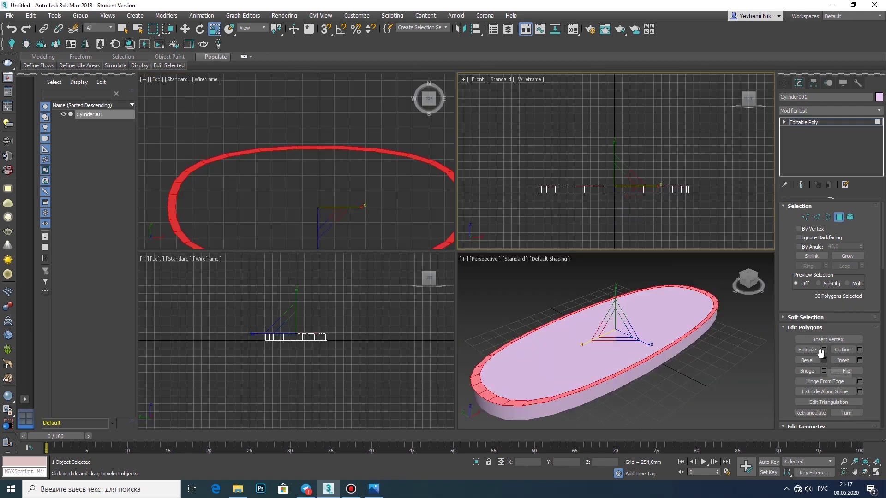
click(824, 349)
click(875, 472)
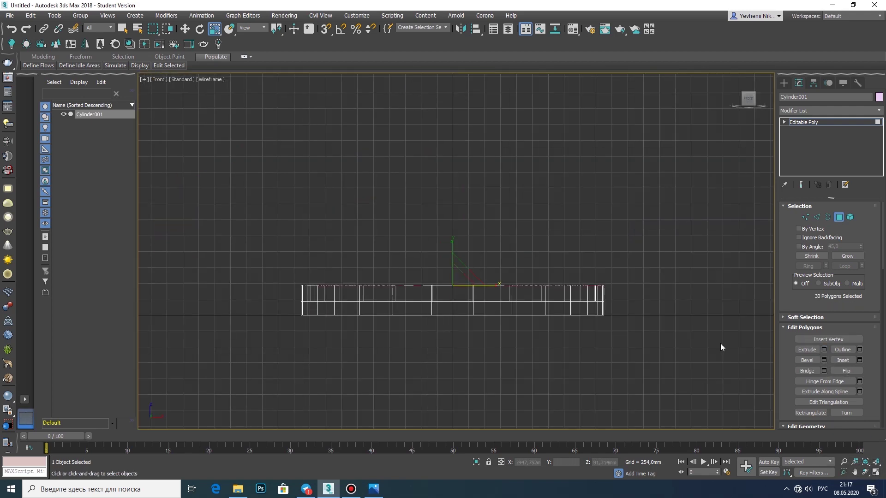
click(824, 349)
click(824, 349)
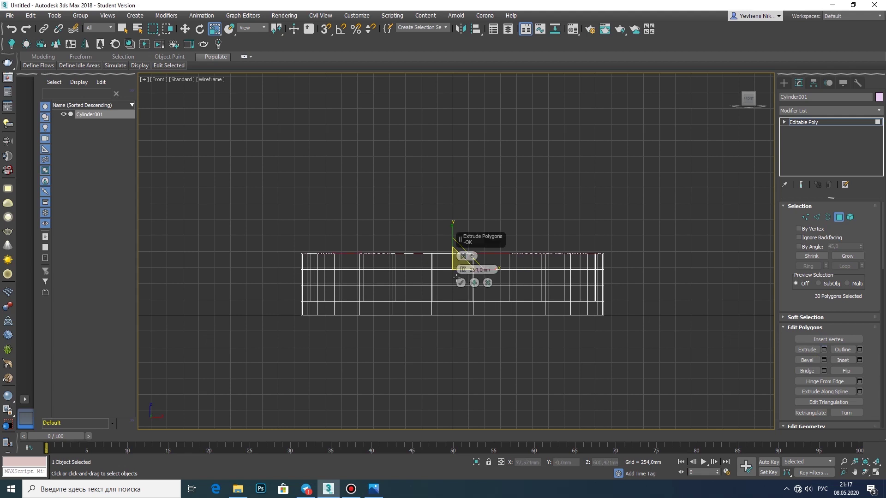
click(824, 350)
Add an FFD 3x3x3 lattice to the tub and enter its control points.
click(461, 283)
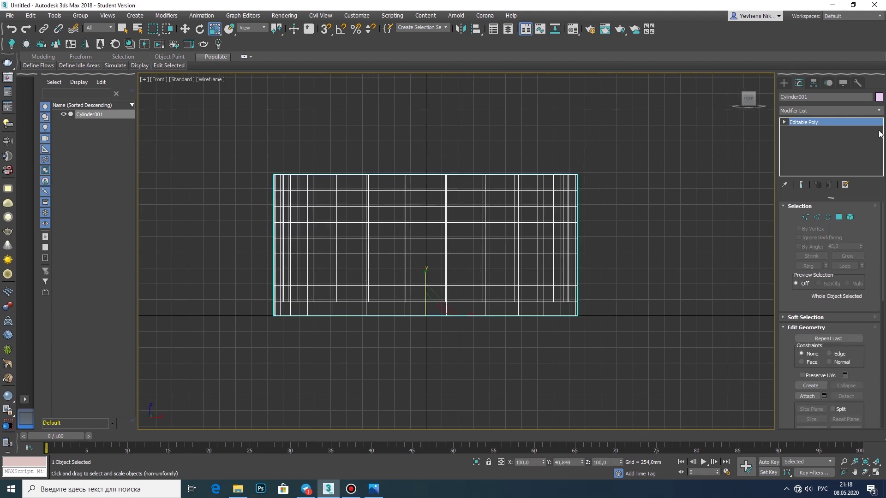
click(878, 110)
click(801, 83)
right_click(460, 238)
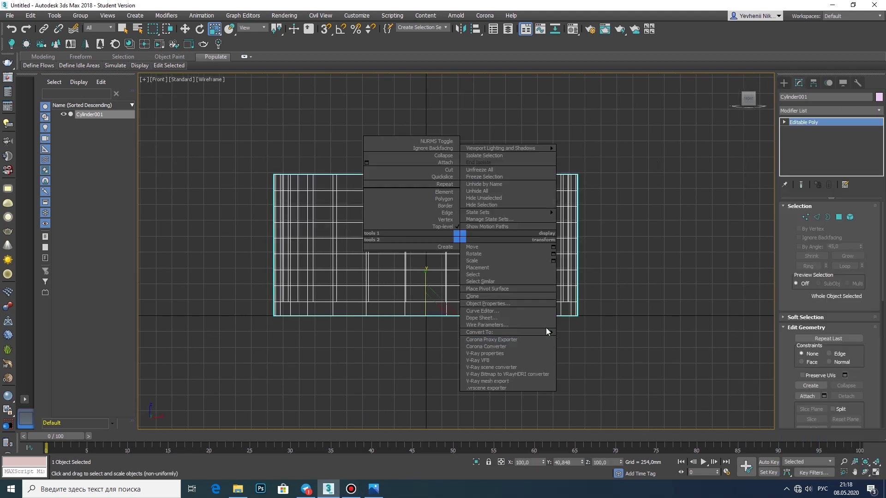
click(878, 110)
scroll(829, 396, down, 5)
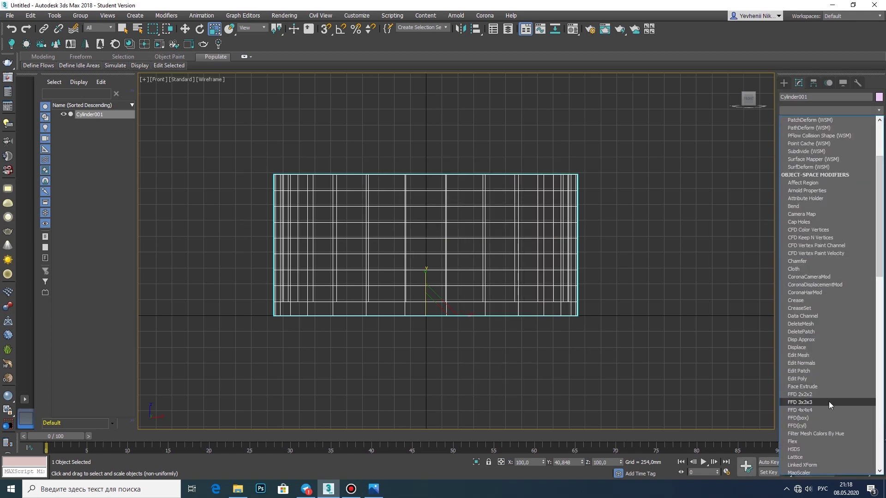
click(828, 401)
click(793, 122)
click(818, 129)
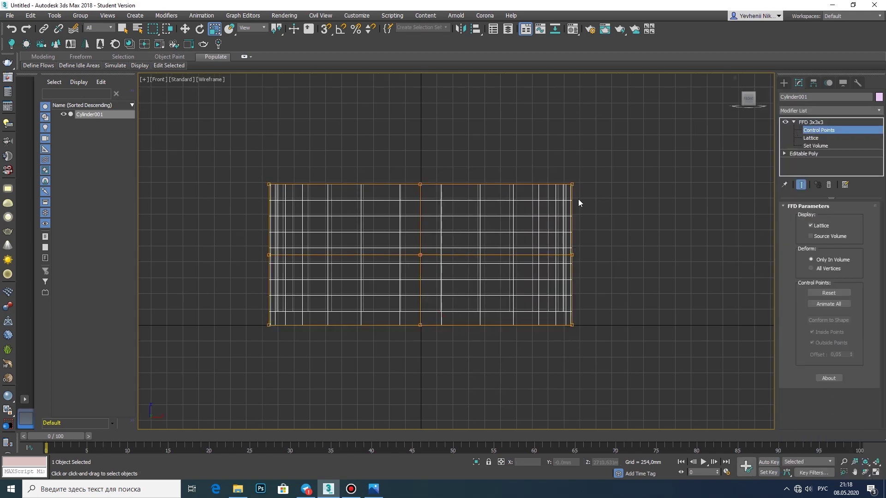
Flare the tub's top lengthwise and pull the rim's middle down, checking the reference photos.
mouse_move(224, 162)
mouse_down()
mouse_move(317, 221)
mouse_move(595, 216)
mouse_up()
drag(458, 184, 470, 184)
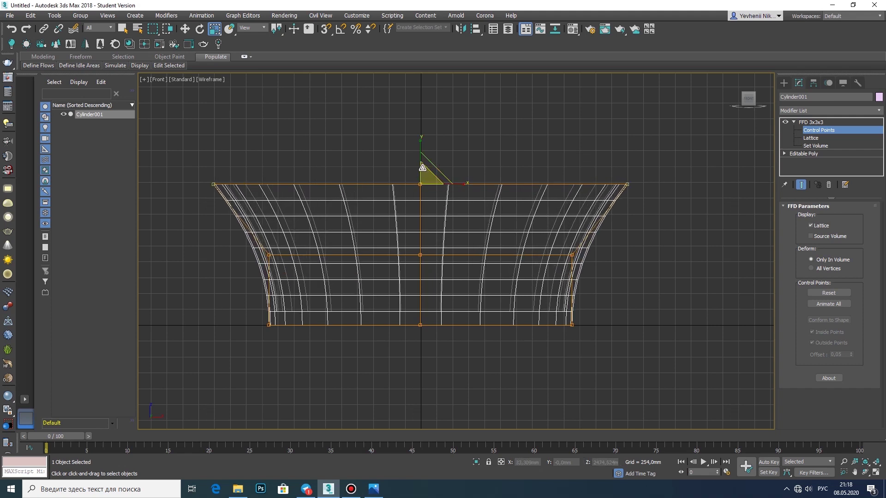
drag(421, 158, 427, 202)
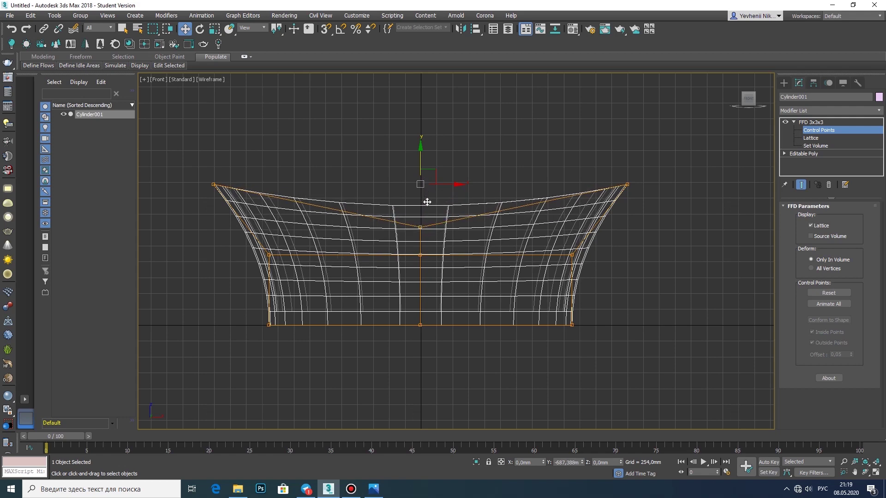
click(374, 489)
click(660, 243)
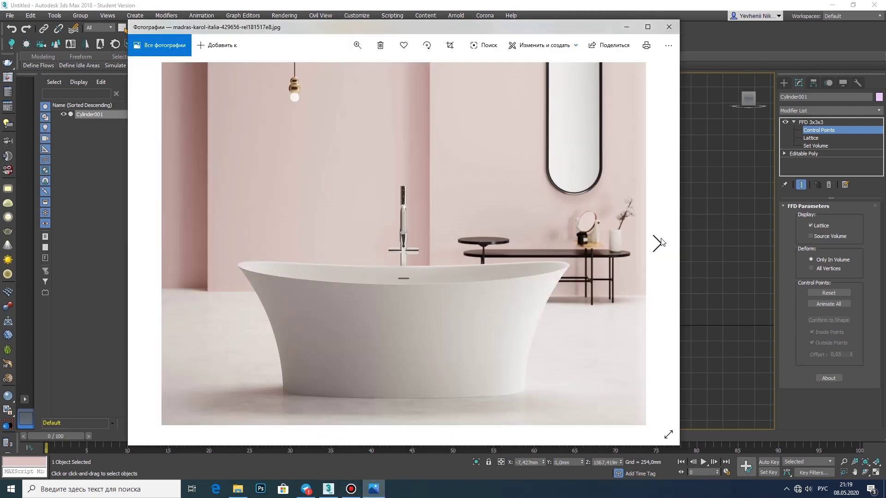
key(alt+Tab)
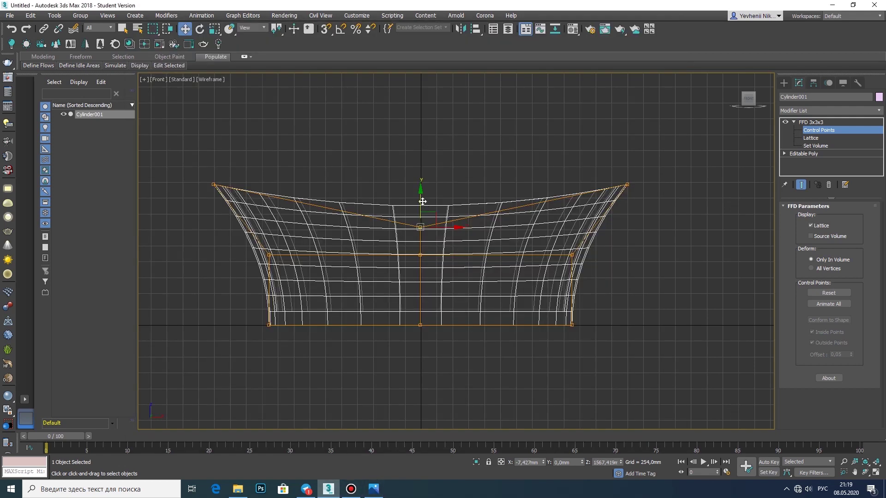
Raise the rim's middle slightly to soften the dip and collapse to Editable Poly.
drag(425, 203, 425, 185)
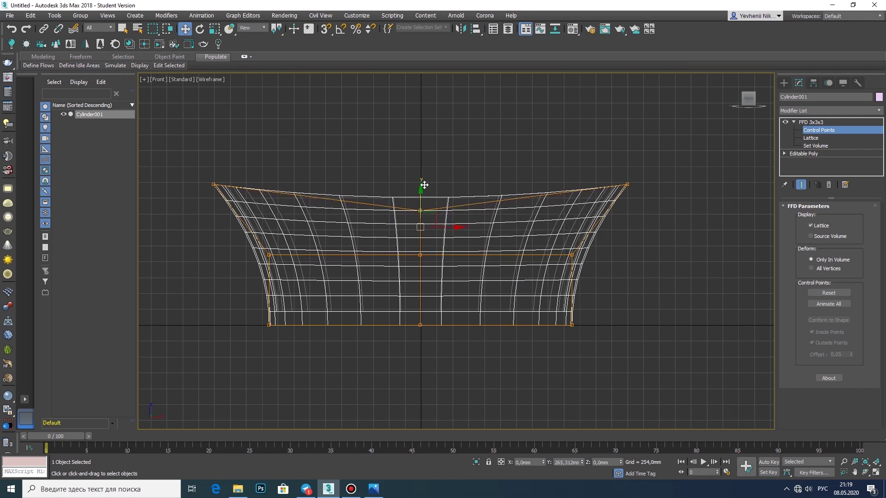
right_click(425, 187)
click(536, 287)
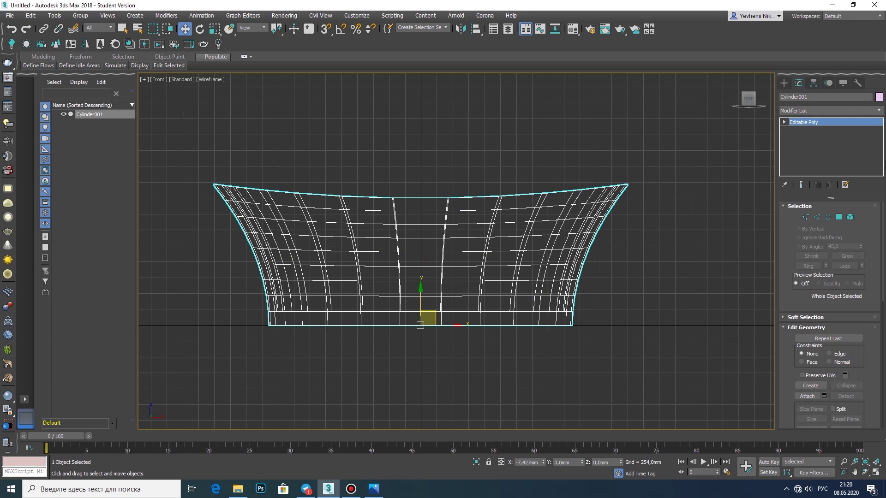
Add another FFD 3x3x3 lattice to the tub and enter its control points.
click(829, 111)
scroll(830, 276, down, 5)
click(810, 403)
click(876, 472)
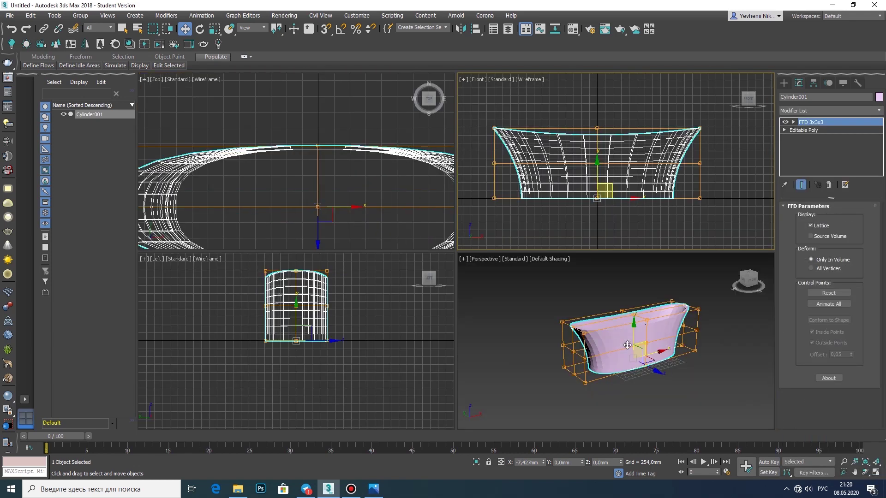
key(alt+w)
alt+middle_drag(627, 345, 504, 275)
scroll(505, 275, up, 5)
scroll(539, 351, up, 3)
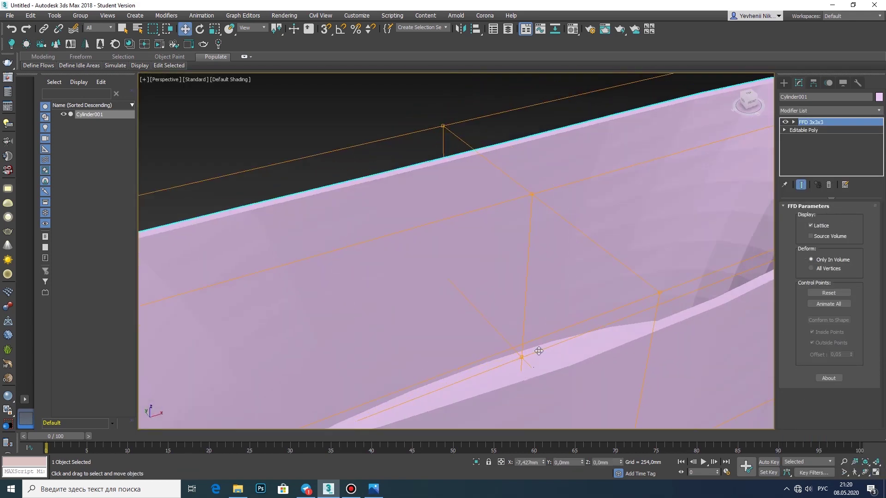
click(793, 122)
click(819, 130)
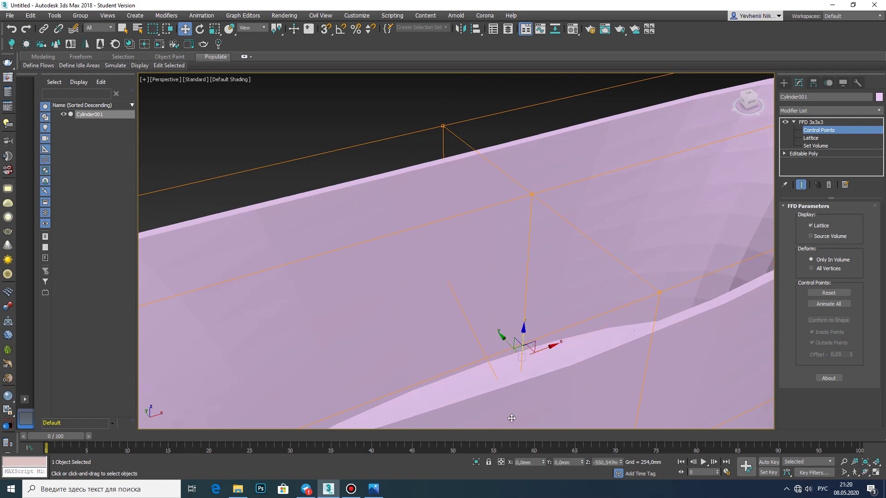
scroll(467, 273, down, 8)
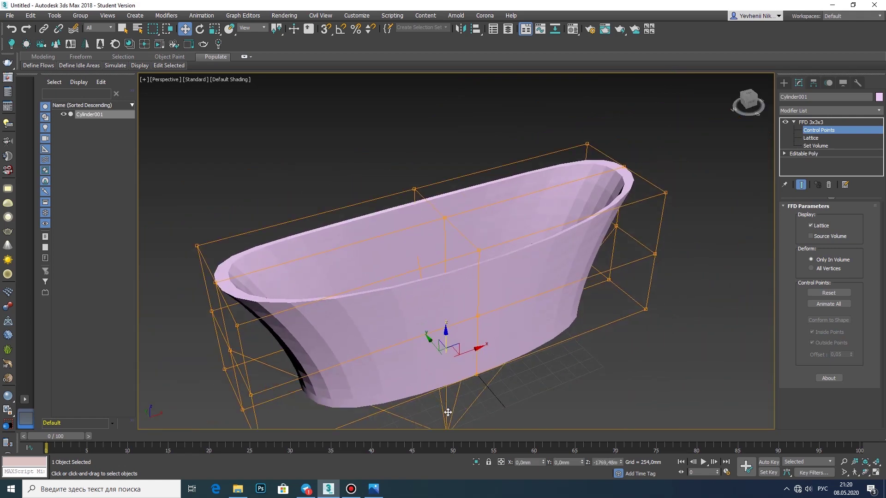
Lower the rim's top-centre control points and collapse the lattice into Editable Poly.
click(444, 218)
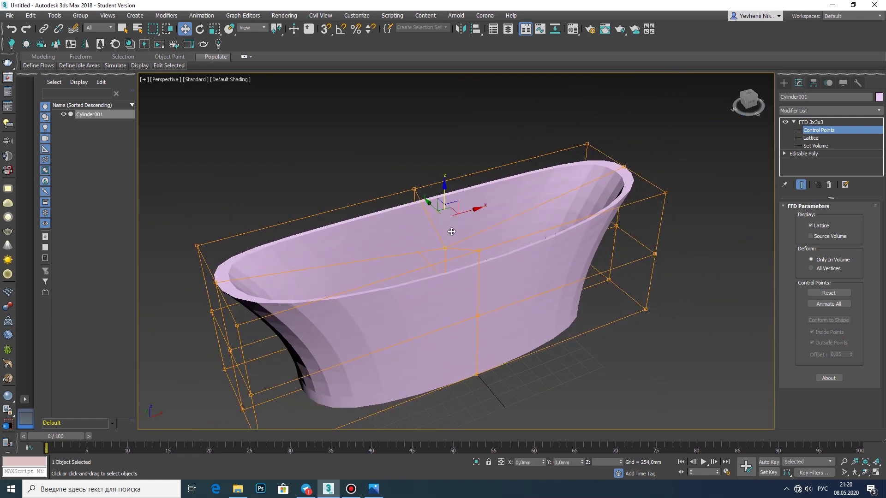
drag(444, 218, 463, 308)
click(876, 471)
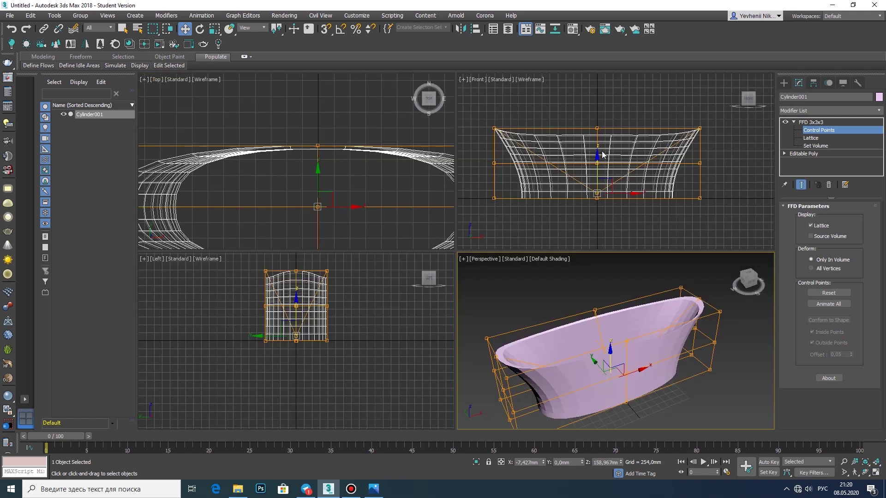
scroll(608, 156, up, 2)
click(607, 157)
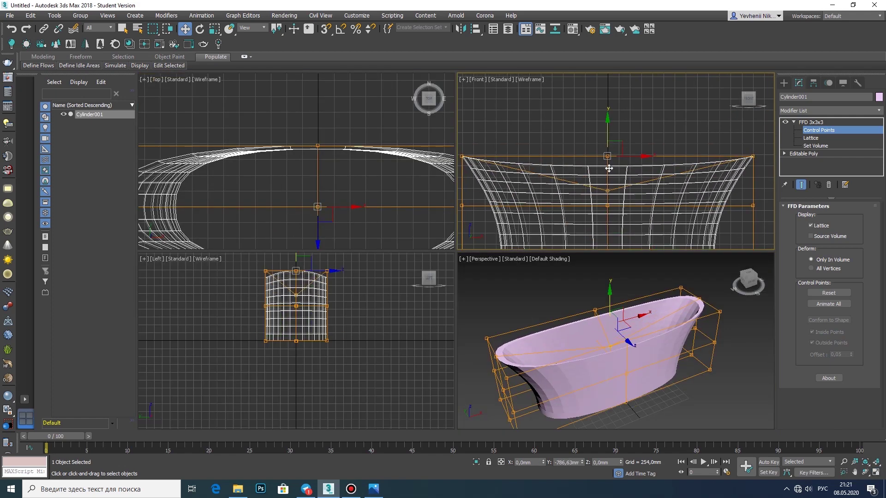
drag(609, 156, 607, 195)
scroll(610, 319, up, 3)
right_click(610, 319)
click(719, 425)
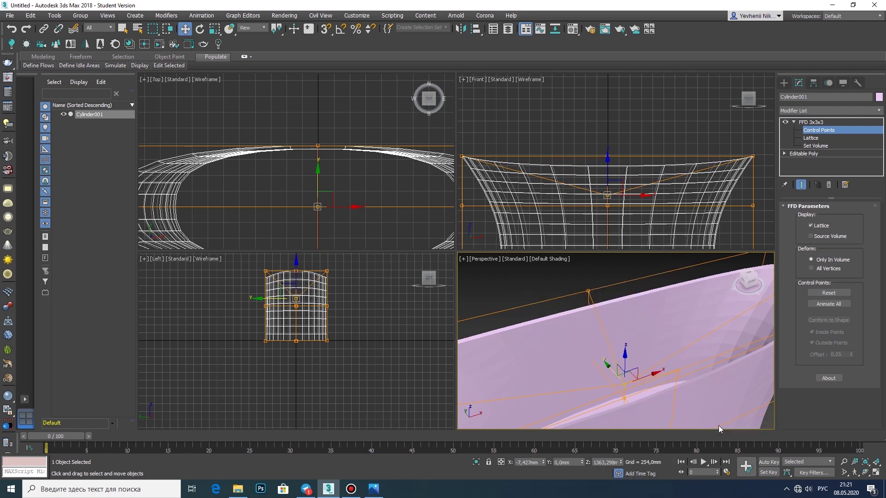
Add a further FFD 3x3x3 lattice and enter its control points.
scroll(637, 311, down, 3)
drag(636, 311, 651, 318)
key(alt+w)
drag(489, 260, 456, 257)
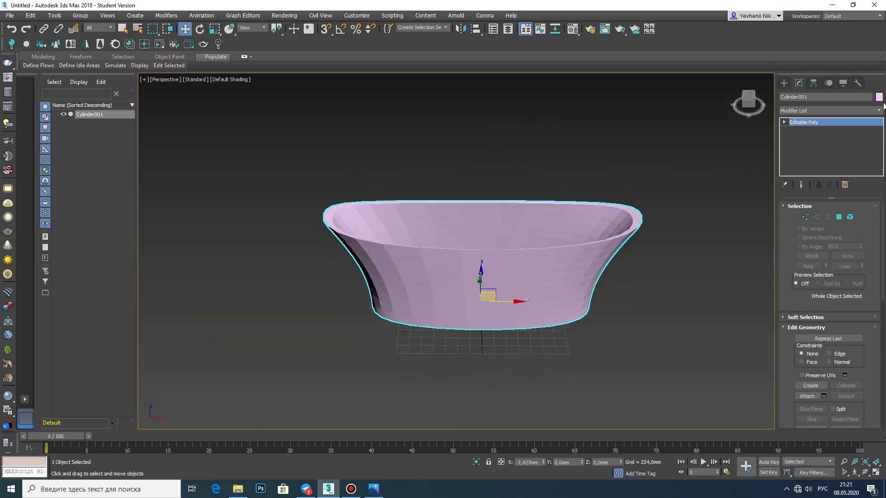
click(830, 110)
click(812, 258)
drag(624, 353, 524, 235)
key(w)
scroll(499, 231, up, 5)
click(812, 130)
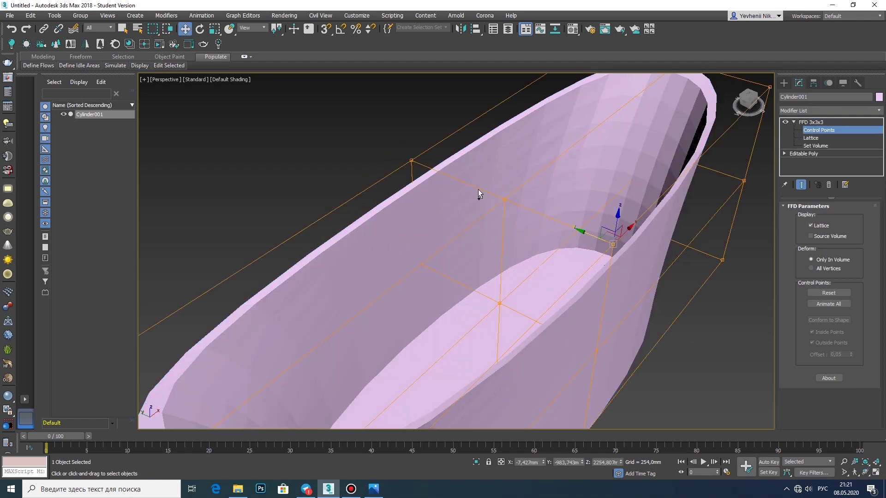
Scale the lattice to taper the tub toward a narrower base, compare with the photo, and collapse.
key(r)
scroll(531, 222, down, 4)
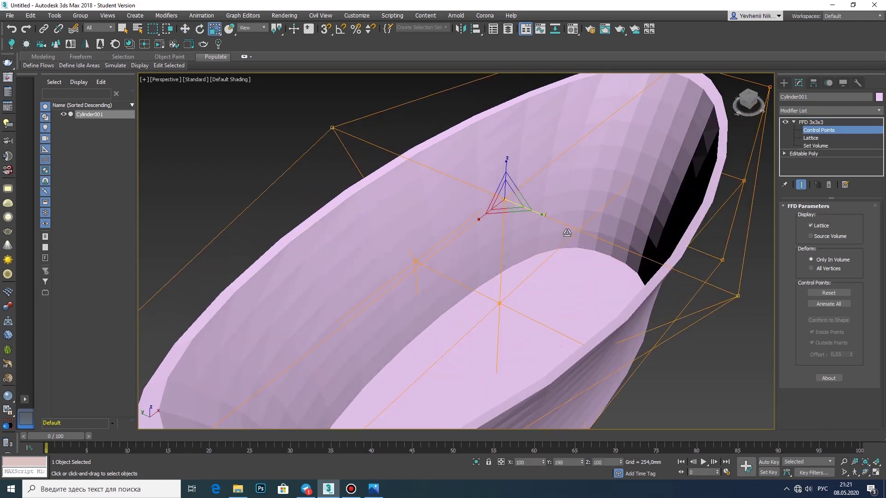
scroll(553, 226, down, 4)
alt+middle_drag(545, 212, 149, 277)
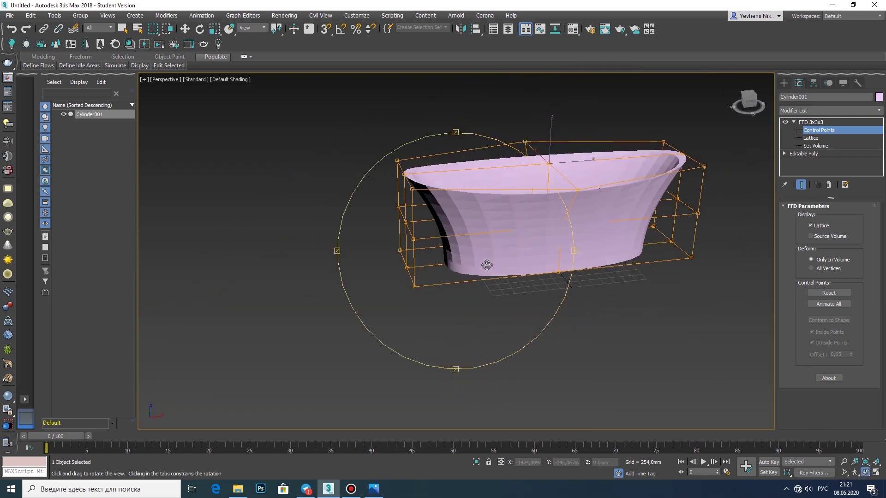
key(alt+Tab)
click(152, 245)
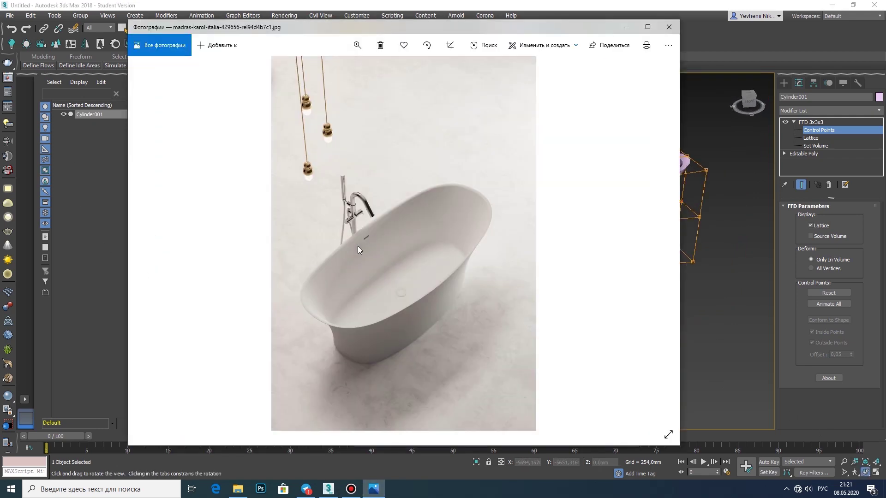
key(alt+Tab)
alt+middle_drag(116, 284, 485, 257)
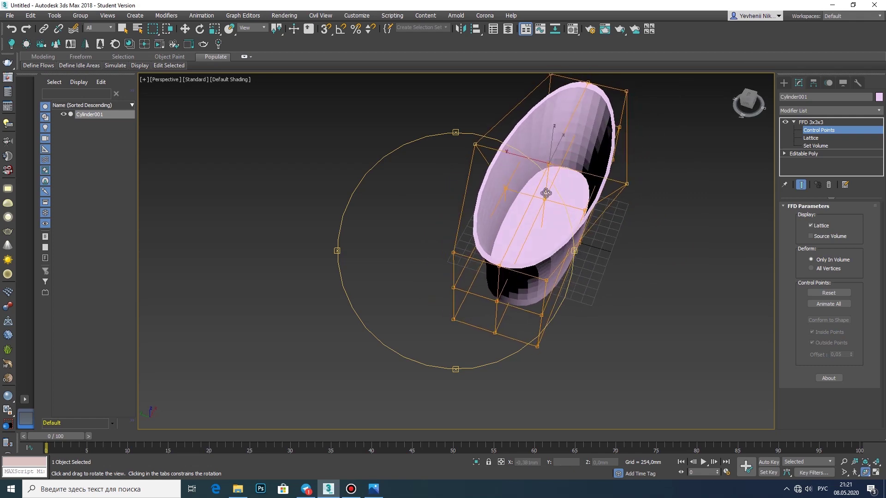
alt+middle_drag(536, 236, 485, 232)
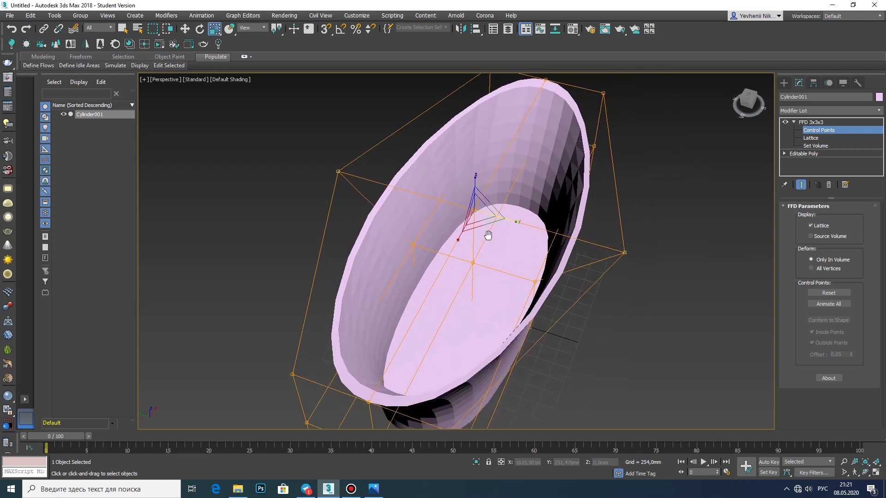
right_click(485, 232)
click(606, 336)
Add an FFD 4x4x4 lattice to the tub and enter its control points.
click(831, 111)
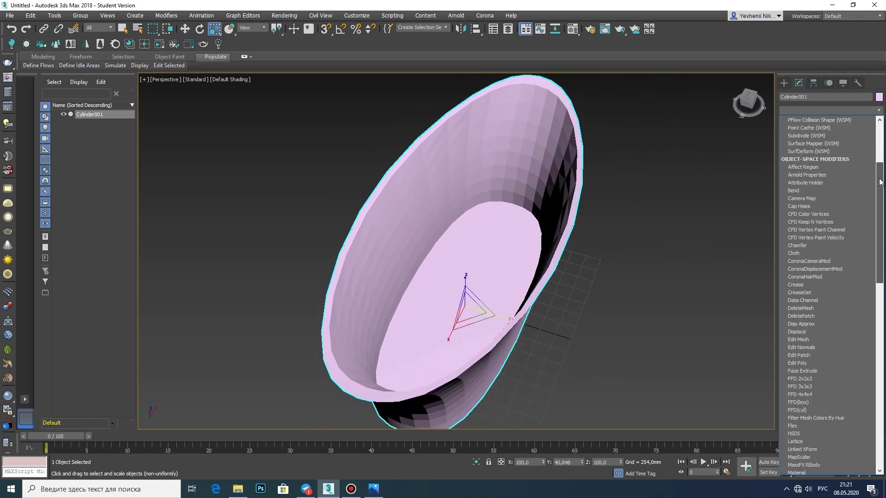
scroll(827, 386, down, 5)
click(829, 393)
alt+middle_drag(512, 234, 531, 221)
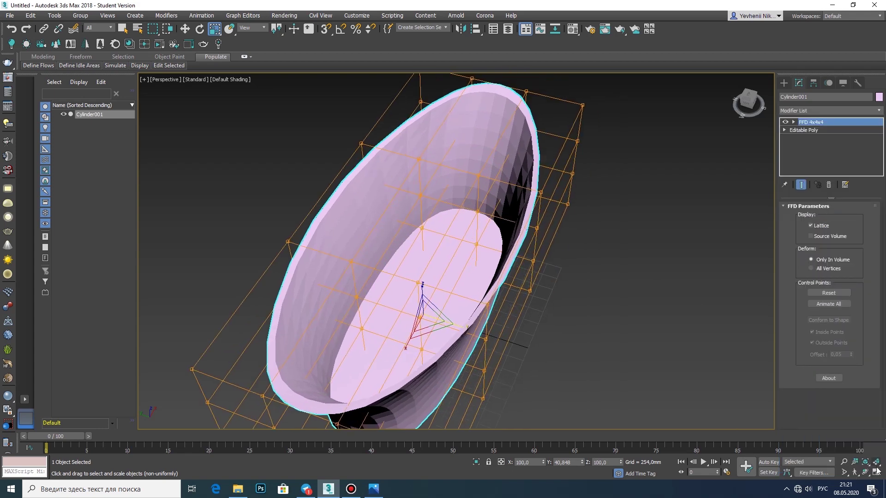
key(alt+w)
click(792, 122)
click(819, 130)
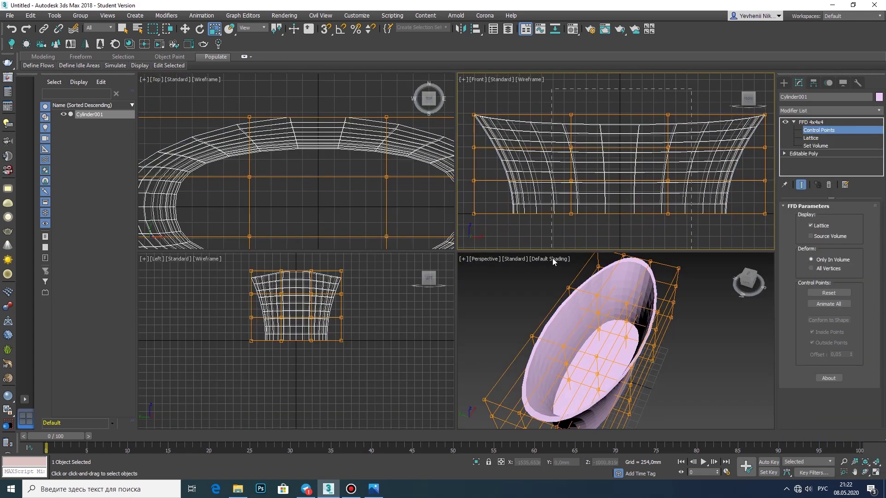
scroll(348, 212, down, 3)
Spread the inner lattice columns outward lengthwise and collapse into Editable Poly.
mouse_move(325, 176)
mouse_down()
mouse_move(376, 191)
mouse_move(363, 194)
mouse_up()
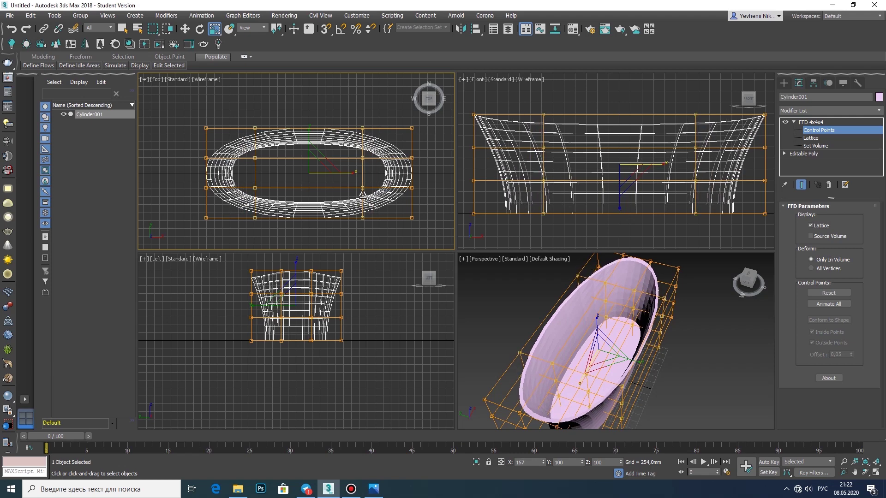
right_click(462, 187)
right_click(562, 199)
click(679, 302)
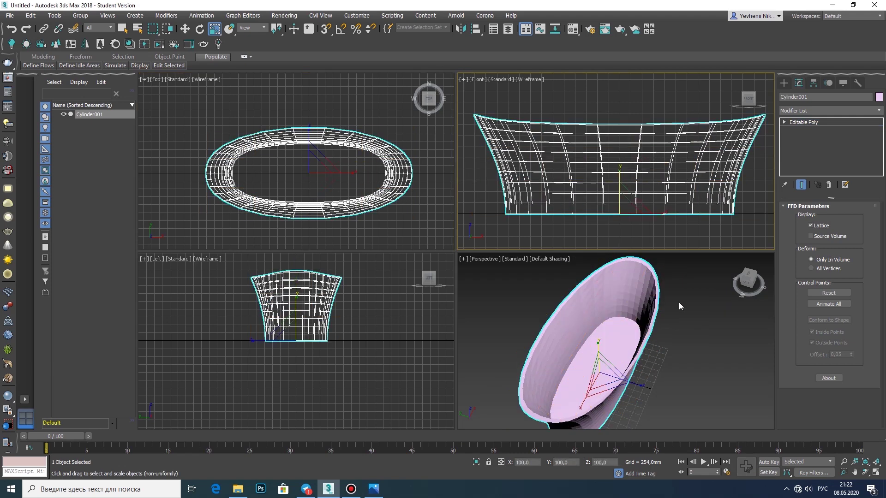
middle_drag(616, 204, 577, 196)
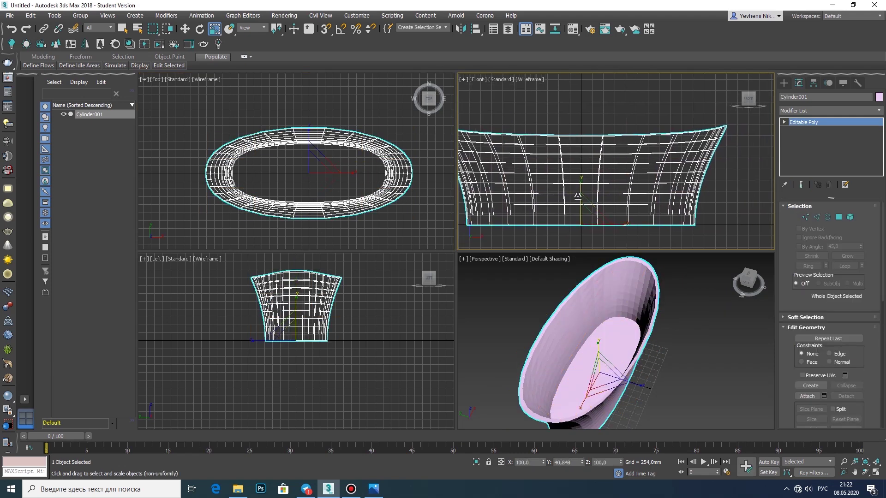
With a second FFD 4x4x4, scale the top-middle points outward lengthwise, then collapse.
click(874, 111)
click(821, 277)
middle_drag(605, 131, 607, 144)
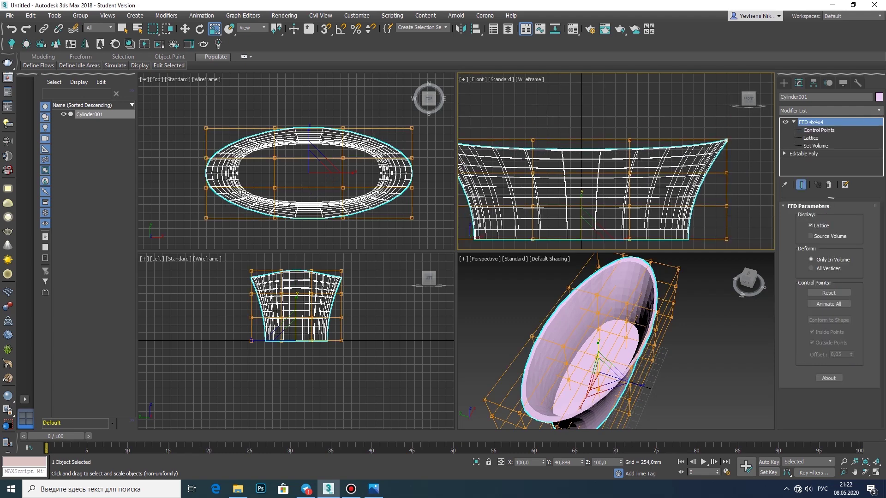
key(1)
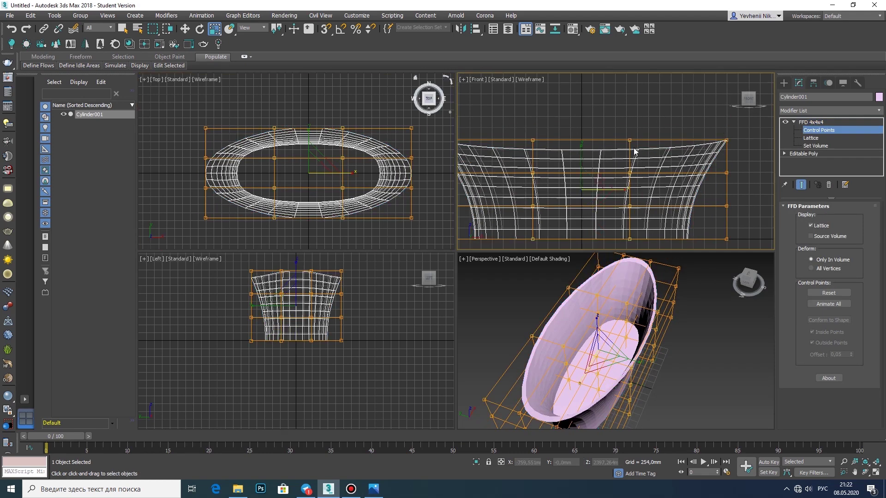
drag(635, 151, 521, 132)
middle_drag(577, 138, 587, 127)
drag(355, 172, 374, 171)
right_click(376, 174)
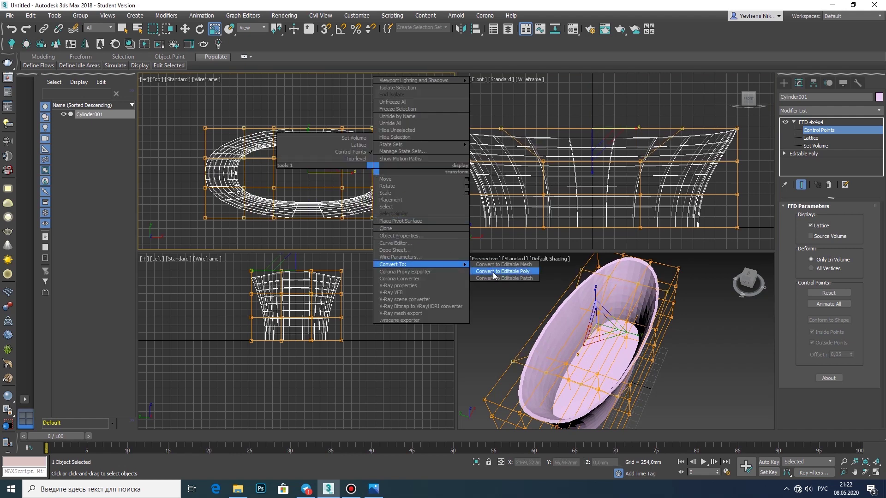
click(498, 276)
Maximize and frame the tub in Perspective, enter Edge mode, and enable Edged Faces.
key(1)
scroll(673, 178, down, 3)
key(w)
click(784, 83)
scroll(673, 176, up, 3)
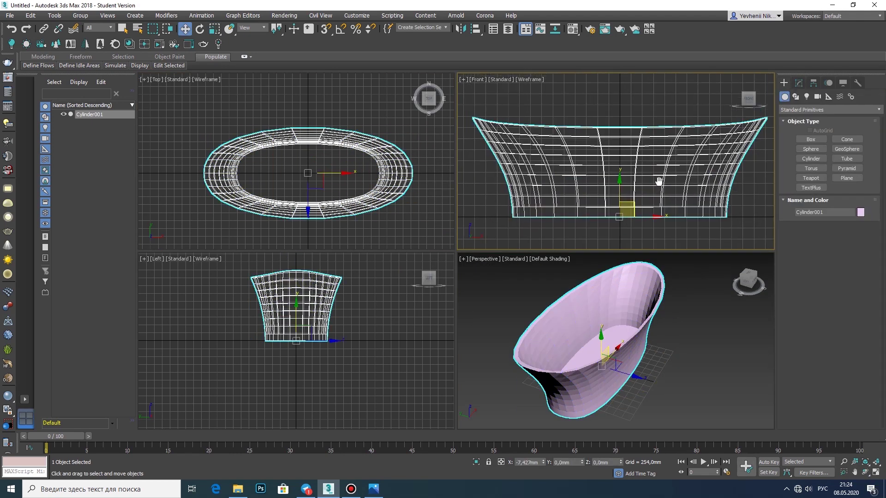
scroll(674, 175, down, 2)
click(876, 473)
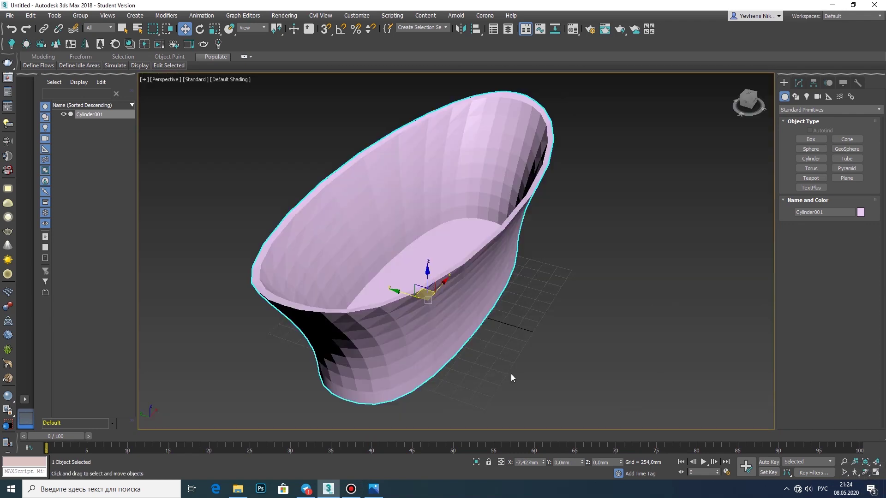
key(z)
click(798, 83)
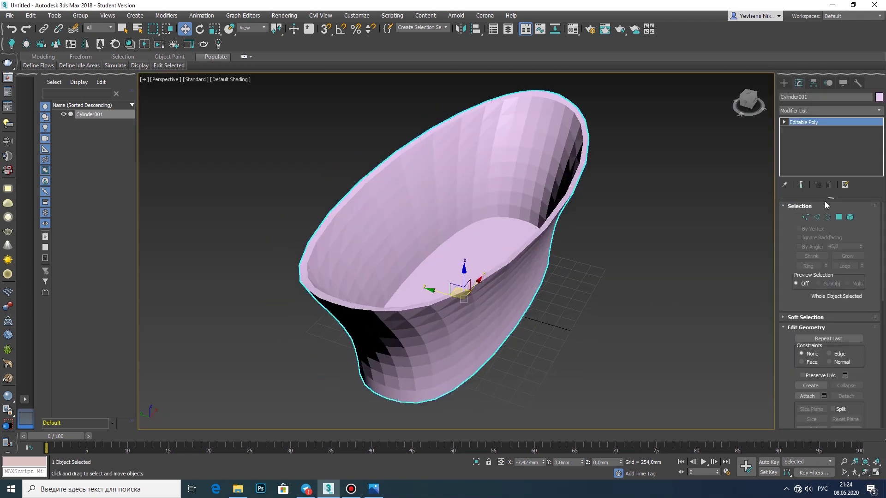
key(2)
scroll(253, 114, up, 4)
click(229, 79)
click(270, 173)
scroll(422, 243, down, 5)
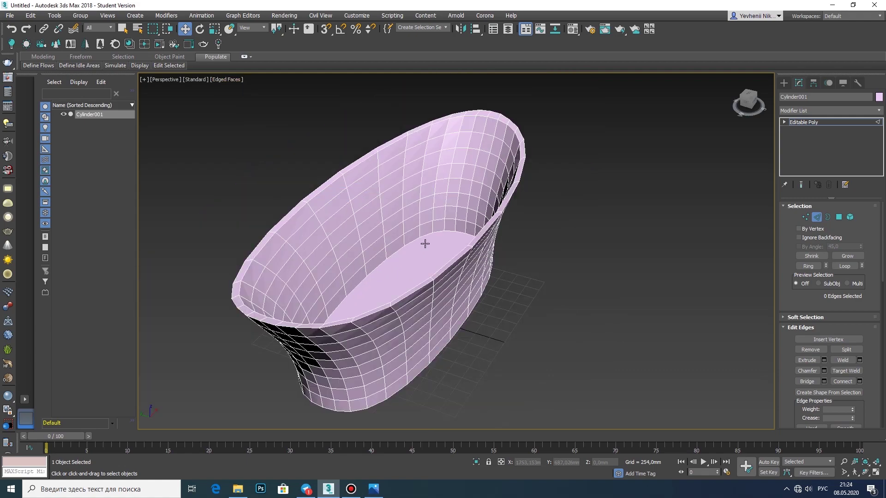
scroll(382, 231, up, 3)
scroll(356, 253, up, 4)
Select the full edge loop where the tub floor meets the inner walls.
click(355, 257)
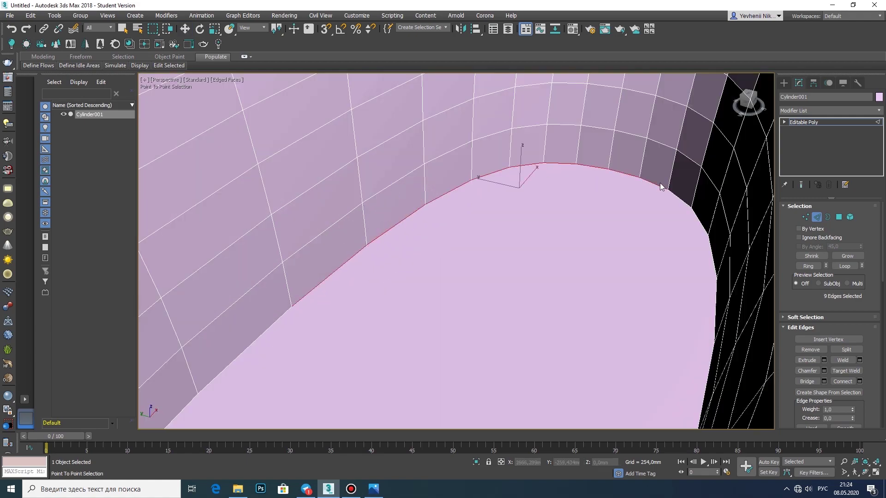
scroll(193, 421, down, 5)
alt+middle_drag(461, 277, 507, 240)
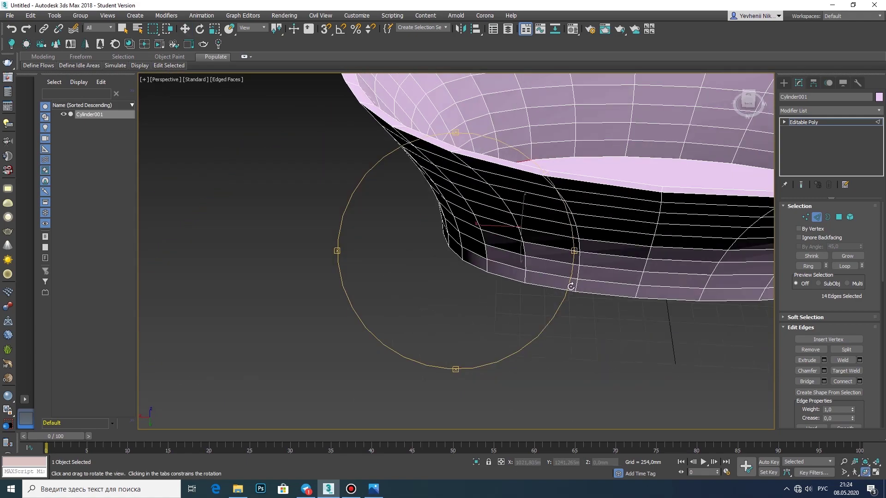
ctrl+click(449, 270)
ctrl+click(542, 279)
alt+middle_drag(399, 322, 500, 300)
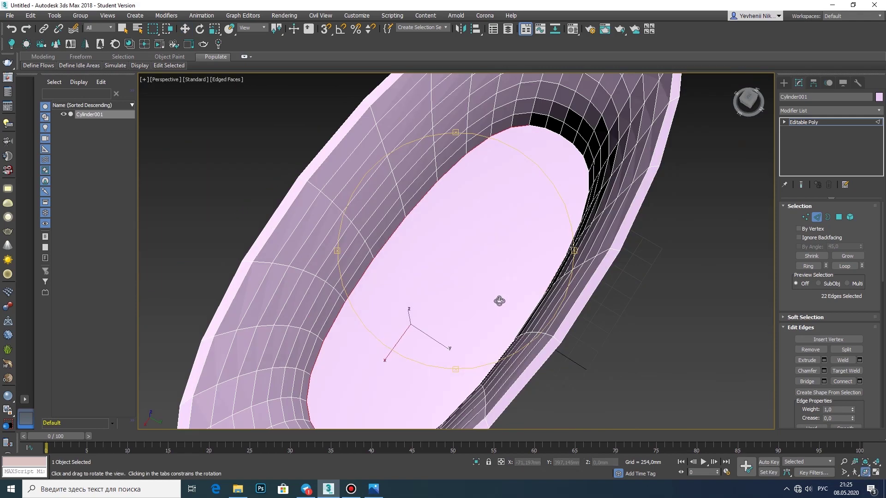
scroll(499, 300, up, 5)
mouse_move(425, 199)
alt+middle_down()
mouse_move(579, 184)
mouse_move(349, 184)
alt+middle_up()
key(w)
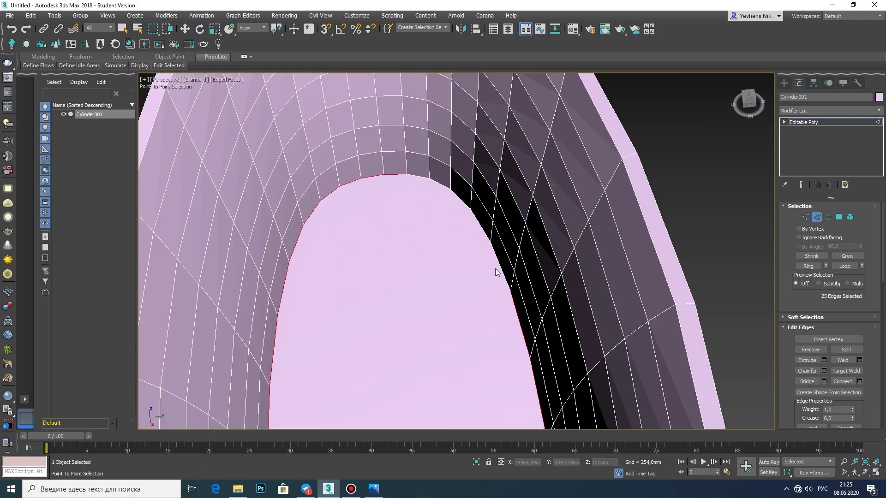
ctrl+click(495, 269)
scroll(495, 269, down, 5)
key(w)
click(875, 473)
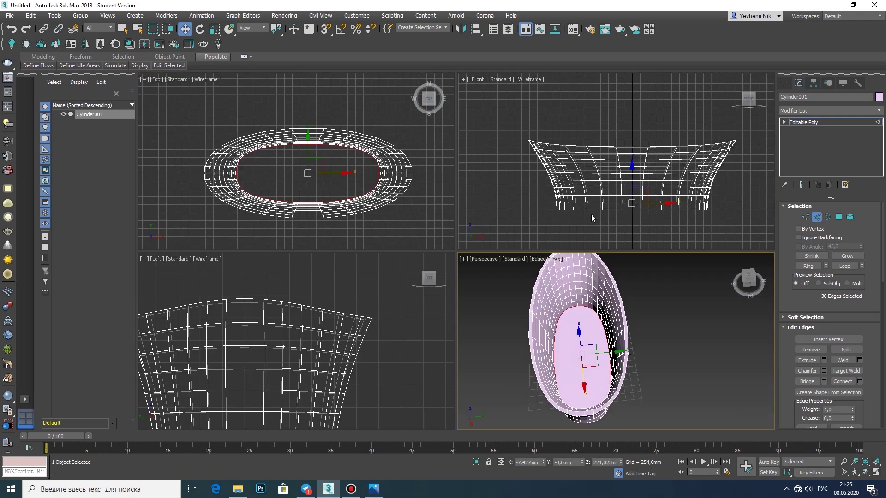
scroll(574, 347, up, 5)
click(875, 472)
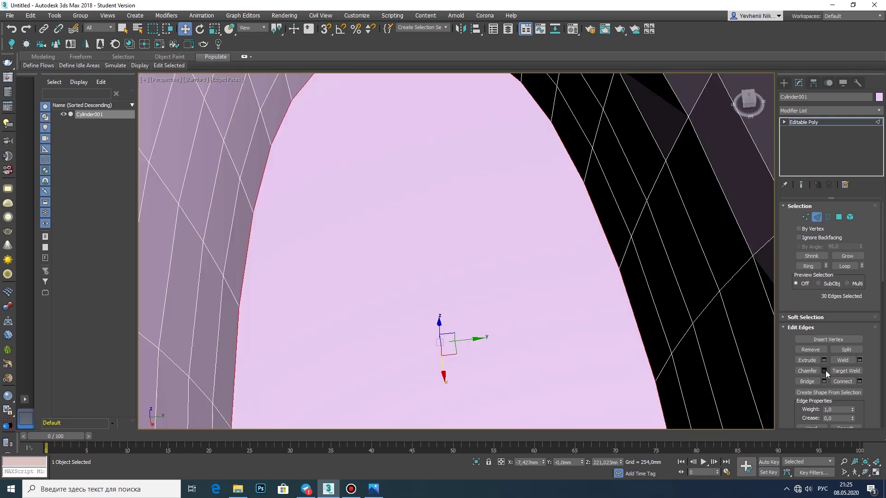
Chamfer the inner floor edge loop by 83,468mm.
click(824, 370)
scroll(461, 194, down, 3)
drag(463, 269, 461, 260)
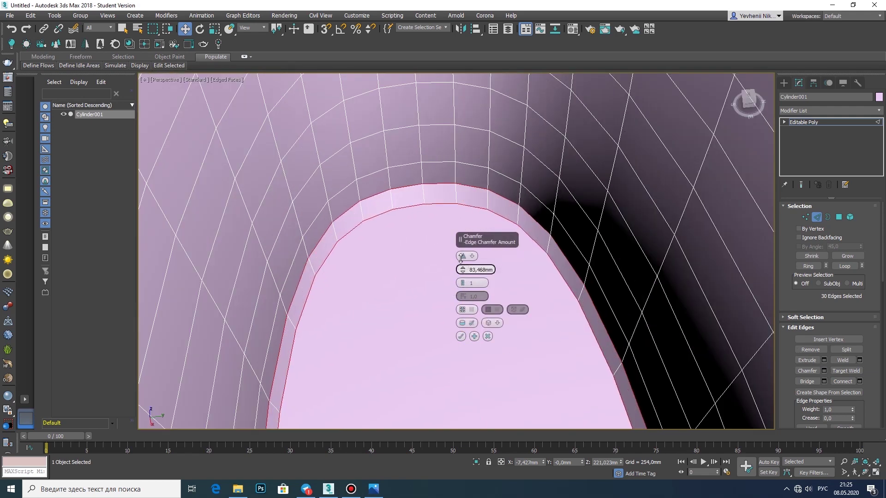
click(460, 336)
scroll(453, 325, down, 5)
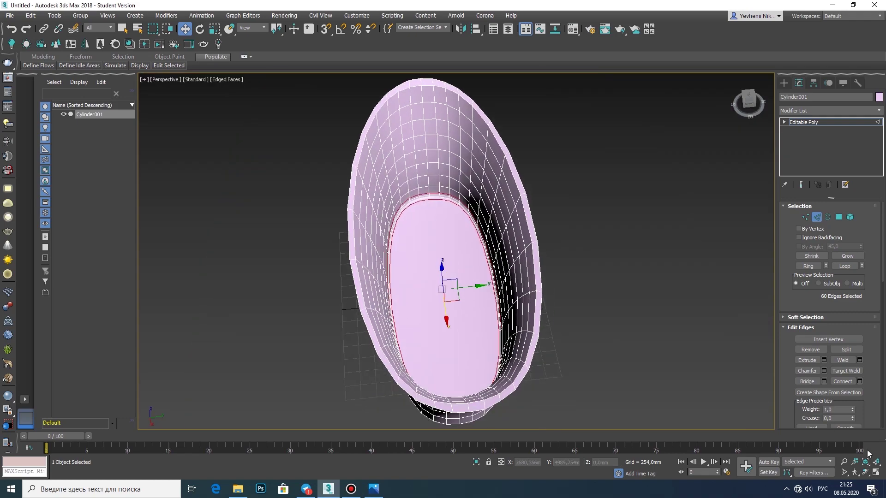
Select the tub's bottom outer edge loop.
mouse_move(452, 288)
alt+middle_down()
mouse_move(475, 306)
mouse_move(396, 240)
alt+middle_up()
scroll(396, 241, up, 2)
key(w)
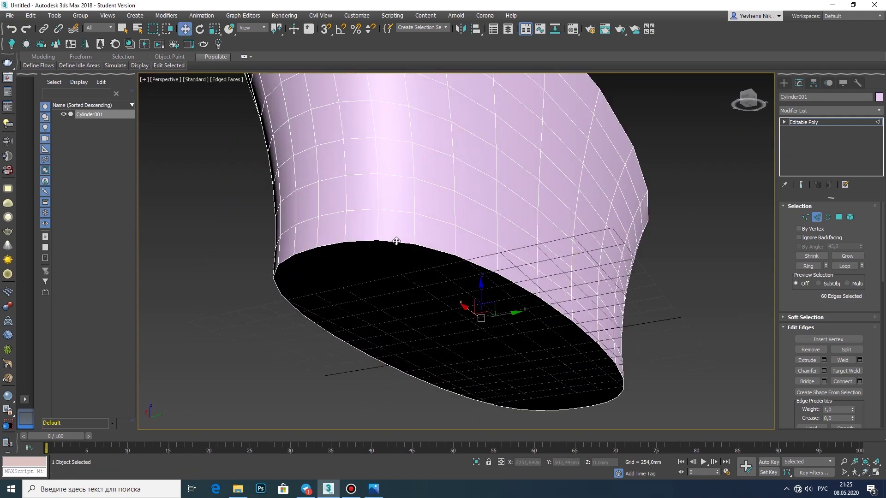
click(490, 402)
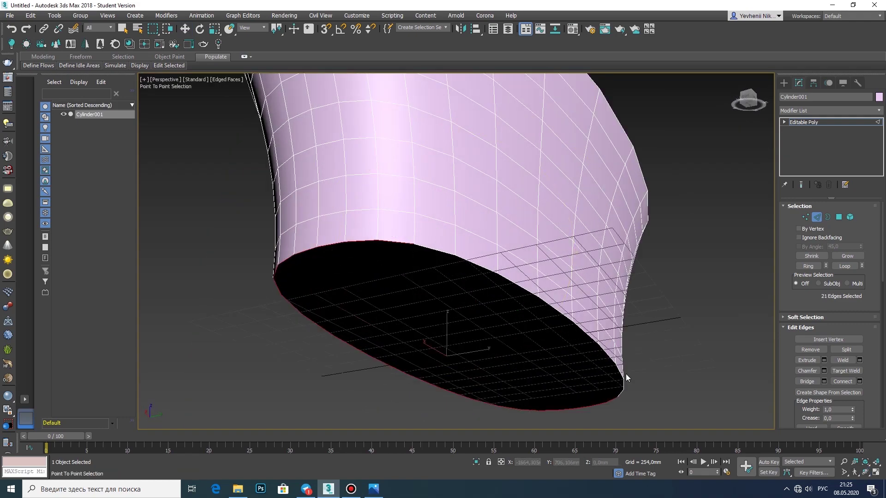
click(486, 266)
mouse_move(459, 259)
alt+middle_down()
mouse_move(423, 268)
mouse_move(415, 283)
mouse_move(534, 224)
alt+middle_up()
scroll(716, 331, up, 2)
key(w)
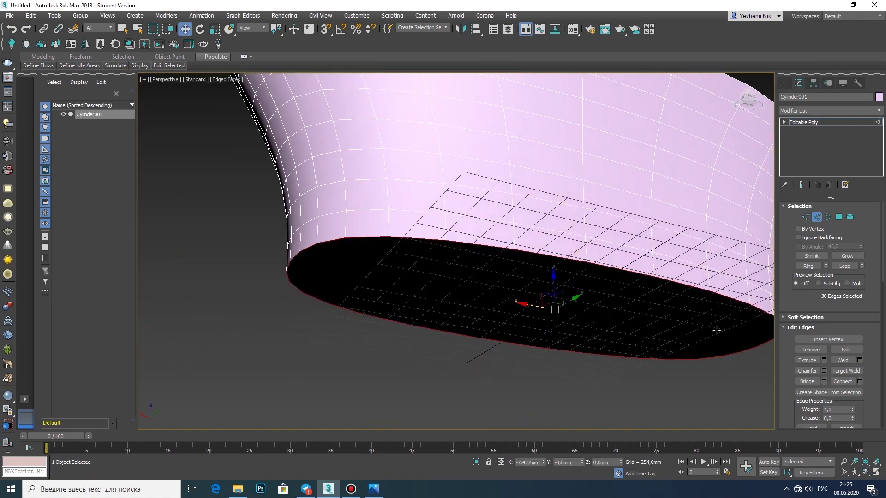
Chamfer the bottom outer edge loop with 3 segments to round the base.
click(824, 371)
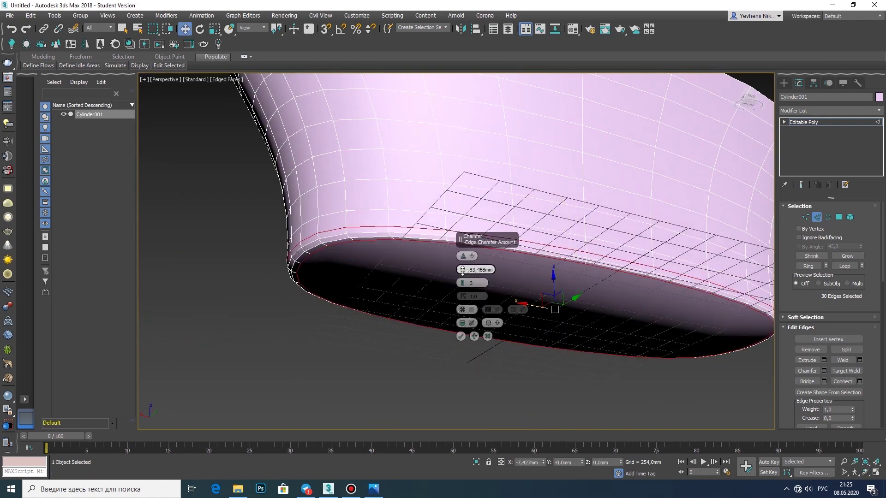
drag(462, 269, 458, 281)
click(461, 336)
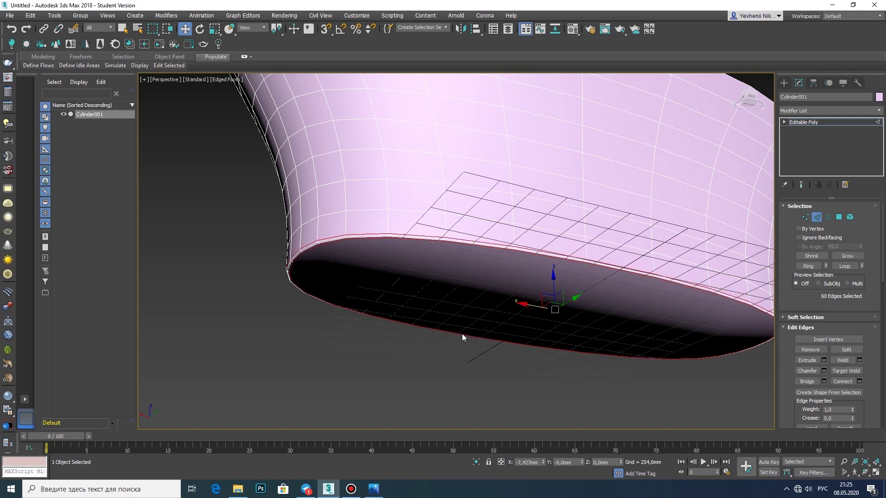
scroll(462, 333, down, 5)
mouse_move(461, 333)
alt+middle_down()
mouse_move(592, 355)
mouse_move(624, 172)
alt+middle_up()
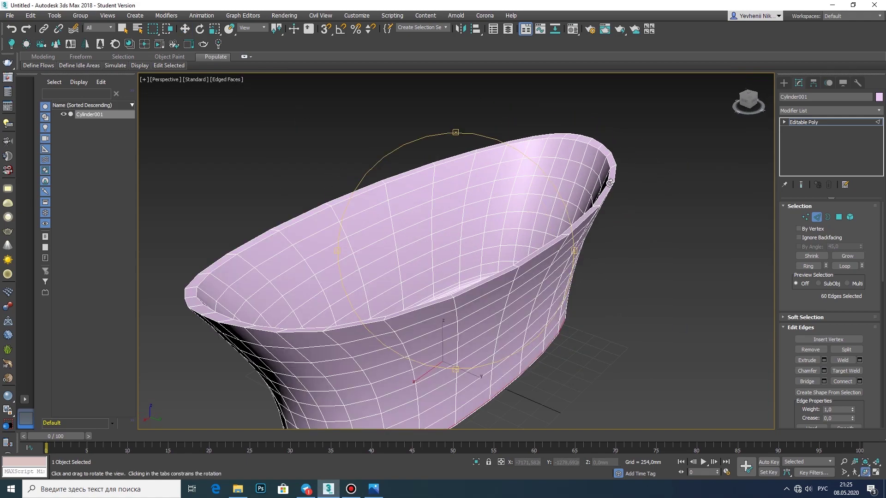
Chamfer the outer rim edge loop with 3 segments.
scroll(624, 173, up, 3)
scroll(430, 367, down, 3)
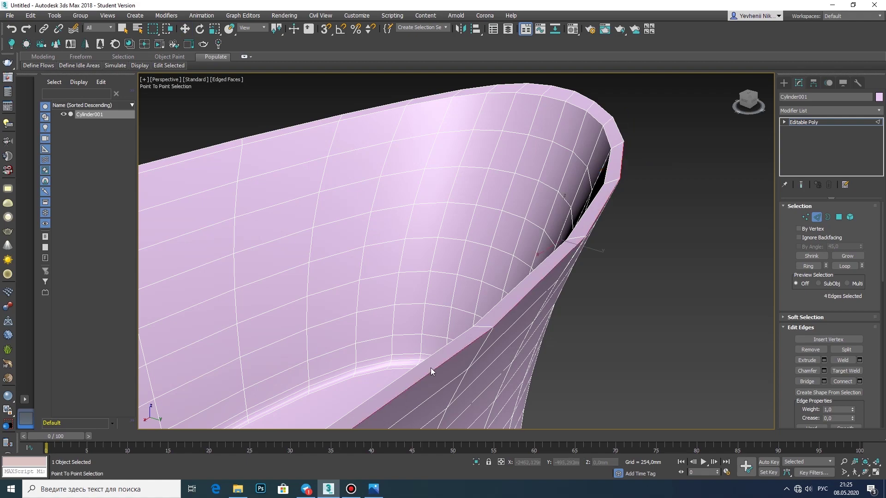
alt+middle_drag(431, 367, 572, 233)
shift+click(572, 234)
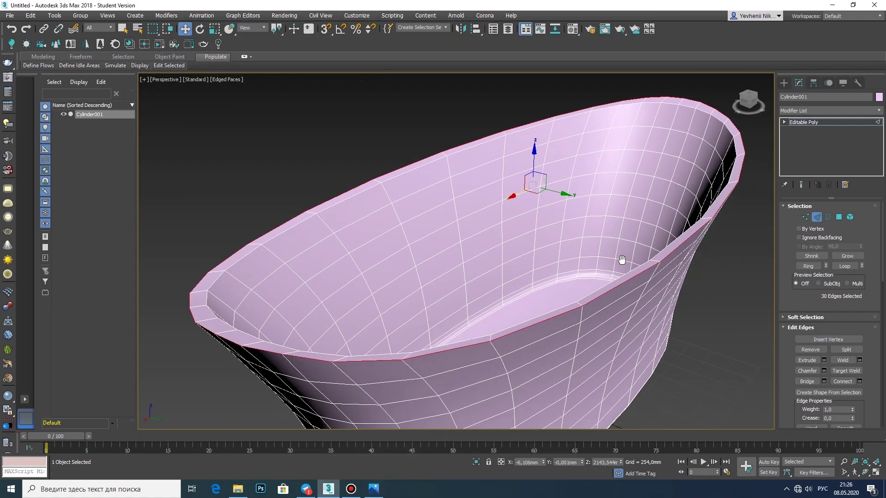
scroll(599, 217, up, 5)
click(824, 371)
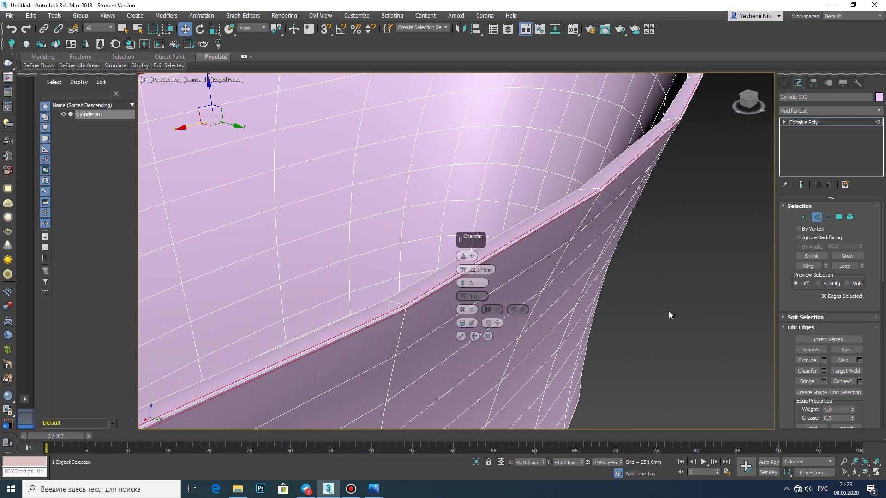
click(461, 336)
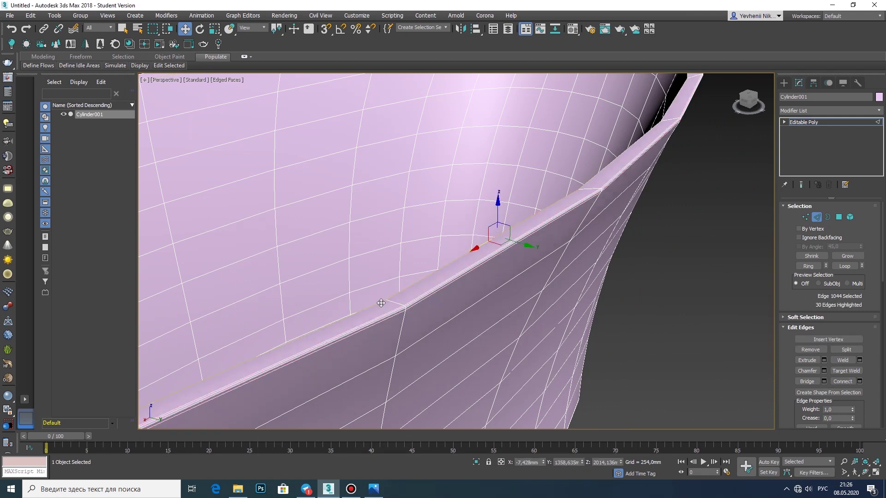
Chamfer the inner rim edge loop with the same 3-segment setting.
shift+click(381, 303)
scroll(475, 258, down, 5)
scroll(475, 258, up, 5)
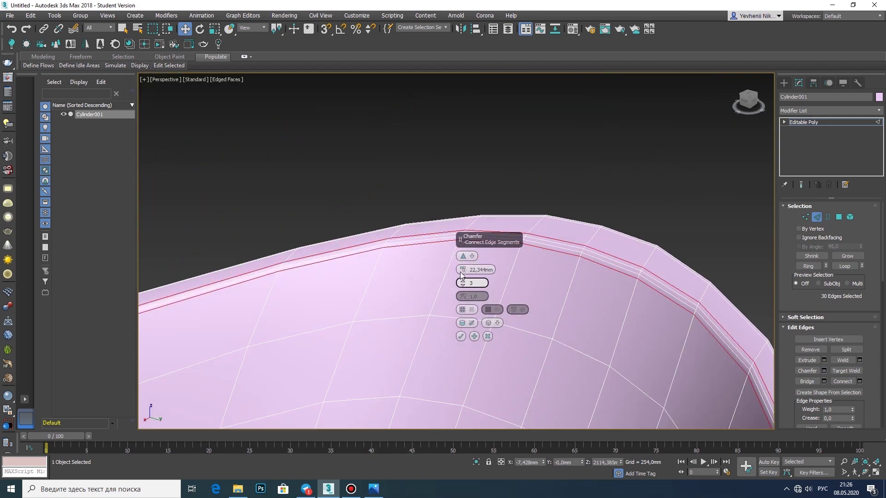
scroll(391, 284, down, 5)
alt+middle_drag(392, 284, 393, 267)
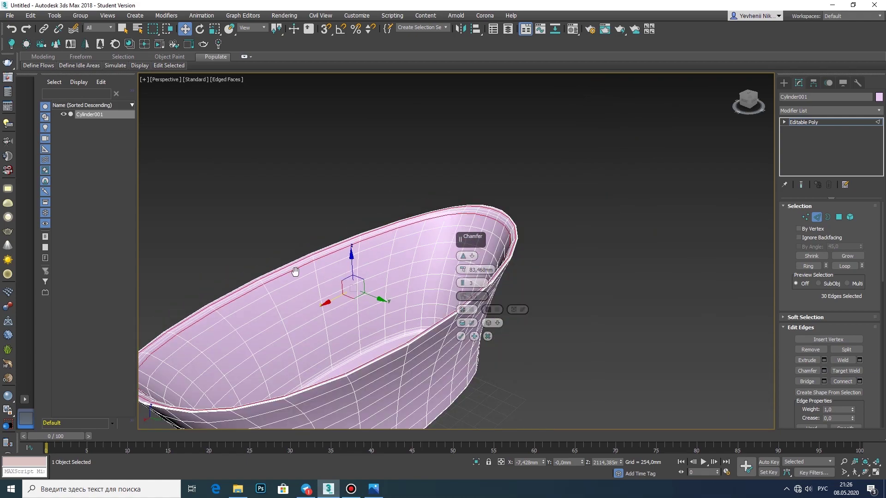
scroll(393, 261, up, 5)
click(461, 336)
scroll(443, 300, down, 5)
scroll(325, 223, down, 3)
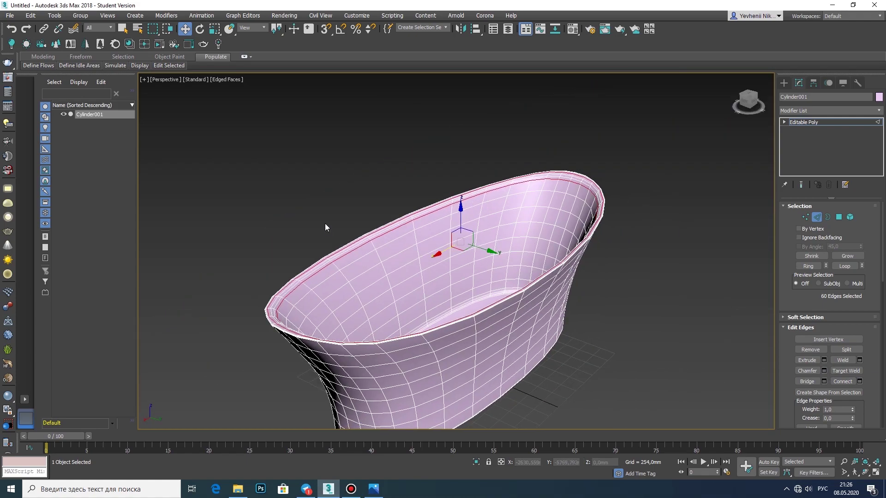
mouse_move(496, 284)
mouse_down()
mouse_move(434, 319)
mouse_move(458, 248)
mouse_move(439, 322)
mouse_move(461, 286)
mouse_up()
Select all 960 tub polygons in Element mode and apply MSmooth to the whole mesh.
key(w)
key(6)
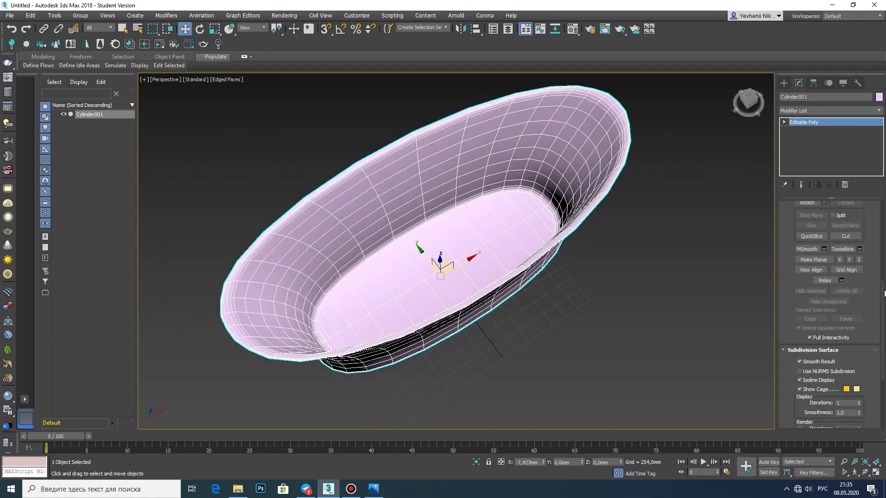
key(ctrl+a)
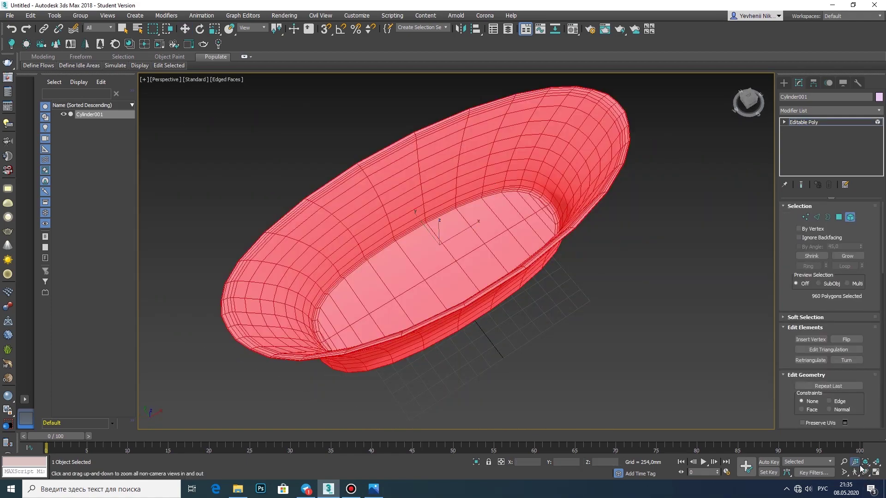
drag(450, 298, 447, 249)
key(Escape)
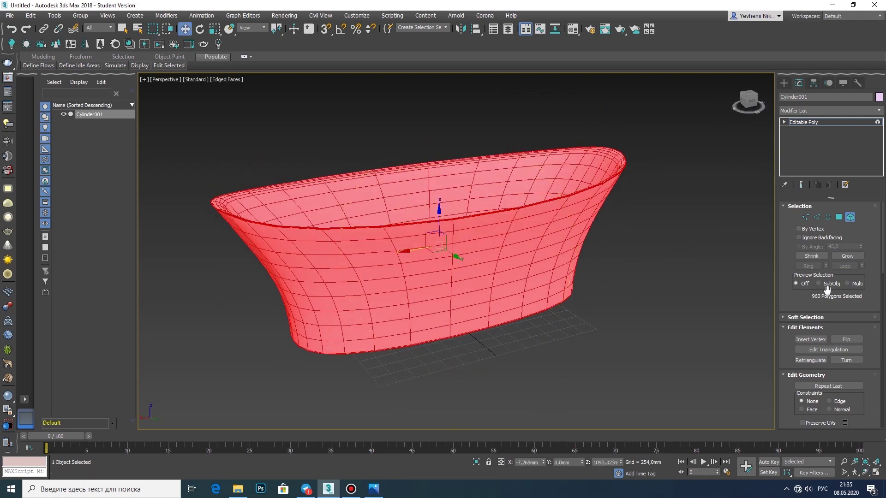
drag(882, 217, 882, 284)
click(824, 269)
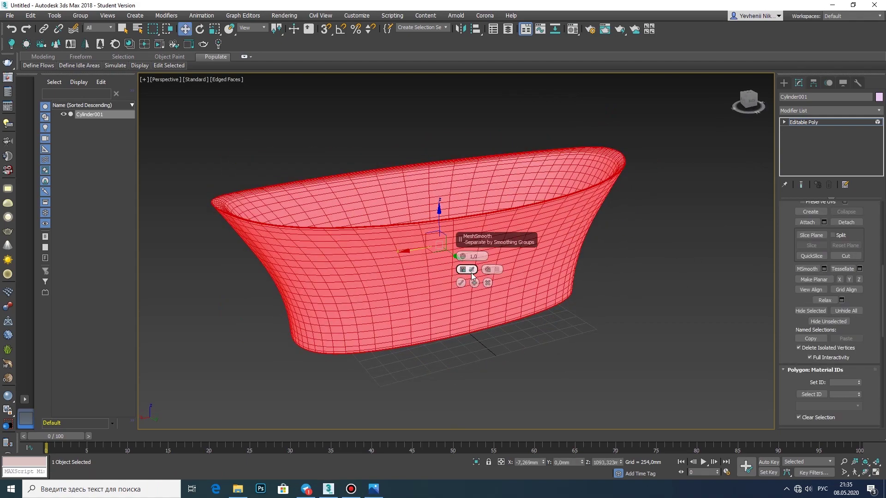
click(471, 273)
alt+middle_drag(597, 337, 560, 257)
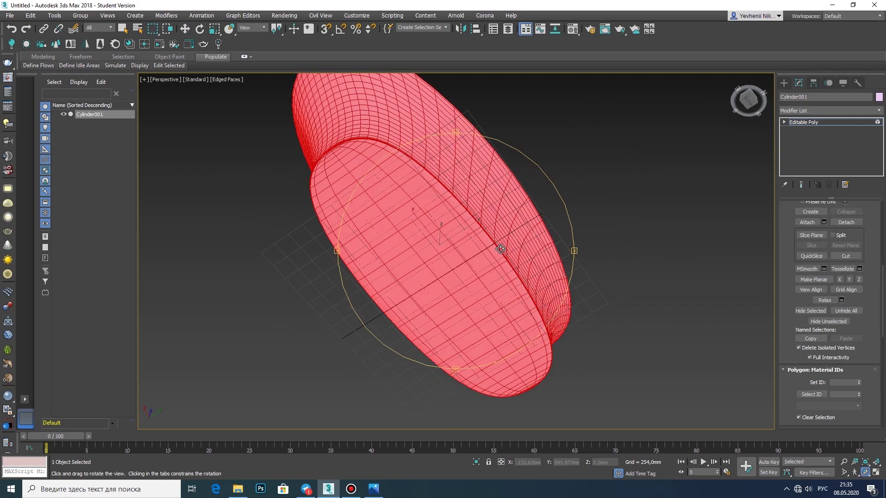
scroll(510, 167, up, 5)
scroll(511, 167, down, 5)
mouse_move(511, 168)
alt+middle_down()
mouse_move(467, 239)
mouse_move(554, 352)
mouse_move(491, 322)
mouse_move(372, 339)
mouse_move(483, 300)
mouse_move(569, 308)
mouse_move(526, 286)
alt+middle_up()
Deselect the tub and compare it against the reference bathtub photo.
click(526, 286)
click(783, 83)
click(647, 190)
scroll(564, 200, up, 3)
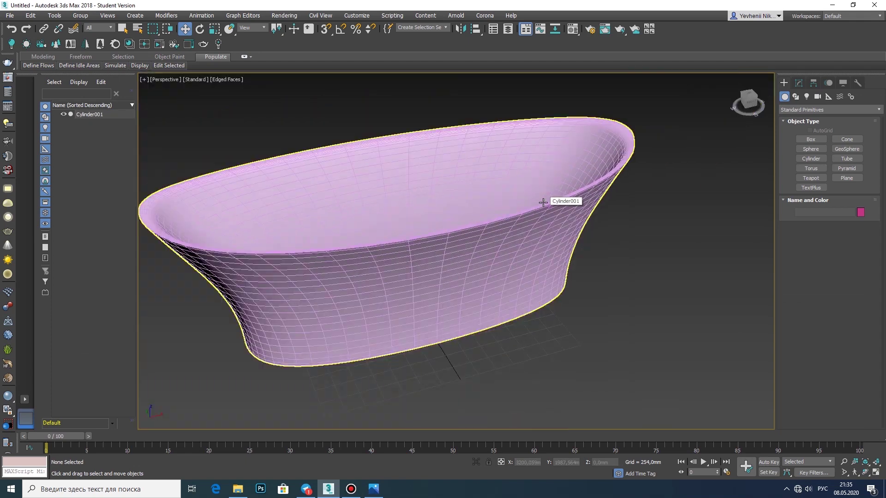
alt+middle_drag(563, 200, 572, 249)
click(247, 438)
mouse_move(373, 489)
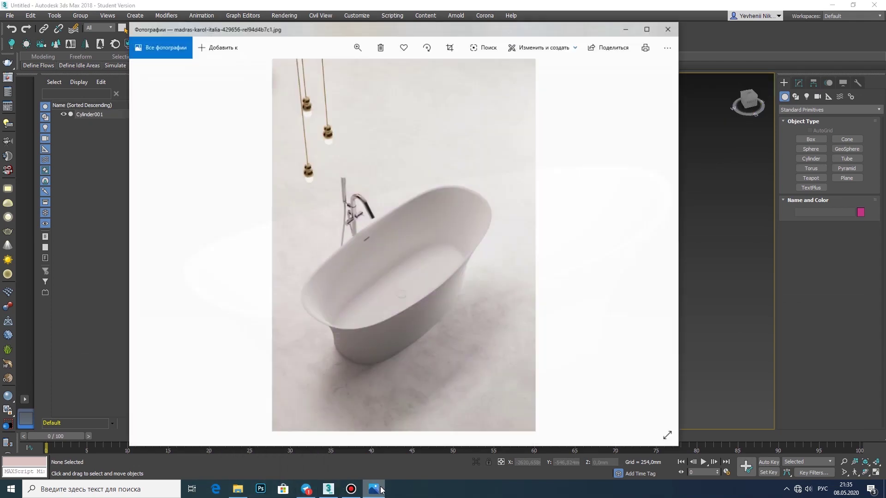
click(777, 107)
Create Cylinder002 (radius 190,449mm, height 44,27mm) at the tub centre and raise it to the floor.
click(815, 159)
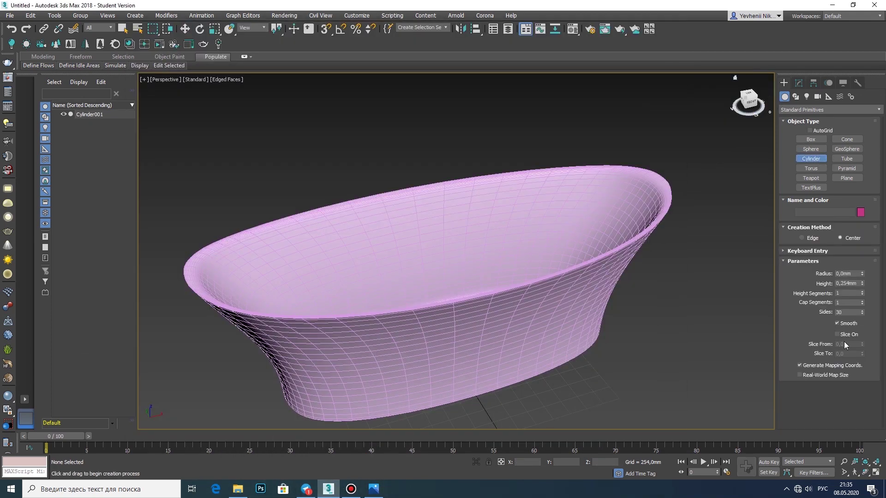
key(alt+w)
key(alt+w)
scroll(369, 145, up, 5)
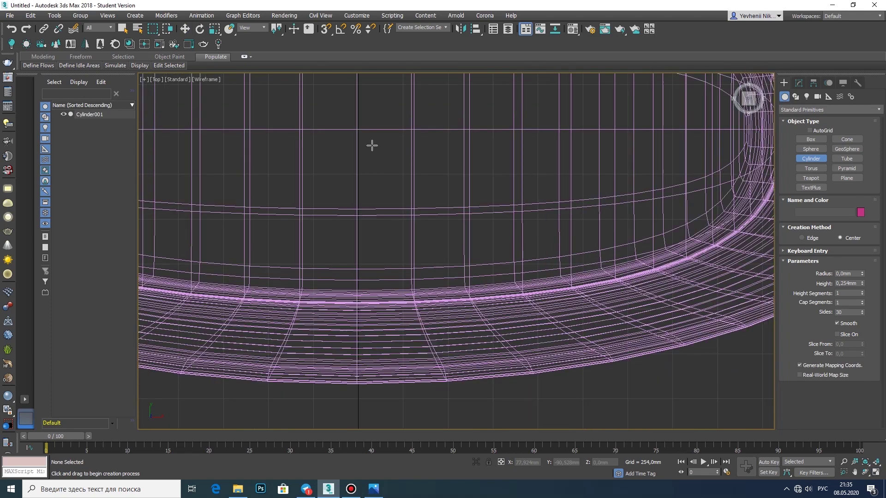
scroll(390, 235, up, 3)
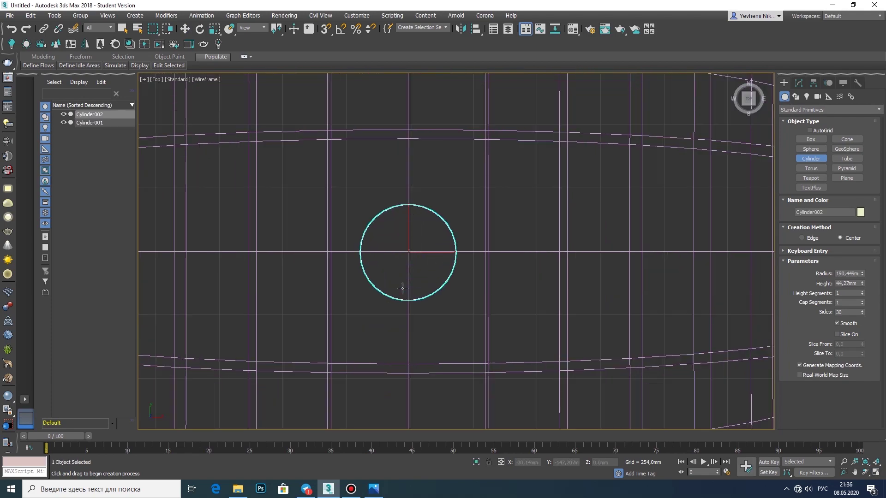
click(875, 473)
scroll(590, 183, up, 5)
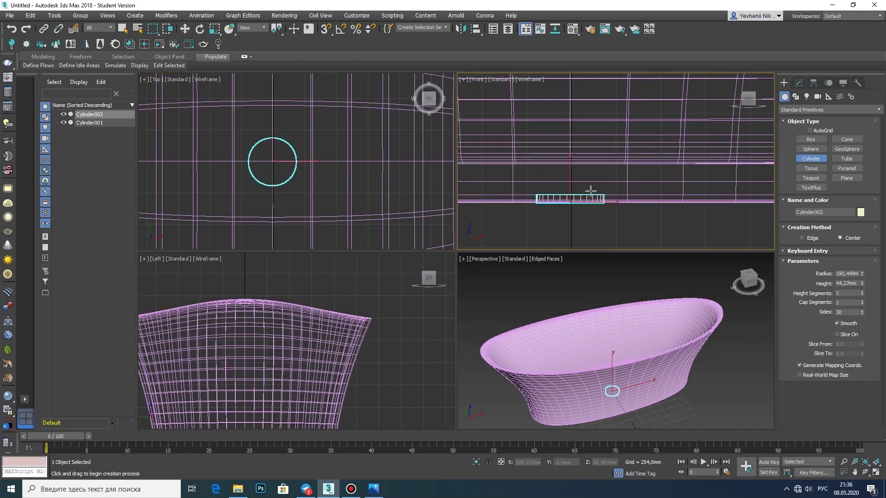
key(w)
drag(572, 180, 574, 147)
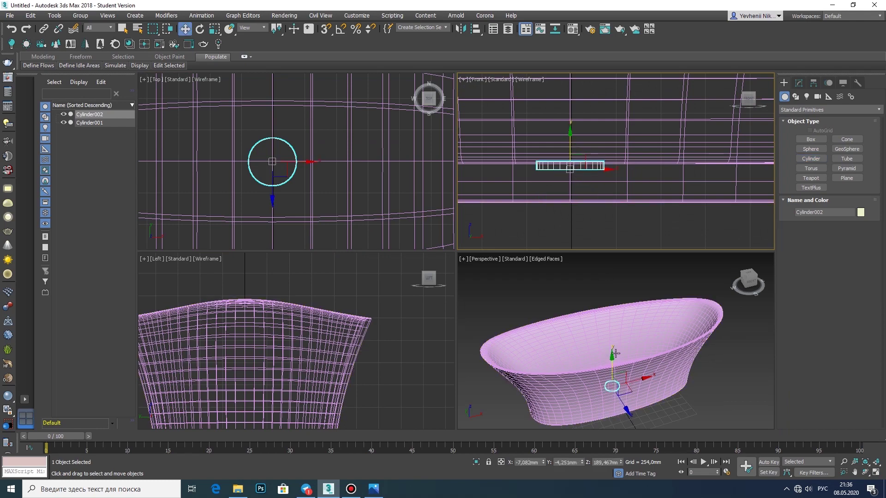
scroll(616, 354, up, 5)
key(alt+w)
mouse_move(538, 295)
alt+middle_down()
mouse_move(465, 234)
mouse_move(465, 198)
mouse_move(453, 222)
alt+middle_up()
click(801, 82)
Convert the disc to Editable Poly, inset its top cap about 7mm, and extrude it downward.
right_click(490, 263)
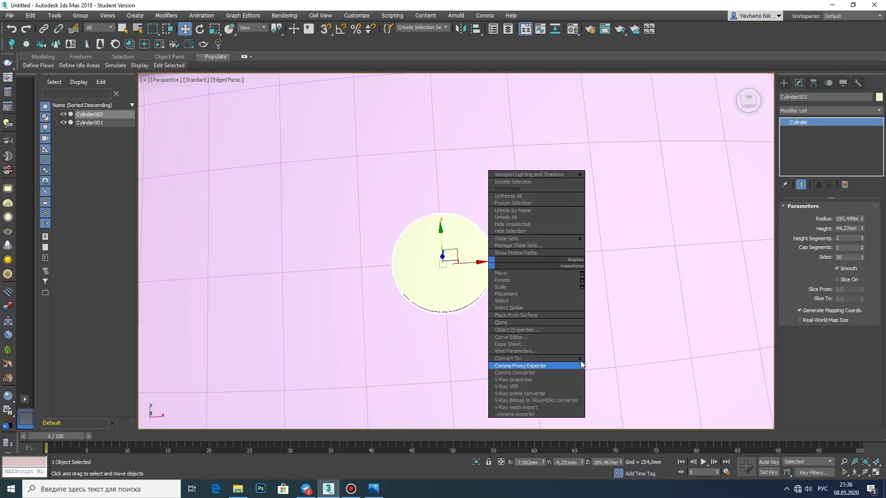
click(632, 366)
key(4)
click(485, 253)
scroll(485, 253, up, 3)
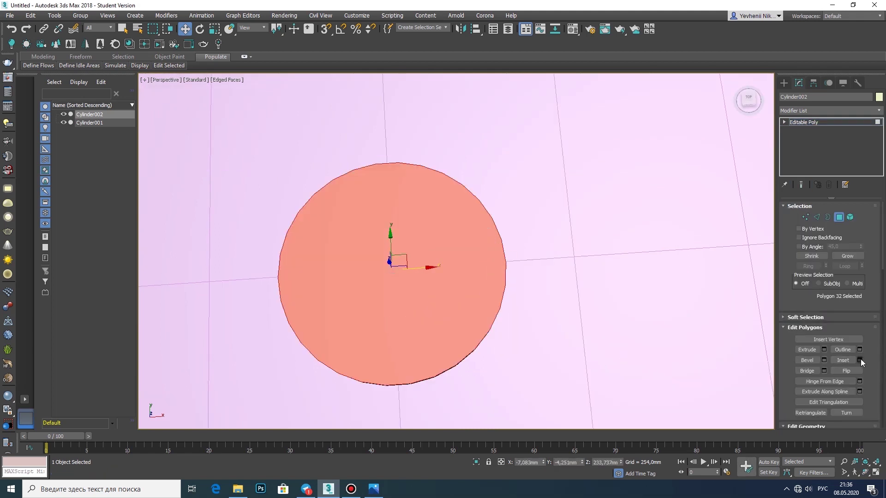
right_click(462, 270)
drag(462, 273, 449, 310)
click(825, 349)
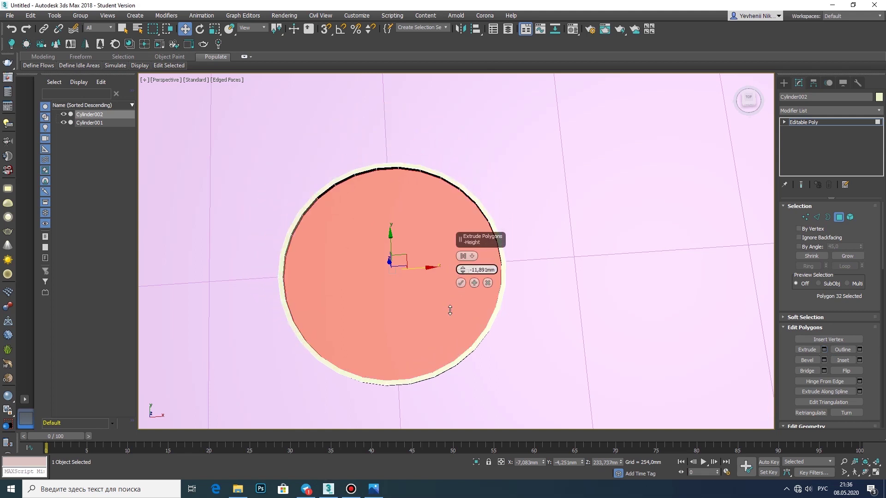
click(461, 283)
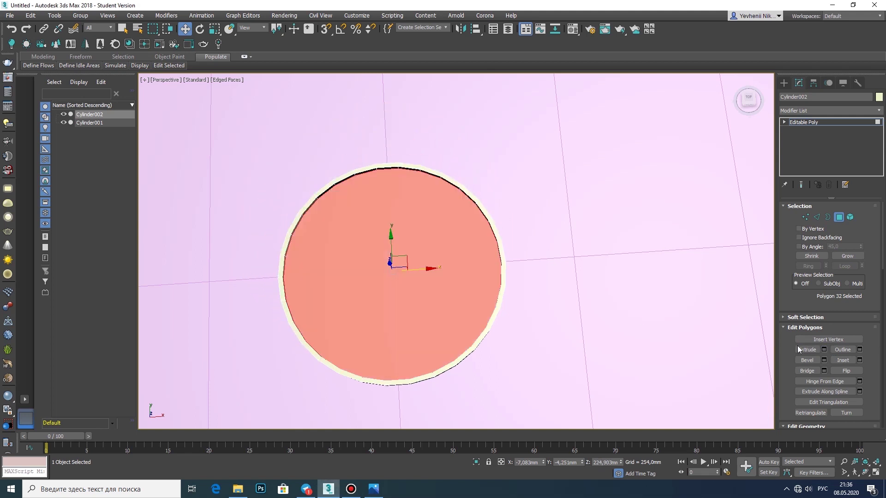
Reset the inset to zero and extrude the top cap again by 3,39mm.
click(859, 360)
right_click(462, 274)
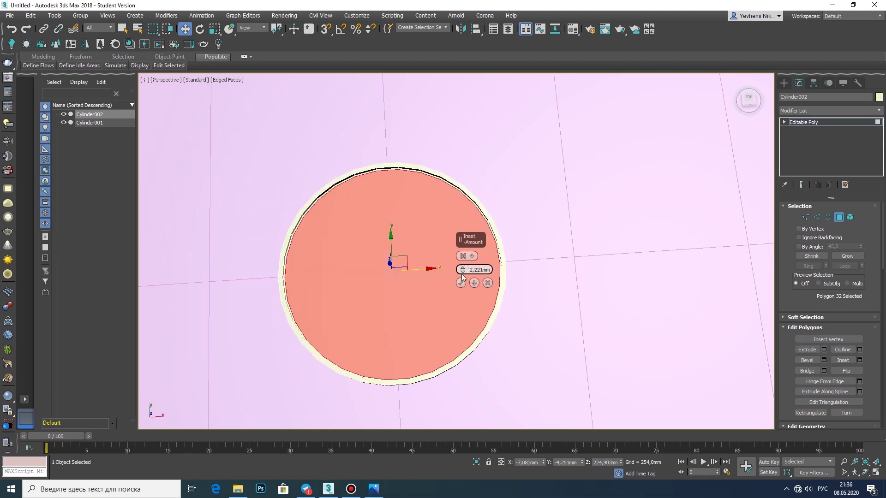
click(824, 350)
drag(462, 270, 463, 264)
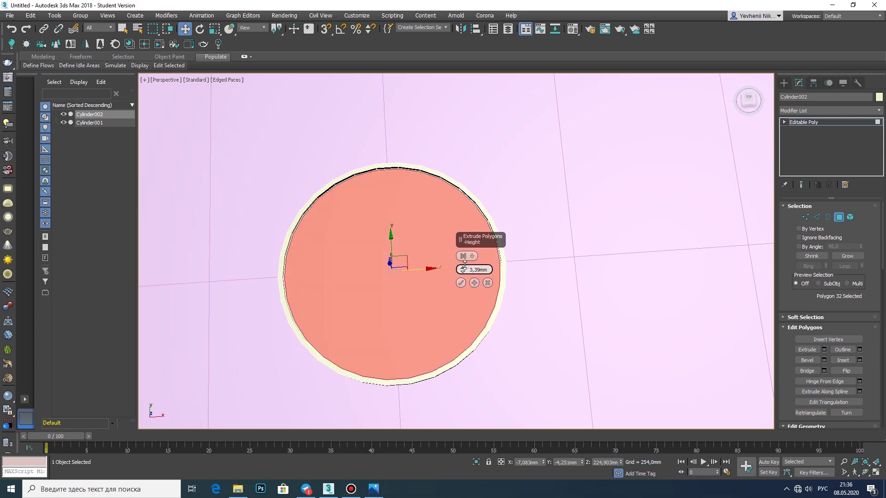
click(460, 283)
scroll(421, 286, up, 5)
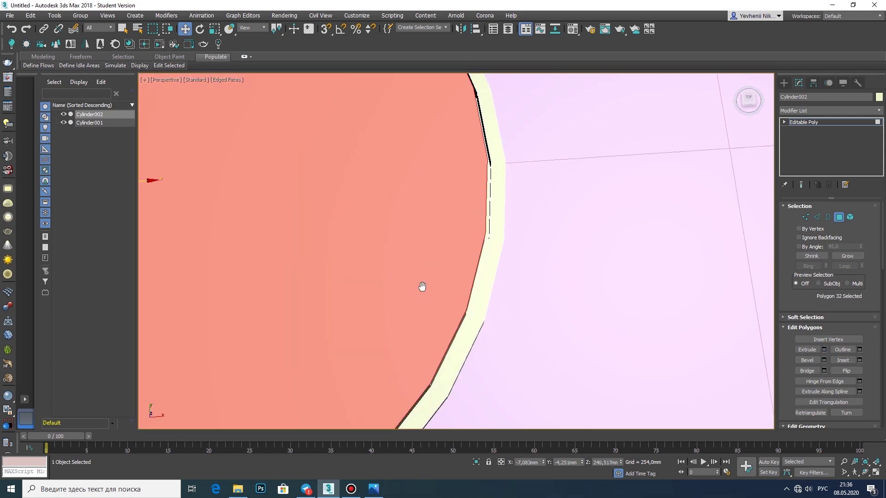
scroll(401, 251, down, 6)
mouse_move(402, 251)
alt+middle_down()
mouse_move(436, 242)
mouse_move(302, 217)
alt+middle_up()
scroll(302, 217, up, 4)
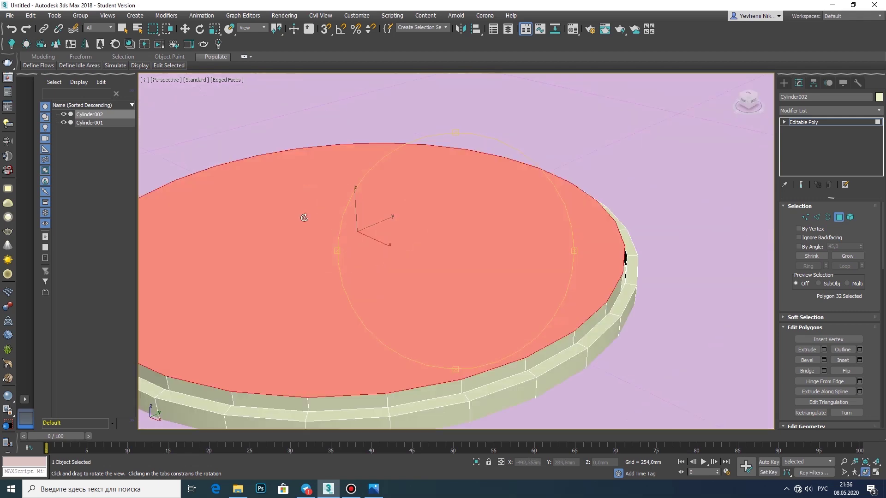
Select the disc's outer rim edge loop and chamfer it by about 4mm.
key(w)
click(816, 217)
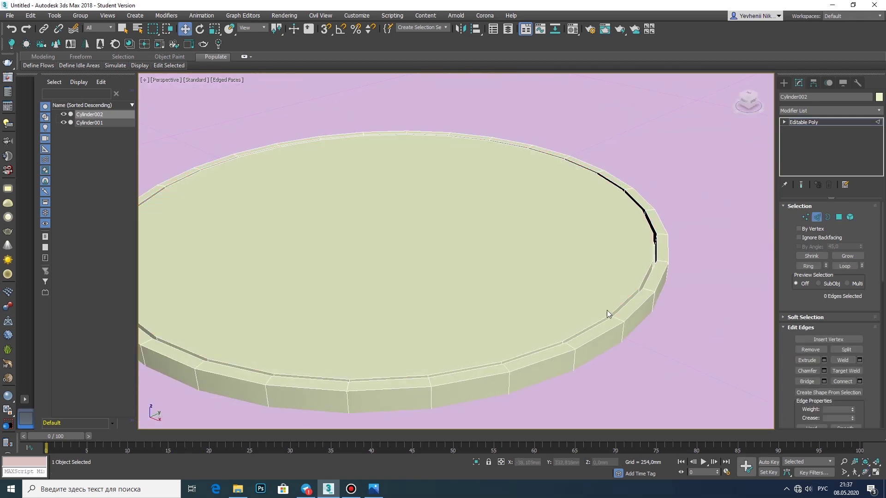
double_click(623, 308)
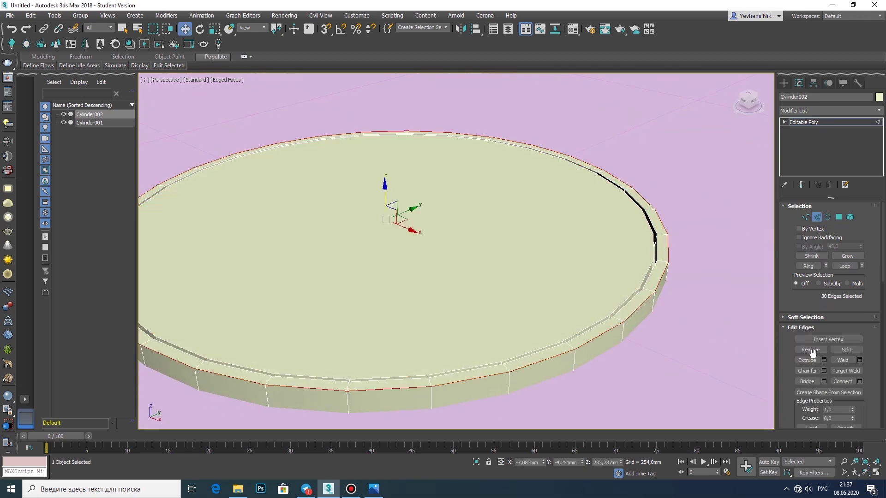
click(824, 371)
drag(462, 269, 465, 276)
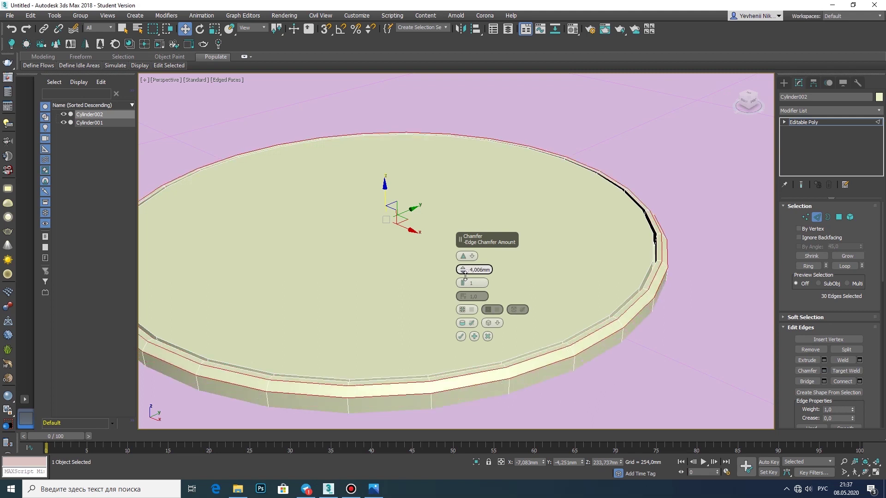
click(464, 336)
Chamfer the rim edge loop again with a narrower 2,482mm width.
click(655, 254)
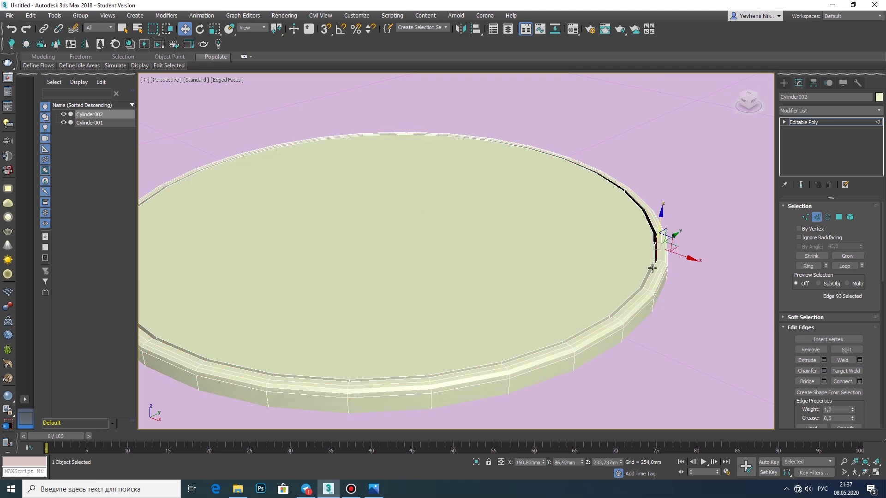
double_click(655, 254)
click(823, 371)
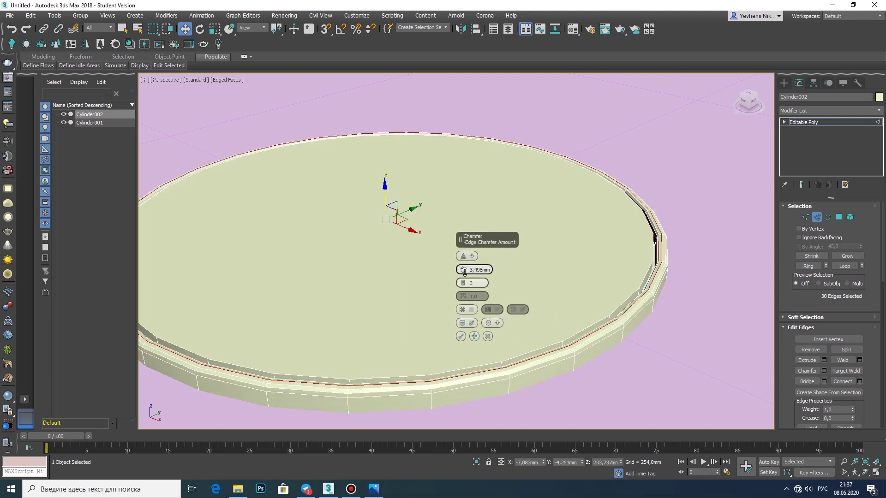
drag(464, 272, 466, 276)
click(460, 336)
Select the remaining front and side rim edges and chamfer them.
click(522, 356)
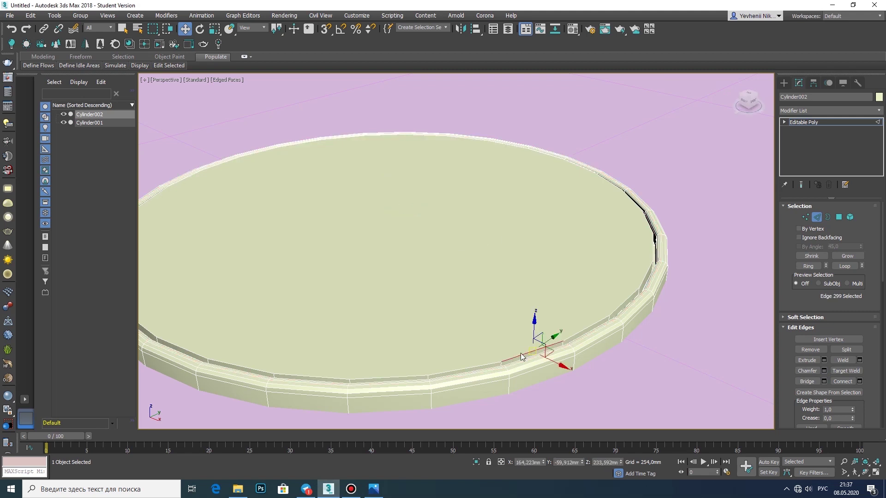
click(463, 367)
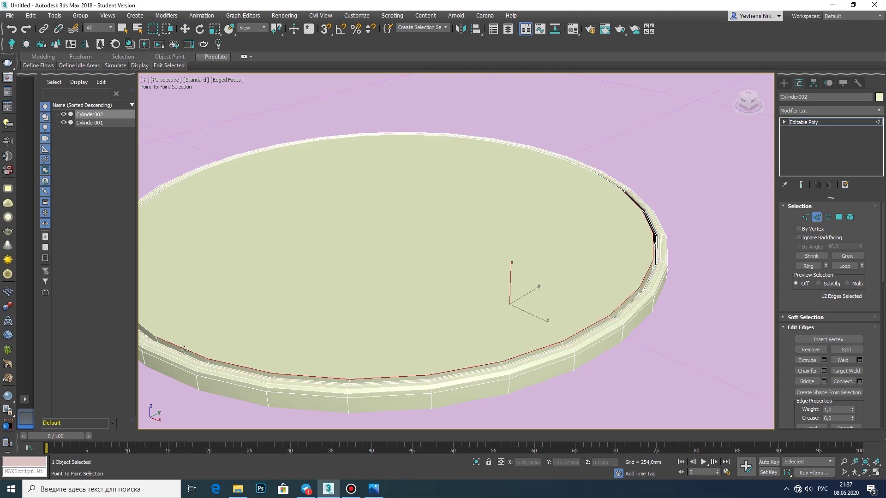
middle_drag(463, 368, 522, 368)
click(655, 173)
middle_drag(654, 173, 419, 209)
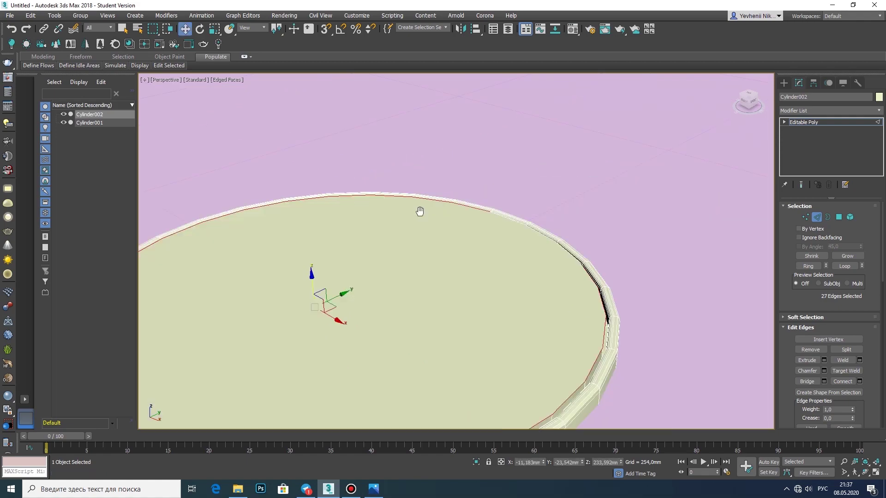
click(824, 371)
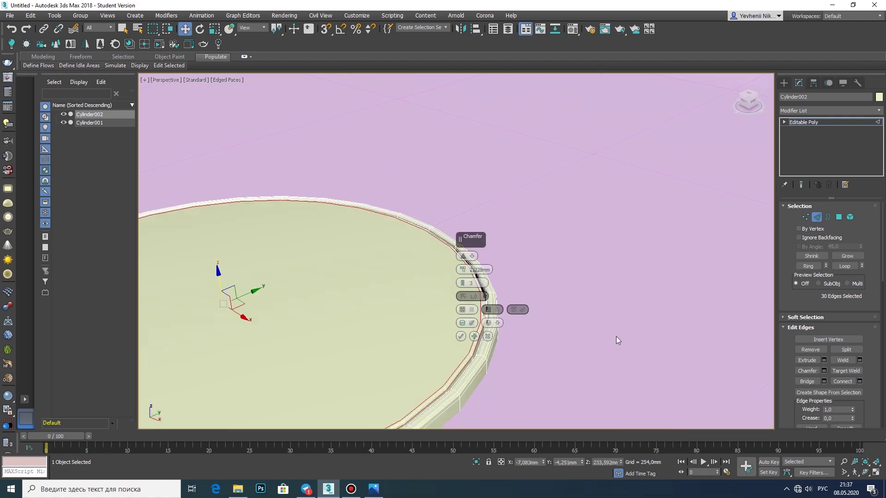
click(463, 311)
scroll(463, 311, down, 5)
mouse_move(464, 311)
alt+middle_down()
mouse_move(439, 298)
mouse_move(568, 164)
alt+middle_up()
scroll(439, 298, down, 6)
key(w)
click(569, 164)
Close the reference photo and lower the Cylinder002 disc slightly inside the tub.
click(374, 489)
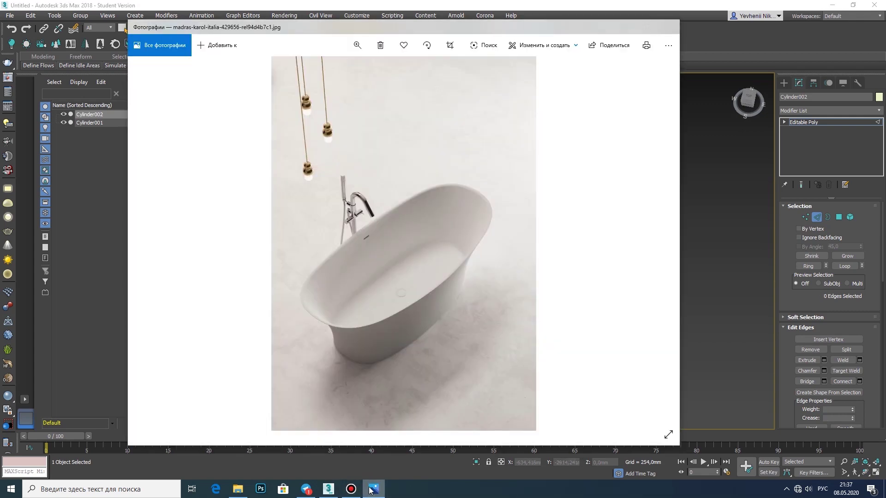
scroll(439, 282, up, 5)
click(783, 83)
key(r)
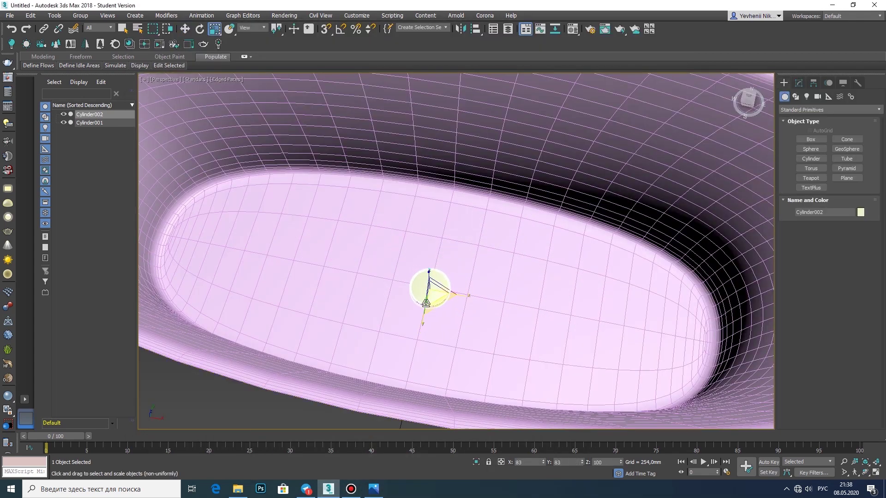
scroll(408, 292, down, 8)
scroll(573, 154, up, 4)
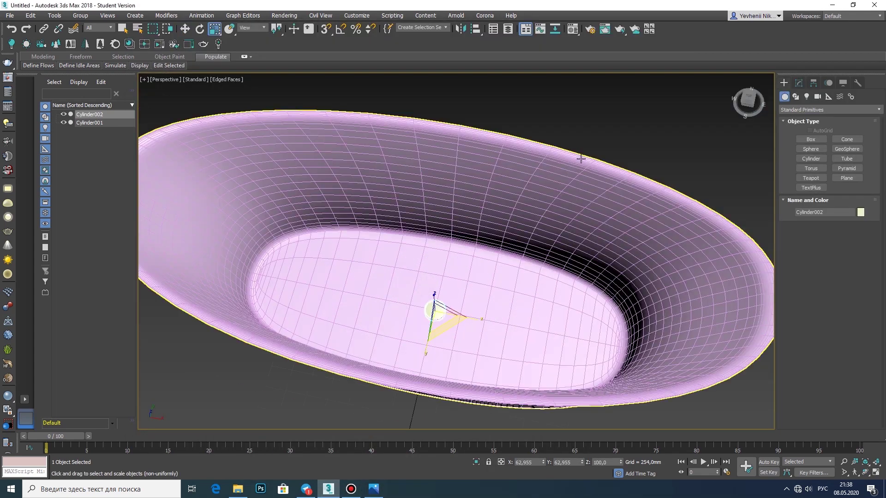
middle_drag(593, 135, 572, 153)
key(ctrl+d)
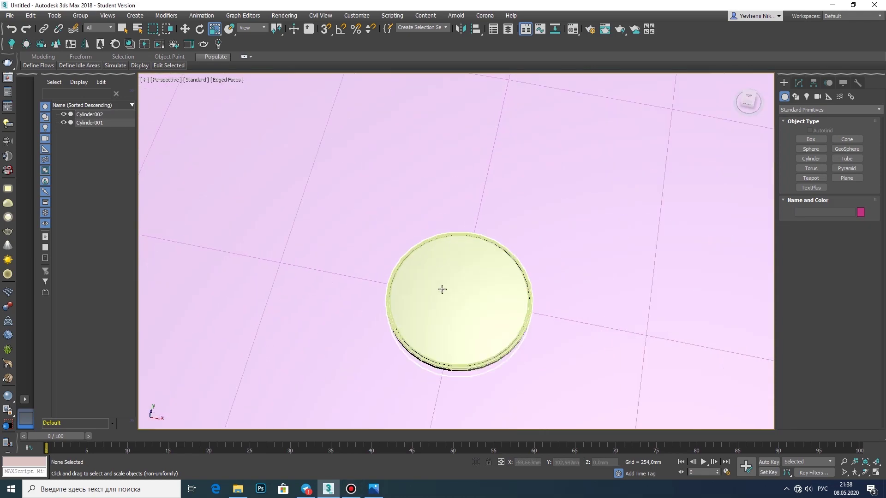
click(441, 291)
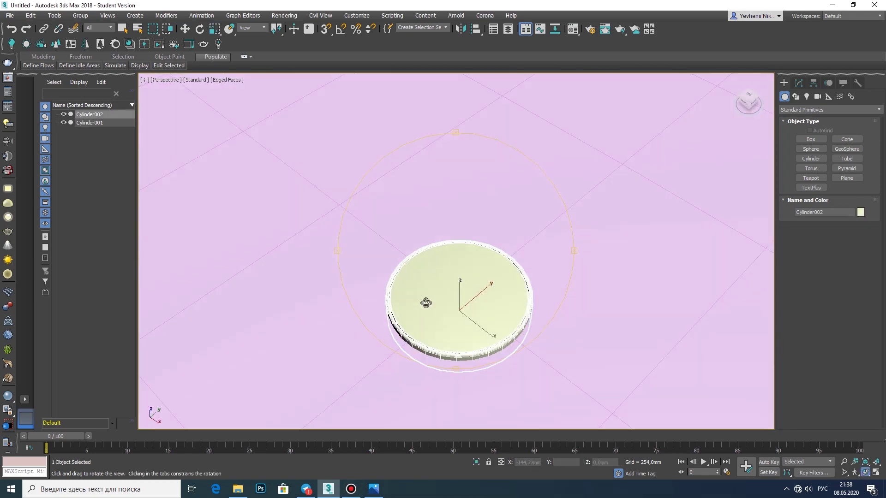
alt+middle_drag(424, 301, 462, 301)
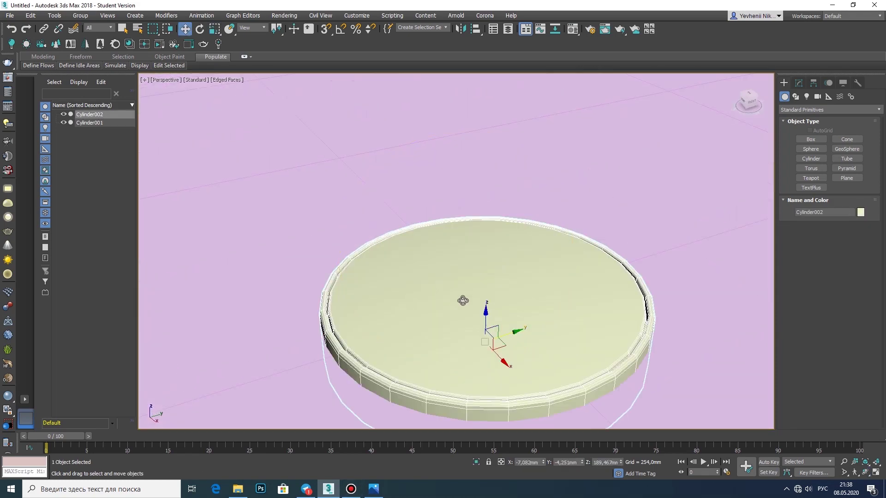
drag(487, 317, 485, 313)
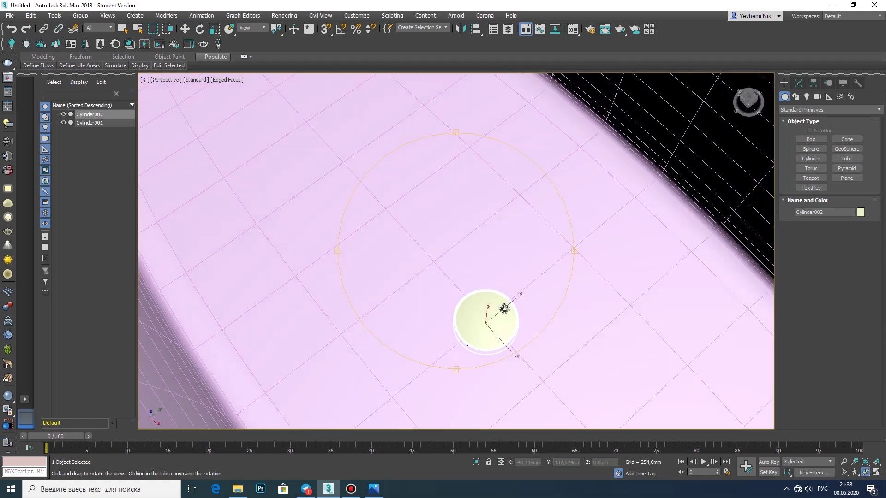
scroll(512, 318, down, 5)
Set the Cylinder001 tub body's object colour to purple.
click(546, 257)
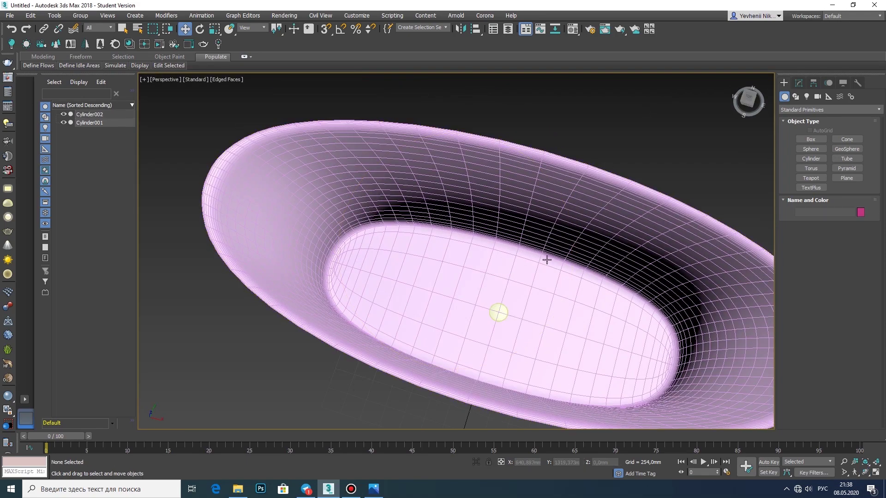
scroll(431, 250, up, 5)
scroll(431, 250, down, 5)
click(799, 82)
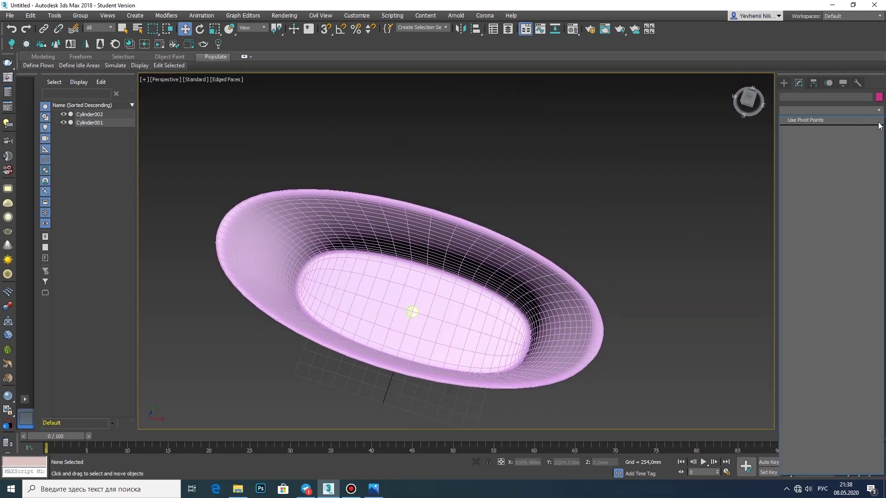
click(524, 271)
click(878, 96)
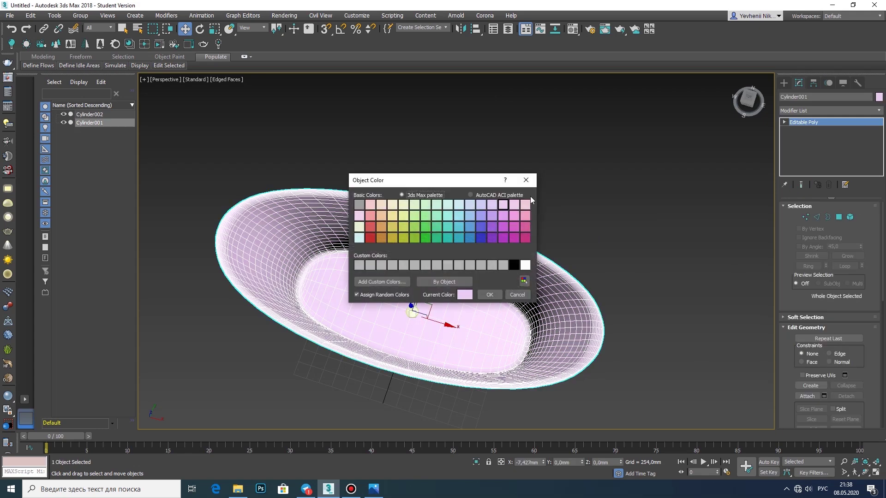
click(490, 294)
click(536, 234)
Switch the viewport from Edged Faces to Default Shading and orbit to a side view.
click(790, 83)
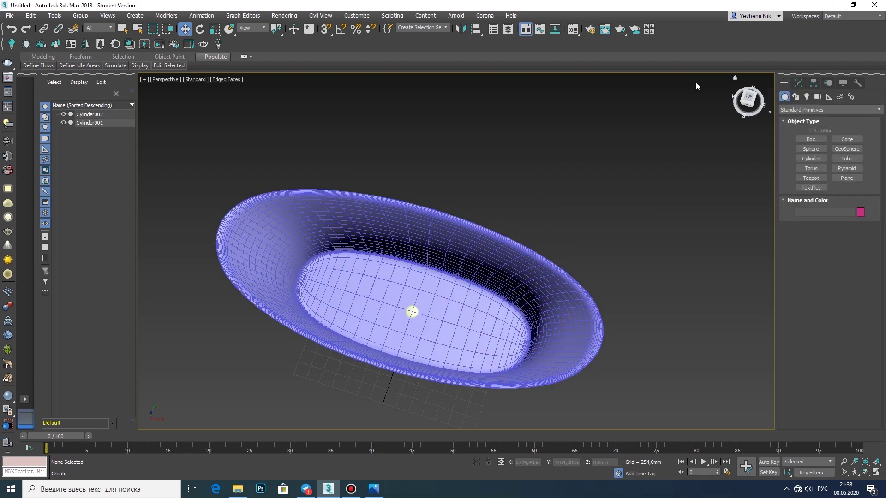
click(226, 79)
click(230, 175)
click(863, 474)
drag(484, 257, 483, 289)
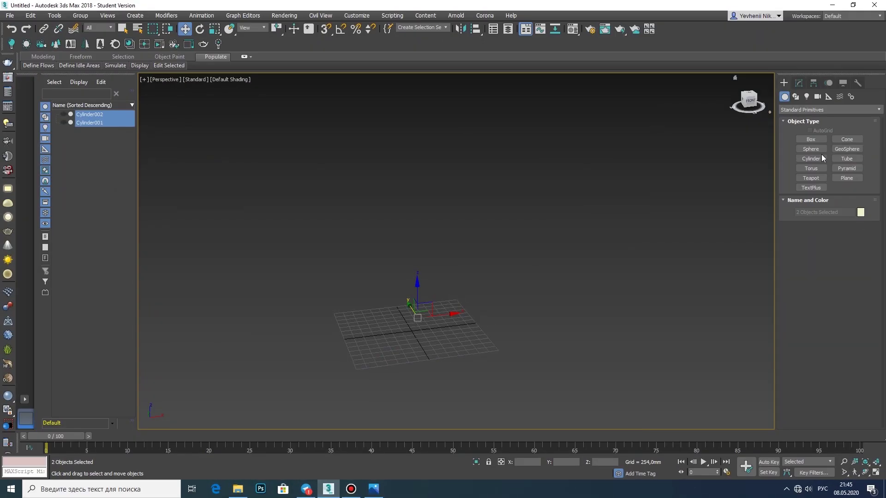
Hide the tub and create a new flat cylinder at the origin.
click(811, 159)
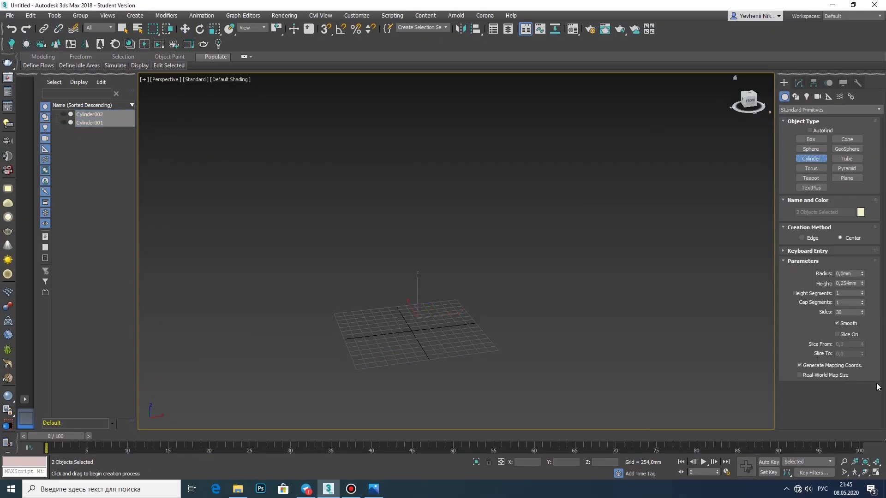
click(876, 472)
scroll(248, 137, down, 2)
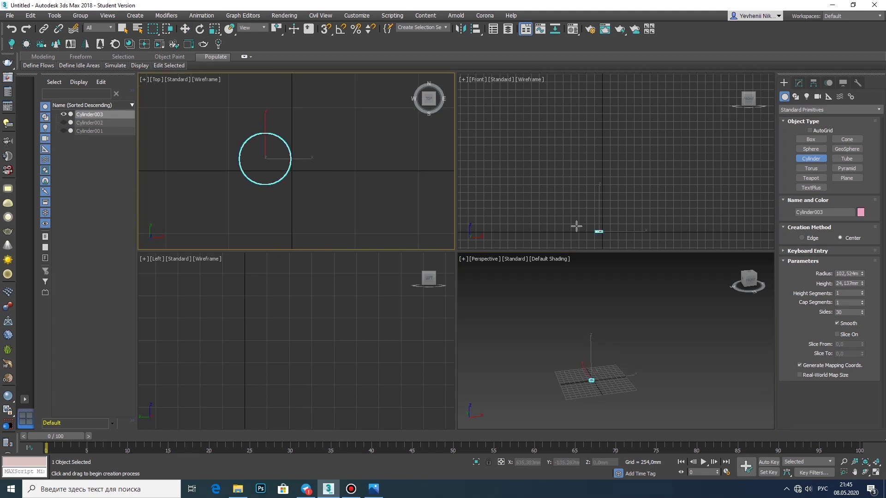
scroll(576, 225, up, 2)
scroll(567, 204, up, 6)
scroll(563, 385, up, 2)
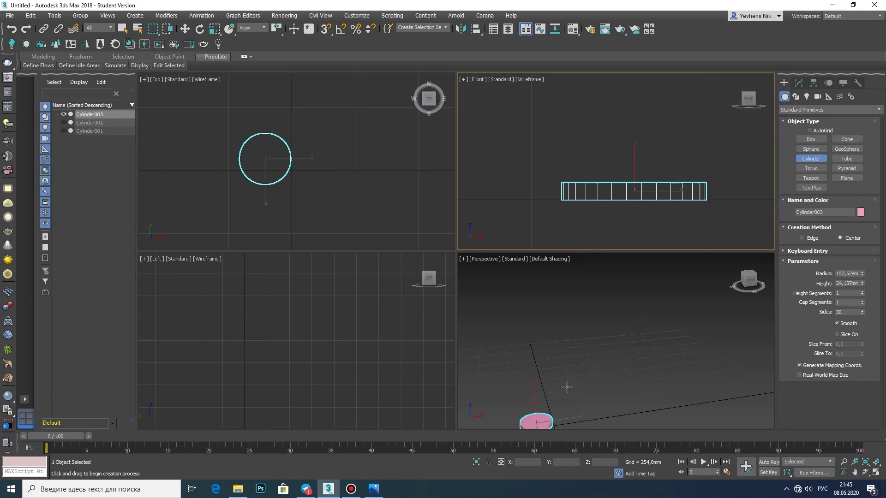
scroll(564, 386, up, 2)
key(alt+w)
key(w)
Turn on Edged Faces and convert the new cylinder to an Editable Poly.
click(229, 80)
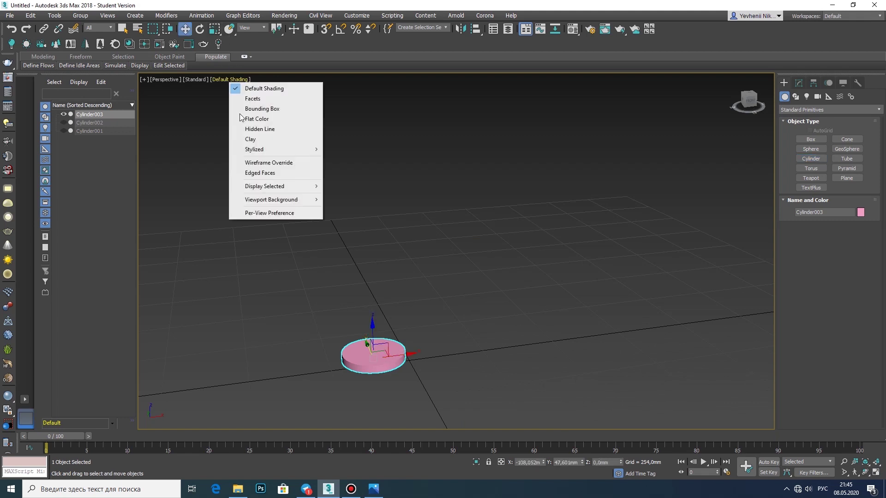
click(250, 170)
key(z)
click(798, 83)
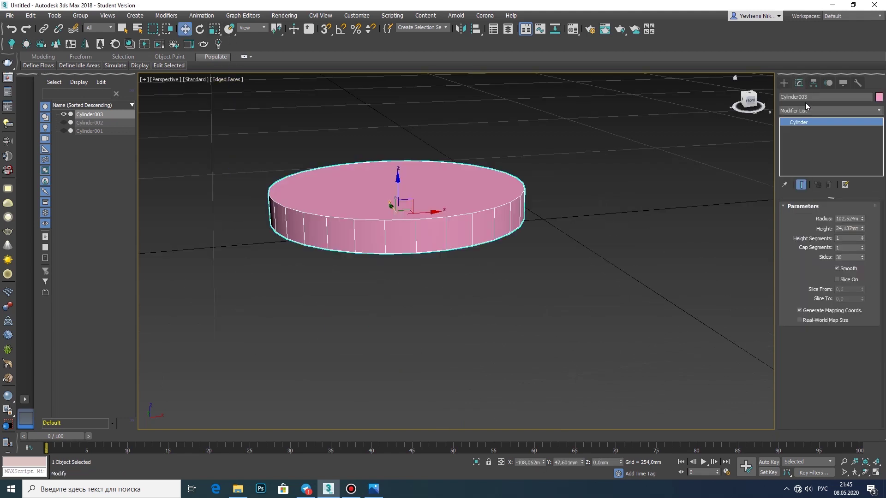
right_click(391, 193)
click(517, 293)
Chamfer the cylinder's top edge loop by 7,063mm with 3 segments.
key(2)
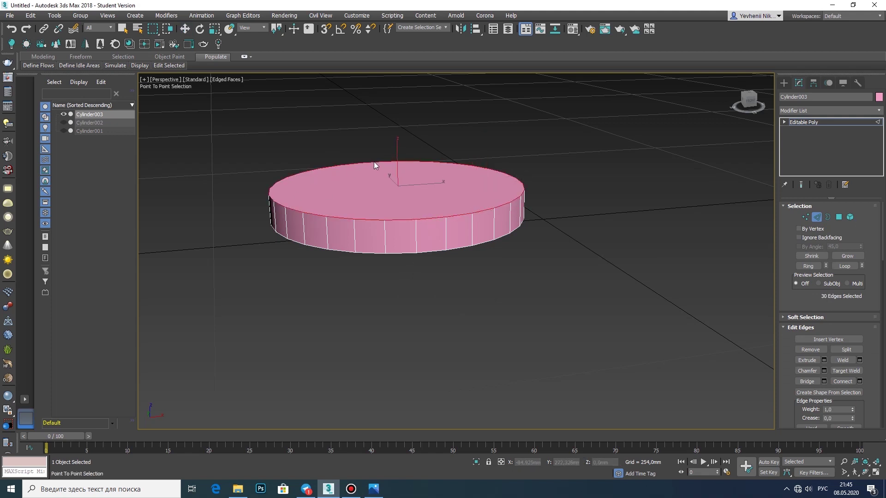
click(824, 370)
drag(462, 269, 465, 282)
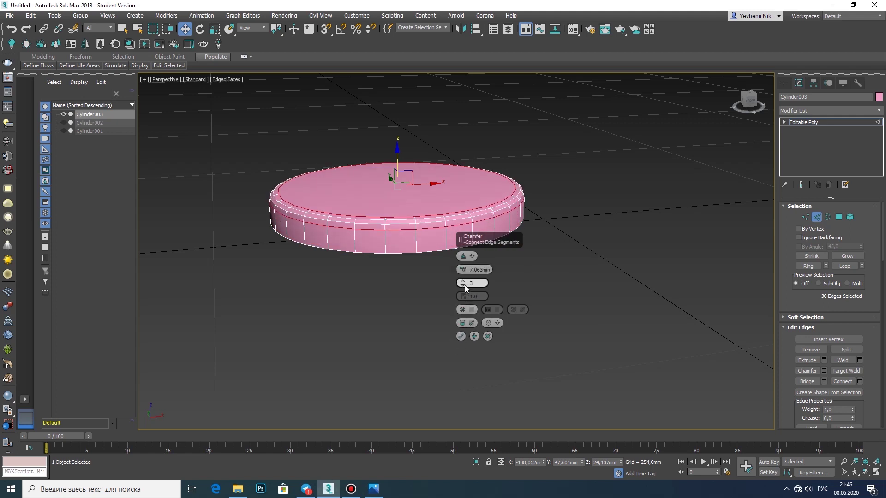
click(460, 336)
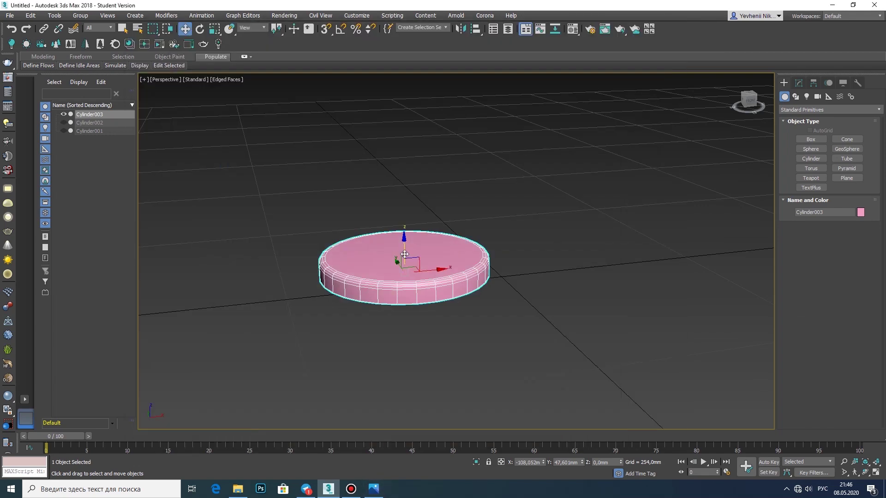
Clone the base cylinder upward as Cylinder004 and scale the copy down.
shift+drag(400, 255, 405, 251)
key(Return)
key(r)
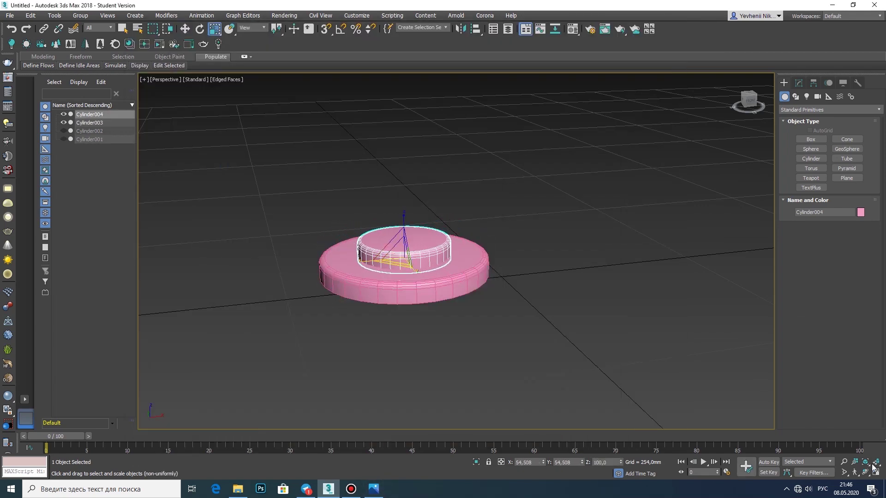
click(873, 467)
Select the copy's top vertex ring and raise it into a tall column.
key(1)
drag(520, 134, 634, 178)
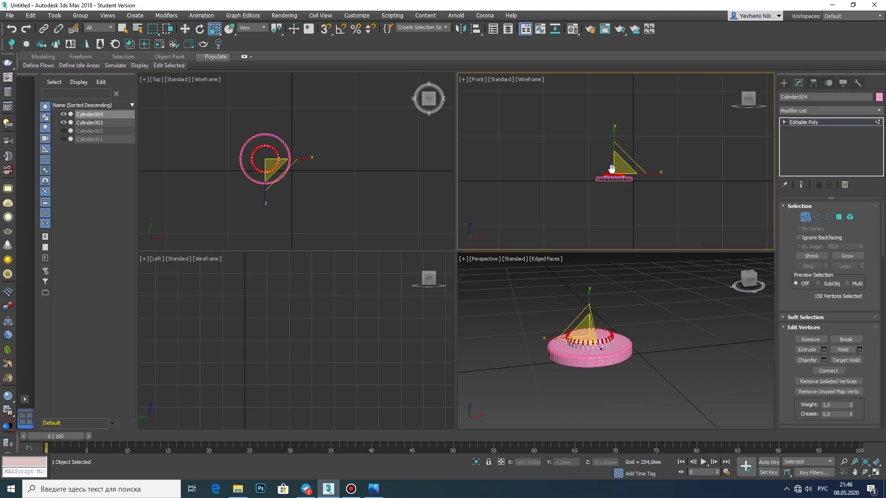
scroll(568, 207, down, 5)
key(w)
drag(573, 159, 570, 139)
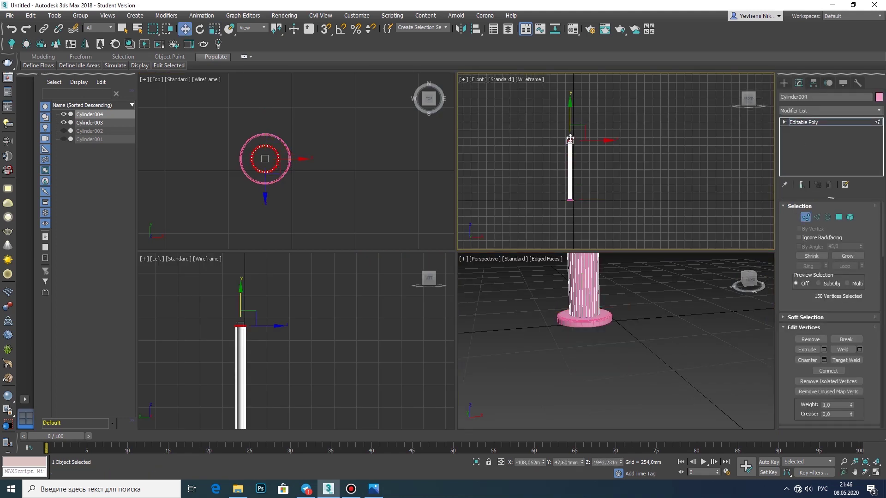
scroll(570, 138, up, 5)
click(374, 488)
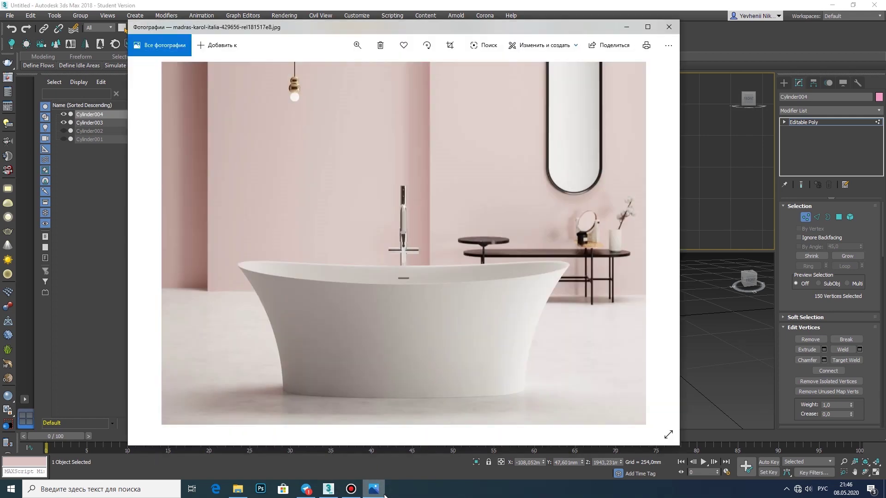
scroll(561, 118, up, 5)
scroll(543, 157, up, 3)
Scale the column's top vertex ring and exit vertex editing.
key(r)
drag(564, 159, 559, 132)
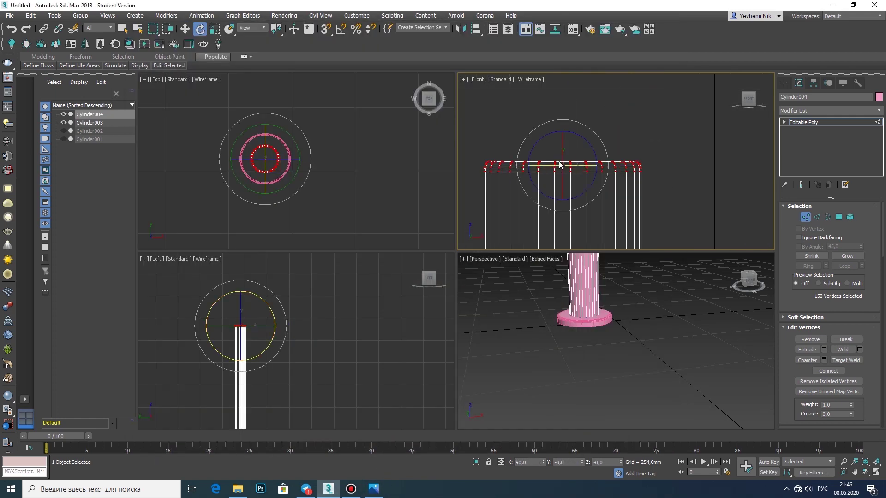
scroll(563, 138, down, 5)
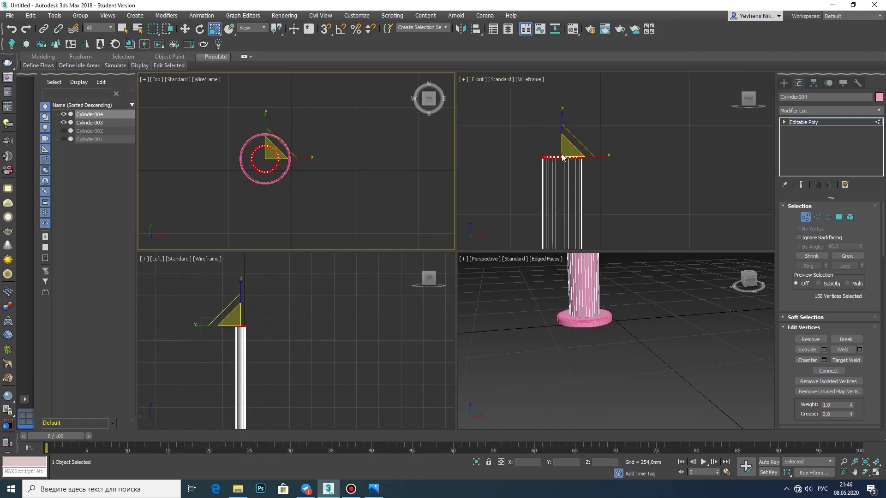
scroll(563, 157, down, 6)
click(563, 170)
click(784, 83)
middle_drag(240, 336, 284, 336)
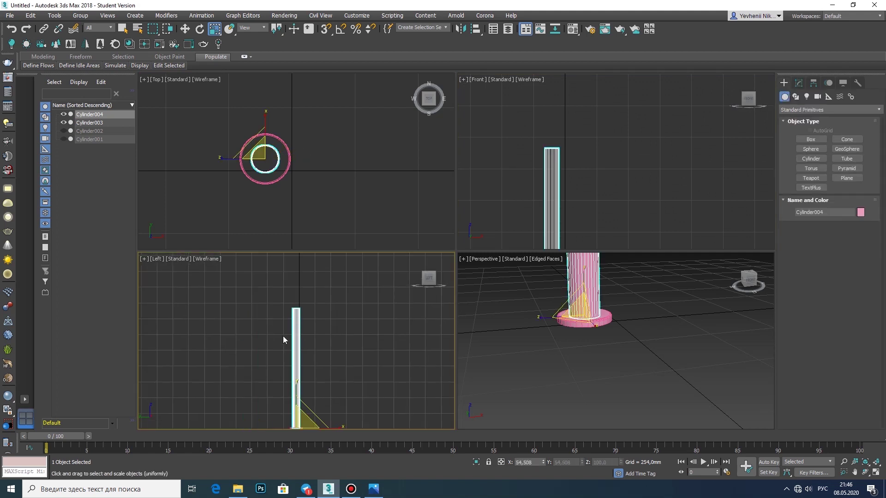
scroll(313, 363, up, 4)
click(810, 158)
Draw a sideways Cylinder005 in the Left view and move it against the column.
scroll(300, 301, down, 2)
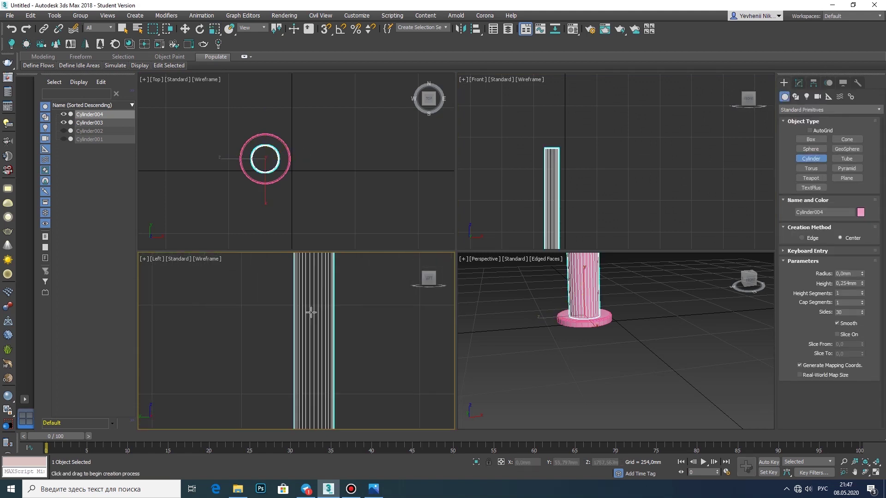
drag(304, 308, 323, 308)
key(w)
scroll(323, 311, up, 3)
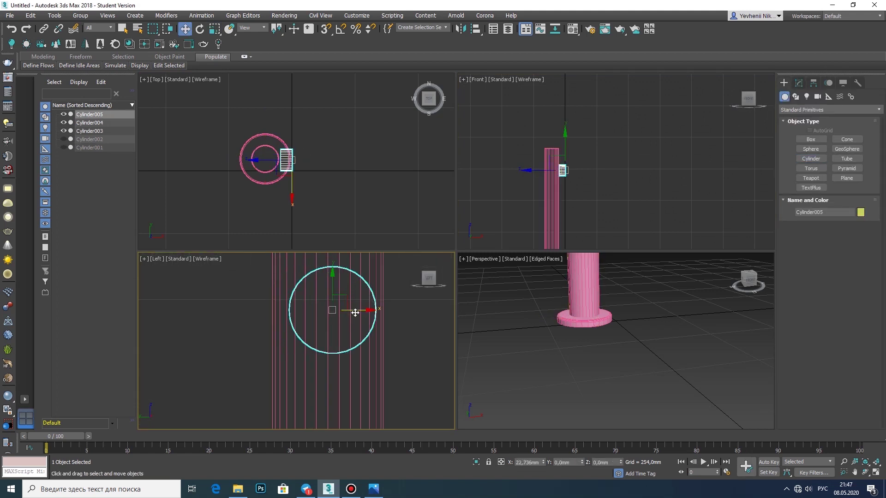
scroll(287, 169, up, 4)
drag(318, 166, 232, 167)
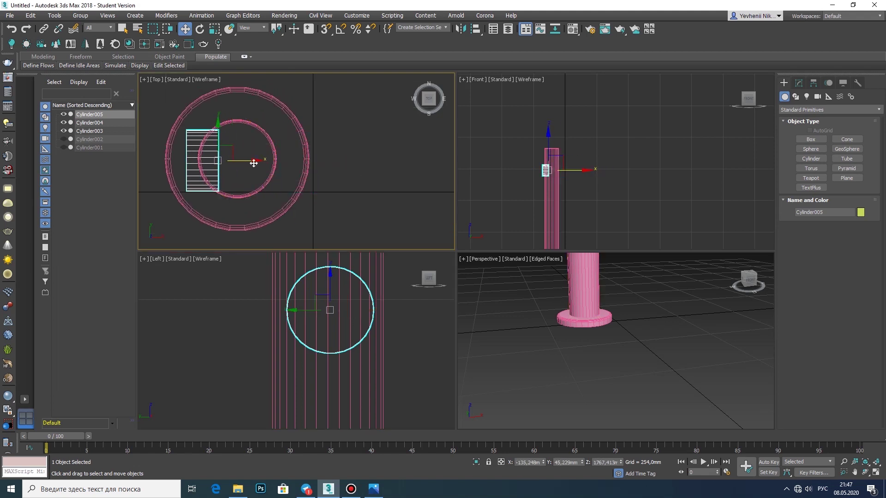
click(799, 82)
scroll(600, 300, up, 3)
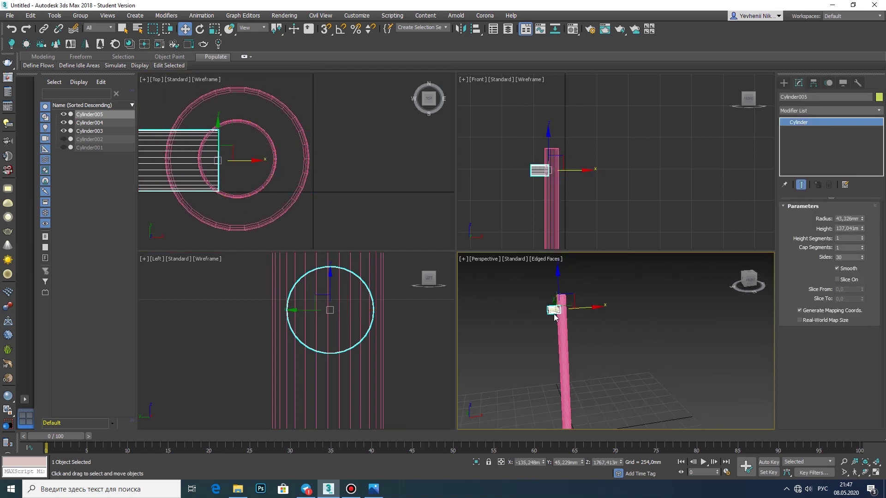
key(z)
key(alt+w)
Convert the side cylinder to an Editable Poly.
click(865, 473)
drag(452, 323, 452, 277)
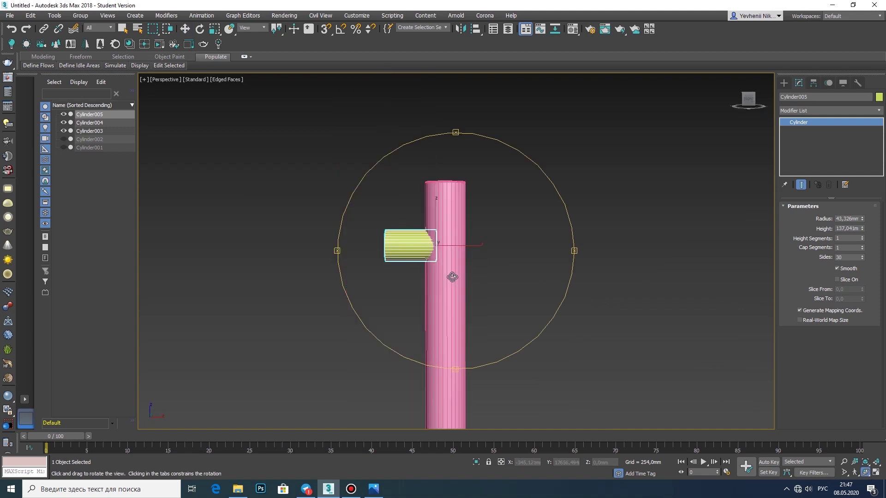
right_click(406, 233)
click(513, 380)
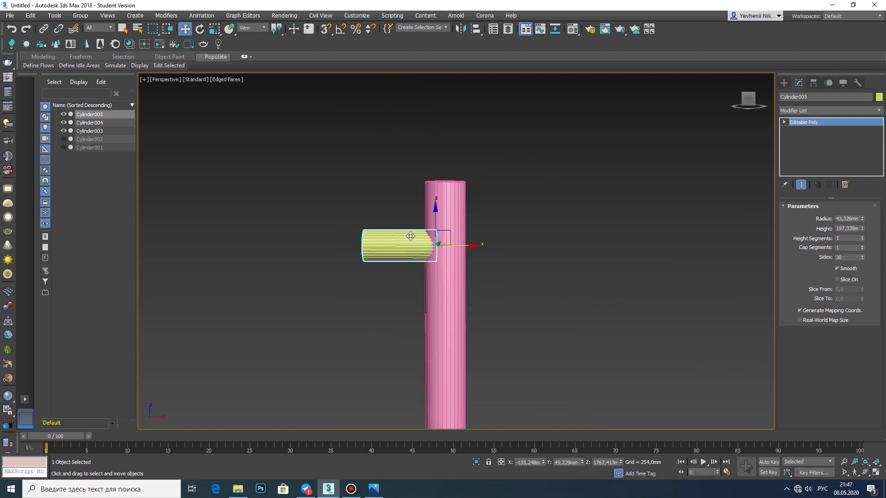
key(z)
drag(461, 276, 504, 299)
key(z)
Chamfer the side cylinder's end cap edges.
key(2)
key(w)
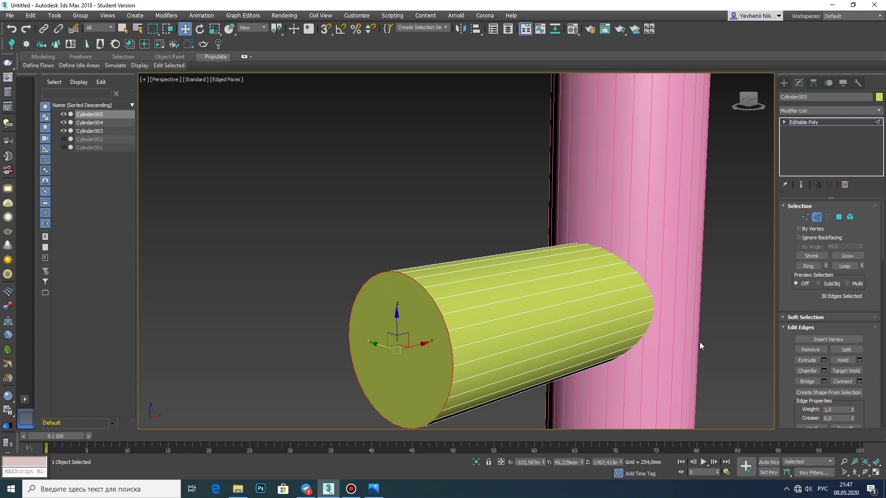
right_click(475, 330)
click(467, 318)
click(461, 336)
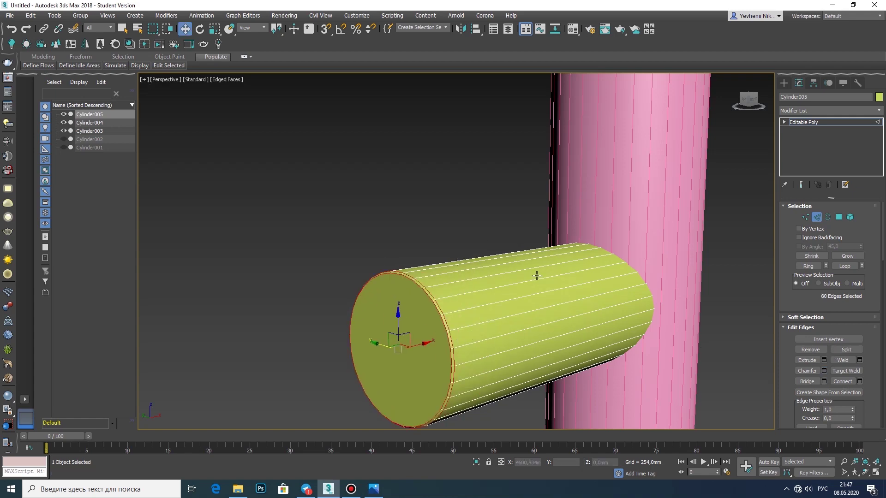
scroll(533, 272, down, 3)
click(784, 82)
Draw a thin rod cylinder, Cylinder006, with 7,644mm radius in the Front view.
click(811, 158)
key(alt+w)
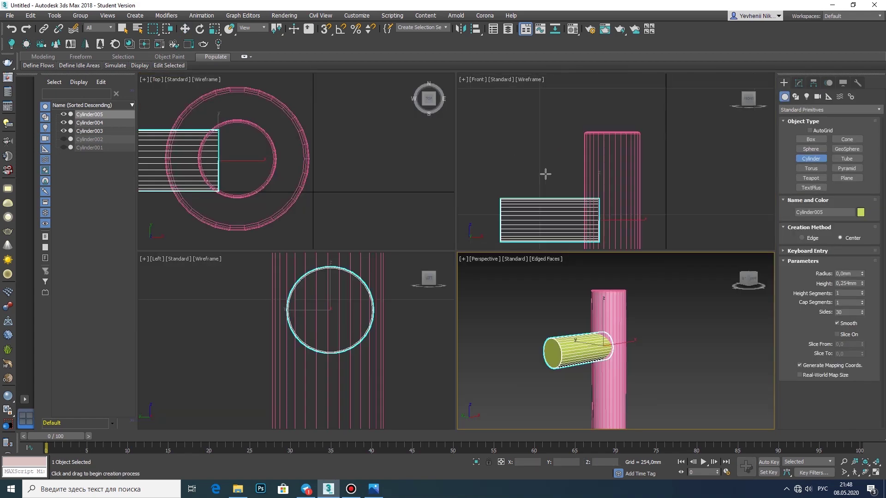
scroll(505, 180, up, 2)
drag(506, 181, 503, 185)
click(501, 130)
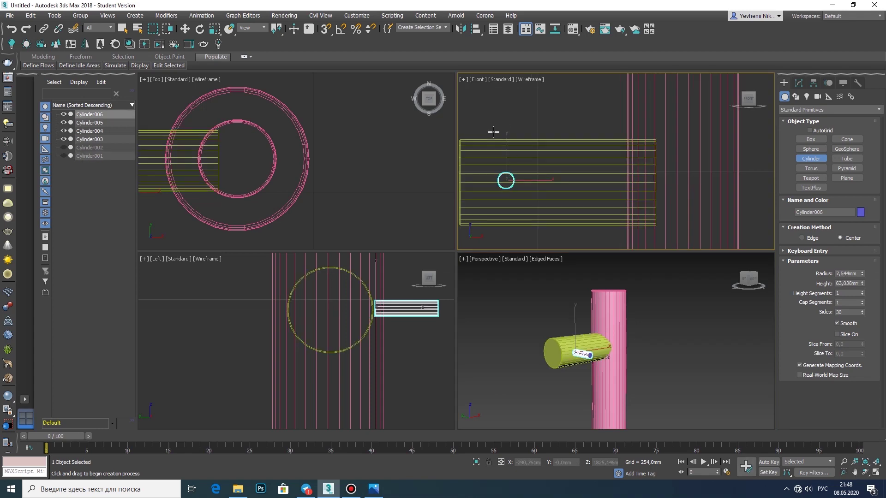
scroll(356, 321, up, 5)
key(w)
Position the thin rod crosswise near the arm's end, checking the overhead reference photo.
middle_click(527, 341)
scroll(588, 245, down, 2)
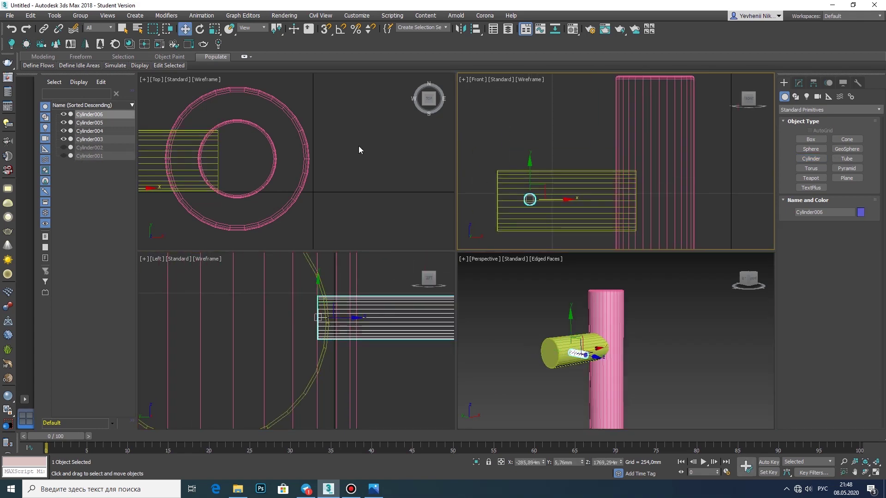
scroll(331, 213, down, 5)
key(alt+Tab)
key(alt+Tab)
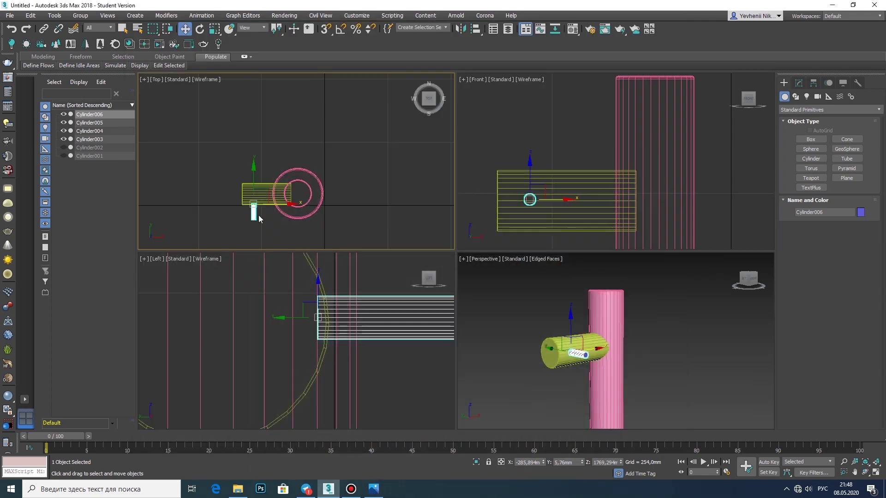
click(372, 490)
click(151, 244)
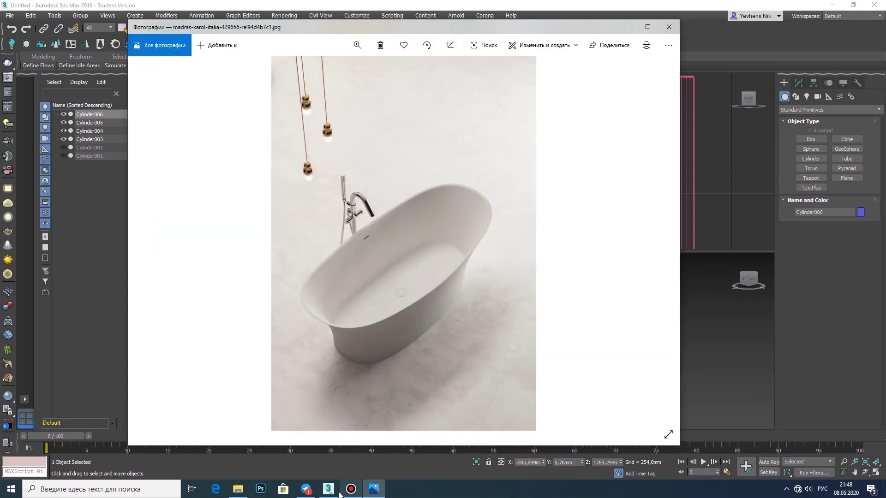
click(336, 491)
drag(257, 210, 265, 198)
Mirror-copy the arm and rod and move the copies to the column's other side.
scroll(303, 221, down, 2)
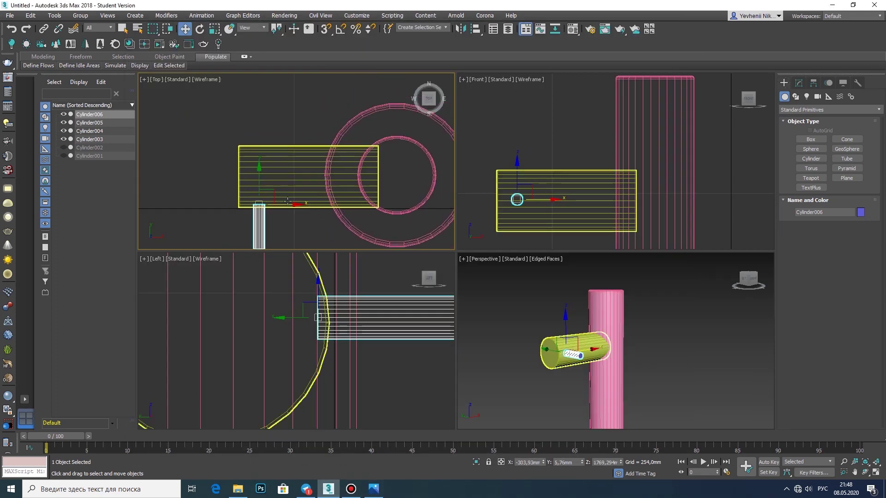
ctrl+click(243, 171)
key(alt+w)
click(460, 28)
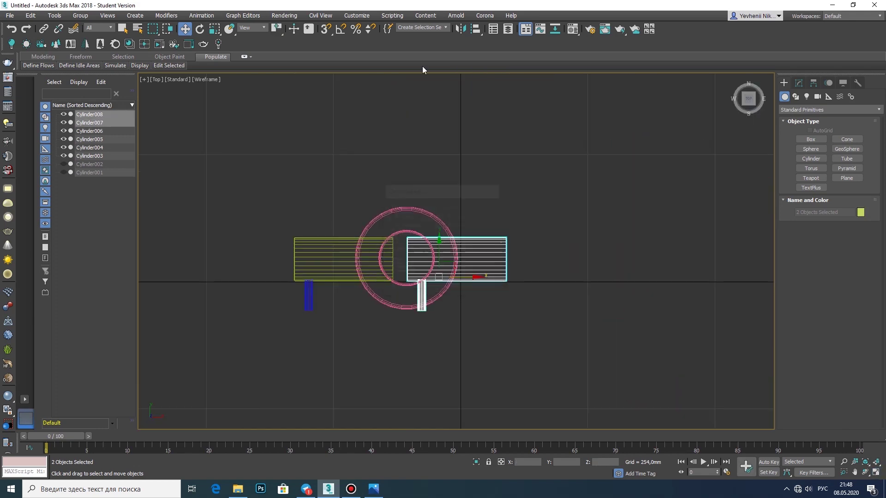
click(420, 314)
drag(481, 279, 503, 278)
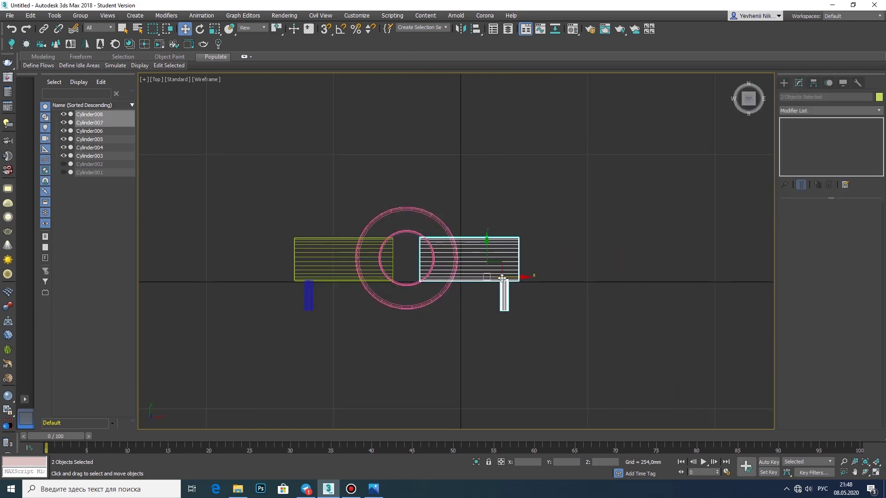
key(alt+w)
key(alt+w)
Attach both arms and both rods into a single object, Cylinder007.
click(532, 240)
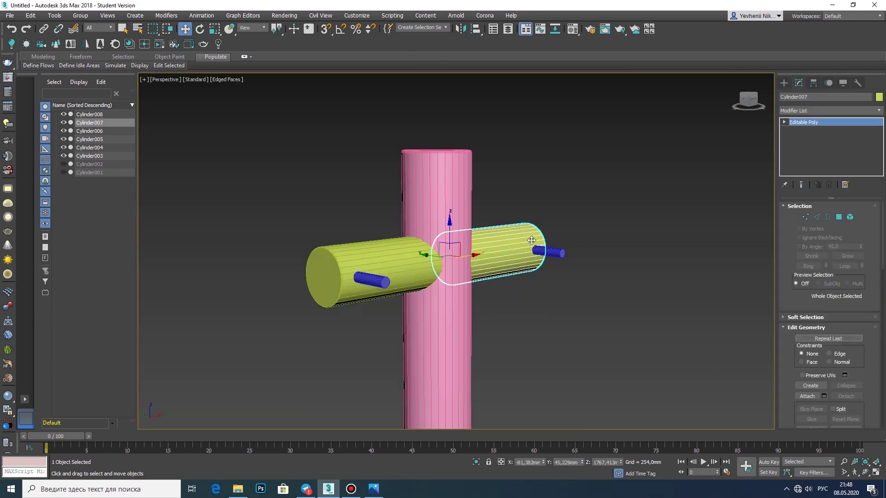
click(556, 253)
click(396, 267)
click(367, 279)
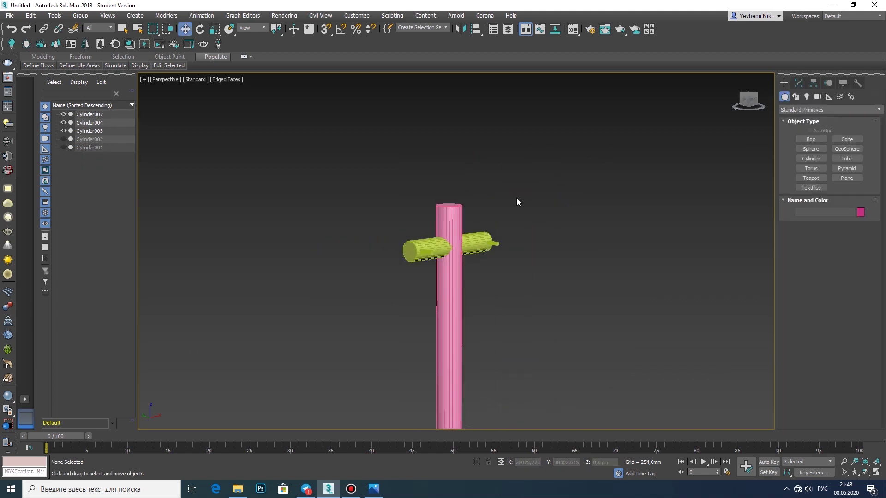
click(784, 82)
click(516, 198)
scroll(516, 198, down, 3)
scroll(456, 421, down, 2)
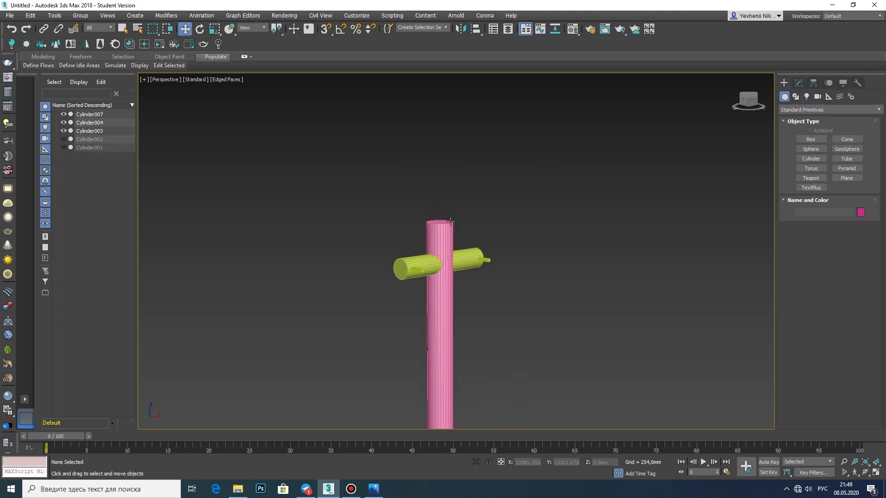
scroll(444, 224, up, 3)
Extrude the Cylinder004 column's top cap polygon upward by about 82,852mm.
click(442, 221)
scroll(443, 221, up, 5)
key(4)
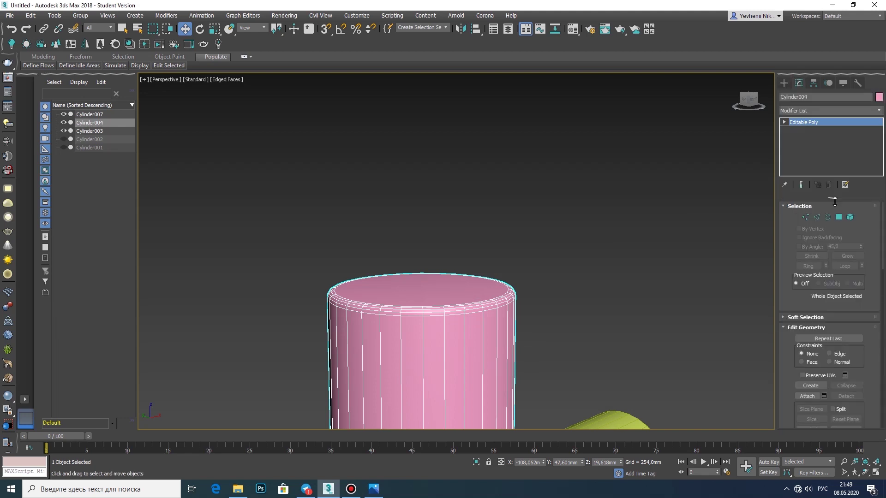
click(824, 349)
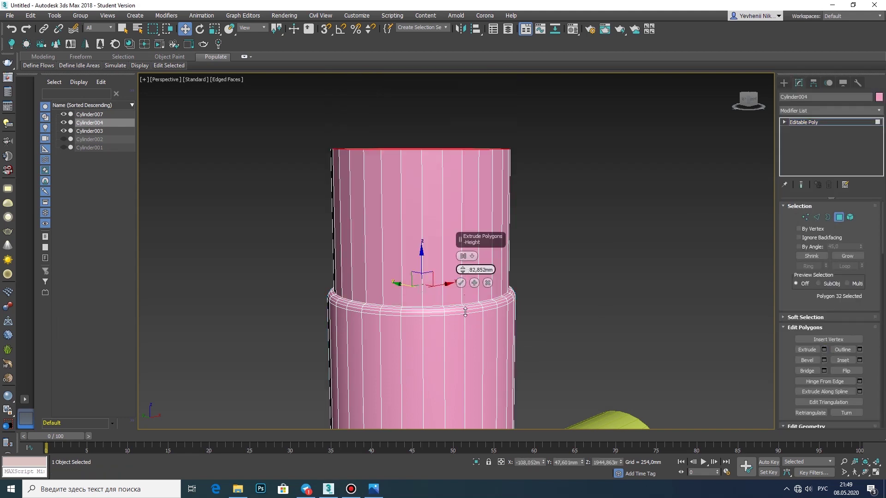
drag(462, 269, 469, 305)
click(461, 282)
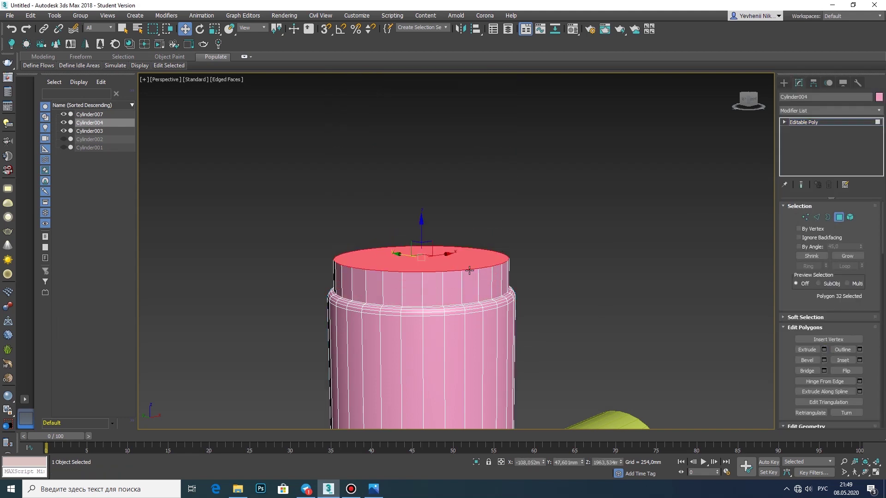
click(477, 222)
scroll(477, 223, down, 6)
key(alt+w)
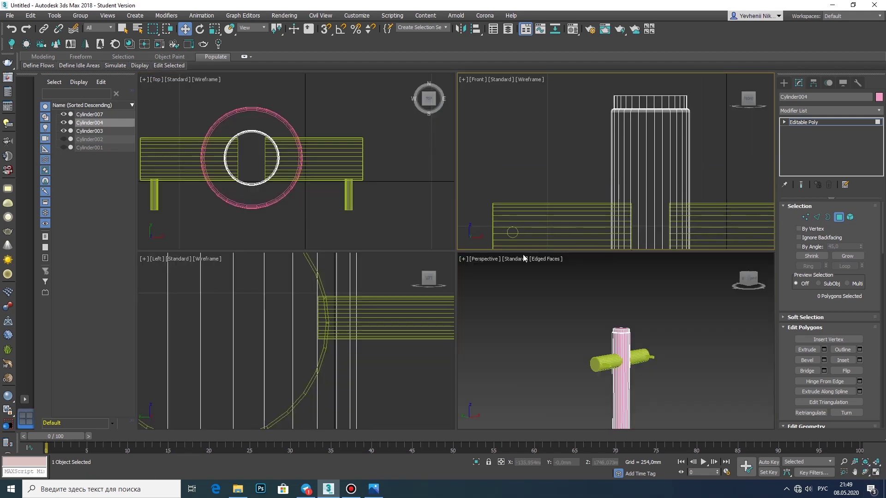
scroll(330, 328, down, 5)
Draw Cylinder008 (radius 52.62 mm) centred on the pole in Top view and raise it onto the pole top.
click(785, 82)
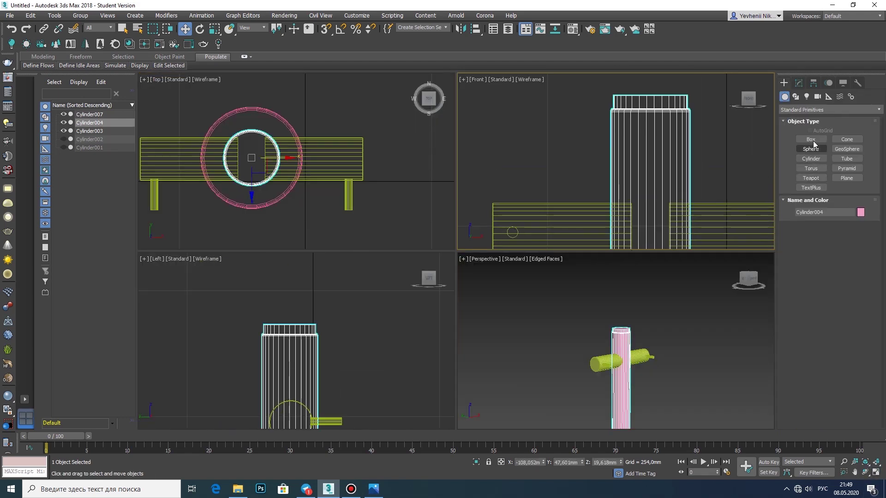
click(811, 159)
key(z)
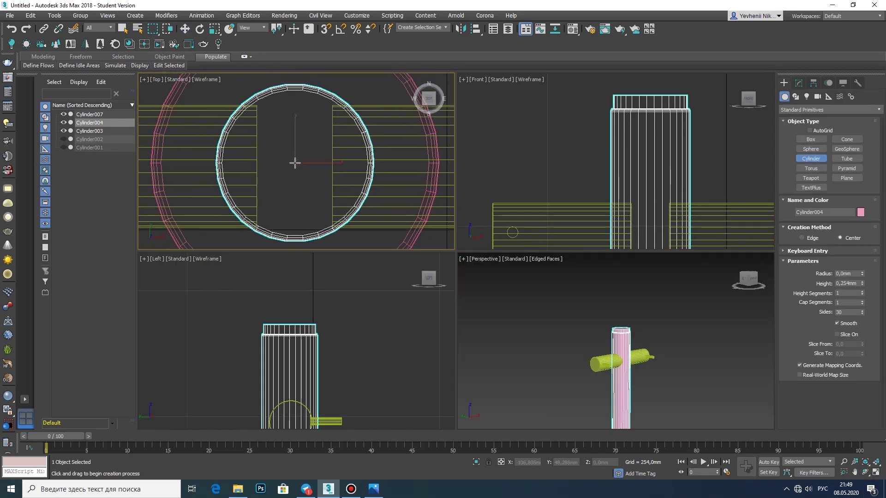
drag(295, 163, 285, 239)
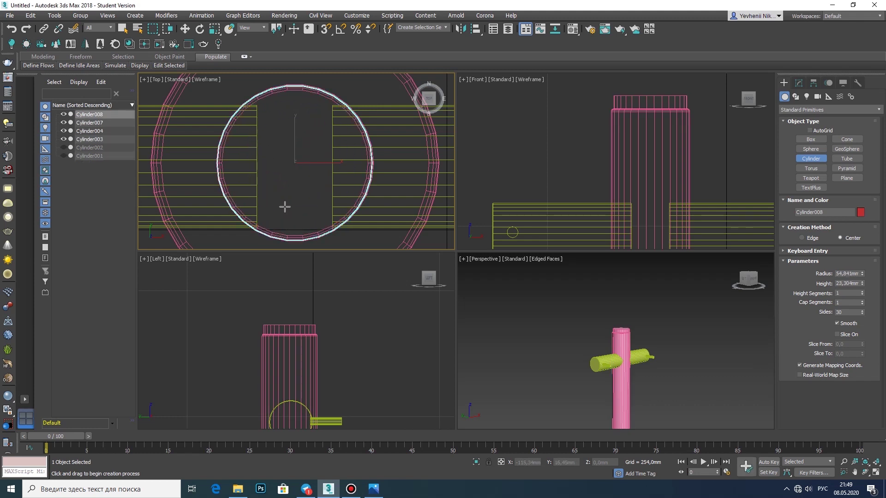
click(285, 207)
key(w)
scroll(340, 316, down, 3)
scroll(340, 381, up, 3)
middle_drag(340, 382, 321, 338)
drag(322, 338, 322, 315)
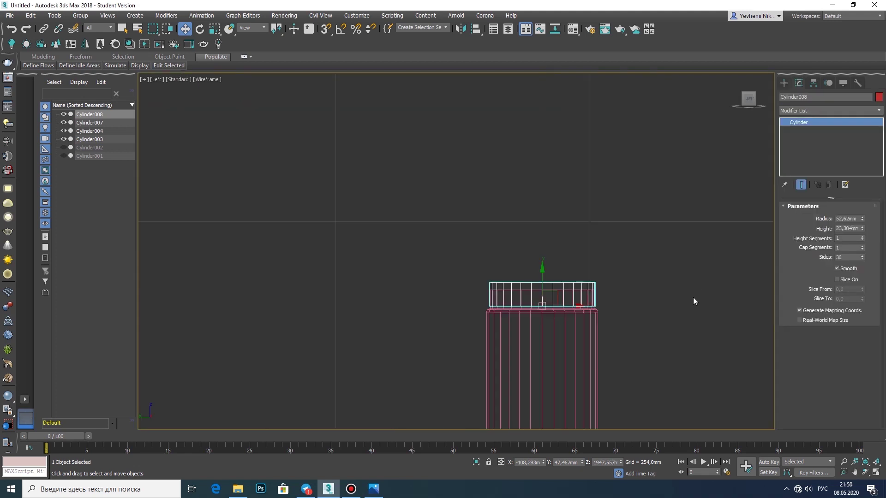
Make Cylinder008 about 236 mm tall and convert it to Editable Poly.
drag(863, 228, 862, 212)
scroll(318, 134, down, 5)
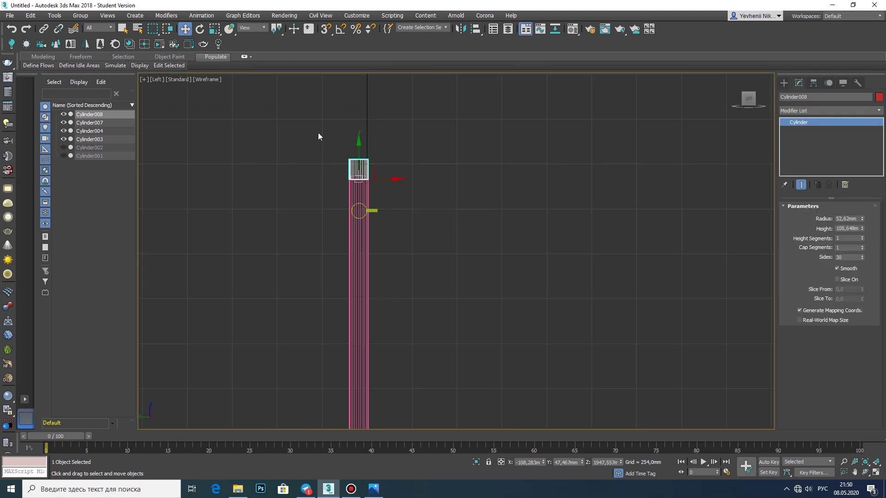
scroll(330, 212, up, 3)
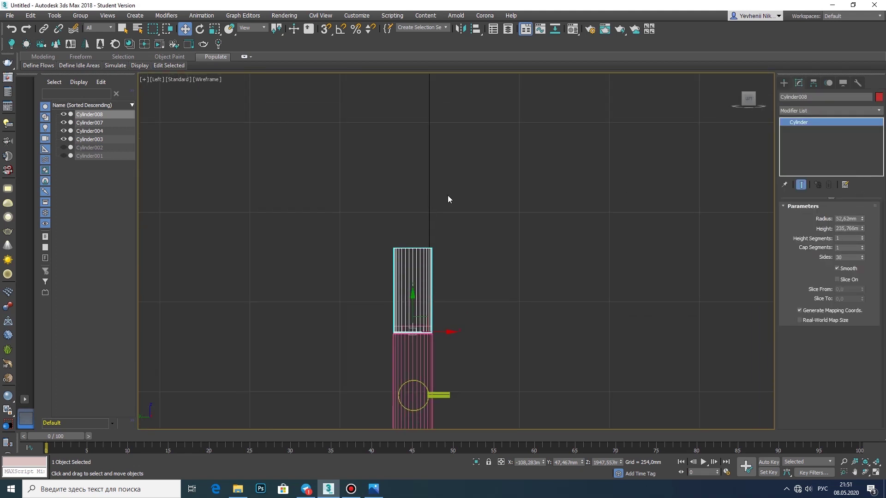
right_click(405, 244)
click(526, 339)
key(alt+w)
Select Cylinder008's top polygon and extrude it upward in the maximized Left view.
click(617, 339)
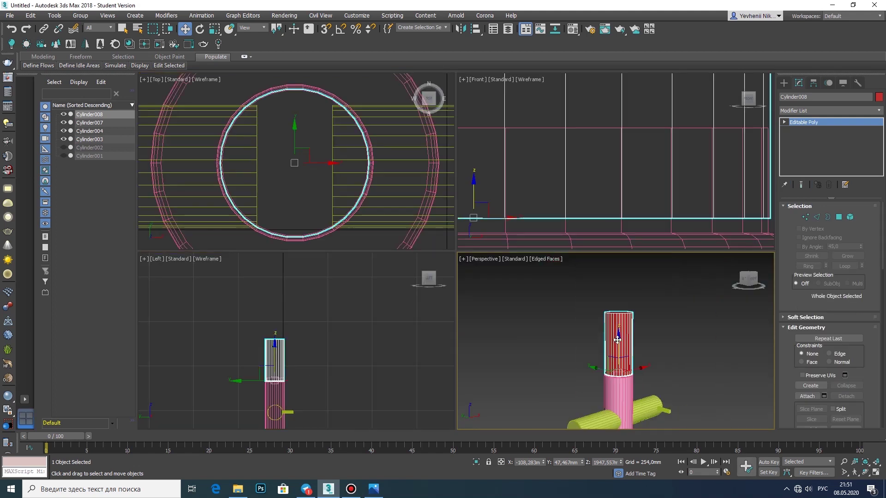
alt+middle_drag(618, 339, 618, 318)
key(4)
click(593, 410)
right_click(394, 313)
key(alt+w)
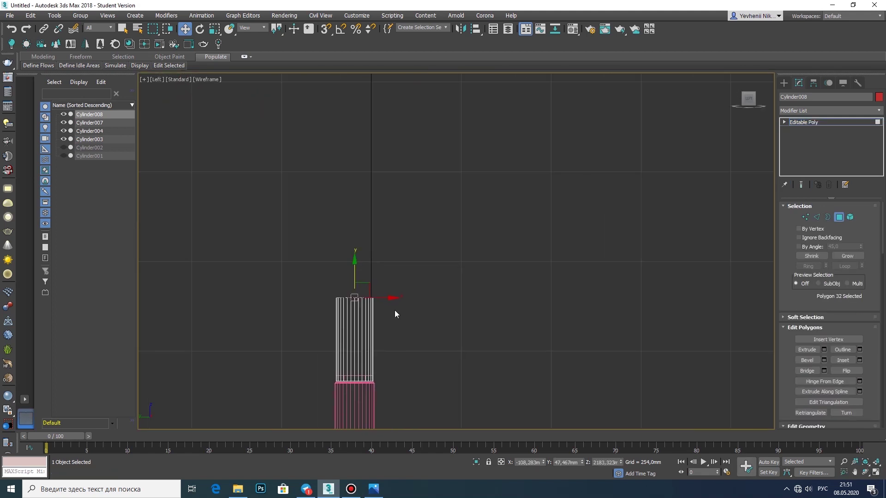
click(824, 349)
drag(463, 270, 455, 390)
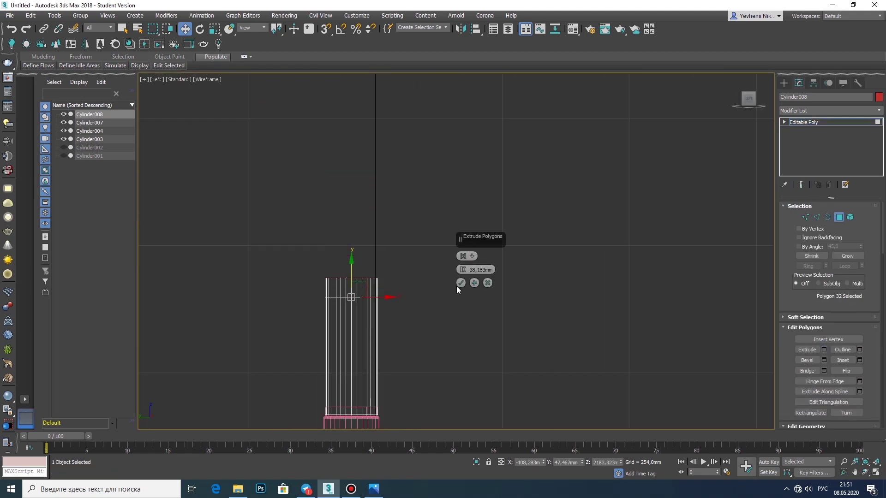
click(460, 284)
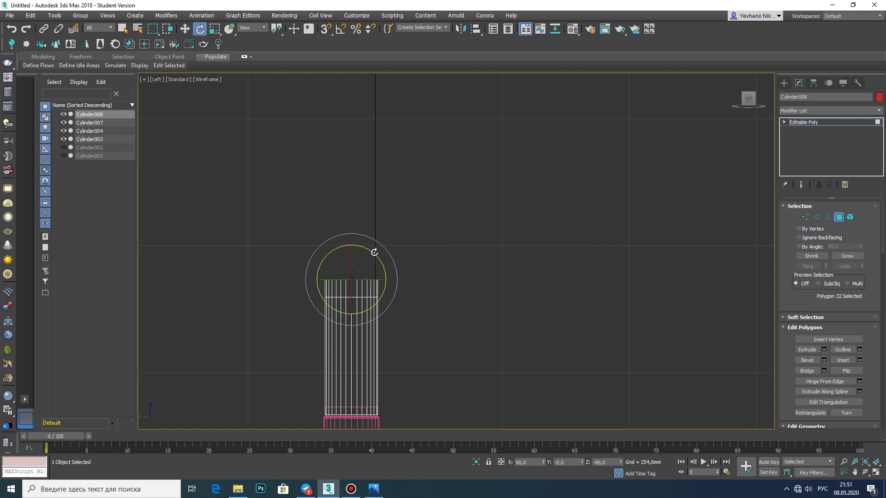
Tilt the top cap and extrude a short second segment to begin the gooseneck bend.
drag(374, 252, 363, 264)
key(w)
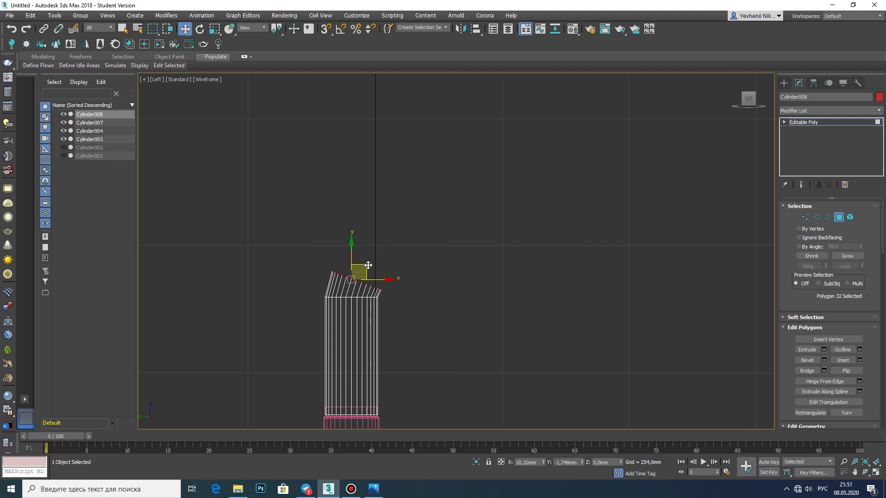
click(823, 349)
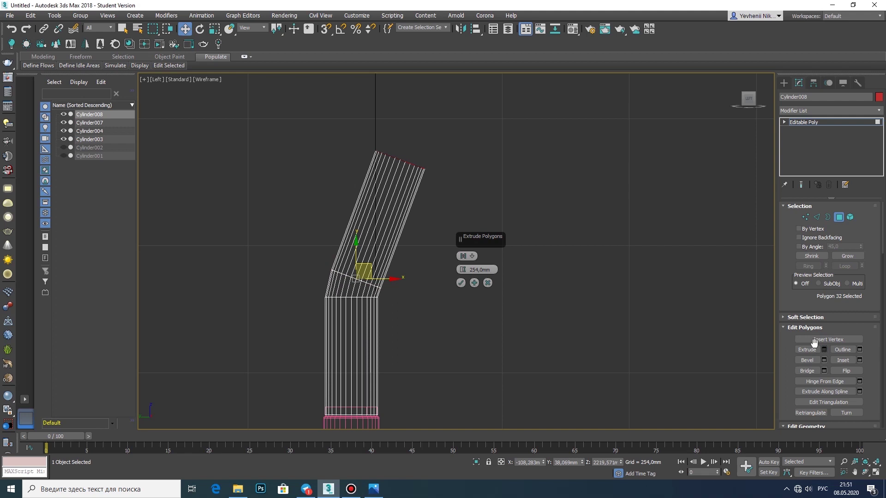
drag(463, 272, 458, 292)
click(460, 282)
key(e)
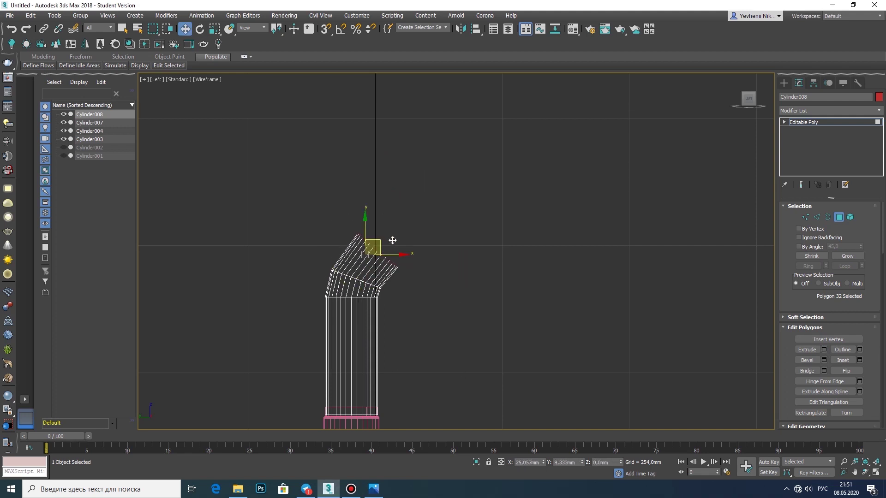
key(e)
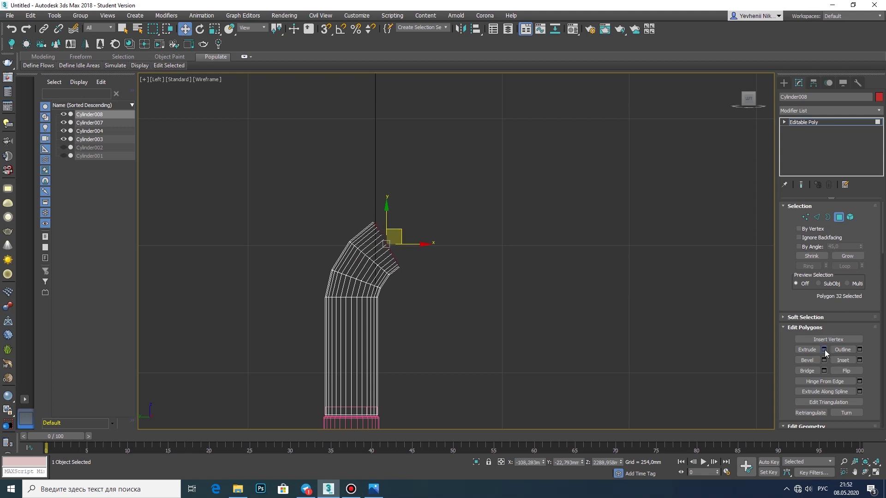
key(e)
drag(442, 249, 434, 228)
key(w)
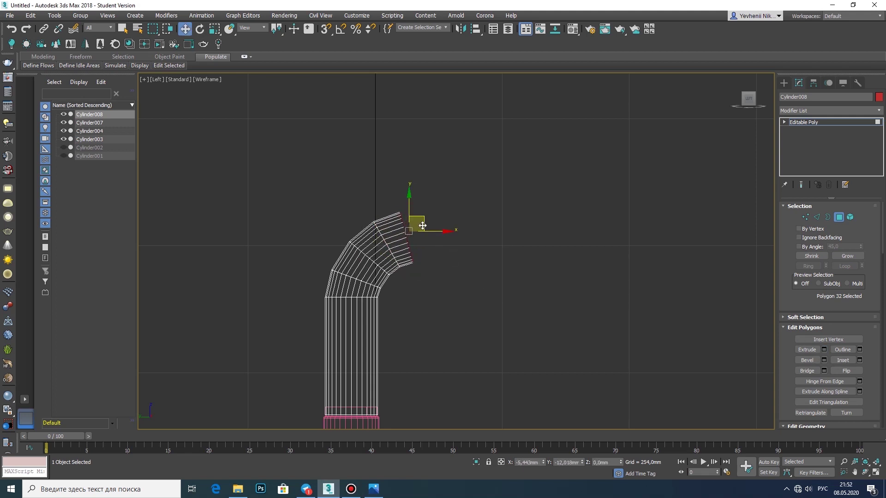
Add another bent segment, then extrude a long straight spout of about 481.806 mm.
middle_drag(422, 225, 339, 235)
key(e)
scroll(341, 233, down, 3)
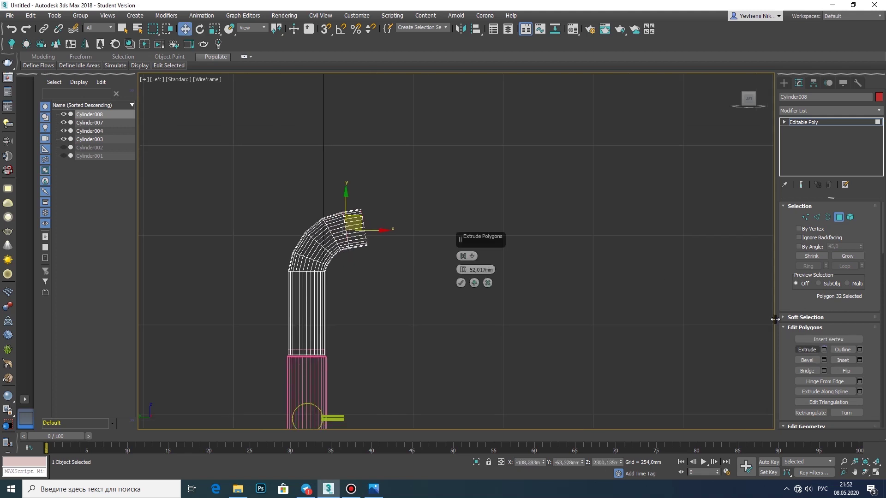
key(e)
scroll(376, 192, up, 3)
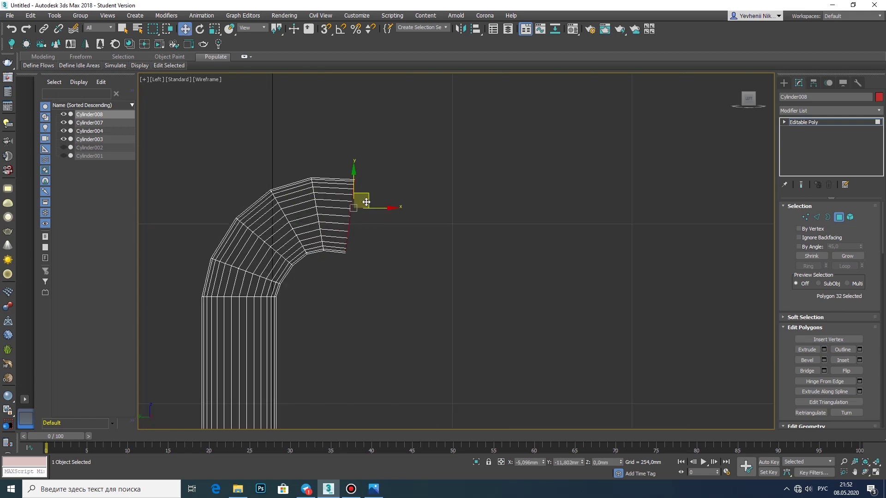
shift+drag(364, 201, 396, 202)
key(e)
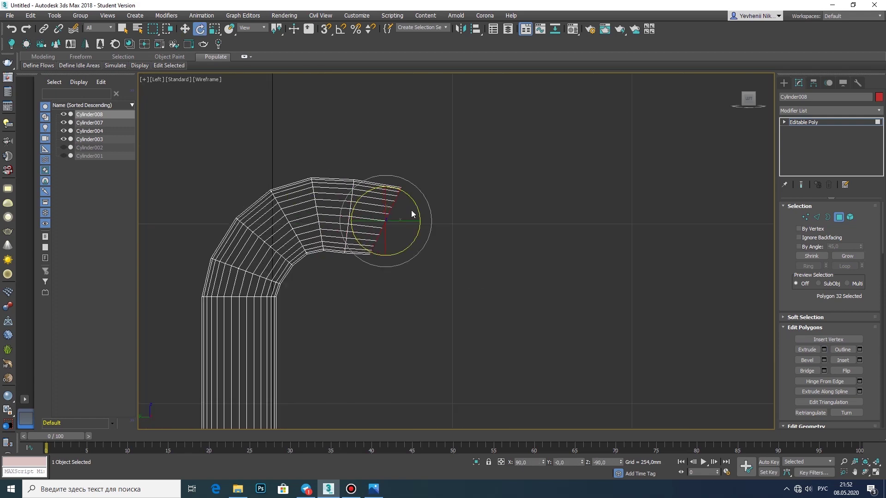
scroll(391, 214, down, 3)
scroll(369, 216, up, 1)
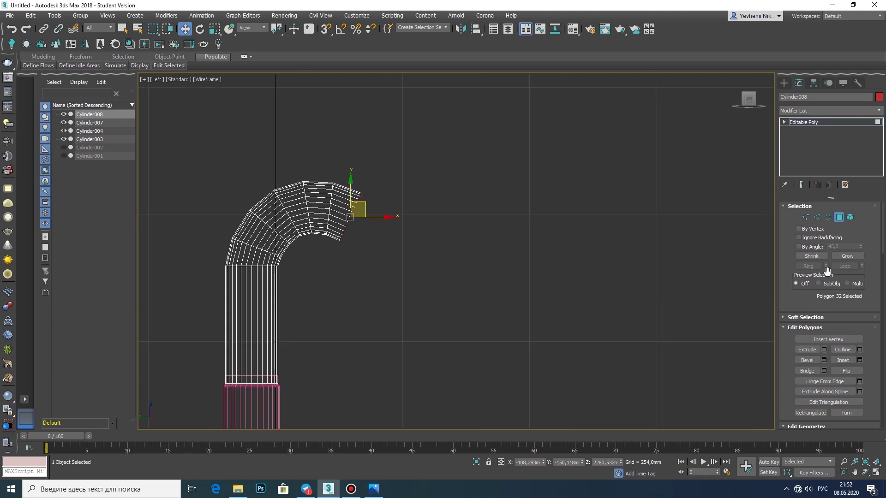
click(824, 349)
key(e)
scroll(401, 223, up, 3)
key(w)
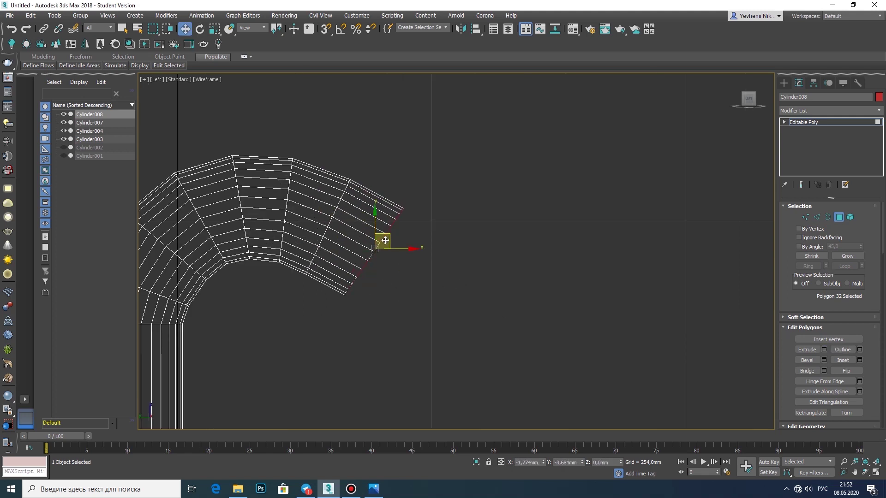
scroll(353, 217, down, 5)
middle_drag(353, 216, 336, 221)
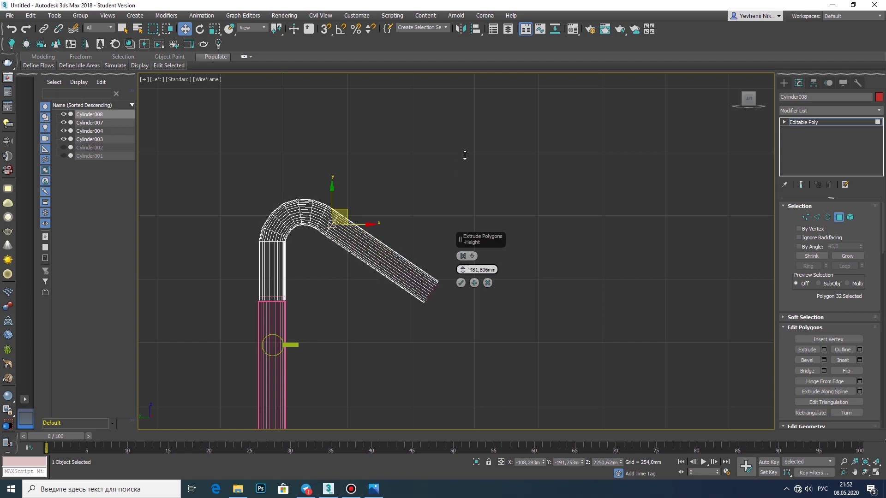
click(460, 283)
Select a ring of spout vertices, frame the whole bent spout, and restore four viewports.
scroll(380, 207, up, 3)
scroll(380, 208, down, 3)
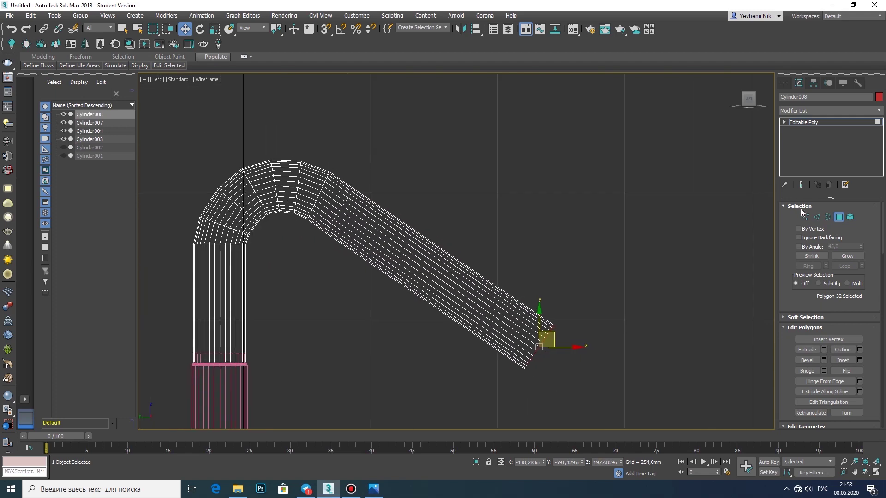
click(805, 217)
drag(684, 238, 500, 396)
scroll(300, 237, up, 3)
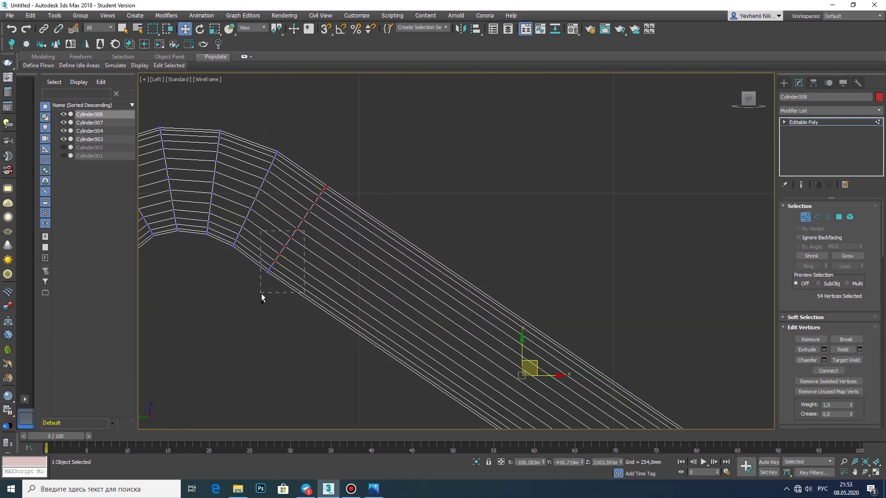
scroll(522, 337, down, 4)
scroll(450, 238, up, 2)
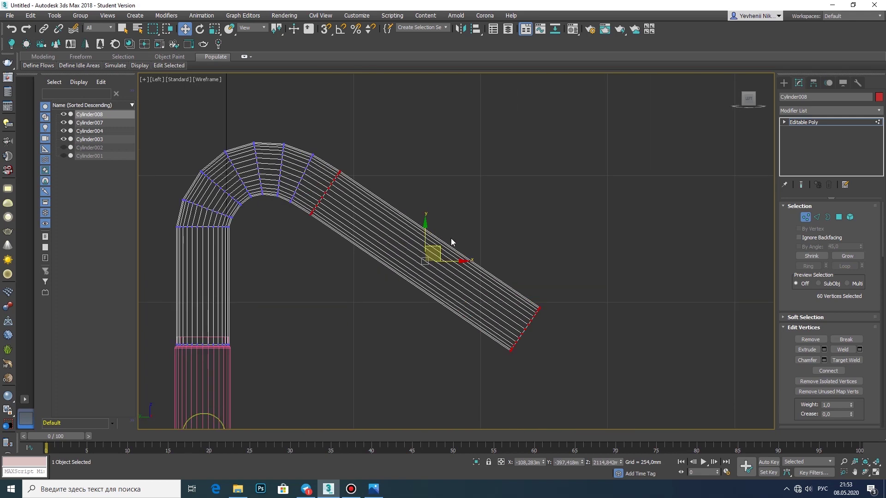
middle_drag(450, 238, 477, 203)
key(alt+w)
scroll(574, 364, down, 3)
key(e)
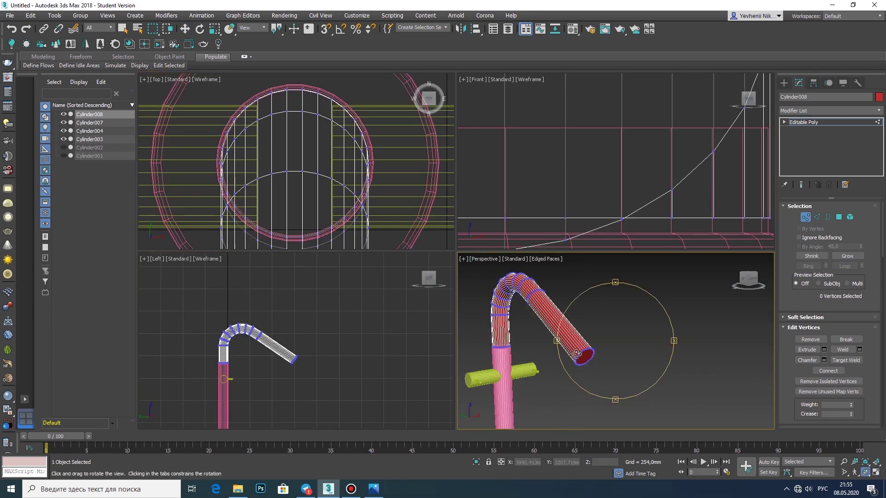
scroll(534, 317, up, 5)
Inset the spout's end cap polygon by about 4 mm to form a thin rim.
scroll(533, 317, down, 5)
key(w)
key(alt+w)
click(838, 217)
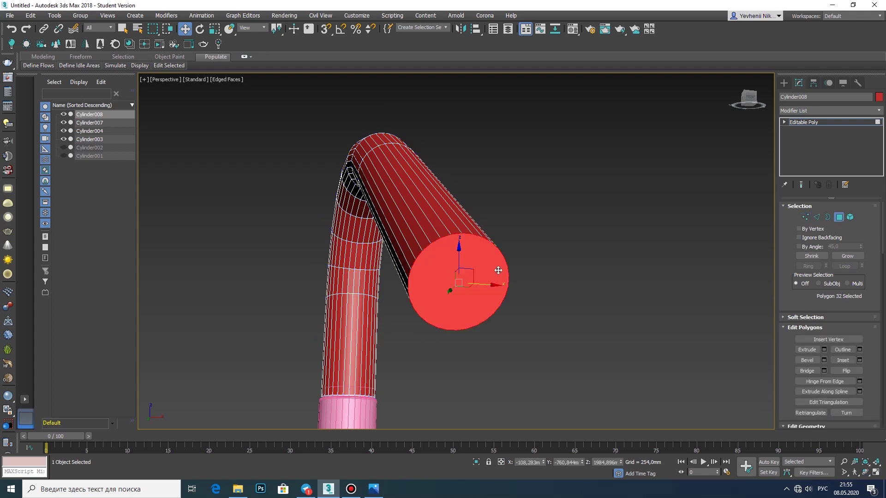
click(859, 360)
scroll(493, 281, up, 2)
drag(462, 270, 460, 346)
click(824, 349)
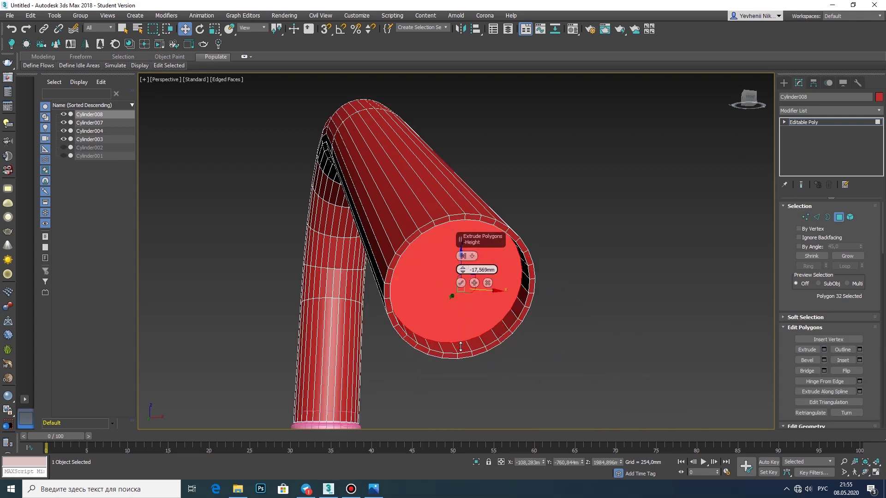
click(825, 351)
click(488, 282)
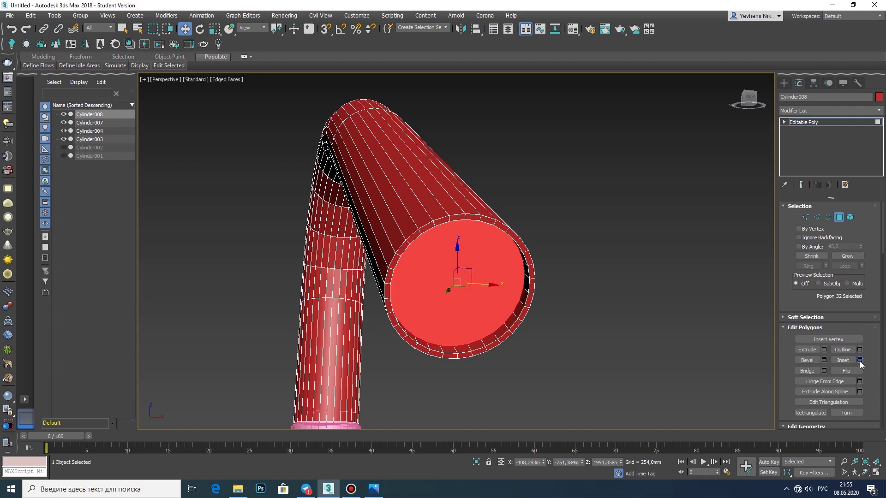
click(859, 360)
click(461, 283)
Extrude the inset cap inward to about -72 mm to recess the opening, then deselect it.
key(shift+e)
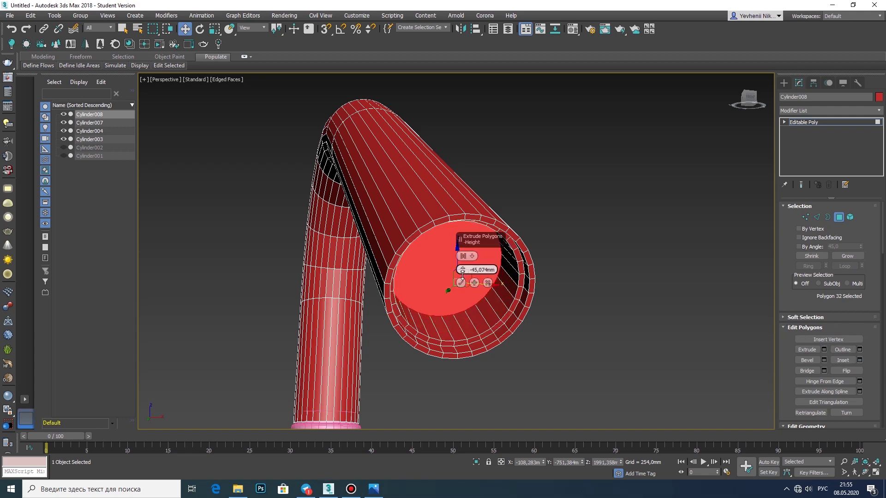
drag(462, 271, 467, 269)
alt+middle_drag(738, 323, 762, 342)
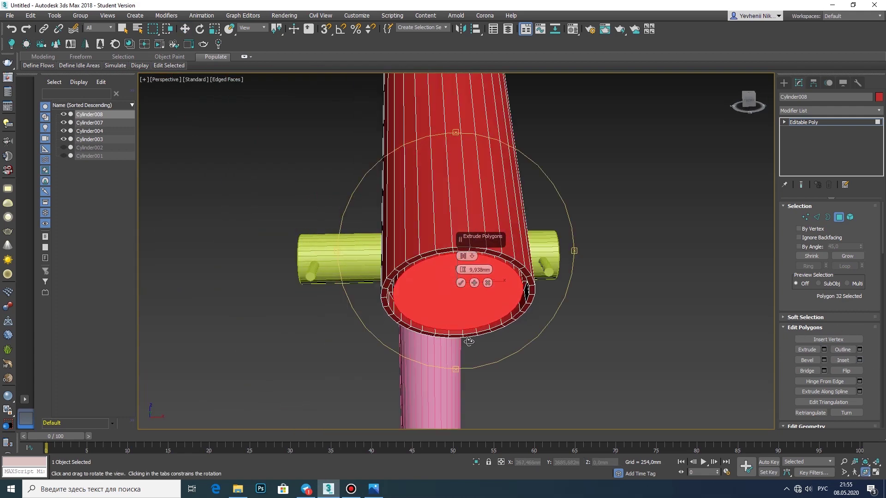
key(ctrl+z)
key(shift+e)
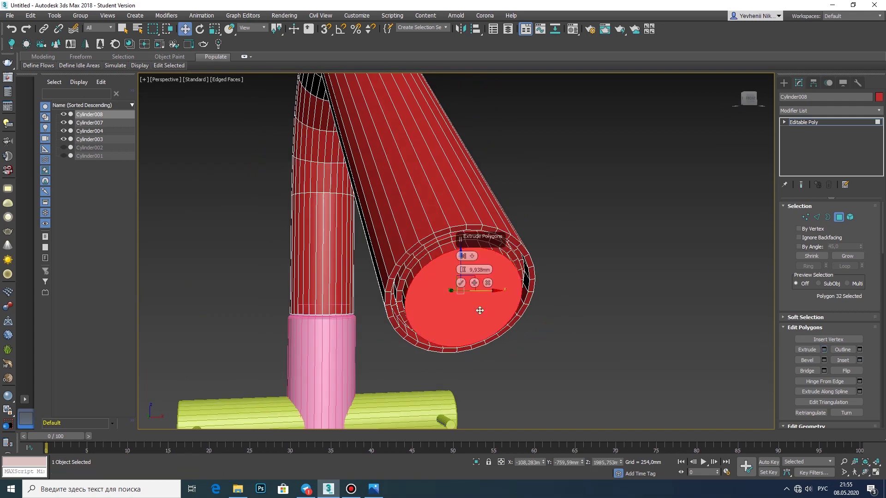
drag(462, 269, 460, 284)
click(461, 283)
scroll(460, 283, down, 5)
scroll(461, 277, down, 3)
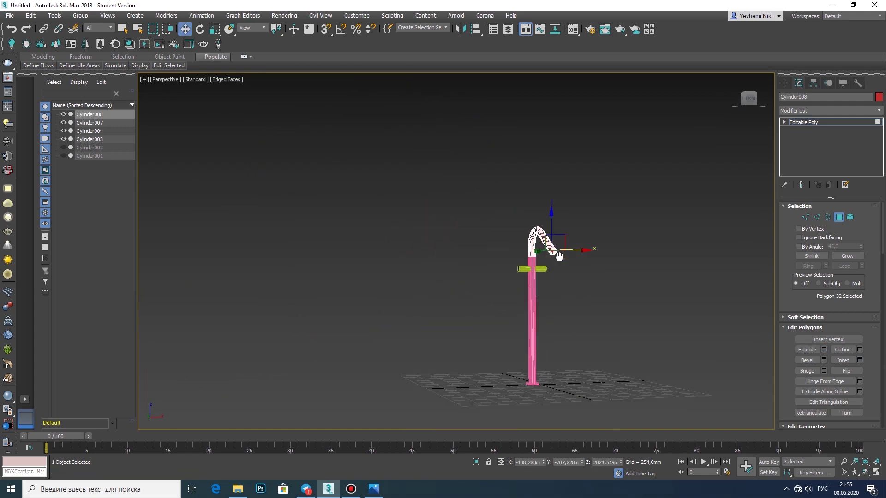
scroll(503, 277, up, 4)
scroll(503, 277, up, 3)
key(ctrl+d)
Orbit around the spout and change its object colour to pink.
scroll(457, 251, down, 5)
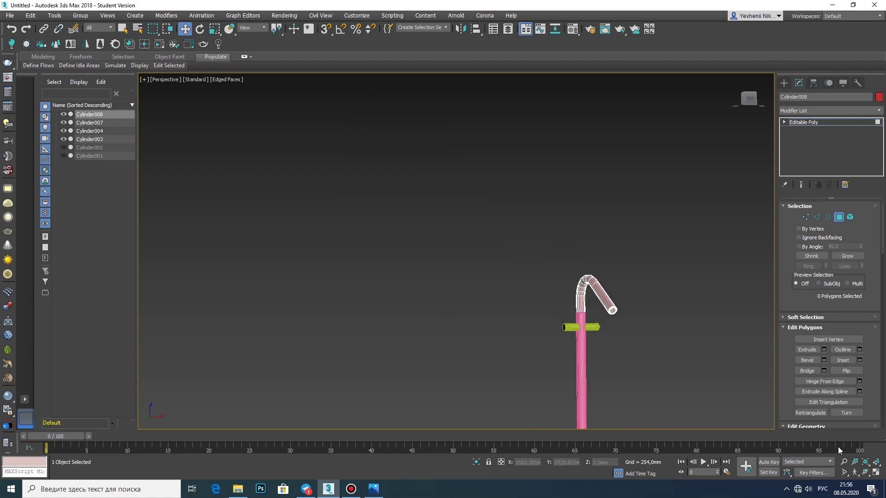
click(865, 472)
mouse_move(544, 295)
mouse_down()
mouse_move(577, 286)
mouse_move(470, 306)
mouse_move(447, 320)
mouse_move(479, 247)
mouse_move(374, 486)
mouse_move(395, 329)
mouse_move(363, 496)
mouse_up()
scroll(416, 301, up, 3)
scroll(415, 300, up, 5)
key(Escape)
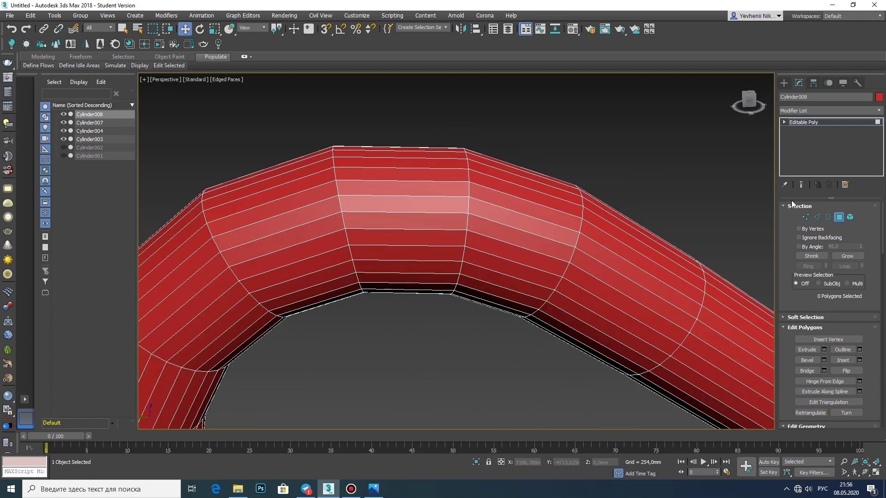
click(878, 96)
click(509, 277)
Chamfer the first bend's edge ring with 3 segments.
click(817, 216)
click(576, 253)
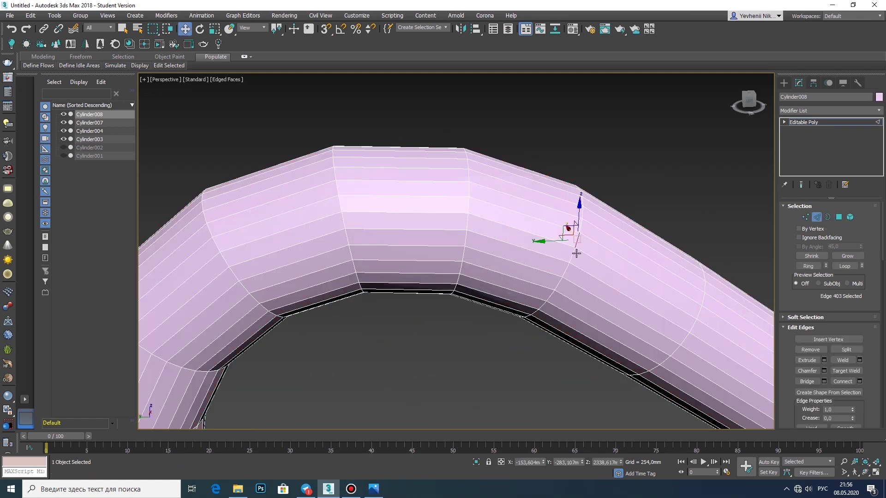
click(824, 371)
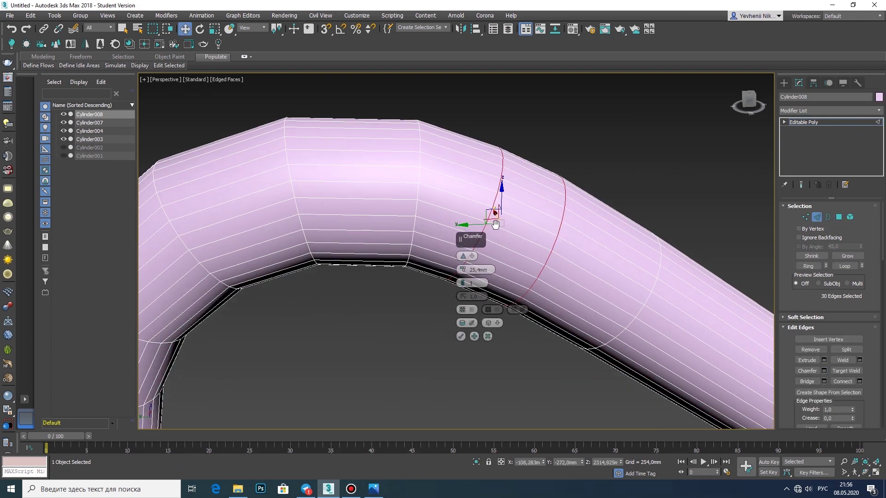
middle_drag(612, 286, 458, 275)
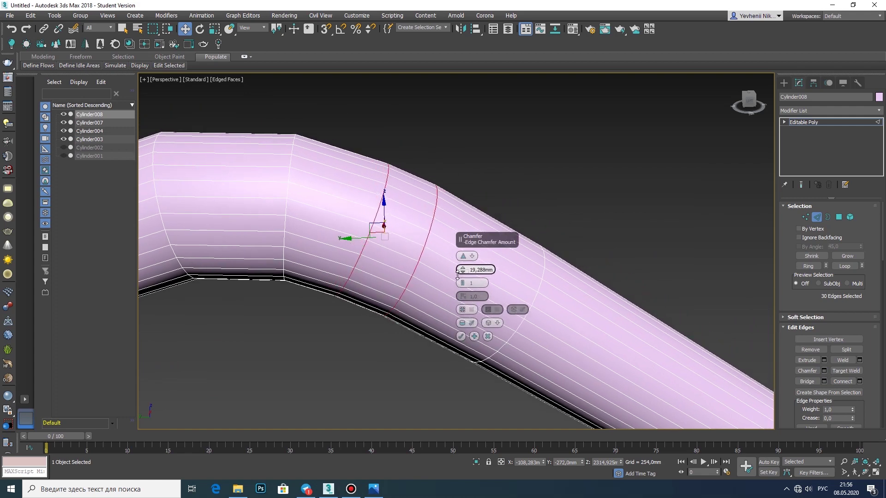
click(461, 336)
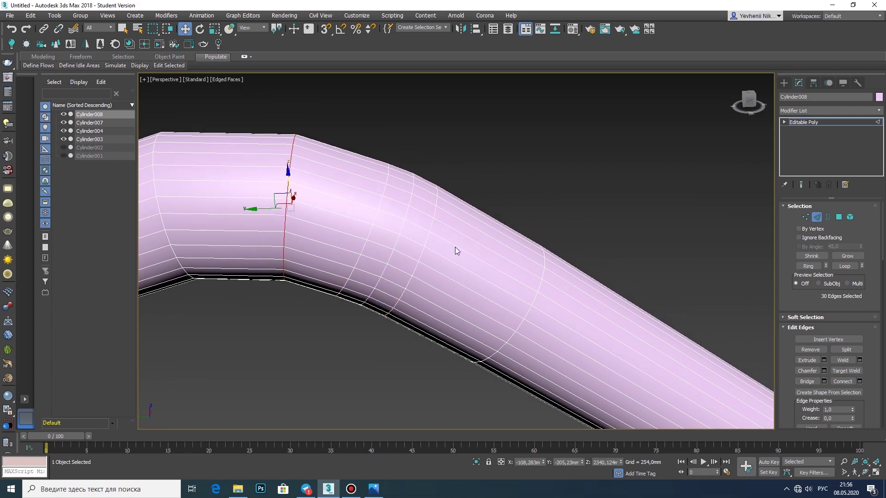
click(824, 370)
middle_drag(374, 237, 479, 276)
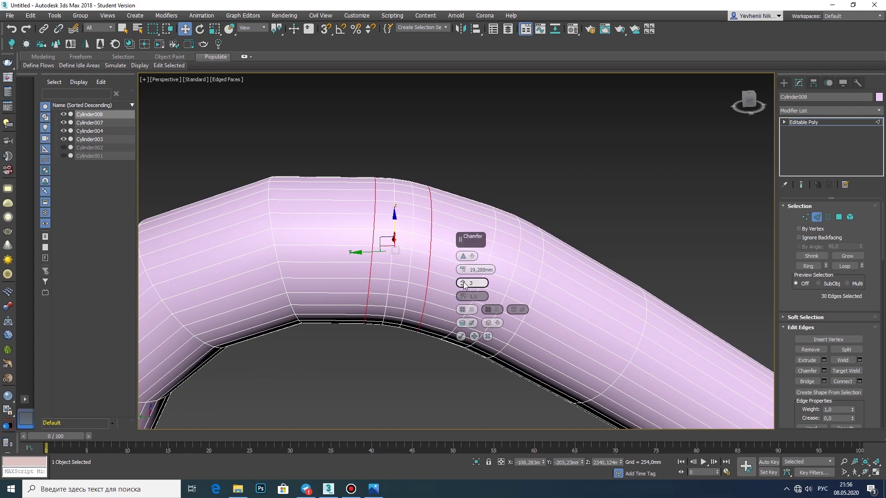
drag(463, 269, 462, 267)
click(461, 336)
scroll(415, 277, down, 8)
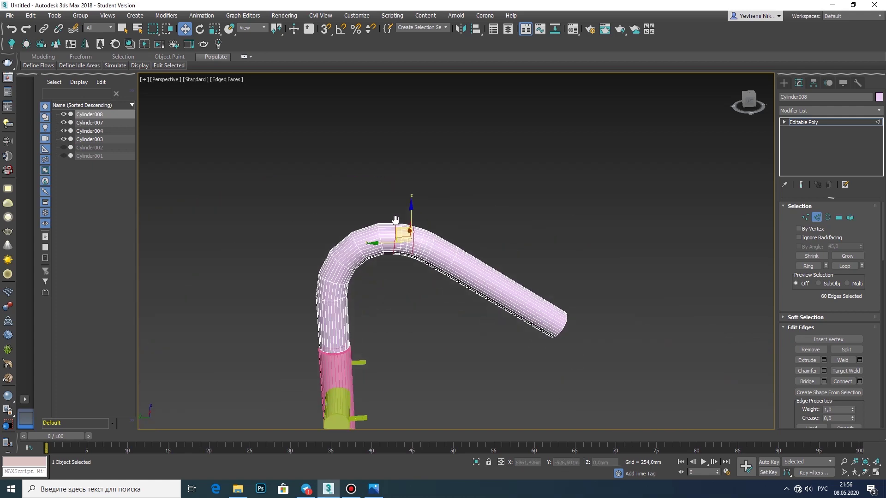
scroll(346, 244, up, 8)
Chamfer the next bend's edge ring about 28.457 mm and slide an edge loop along the tube.
click(351, 269)
click(824, 372)
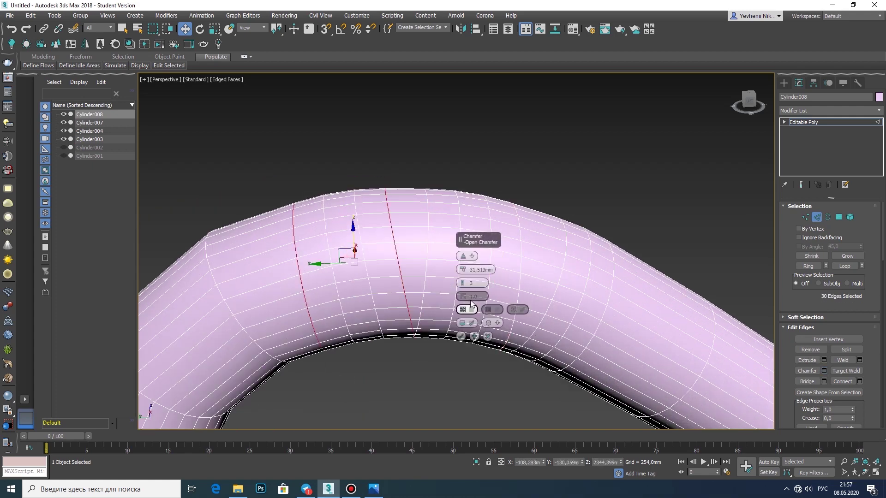
drag(462, 269, 464, 285)
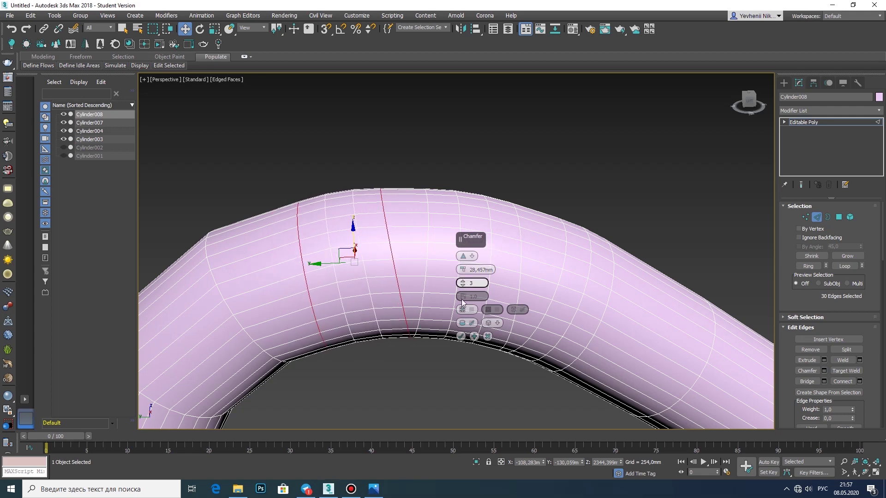
click(461, 336)
scroll(392, 254, down, 5)
scroll(379, 227, up, 5)
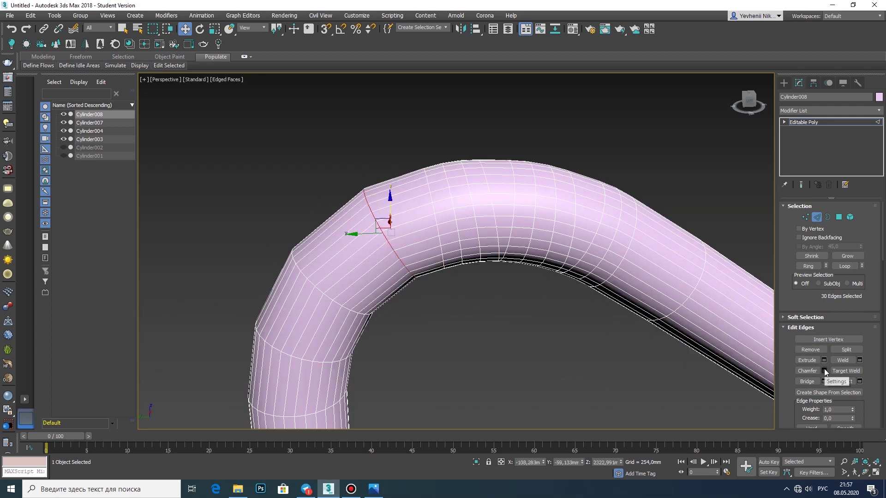
scroll(474, 204, down, 5)
scroll(474, 203, up, 5)
drag(323, 194, 381, 200)
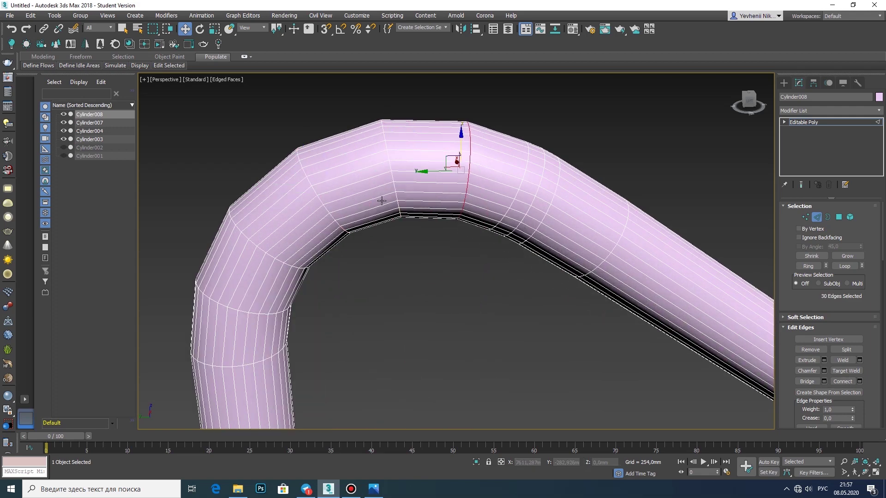
scroll(381, 200, down, 1)
scroll(392, 203, down, 3)
scroll(439, 185, down, 2)
Select the whole spout tube as an element and apply MSmooth to round it.
key(5)
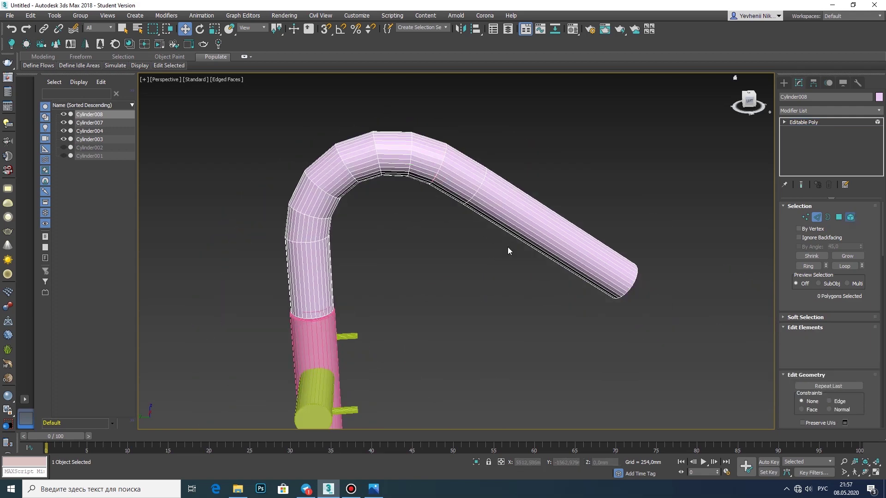
click(510, 246)
mouse_move(508, 250)
alt+middle_down()
mouse_move(577, 259)
mouse_move(507, 249)
alt+middle_up()
scroll(857, 324, down, 5)
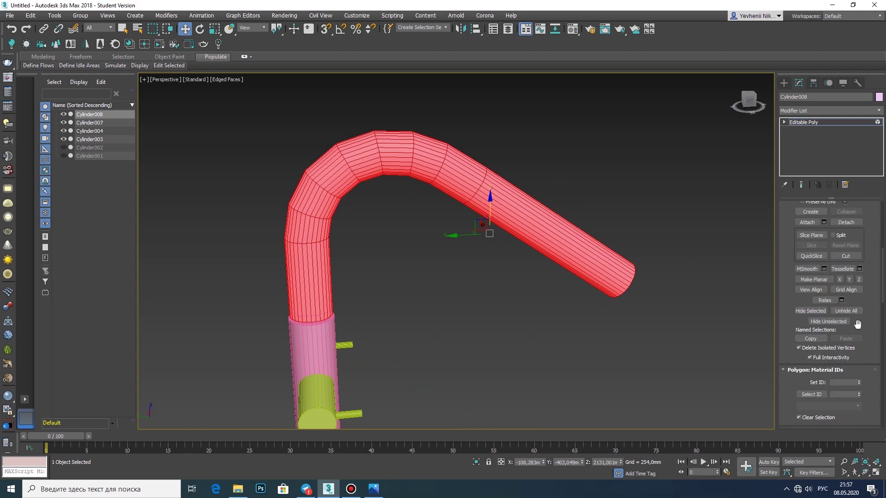
click(823, 268)
click(463, 283)
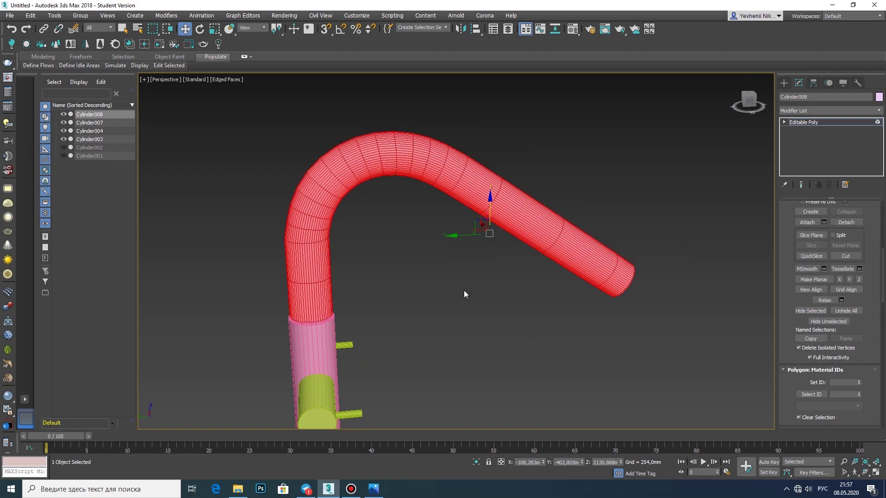
scroll(464, 295, down, 2)
mouse_move(575, 346)
alt+middle_down()
mouse_move(566, 214)
mouse_move(588, 211)
alt+middle_up()
scroll(588, 211, down, 2)
scroll(474, 258, up, 6)
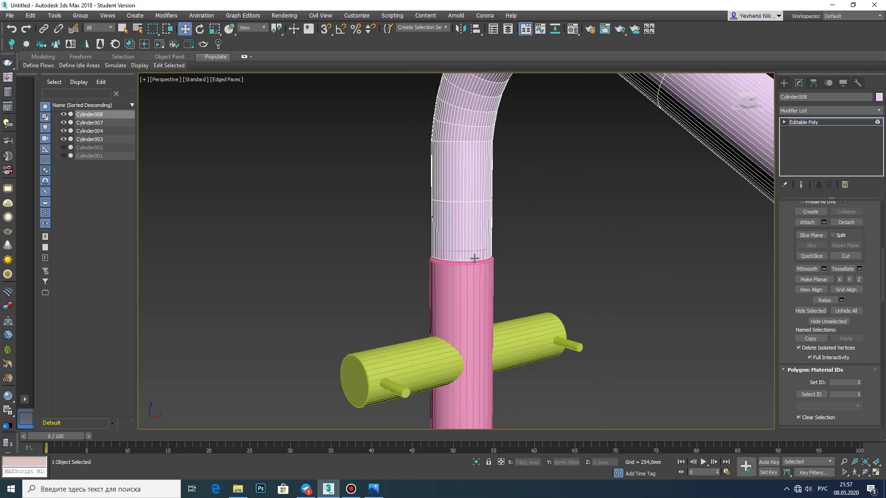
Check the bathtub reference photo in Photos, then start creating another cylinder.
click(381, 492)
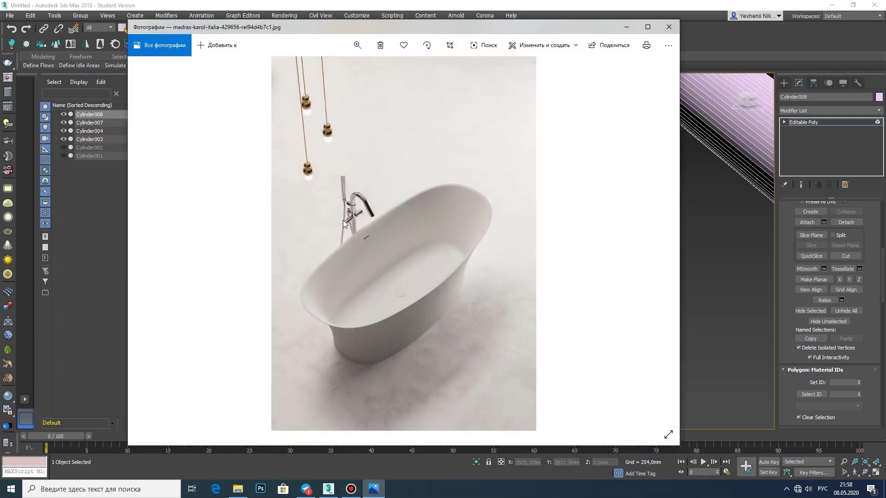
click(818, 85)
click(784, 82)
click(811, 159)
Draw a small cylinder on the pipe's side in the Front view and convert it to Editable Poly.
click(876, 473)
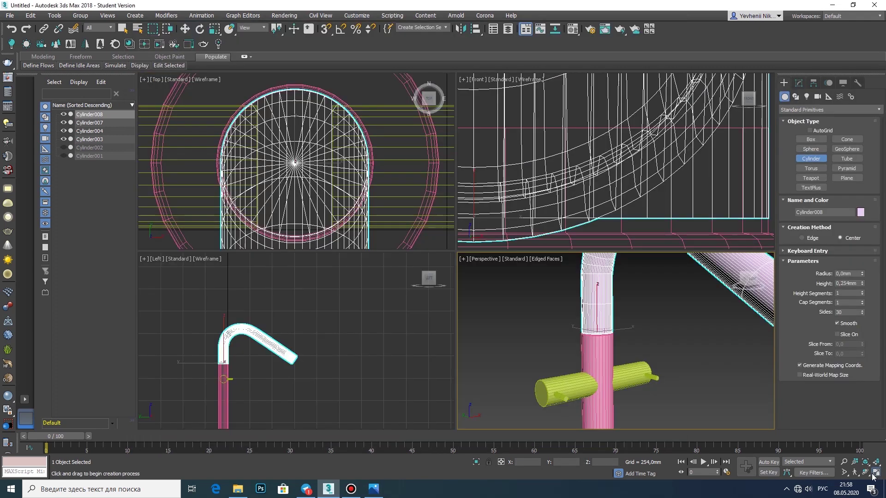
scroll(588, 199, down, 3)
drag(586, 202, 598, 202)
click(588, 198)
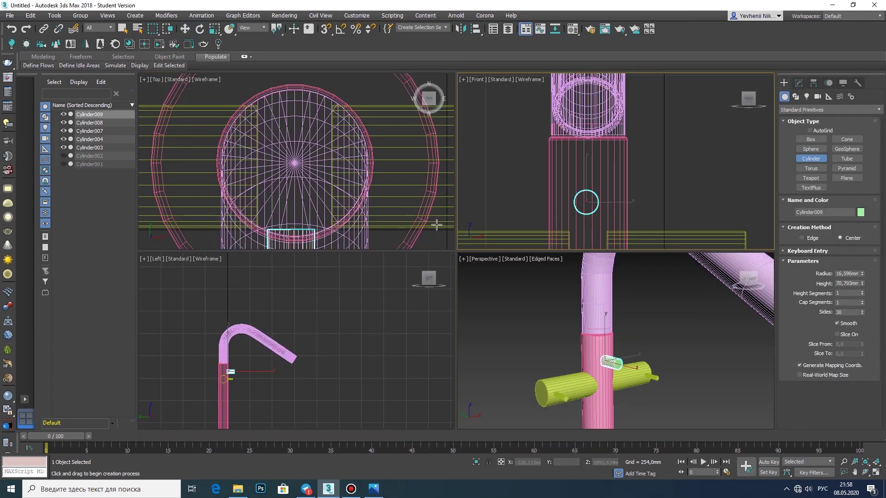
scroll(257, 312, up, 6)
scroll(257, 312, up, 3)
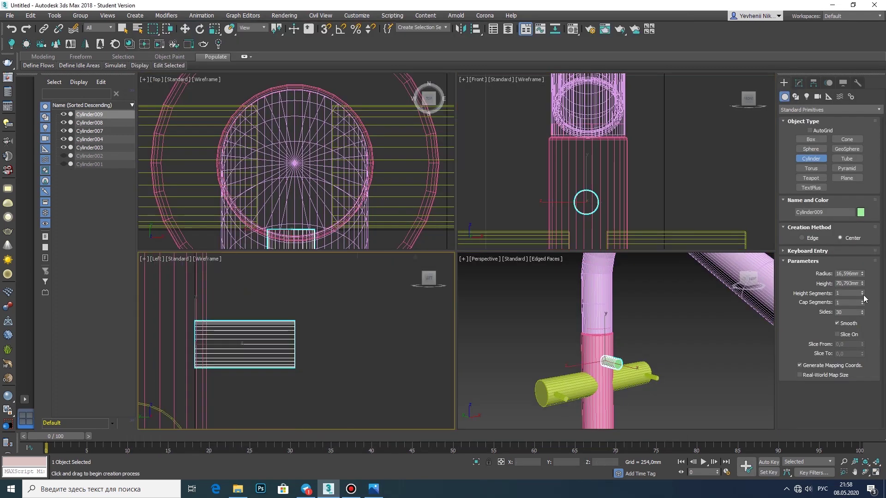
right_click(253, 351)
click(378, 440)
scroll(240, 353, up, 5)
scroll(877, 240, down, 5)
Select the cylinder's edge ring and extrude it with a small negative height to form a groove.
key(2)
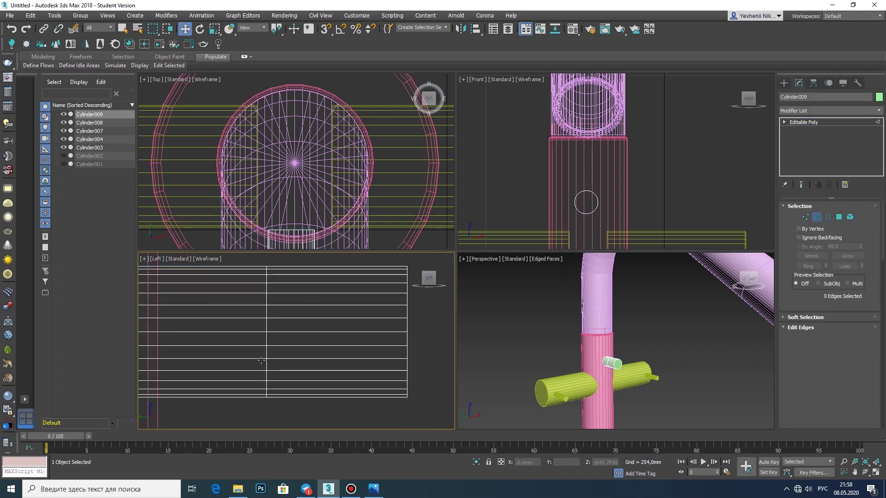
click(266, 338)
scroll(589, 370, up, 5)
scroll(589, 370, up, 3)
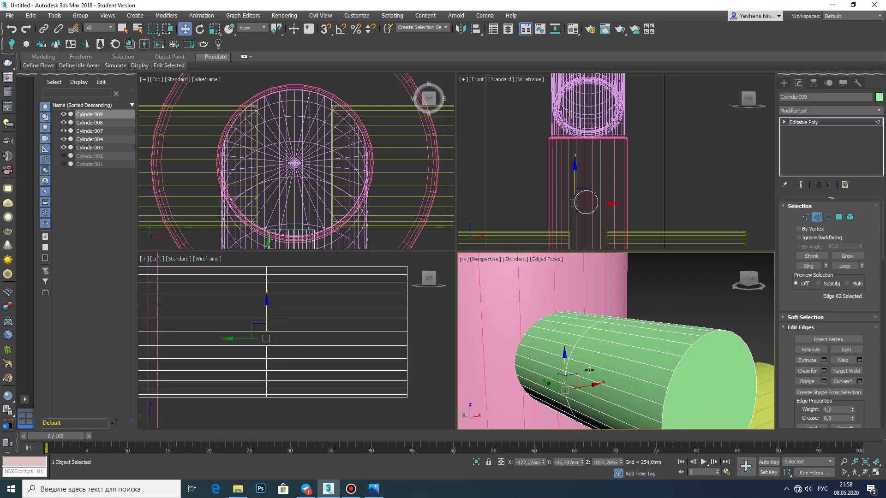
shift+click(564, 379)
key(alt+w)
click(824, 360)
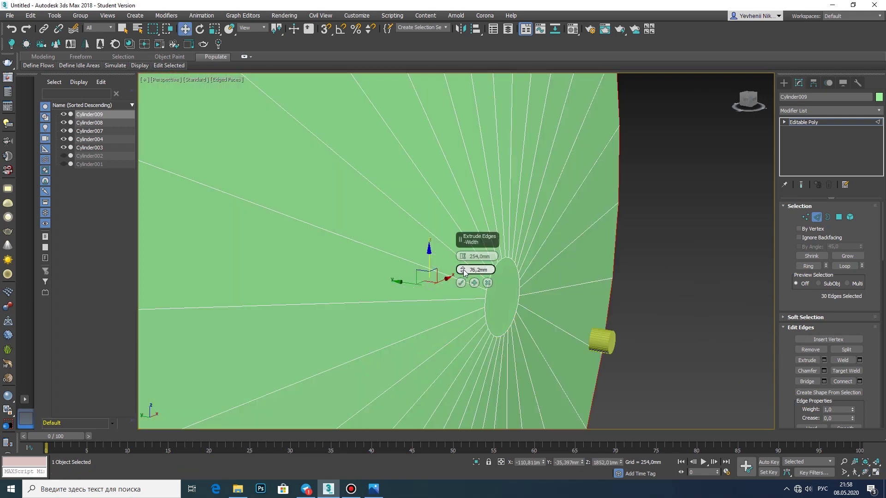
mouse_move(463, 269)
mouse_down()
mouse_move(451, 269)
mouse_move(464, 276)
mouse_up()
scroll(452, 269, up, 3)
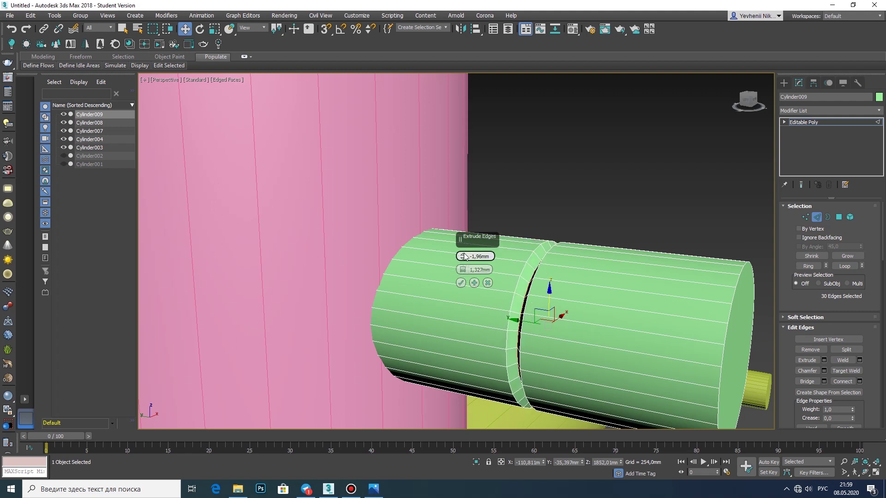
Chamfer the groove's edge loops 0.95mm with 3 segments.
double_click(519, 340)
shift+click(807, 370)
drag(463, 270, 464, 284)
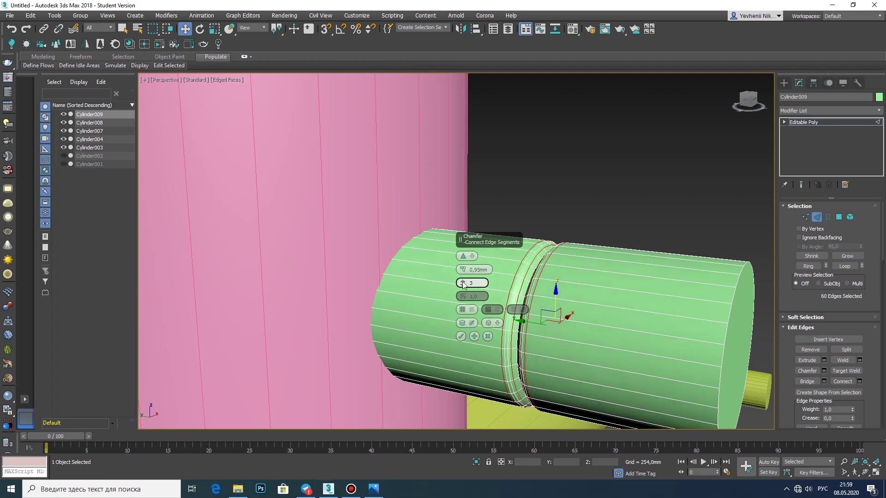
click(543, 264)
scroll(544, 264, down, 3)
scroll(531, 294, up, 3)
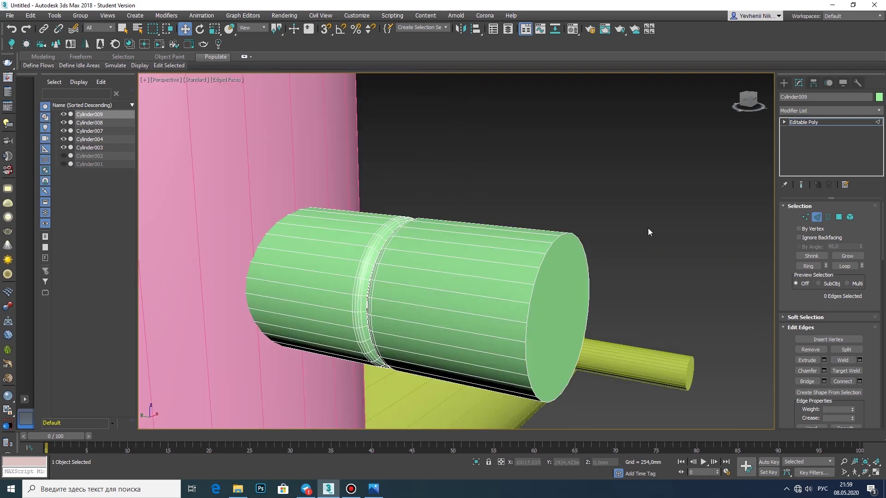
scroll(393, 253, down, 5)
click(784, 82)
Check the reference photo, then Shift+Move clone the handle cylinder to the pipe's other side.
scroll(498, 219, up, 5)
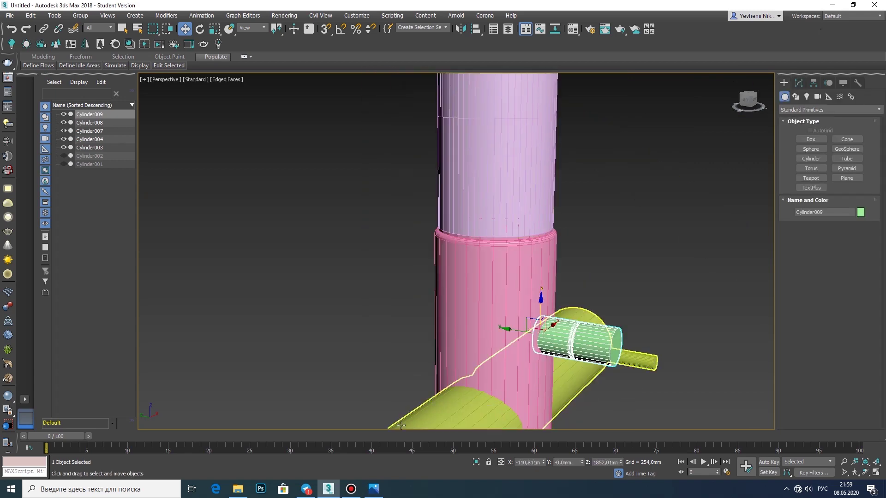
click(374, 489)
click(374, 489)
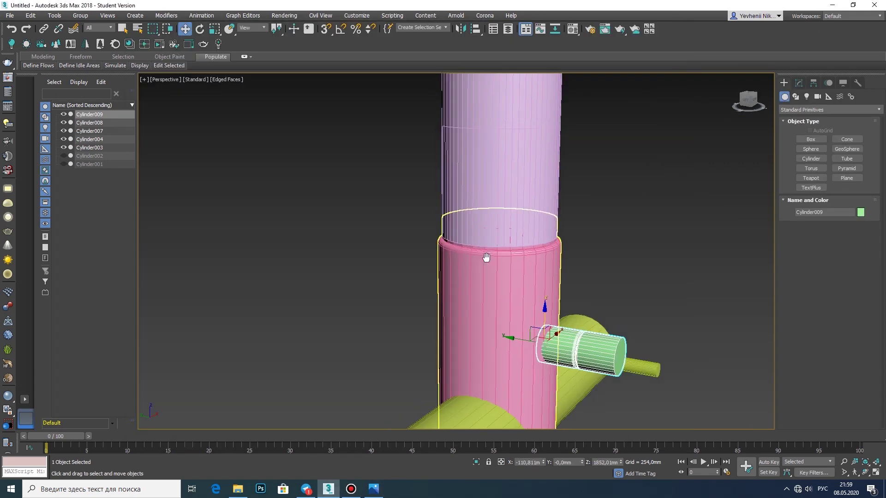
shift+drag(544, 325, 544, 243)
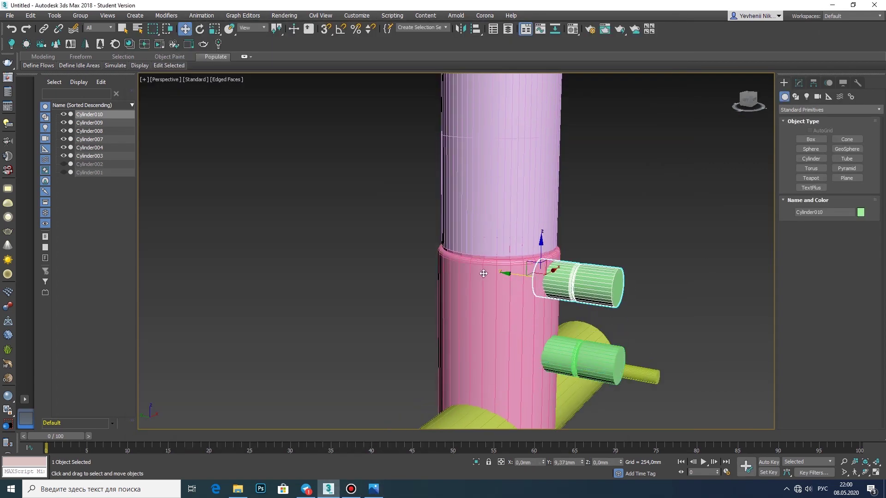
key(ctrl+r)
mouse_move(475, 312)
mouse_down()
mouse_move(541, 302)
mouse_move(516, 312)
mouse_up()
Maximize the Front viewport and select the two small handle cylinders.
key(w)
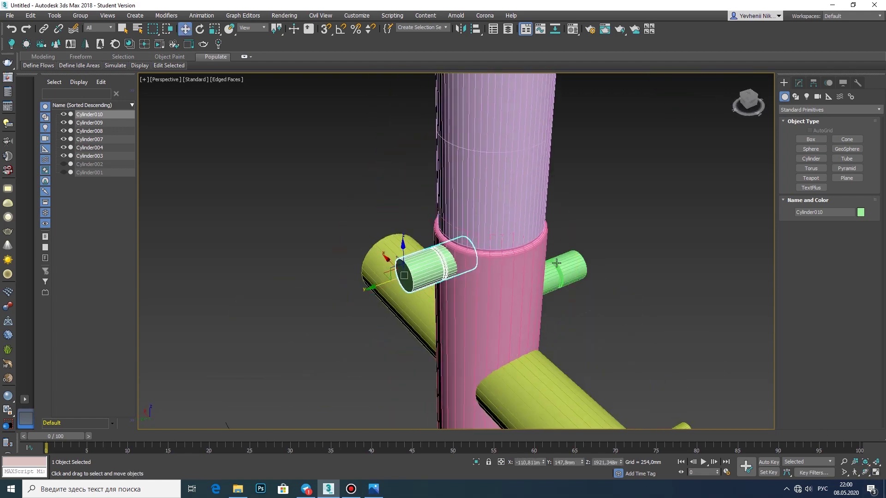
ctrl+click(557, 263)
key(alt+w)
click(876, 476)
click(391, 277)
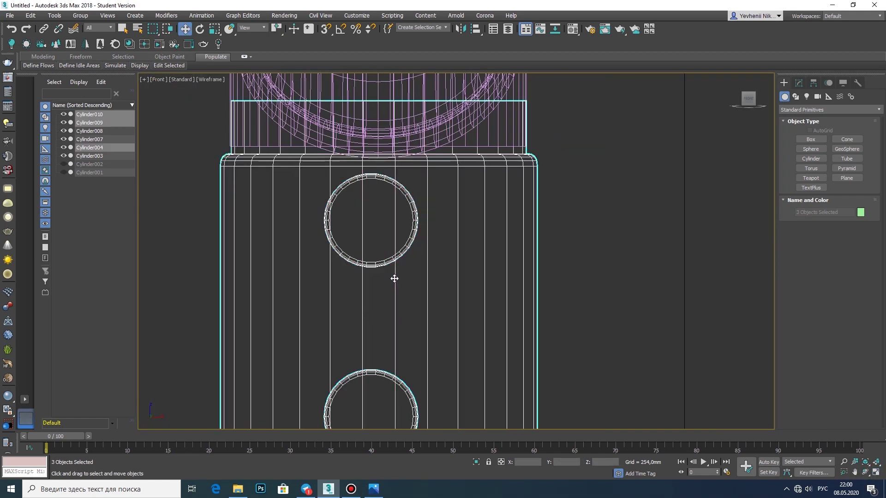
scroll(390, 175, down, 3)
click(388, 190)
scroll(388, 189, up, 8)
ctrl+click(384, 112)
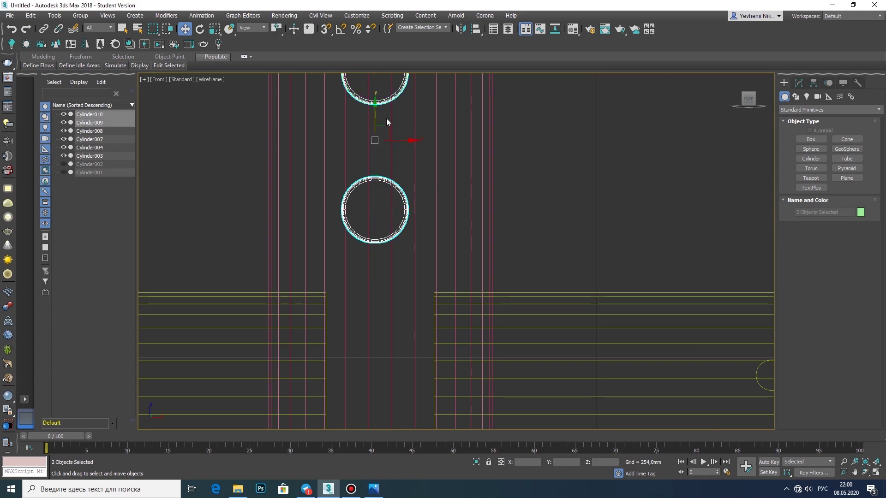
middle_drag(399, 139, 384, 276)
Scale the new copy Cylinder010 slightly larger and lower it a little on the pink collar.
scroll(385, 258, down, 2)
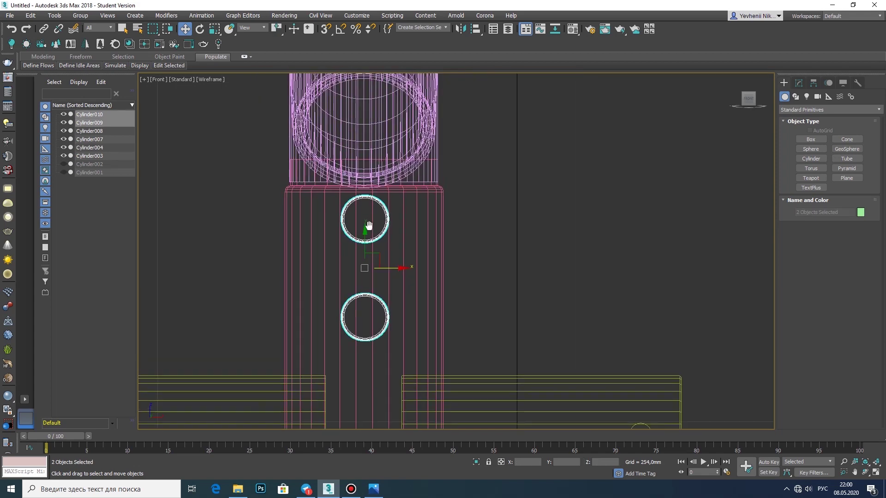
scroll(408, 248, up, 1)
scroll(397, 231, down, 1)
click(386, 226)
middle_drag(385, 225, 381, 265)
key(r)
drag(395, 260, 433, 240)
key(w)
drag(396, 280, 395, 294)
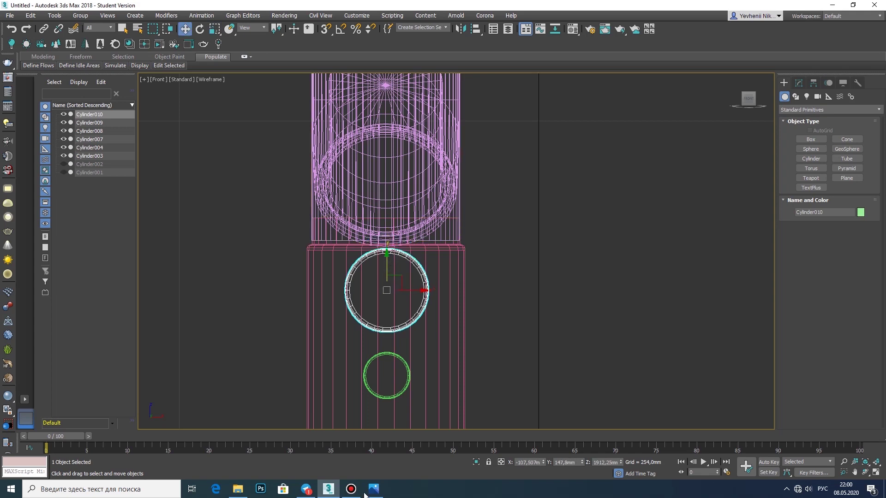
key(alt+Tab)
key(alt+Tab)
key(alt+w)
alt+middle_drag(581, 337, 593, 335)
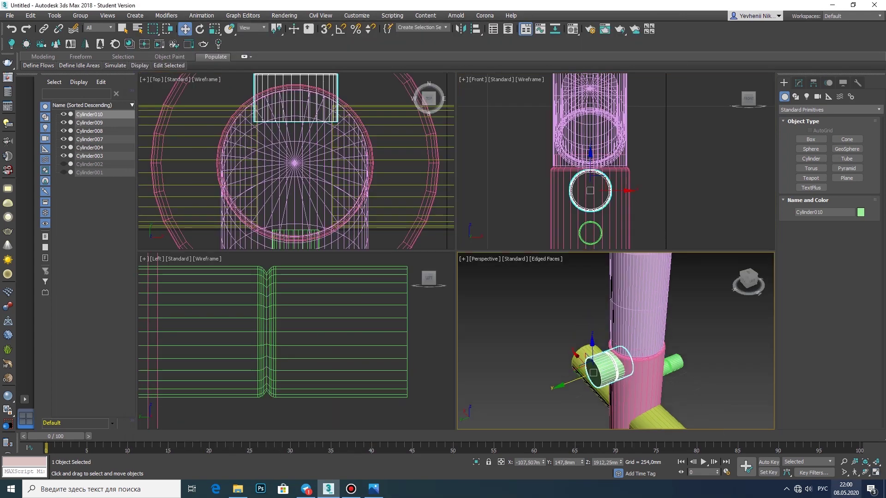
key(alt+w)
Create a thin cylinder for the lever rod beside the larger side sleeve.
alt+middle_drag(341, 307, 415, 304)
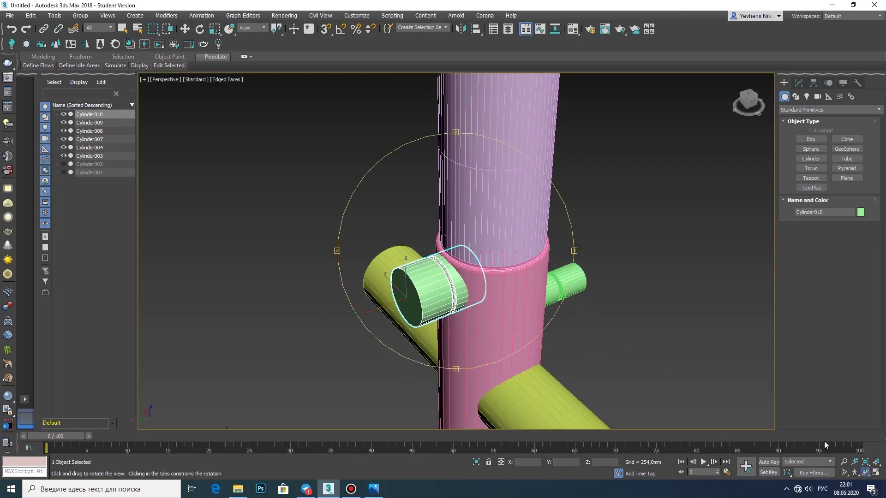
click(373, 488)
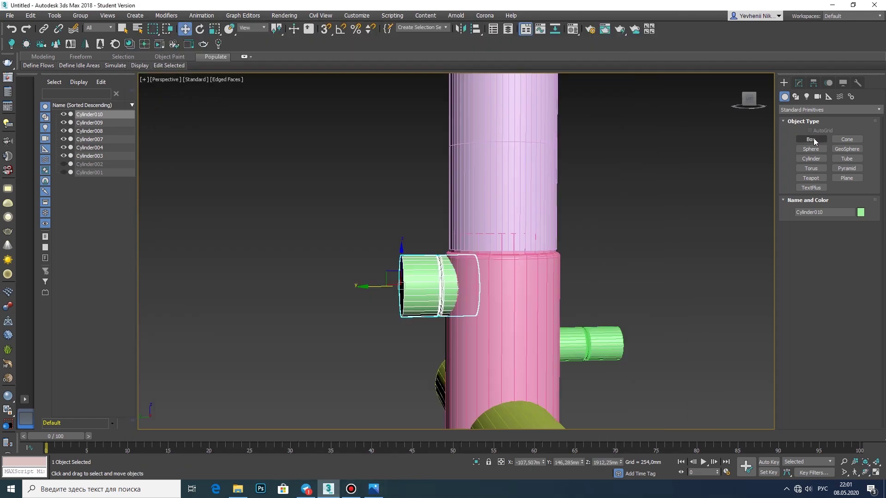
click(811, 159)
key(alt+w)
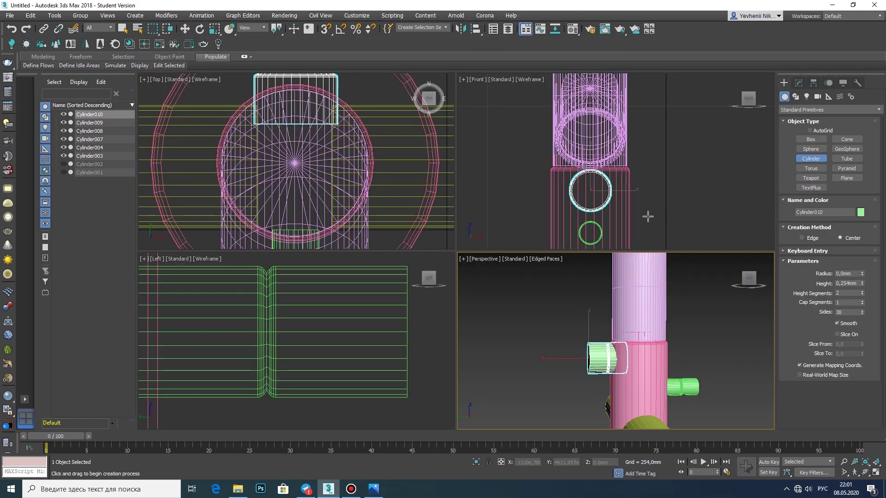
scroll(582, 194, up, 5)
drag(582, 190, 590, 190)
right_click(353, 168)
key(z)
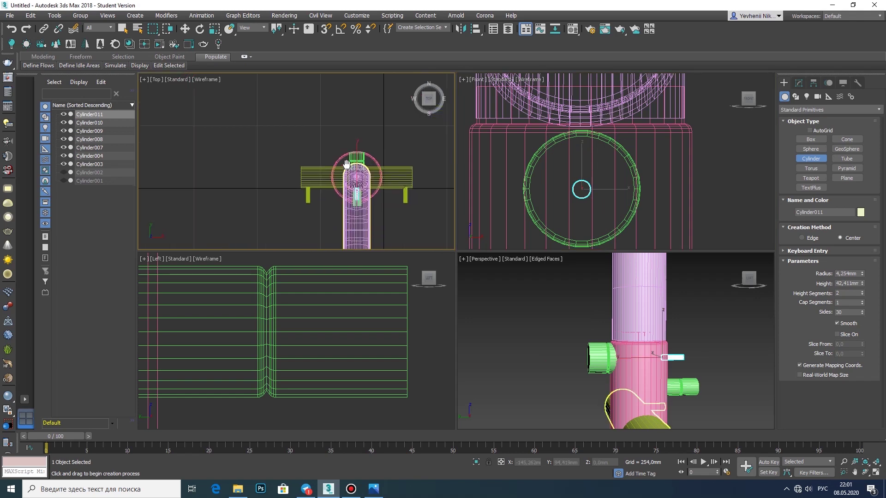
key(w)
Lengthen the rod cylinder to a height of about 143.619mm.
click(799, 83)
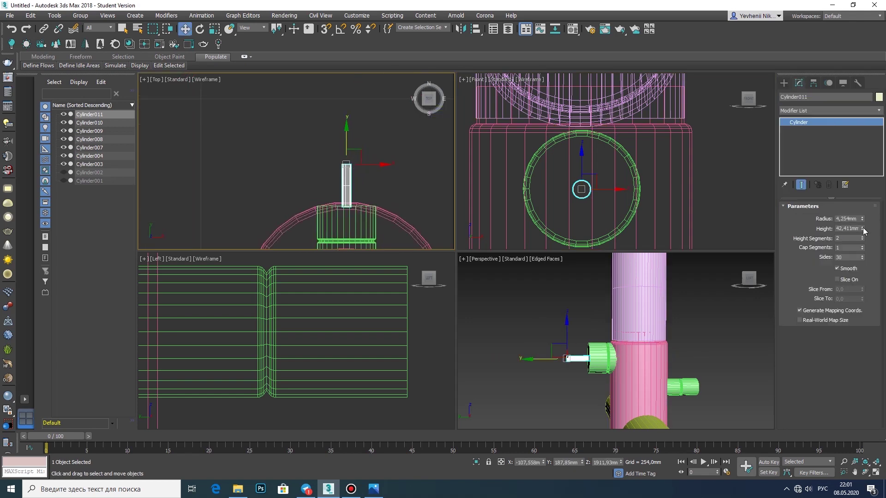
drag(854, 187, 854, 183)
scroll(359, 146, down, 2)
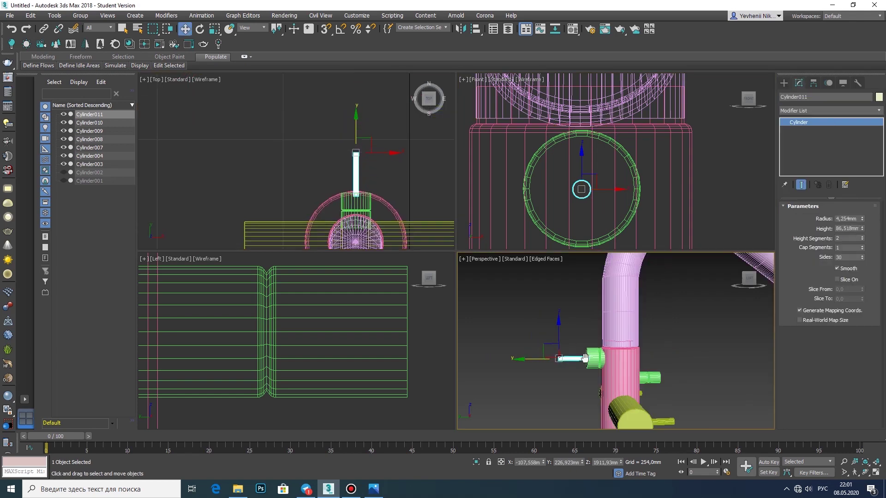
scroll(552, 382, down, 3)
click(355, 124)
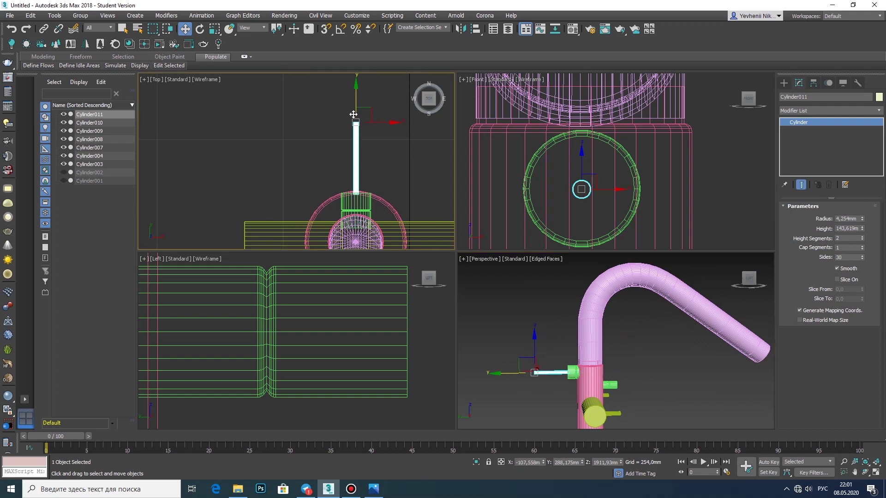
Convert the rod to Editable Poly and attach the large green cylinder to it.
key(alt+w)
key(z)
right_click(383, 235)
click(503, 402)
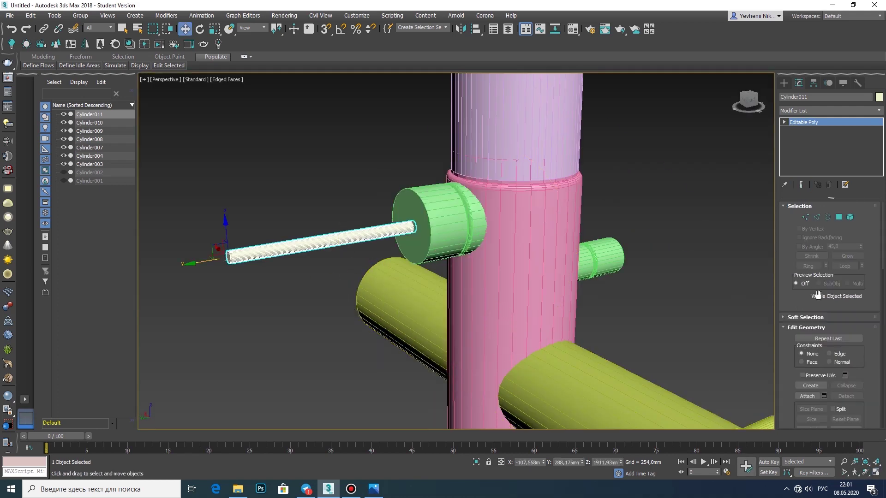
click(453, 232)
key(z)
Rotate-clone the small grooved cylinder into an upright copy, Cylinder012.
scroll(314, 271, down, 3)
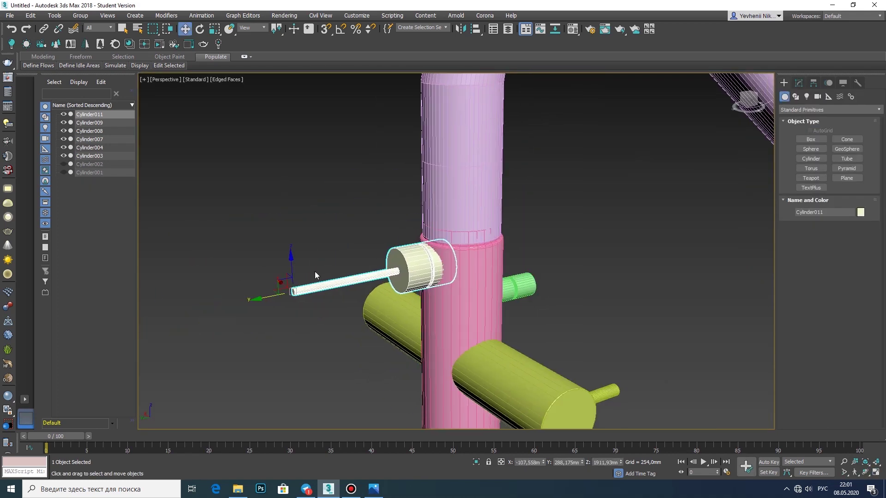
scroll(492, 284, up, 3)
scroll(492, 283, down, 3)
alt+middle_drag(492, 283, 369, 286)
click(369, 288)
key(e)
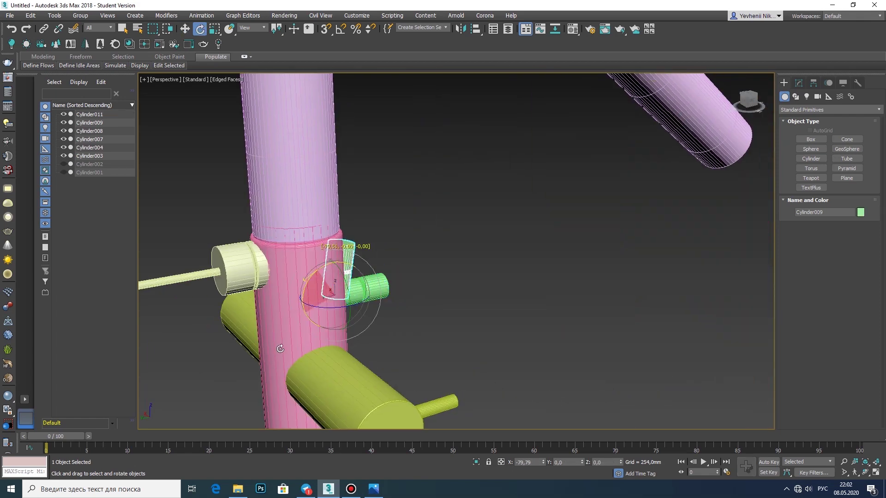
key(Return)
Move the upright copy to the rod's tip and convert it to Editable Poly.
key(w)
middle_drag(277, 357, 476, 330)
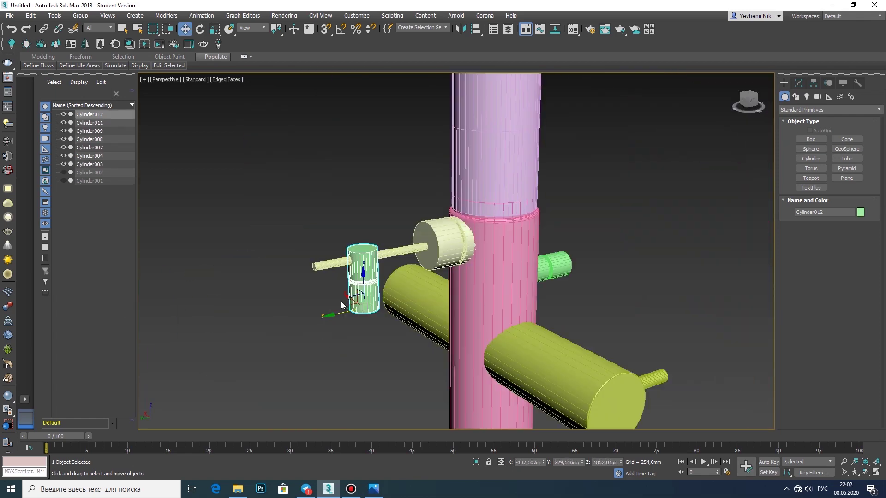
drag(346, 277, 323, 260)
key(z)
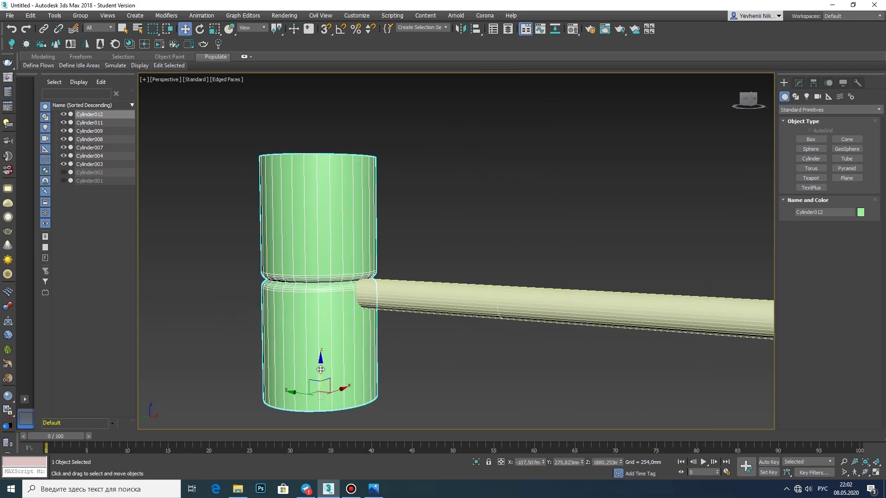
click(367, 491)
click(366, 492)
right_click(366, 278)
click(415, 406)
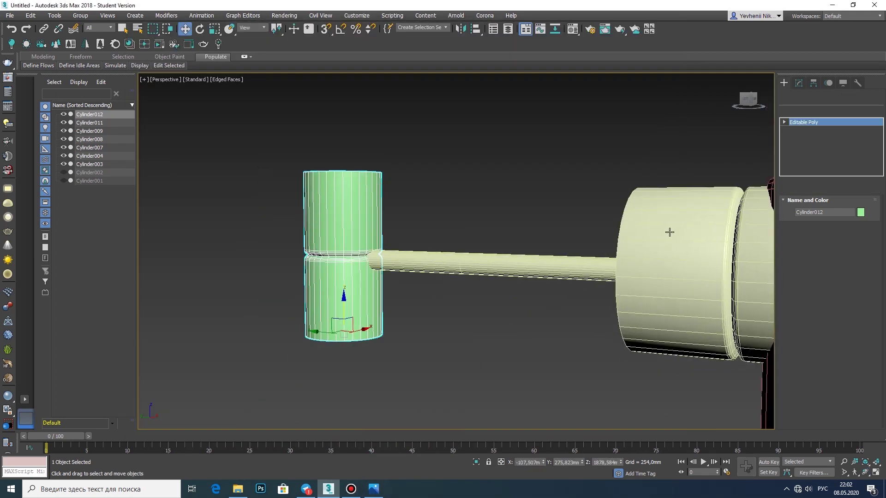
Chamfer the cylinder's cap edge loop about 4mm.
key(alt+w)
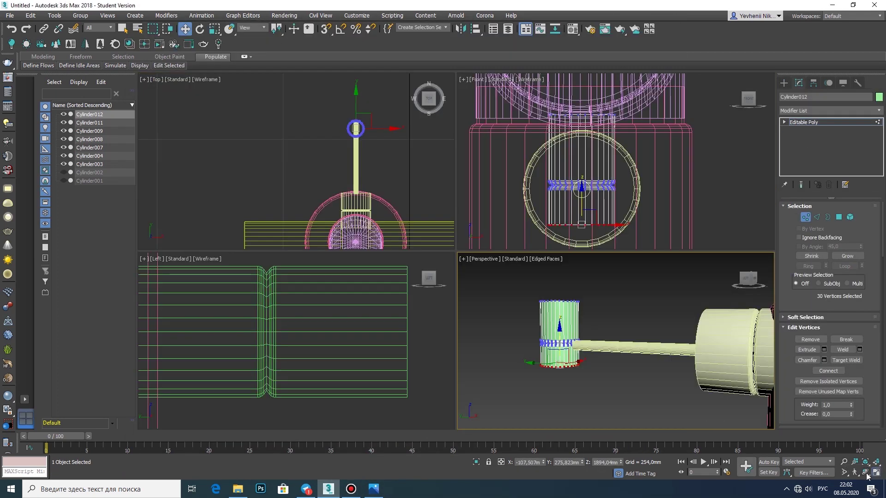
key(alt+w)
alt+middle_drag(407, 243, 351, 258)
click(806, 217)
click(471, 275)
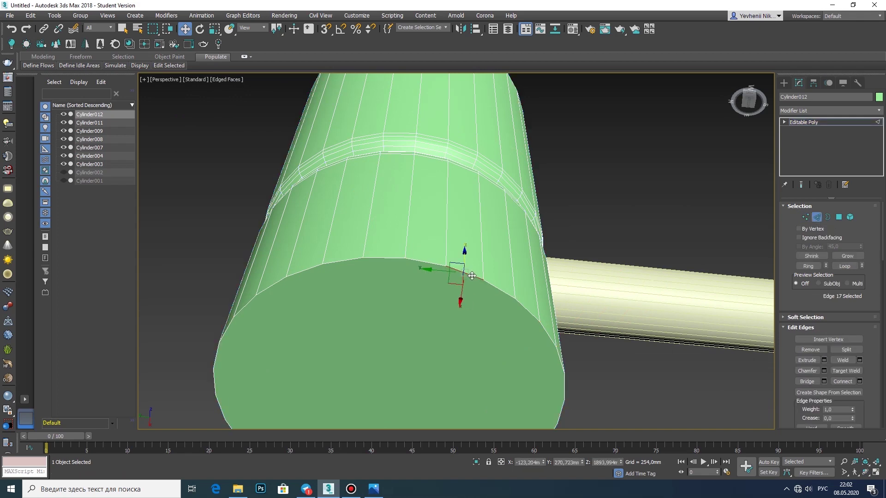
double_click(494, 286)
mouse_move(494, 286)
alt+middle_down()
mouse_move(559, 360)
mouse_move(311, 317)
alt+middle_up()
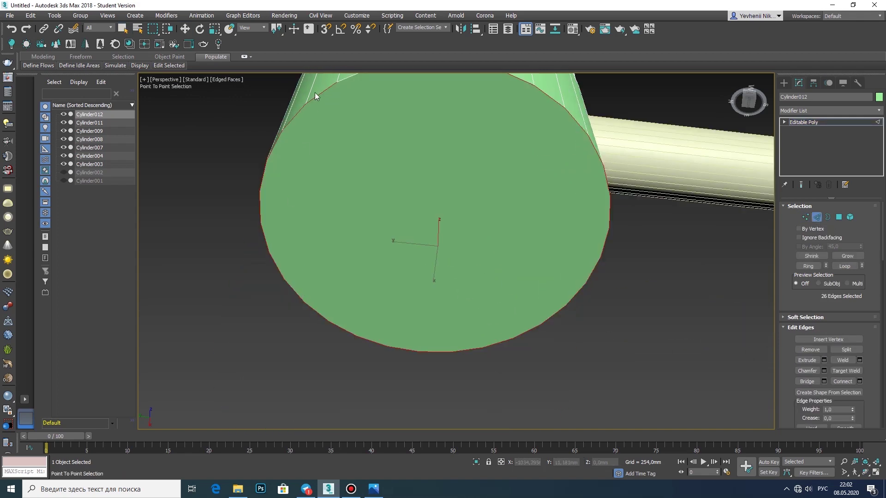
alt+middle_drag(315, 95, 489, 134)
click(824, 371)
drag(464, 269, 458, 301)
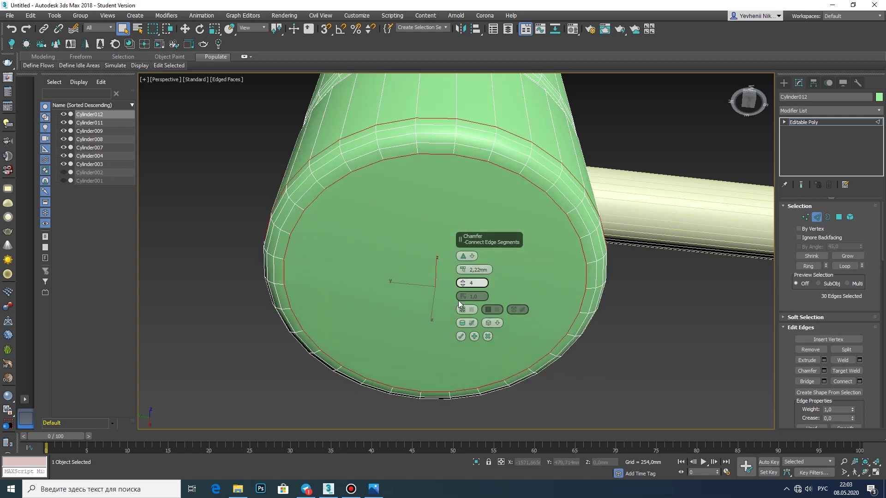
click(398, 298)
Compare with the reference photo, then box-select the cylinder's middle vertex ring in the Front view.
scroll(399, 292, down, 5)
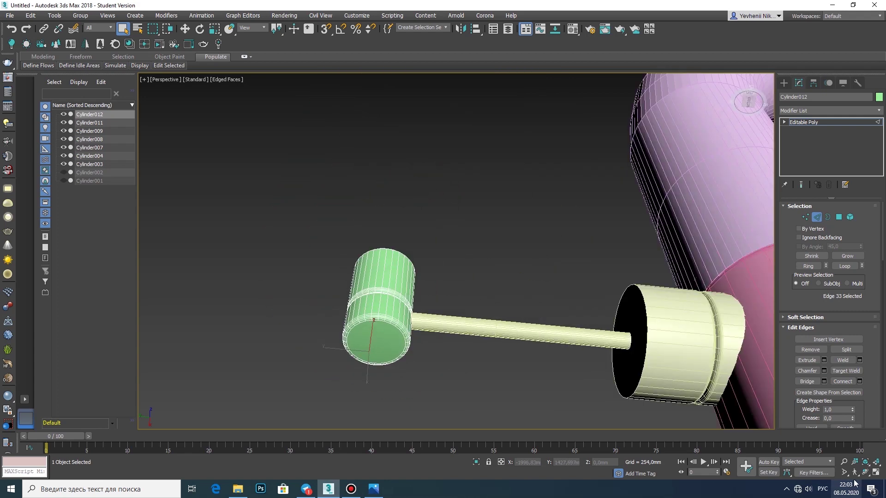
alt+middle_drag(399, 292, 411, 326)
click(374, 489)
click(377, 490)
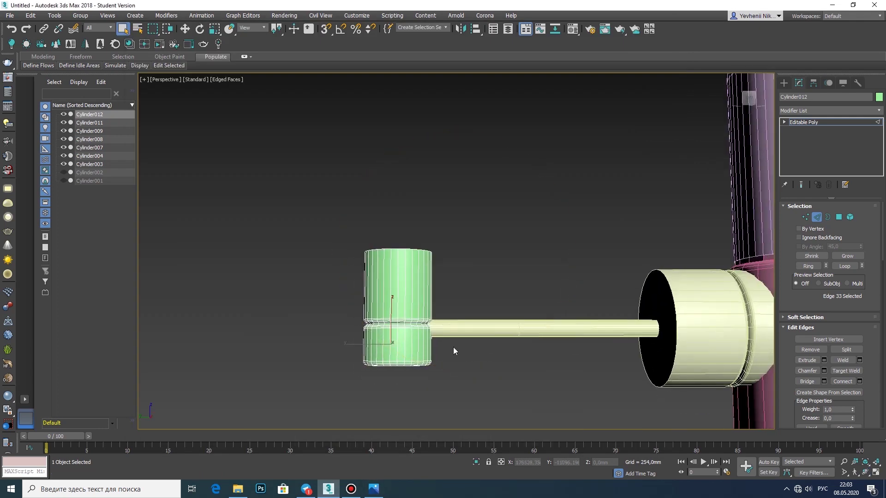
key(alt+w)
click(805, 217)
scroll(616, 161, down, 3)
key(alt+w)
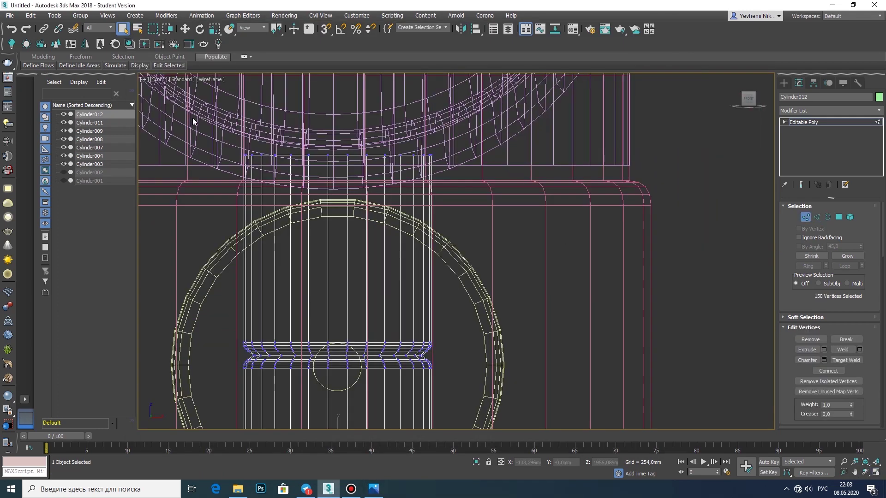
scroll(293, 267, up, 2)
drag(188, 247, 566, 319)
scroll(566, 319, down, 3)
Scale the middle vertex ring slightly inward to form a narrow waist.
key(alt+w)
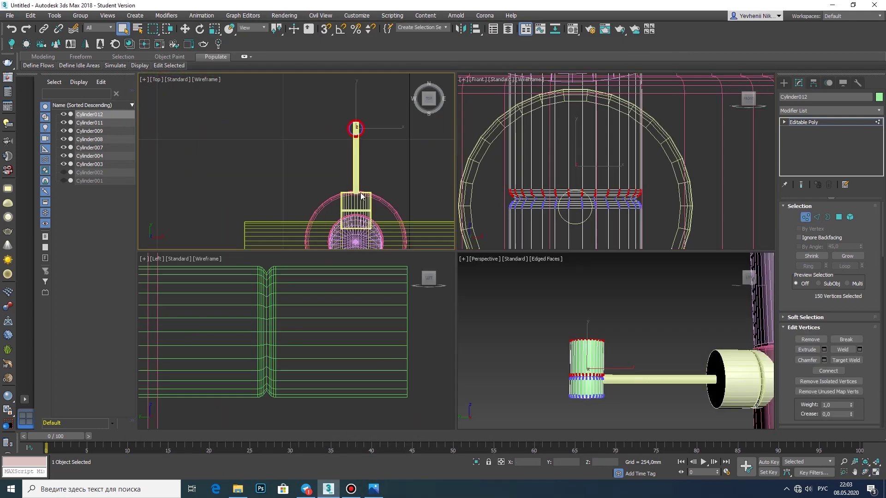
scroll(352, 166, up, 3)
key(r)
drag(379, 147, 379, 154)
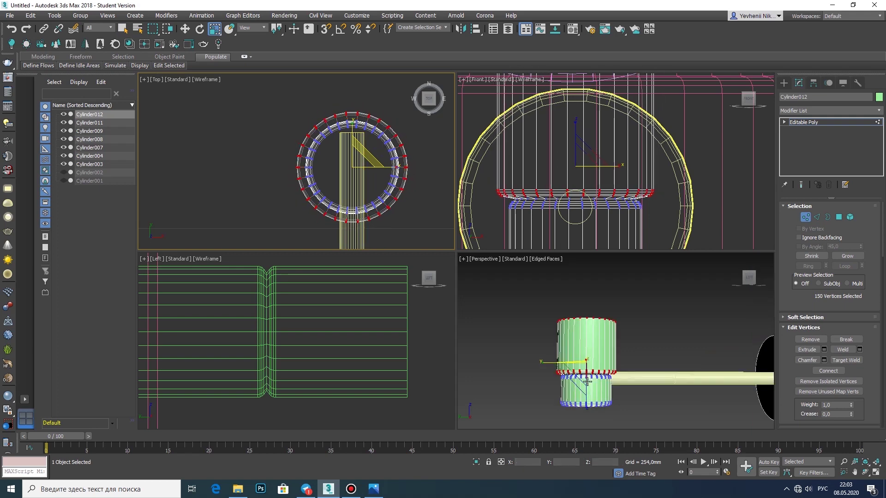
scroll(586, 366, up, 6)
key(w)
Review the bathtub reference photos against the finished lever knob.
key(alt+w)
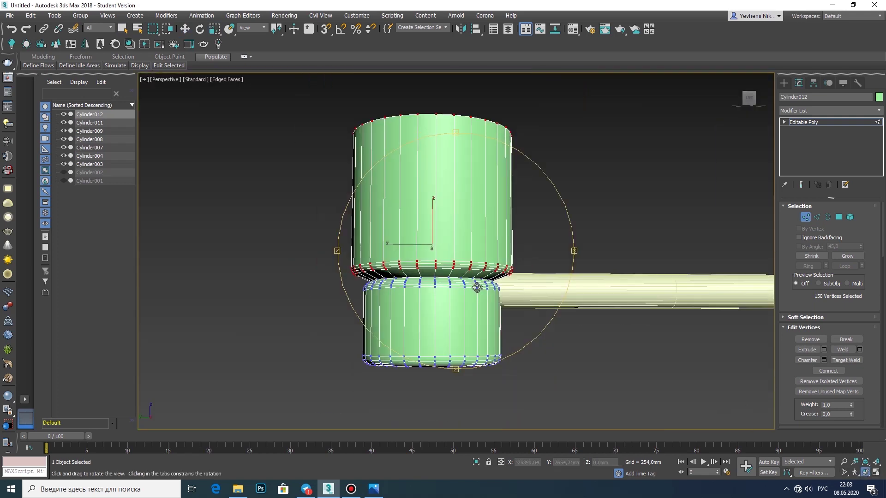
click(374, 489)
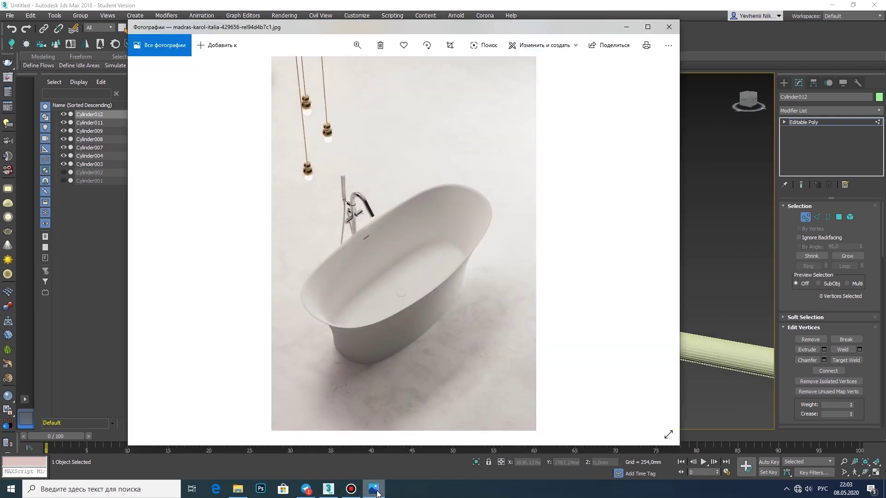
click(657, 242)
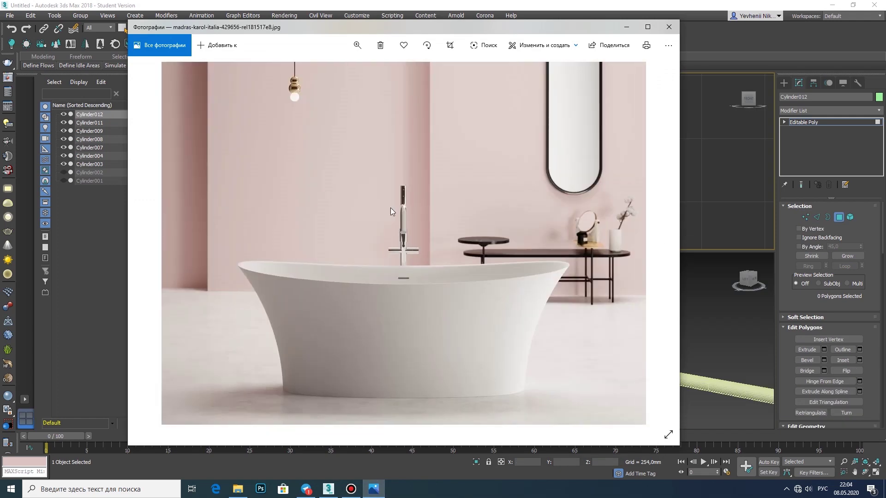
click(328, 489)
Put the green cylinder's editable poly into Vertex mode, framing the faucet pipe.
click(784, 83)
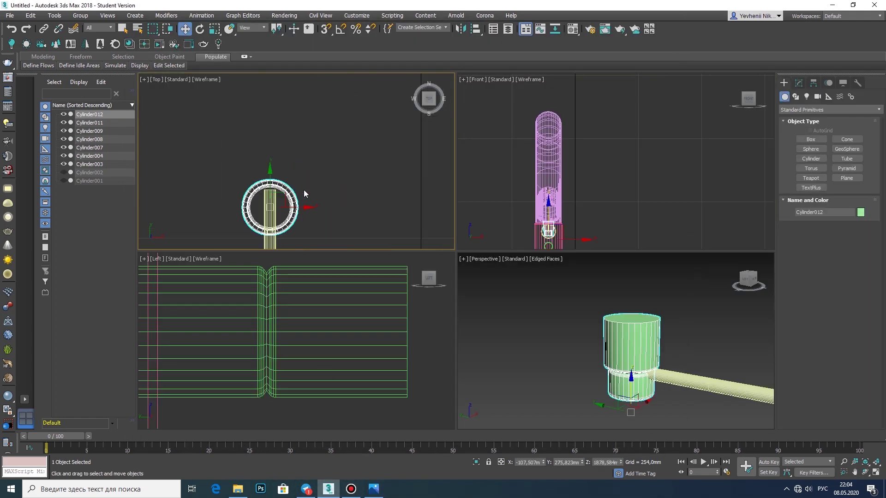
scroll(295, 194, up, 2)
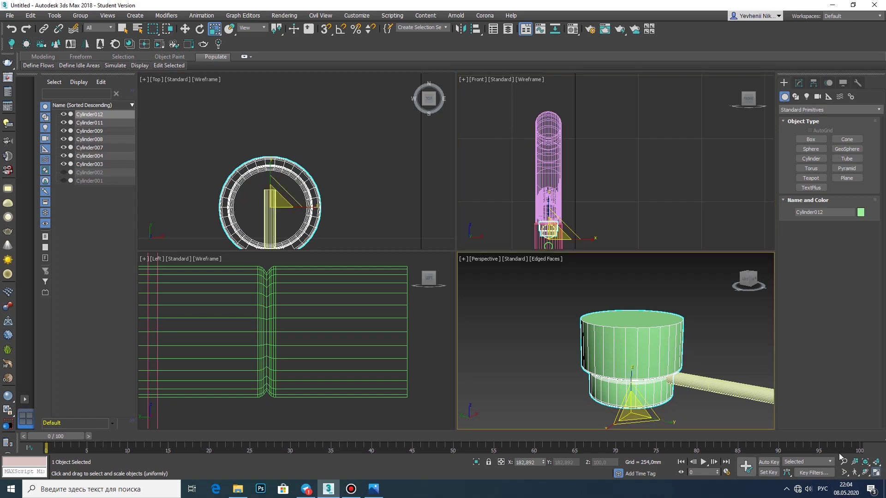
key(alt+w)
click(798, 83)
key(1)
alt+middle_drag(525, 218, 461, 240)
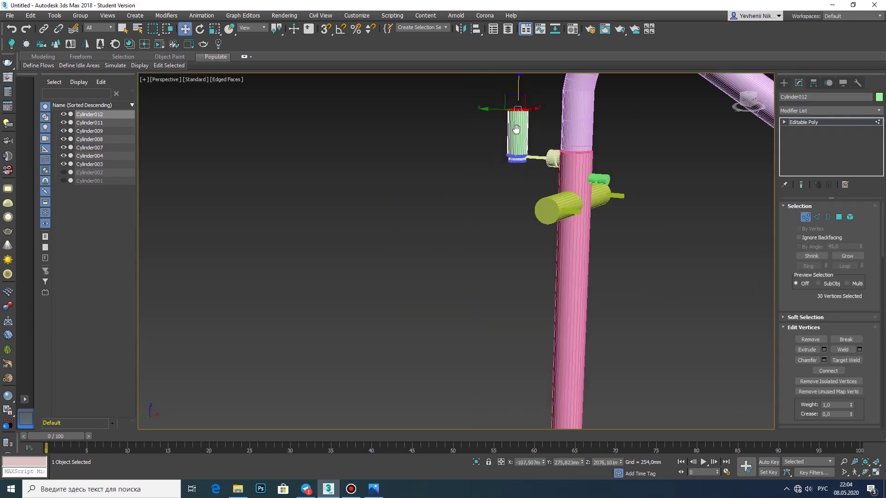
scroll(461, 240, down, 3)
key(alt+w)
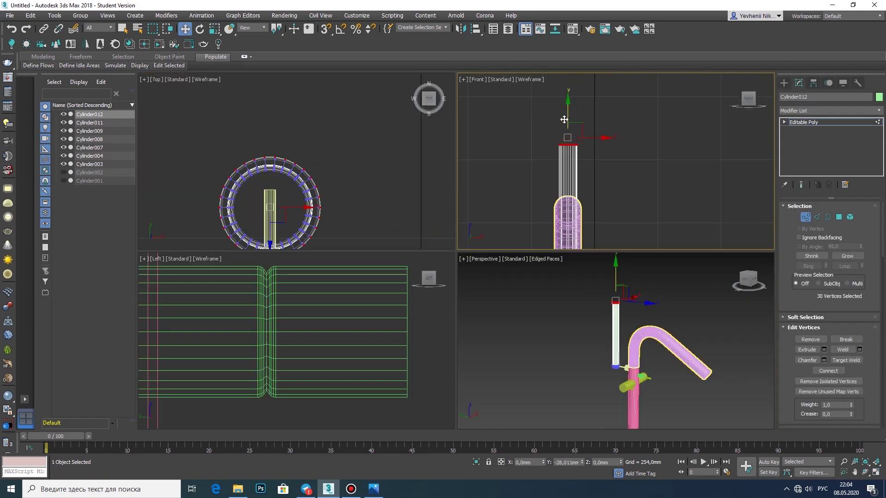
Scale the selected vertex ring to about 133% in XY.
key(r)
scroll(277, 180, up, 2)
drag(291, 169, 308, 157)
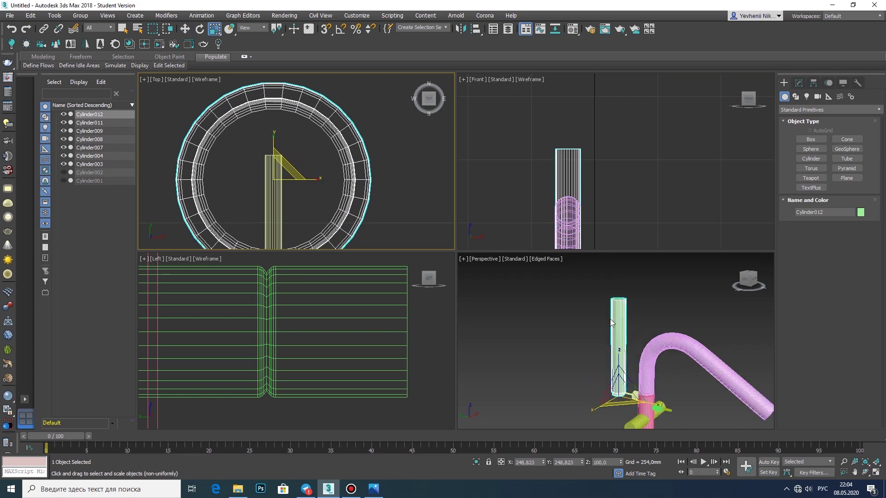
scroll(614, 342, up, 2)
Raise the top vertices and lower the bottom vertex rings to lengthen the handle.
click(798, 83)
key(w)
drag(566, 120, 567, 106)
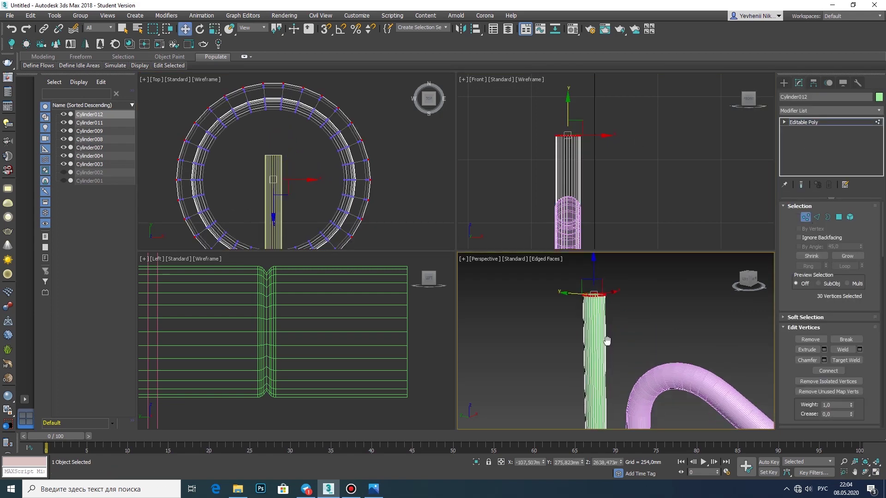
key(shift+ctrl+z)
scroll(281, 339, up, 3)
drag(175, 345, 451, 299)
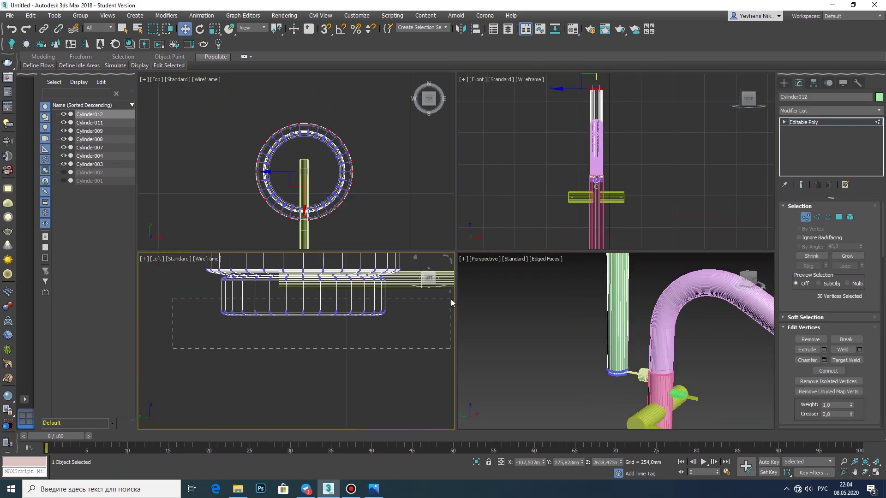
drag(306, 296, 306, 361)
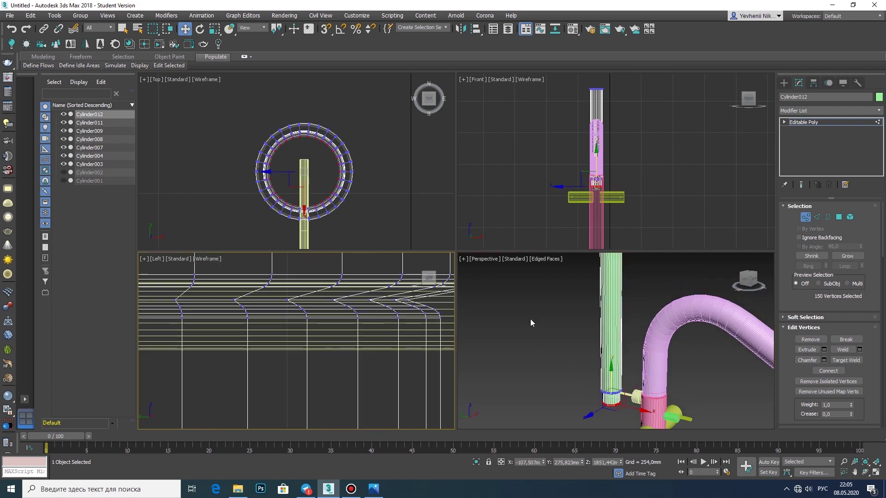
In Edge mode, select a handle edge and inspect the faucet in a maximized perspective view.
key(2)
click(337, 313)
middle_drag(337, 312, 332, 324)
scroll(312, 194, down, 2)
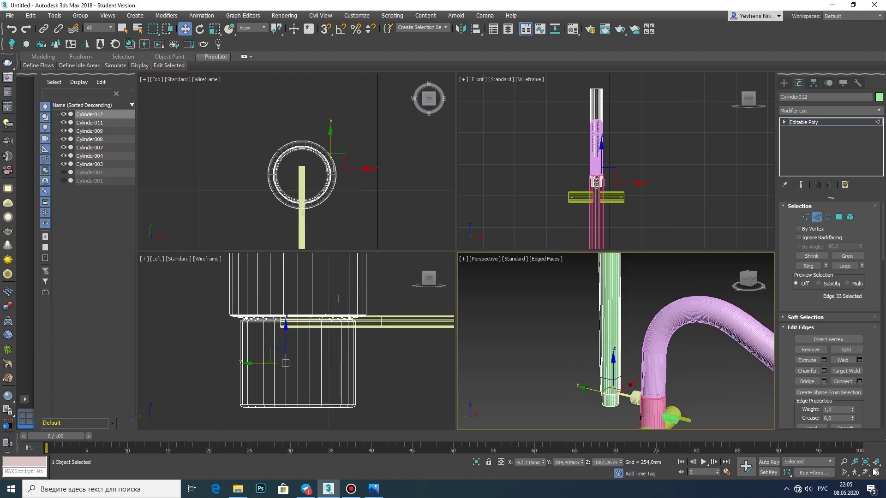
scroll(613, 341, down, 3)
key(alt+w)
click(871, 475)
click(877, 475)
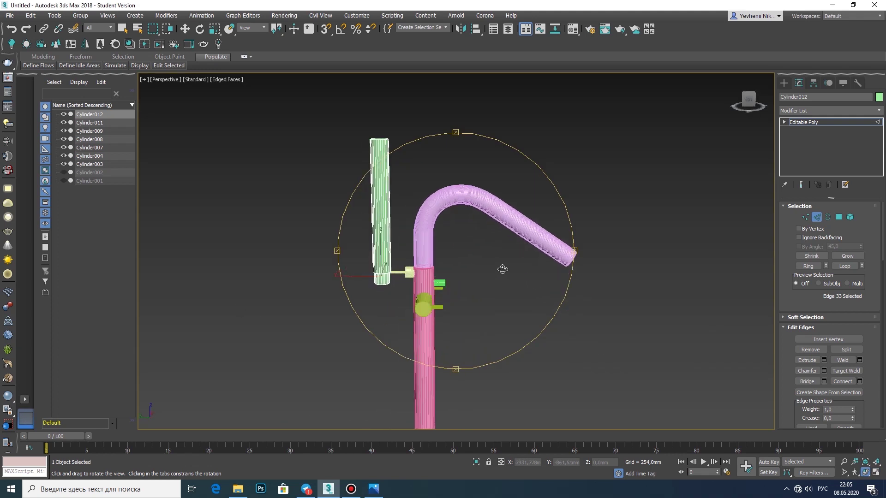
Attach the pink pipe objects to the hand shower cylinder as one object.
click(798, 83)
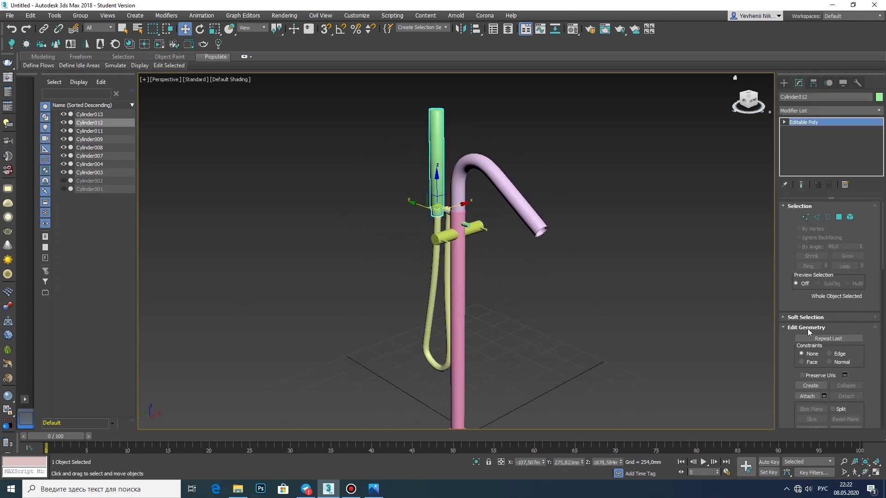
click(451, 212)
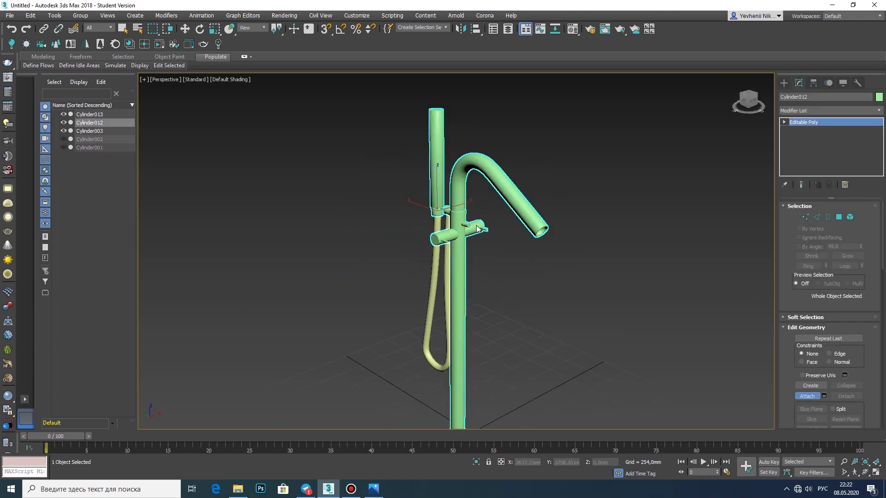
middle_drag(630, 209, 651, 117)
click(784, 84)
scroll(507, 182, down, 3)
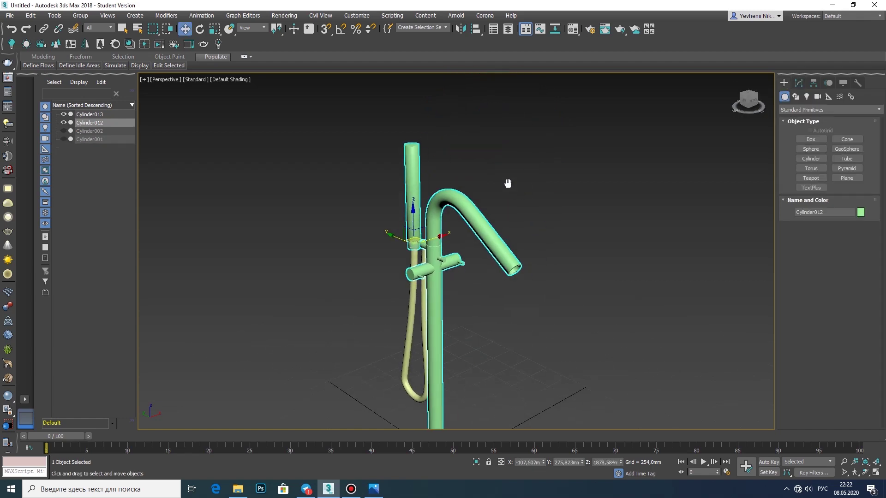
Unhide all objects to reveal the bathtub, then select the tub and faucet together.
right_click(140, 154)
click(64, 132)
scroll(258, 199, down, 3)
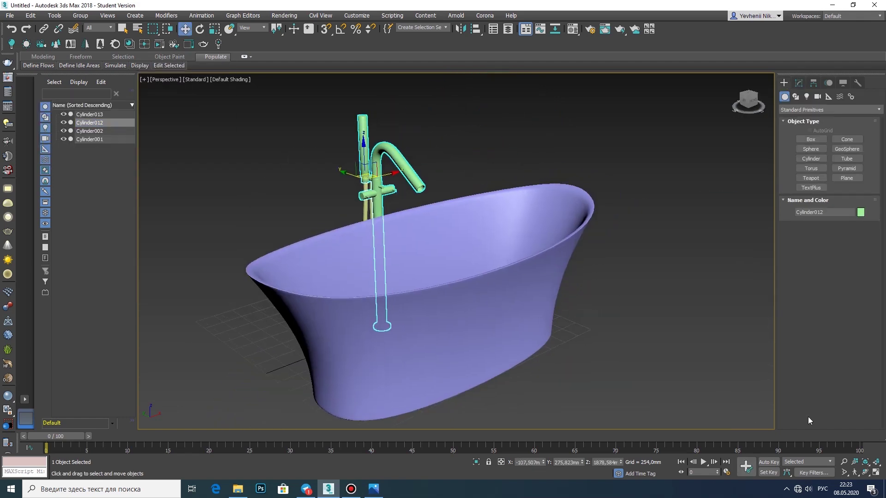
mouse_move(257, 200)
alt+middle_down()
mouse_move(573, 311)
mouse_move(531, 295)
alt+middle_up()
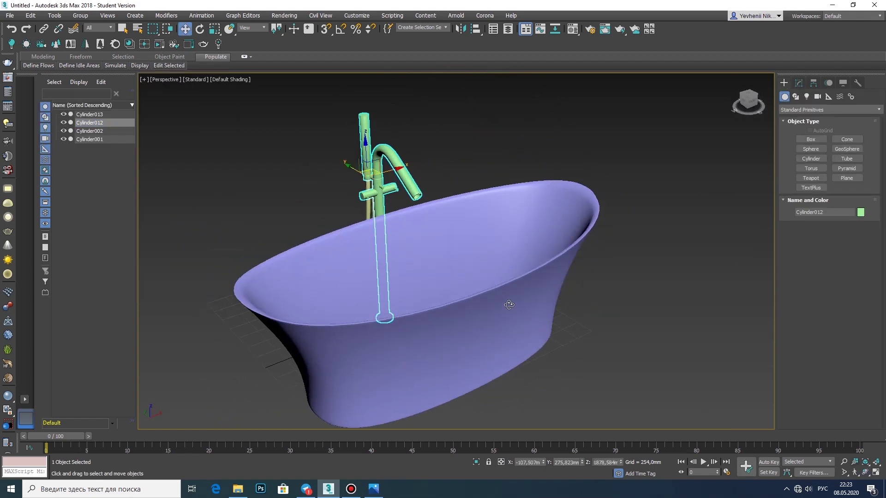
key(alt+w)
mouse_move(532, 91)
mouse_down()
mouse_move(760, 230)
mouse_move(726, 229)
mouse_up()
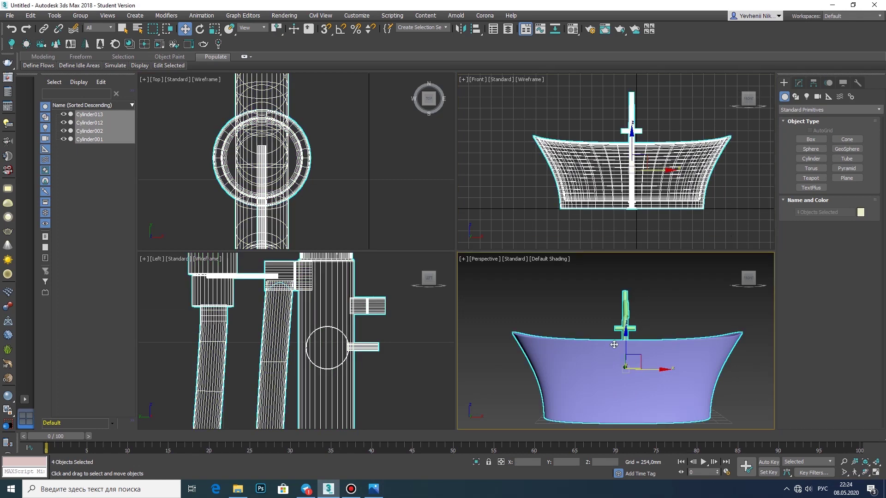
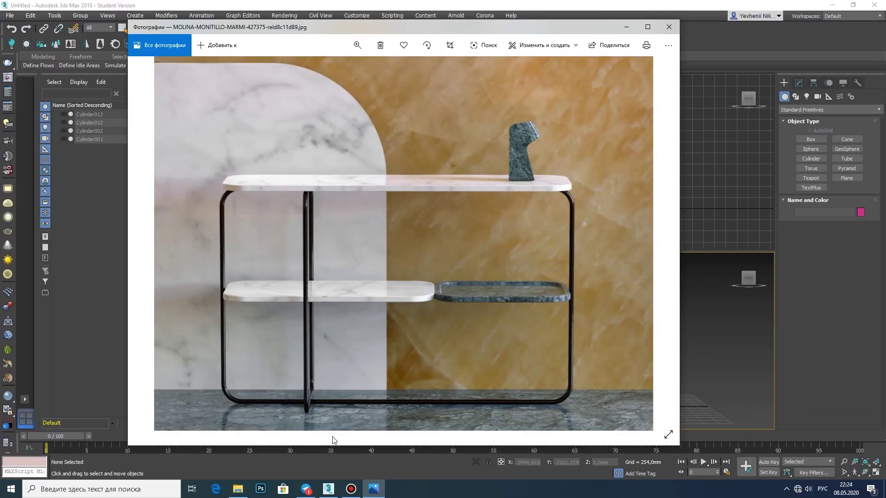
Close the console table reference photo in Windows Photos to return to 3ds Max.
click(328, 489)
Create a tall standard cylinder, about 2554.859mm high, in the Top view.
click(810, 159)
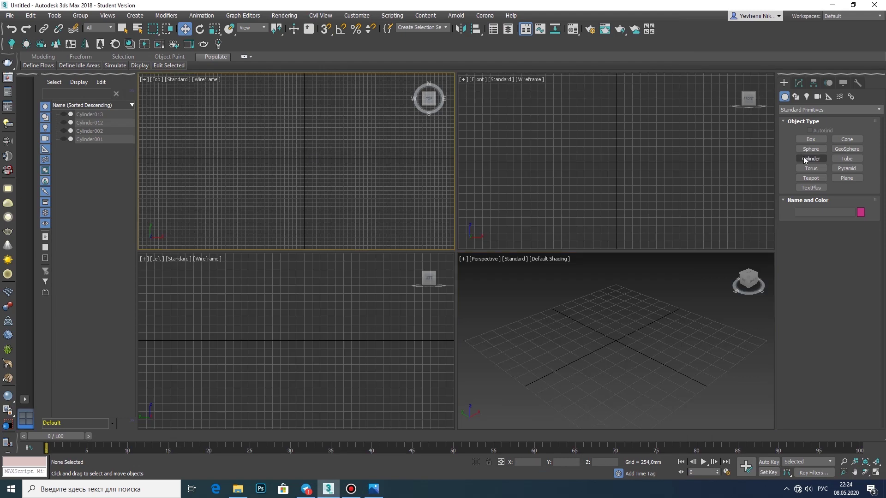
click(257, 113)
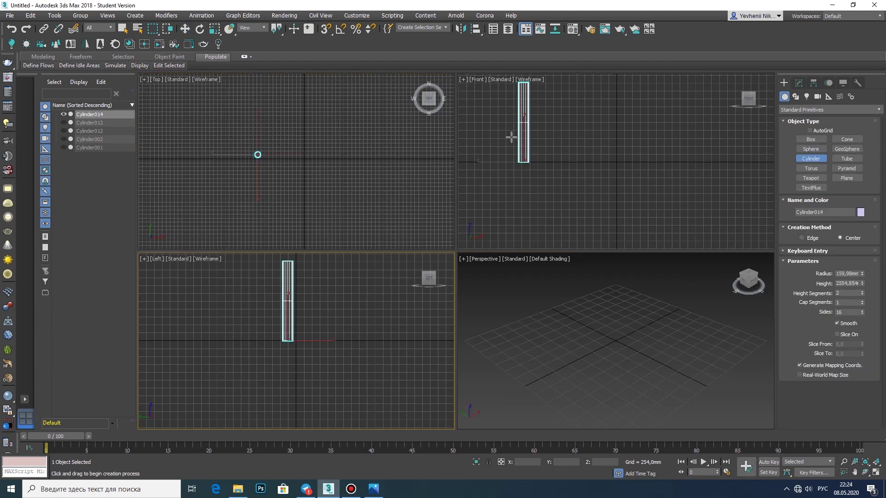
scroll(510, 139, down, 3)
scroll(546, 175, down, 2)
key(w)
scroll(546, 175, up, 3)
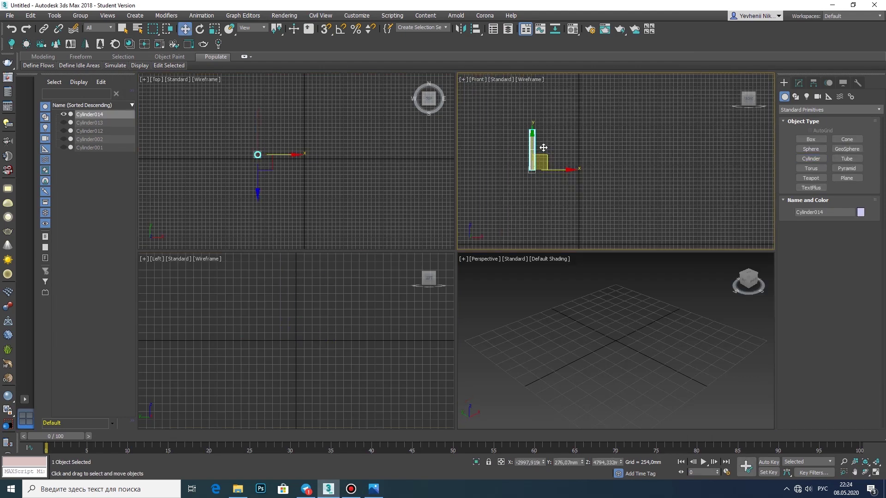
scroll(547, 174, up, 3)
Set the cylinder's radius to 55.993mm and inspect it in the maximized Perspective view.
click(798, 82)
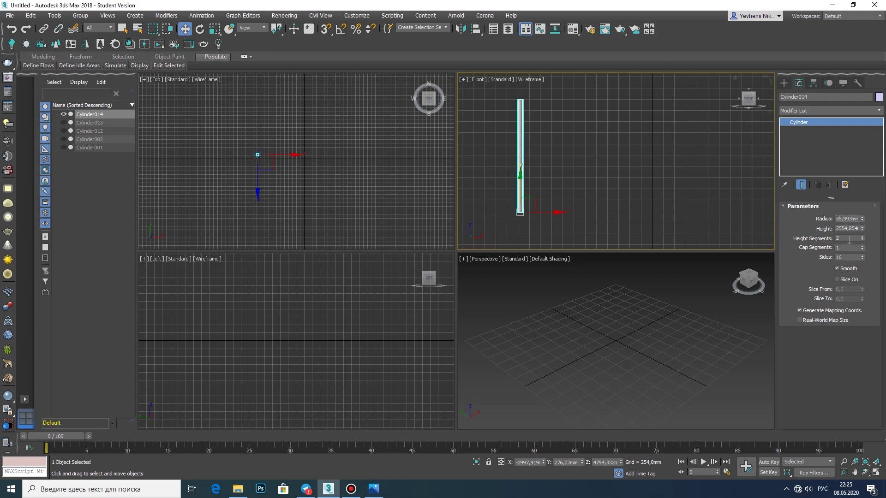
scroll(576, 135, down, 3)
scroll(228, 135, up, 3)
scroll(596, 352, up, 5)
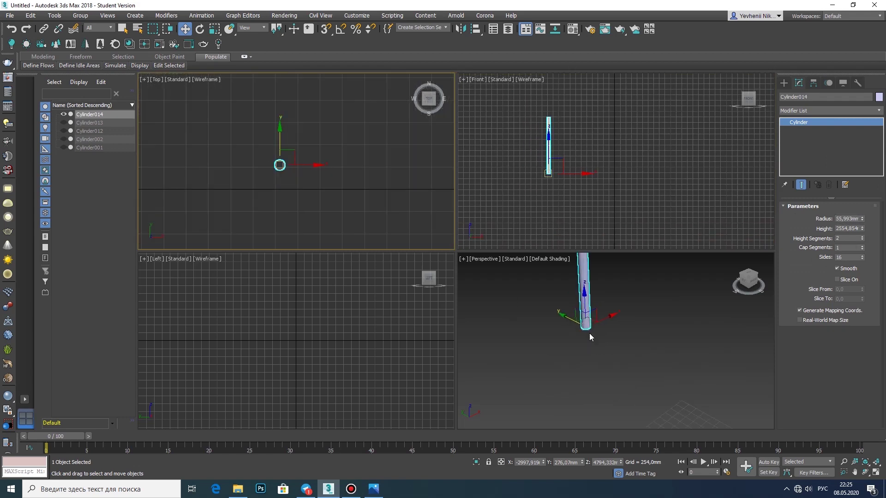
click(870, 474)
alt+middle_drag(490, 286, 468, 275)
Convert the cylinder to Editable Poly and turn on Edged Faces display.
right_click(459, 244)
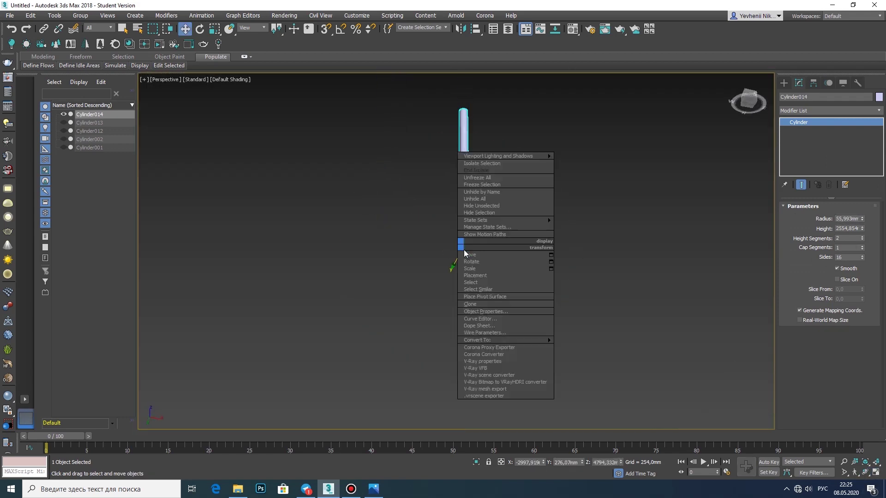
click(571, 347)
click(235, 79)
click(248, 177)
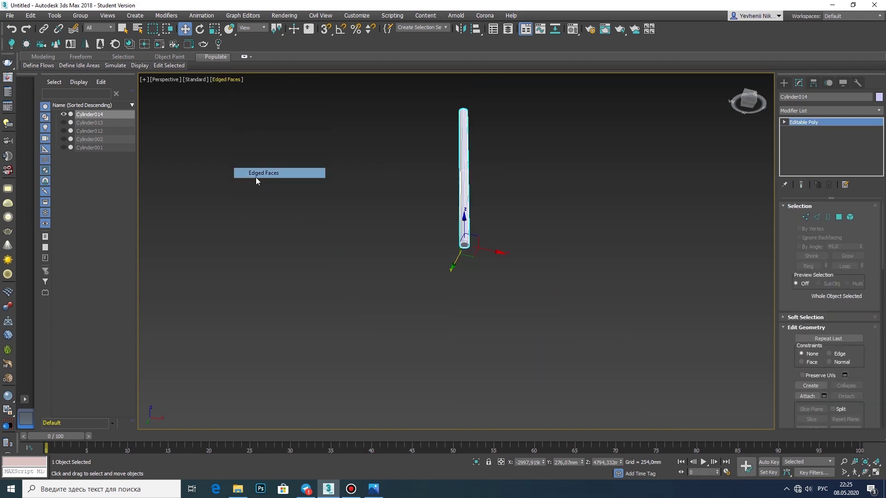
scroll(463, 240, up, 5)
Select the cylinder's bottom polygon and work in a maximized Front view.
click(839, 216)
scroll(477, 159, down, 3)
click(477, 160)
key(alt+w)
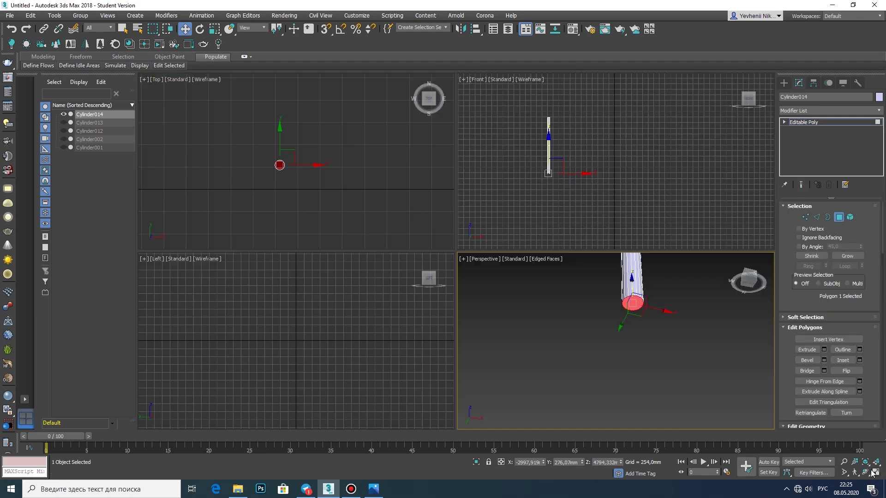
right_click(542, 174)
key(alt+w)
Extrude the bottom cap polygon to lengthen the tube.
click(824, 349)
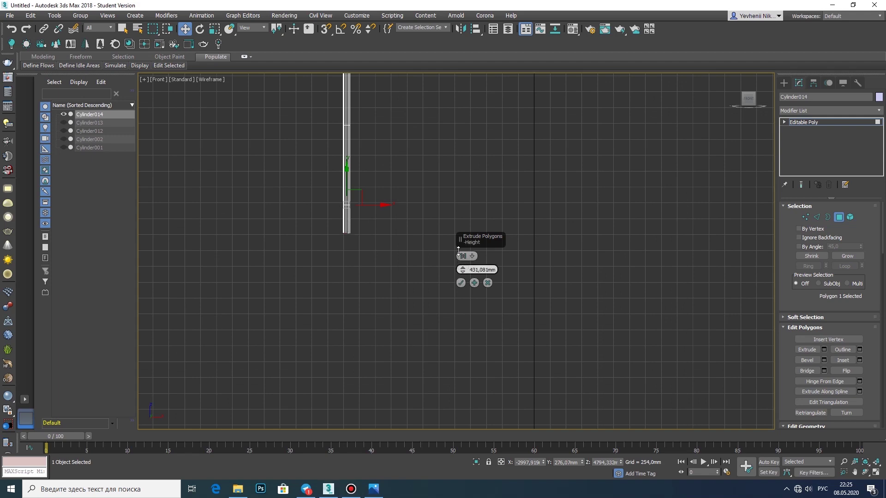
scroll(357, 241, up, 3)
scroll(338, 259, up, 1)
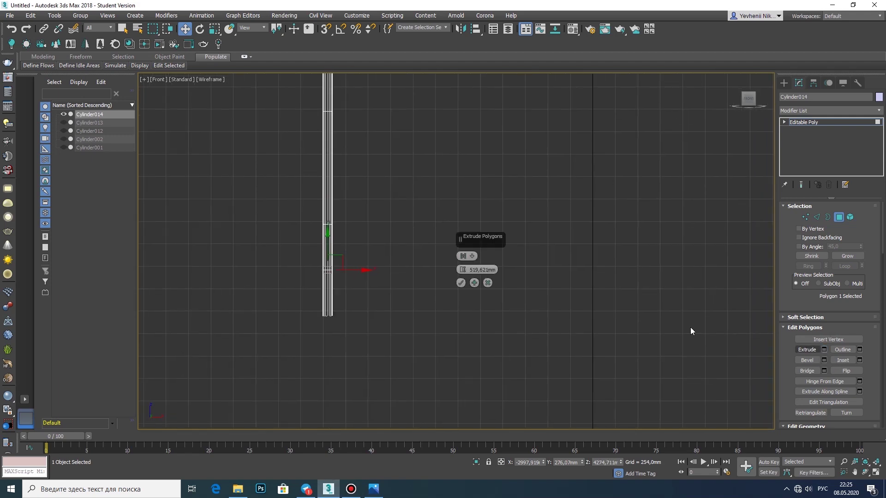
scroll(461, 265, up, 2)
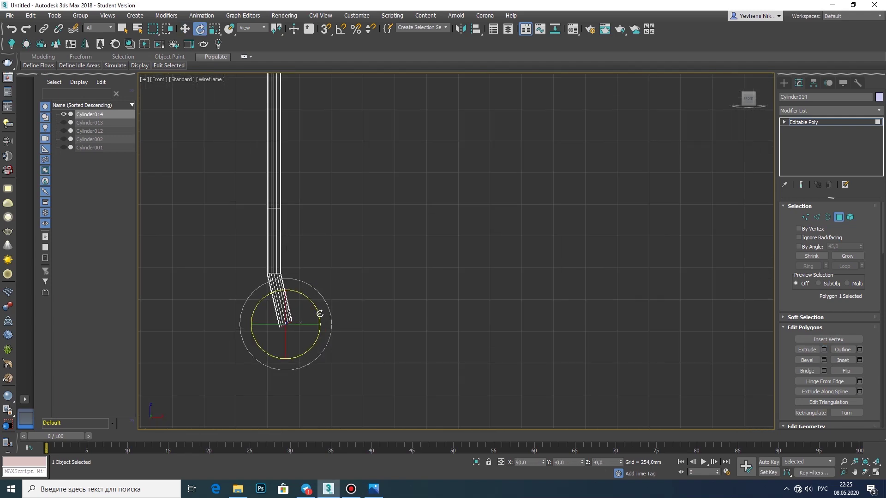
click(461, 283)
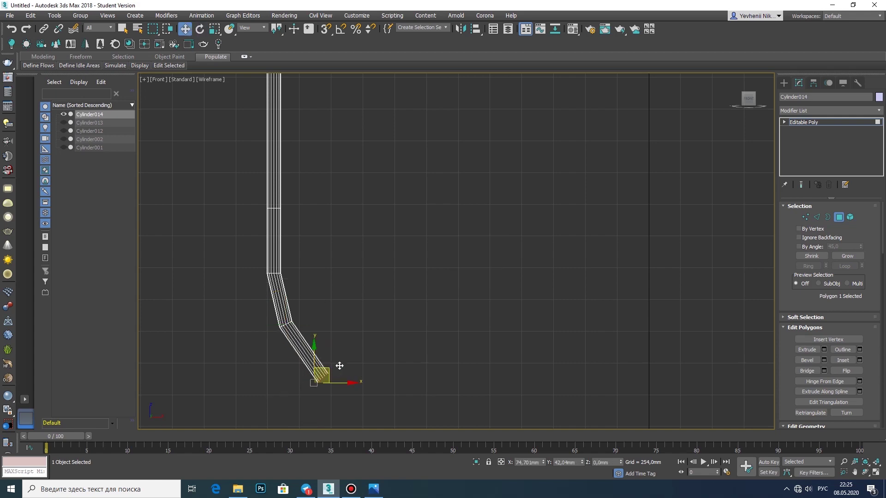
middle_drag(341, 359, 299, 370)
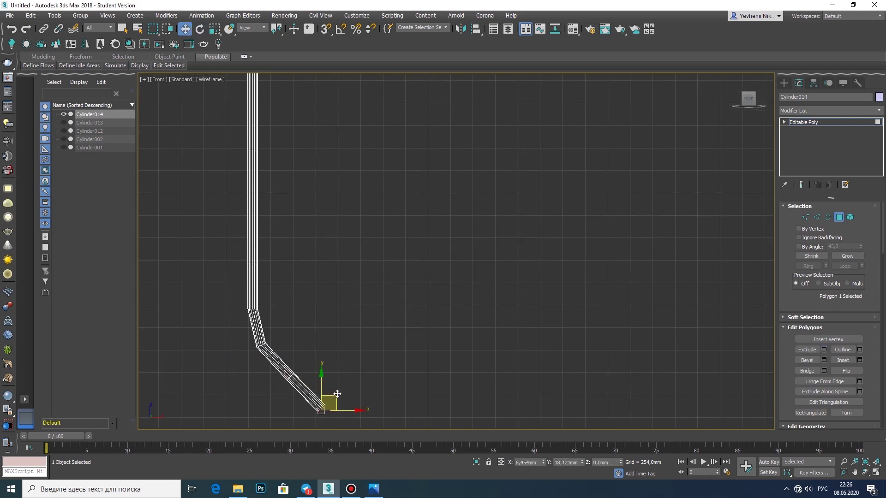
Alternately rotate and extrude the end face to bend the tube into an L shape.
key(e)
scroll(342, 383, up, 3)
scroll(321, 352, down, 3)
key(shift+e)
click(460, 282)
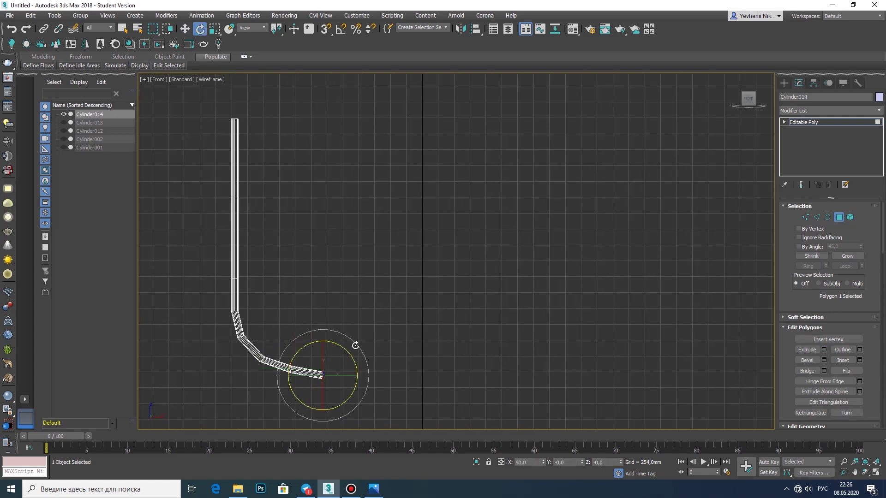
scroll(405, 366, up, 3)
key(w)
scroll(409, 364, up, 3)
key(e)
key(w)
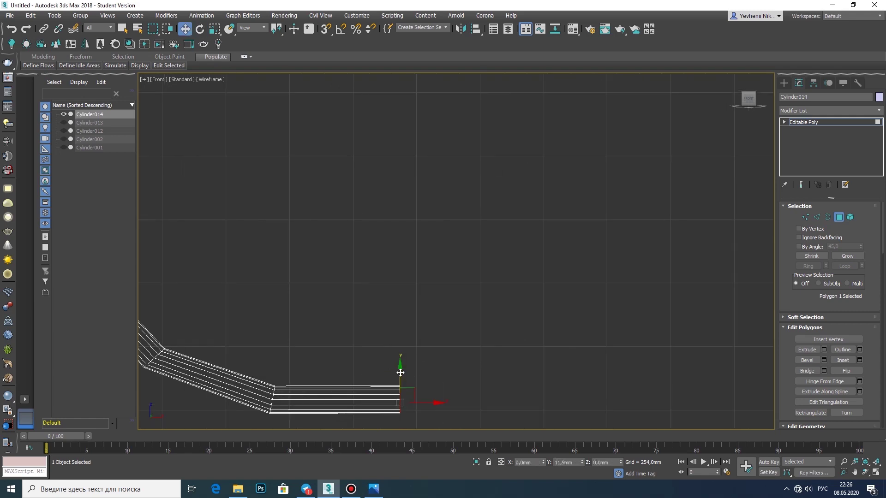
scroll(401, 371, down, 3)
scroll(406, 370, down, 2)
Draw a temporary guide cylinder at the tube's bend.
click(784, 83)
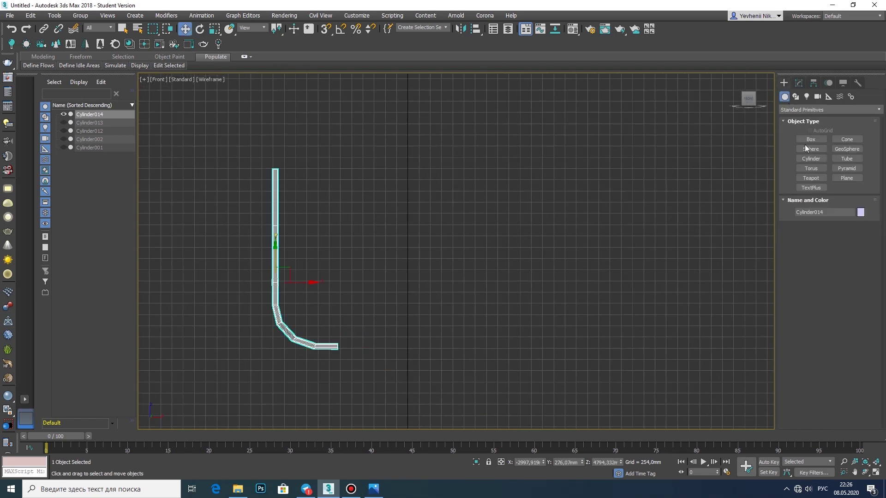
click(810, 158)
mouse_move(346, 293)
mouse_down()
mouse_move(378, 292)
mouse_move(326, 294)
mouse_up()
click(340, 283)
key(w)
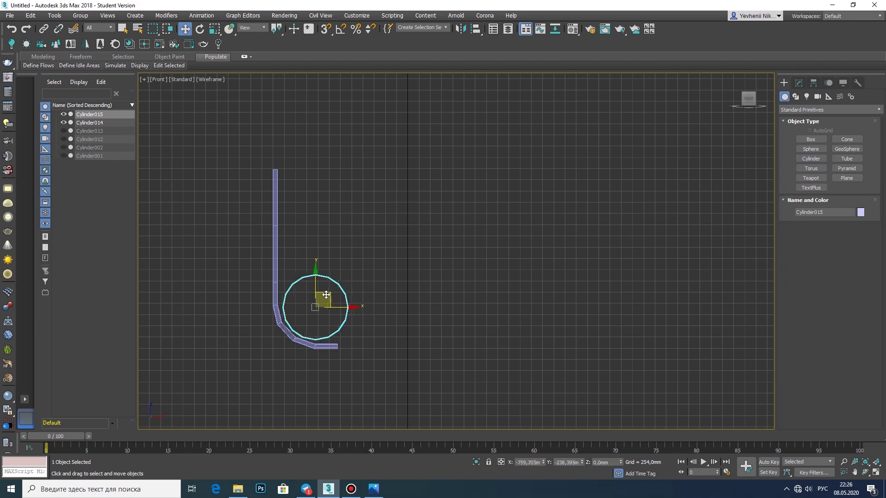
scroll(321, 294, up, 5)
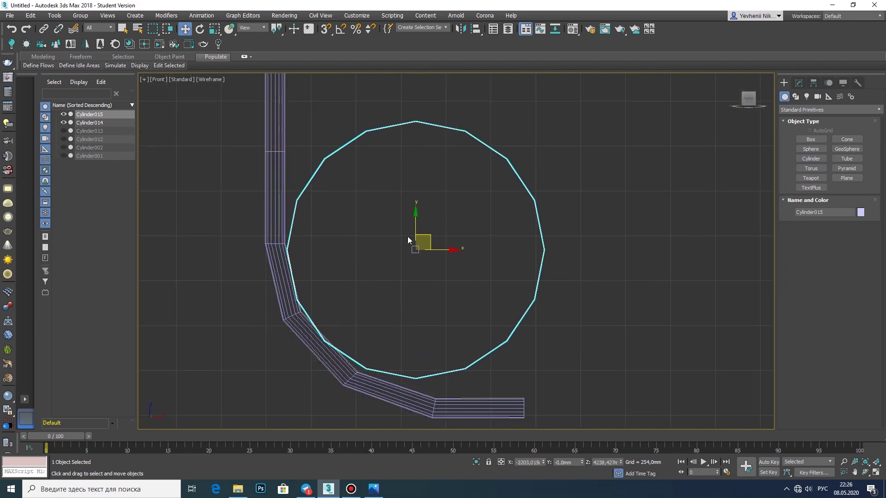
Move the tube's bend and end vertices to follow the round guide.
click(799, 83)
click(276, 194)
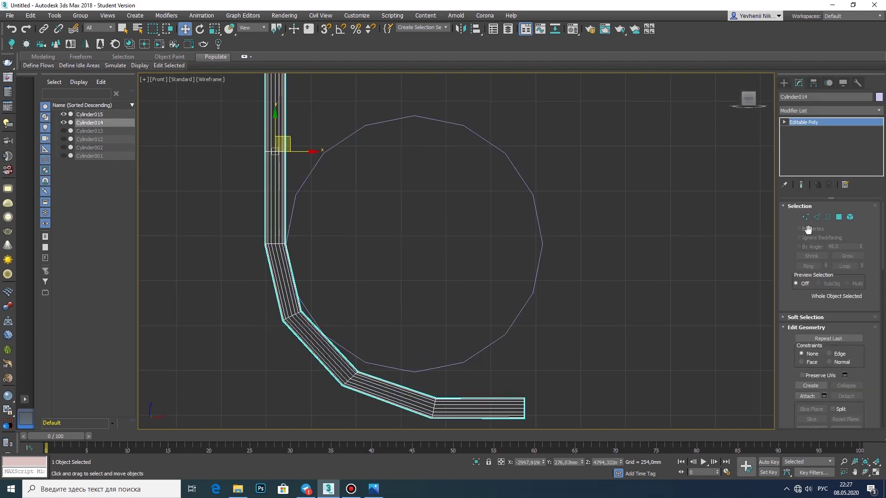
click(805, 217)
drag(356, 276, 267, 350)
drag(363, 365, 352, 345)
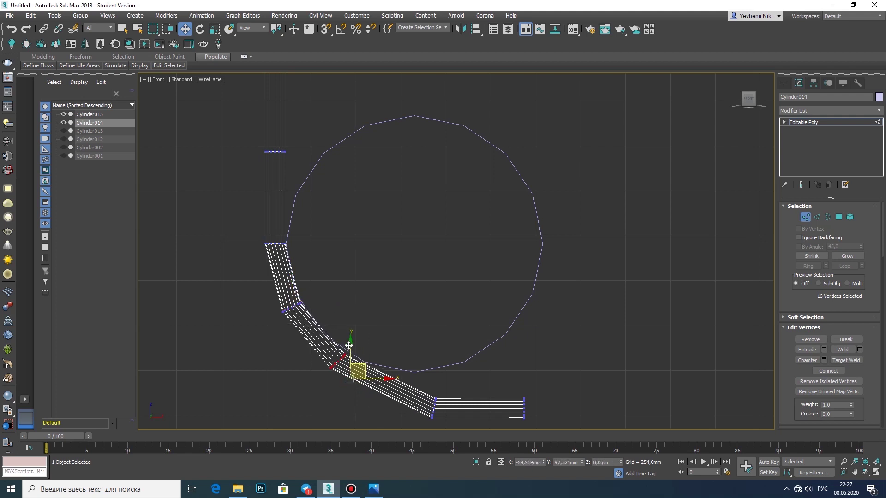
drag(452, 436, 64, 437)
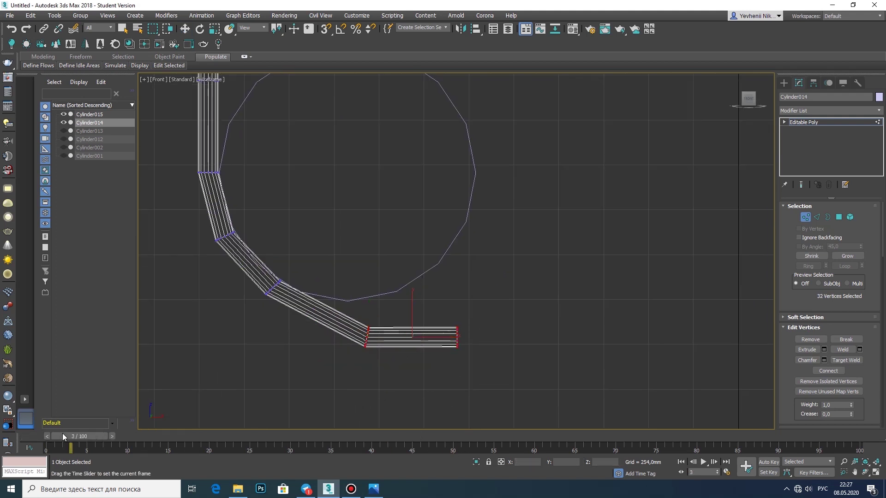
drag(430, 323, 389, 290)
Select and delete the temporary guide cylinder.
scroll(397, 291, down, 5)
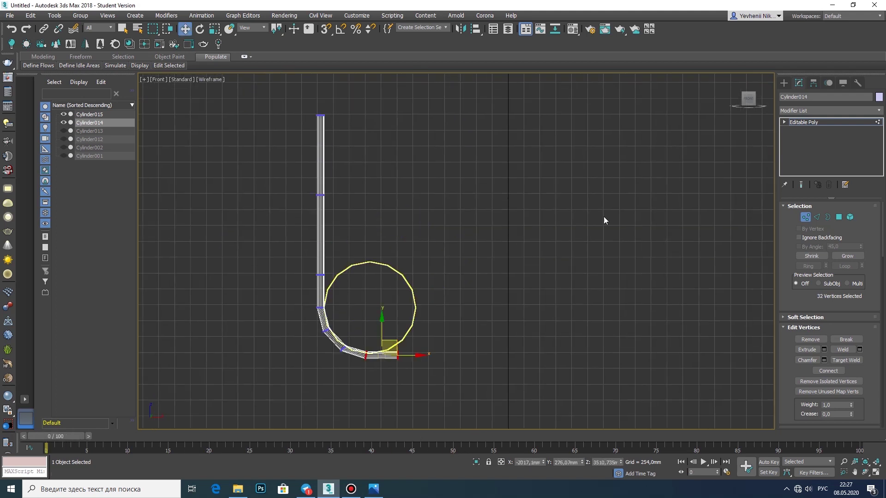
click(784, 83)
click(403, 282)
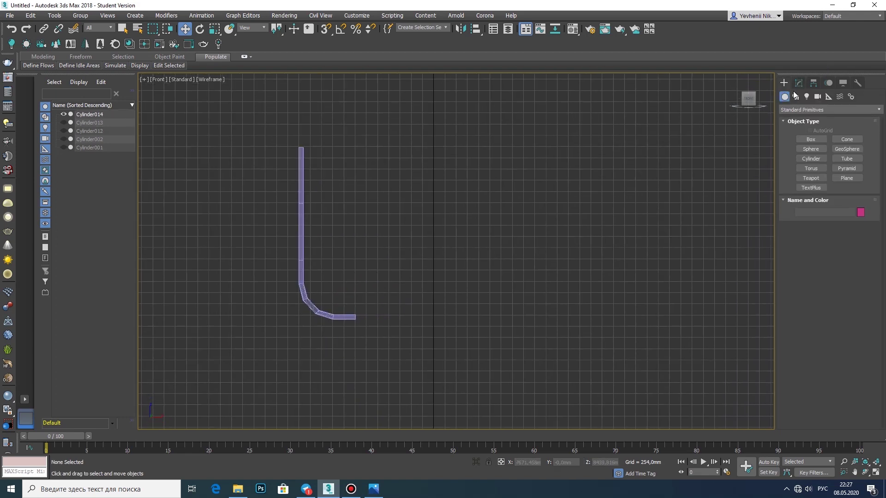
Extrude the tube's straight end face once more to extend it.
click(798, 82)
click(353, 323)
scroll(354, 323, up, 5)
click(836, 206)
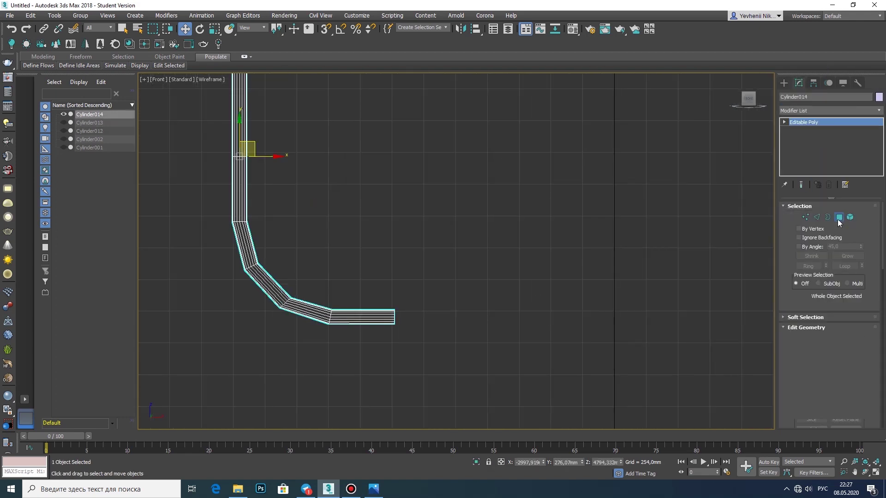
click(838, 217)
click(824, 349)
click(461, 295)
scroll(370, 325, down, 3)
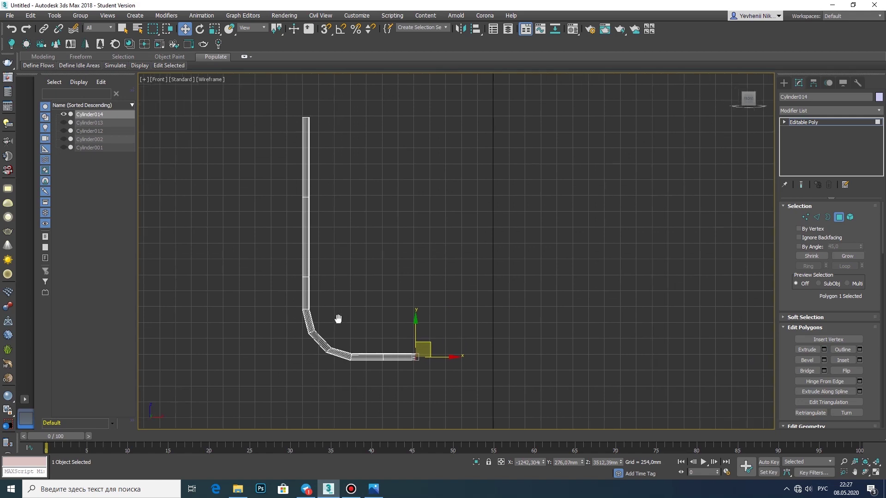
Select the whole tube element and smooth its geometry.
key(alt+w)
key(z)
click(876, 472)
drag(485, 276, 524, 301)
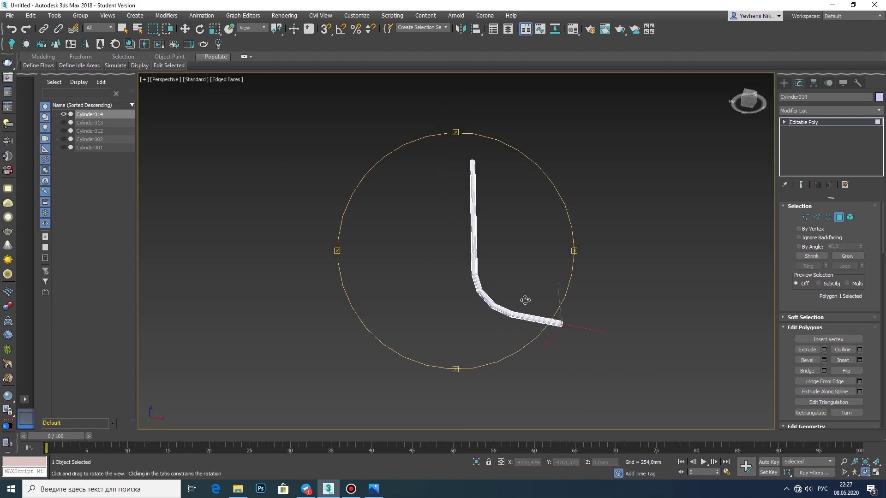
key(f)
key(5)
scroll(879, 323, down, 5)
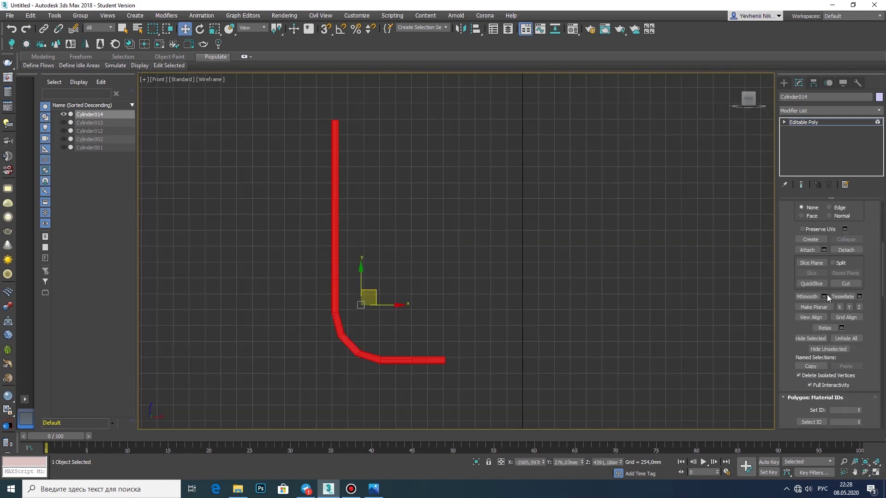
click(824, 296)
scroll(351, 276, up, 3)
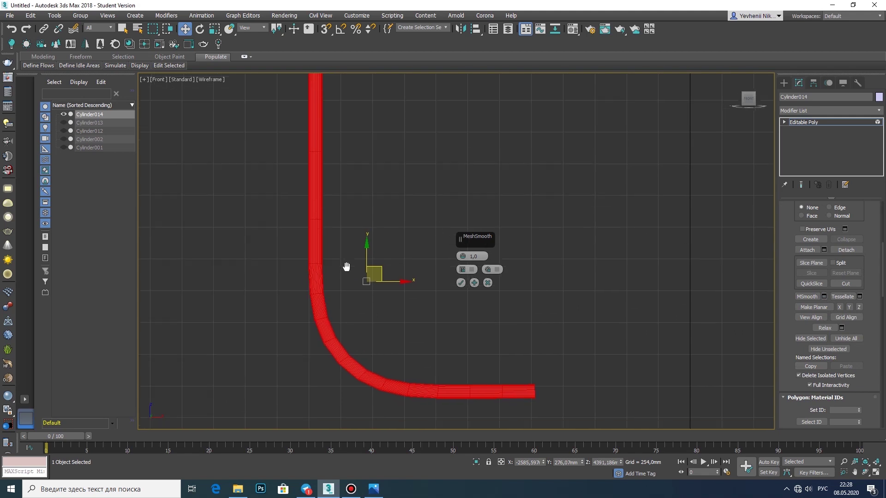
Hide edged faces, exit sub-object mode, and add a TurboSmooth modifier at 1 iteration.
click(875, 472)
click(545, 281)
click(546, 259)
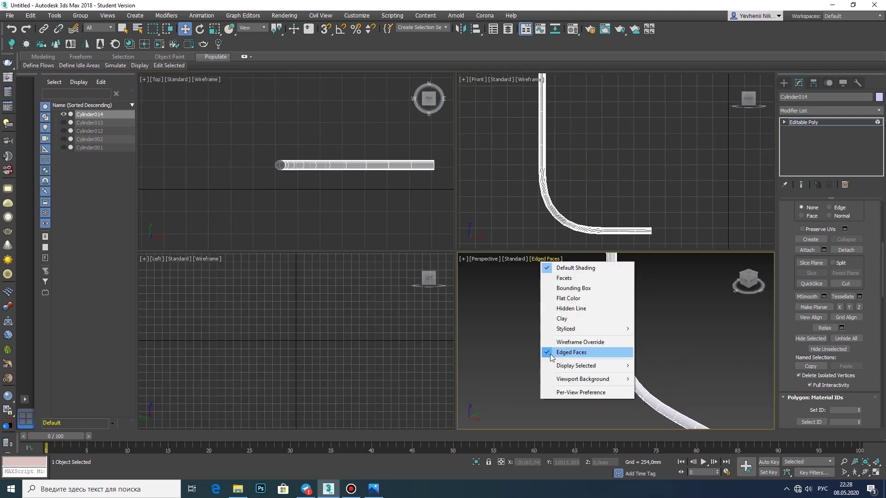
click(550, 353)
key(ctrl+a)
click(837, 124)
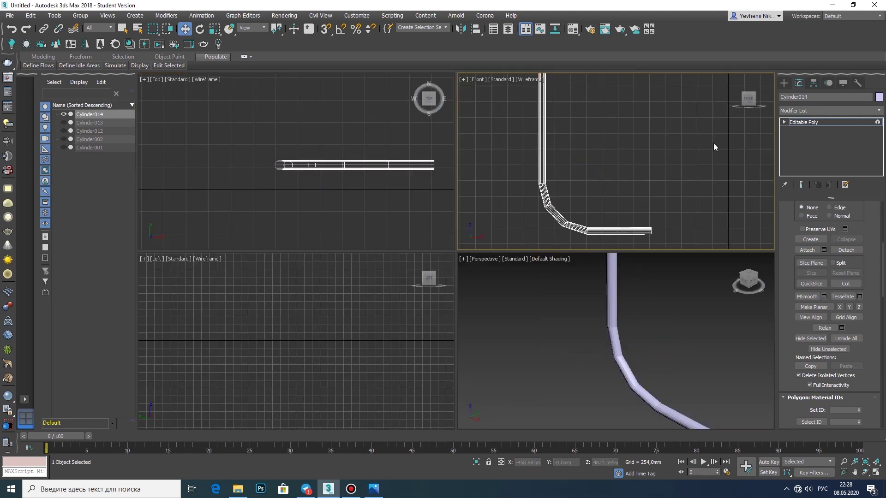
click(830, 301)
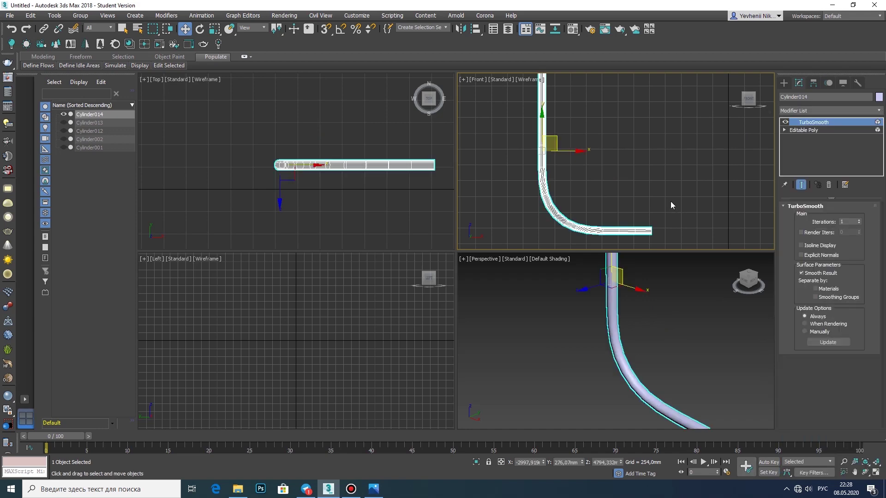
click(671, 201)
Maximize the Front view and briefly check the table reference photo.
click(876, 472)
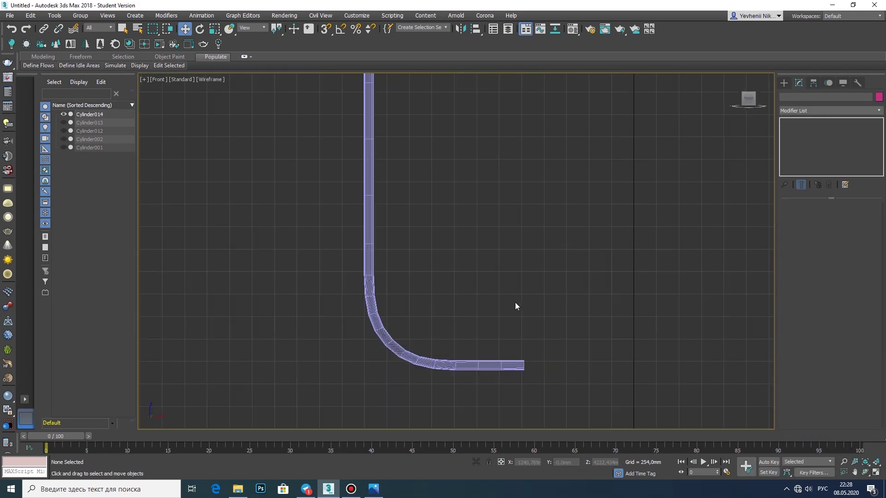
scroll(508, 314, down, 4)
click(376, 493)
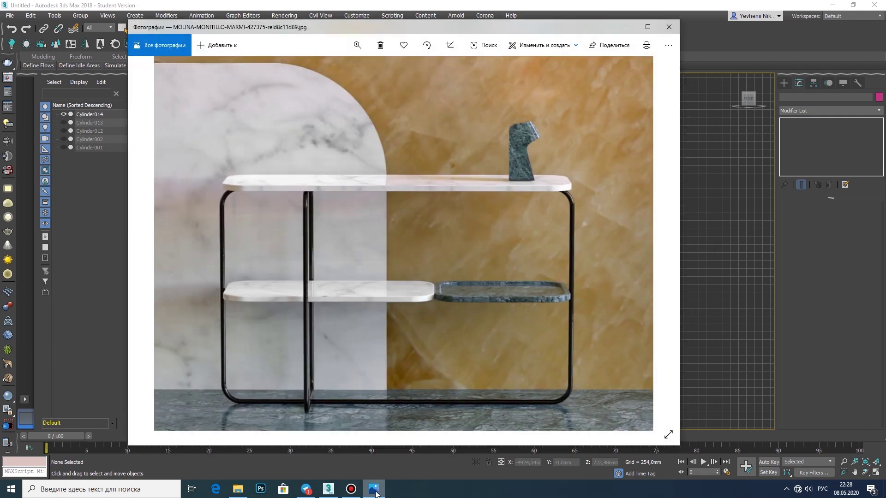
click(375, 492)
Convert the bent tube to Editable Poly, then copy and mirror it into a C-shaped bracket.
drag(387, 276, 459, 361)
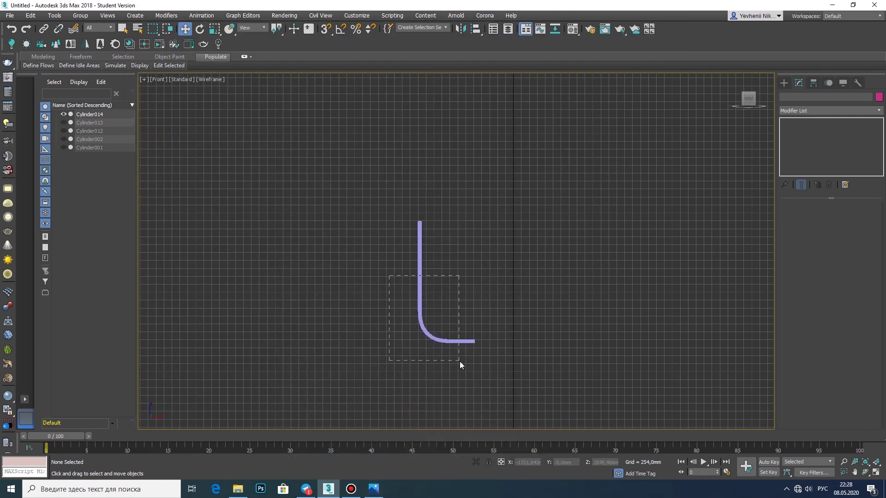
right_click(430, 309)
click(557, 410)
mouse_move(424, 300)
shift+mouse_down()
mouse_move(424, 182)
mouse_move(556, 155)
shift+mouse_up()
click(460, 28)
click(552, 314)
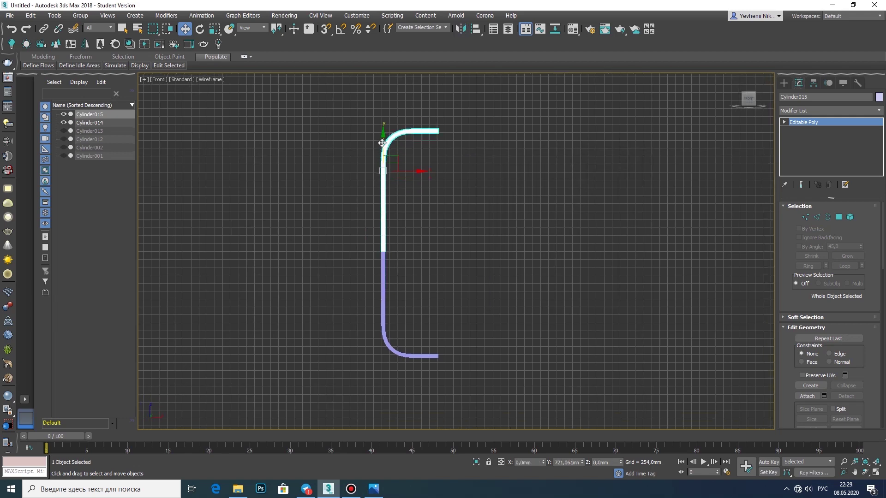
Copy the bracket to the right and mirror it to face the first one.
click(407, 218)
scroll(381, 227, down, 3)
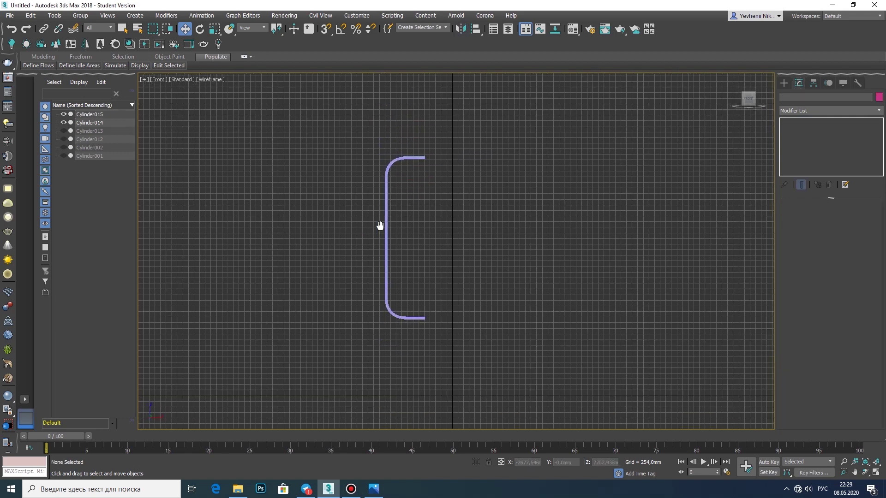
middle_drag(381, 226, 381, 267)
key(ctrl+a)
shift+drag(381, 247, 628, 247)
key(Return)
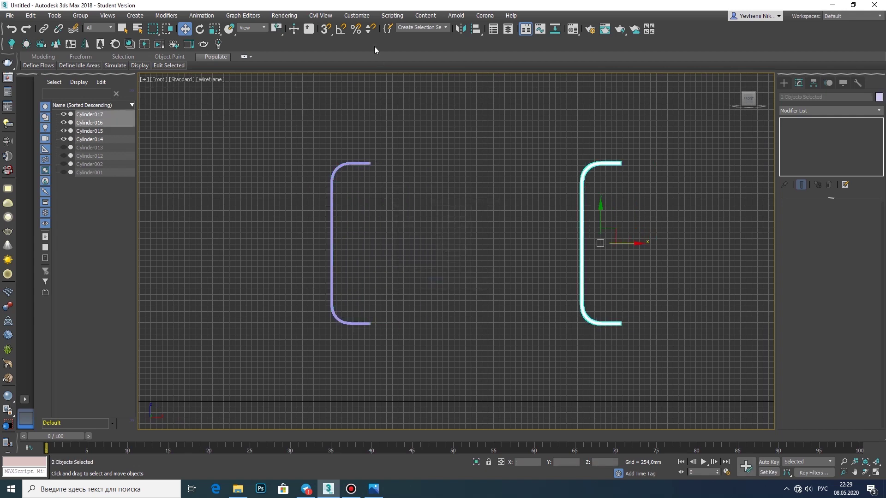
click(461, 29)
key(Return)
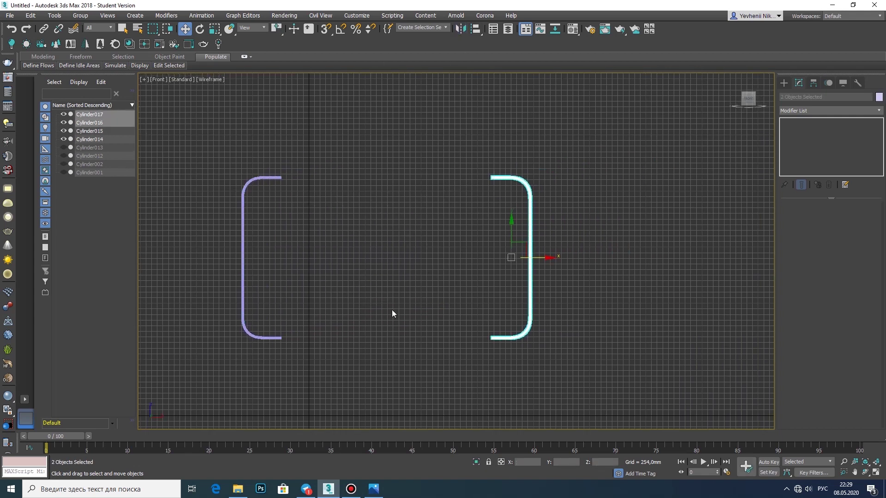
Attach the upper-right tube piece into the lower-right piece and check its side vertices.
click(373, 489)
click(375, 490)
click(531, 295)
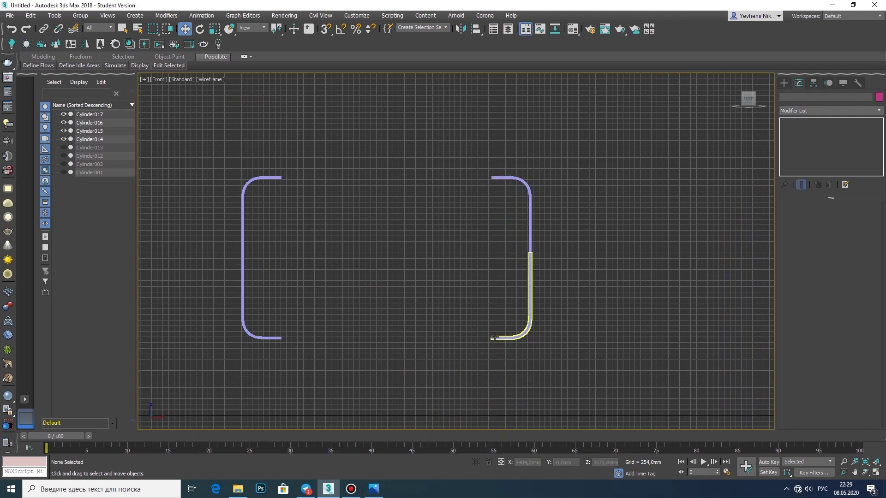
click(530, 239)
key(1)
key(w)
drag(438, 143, 494, 356)
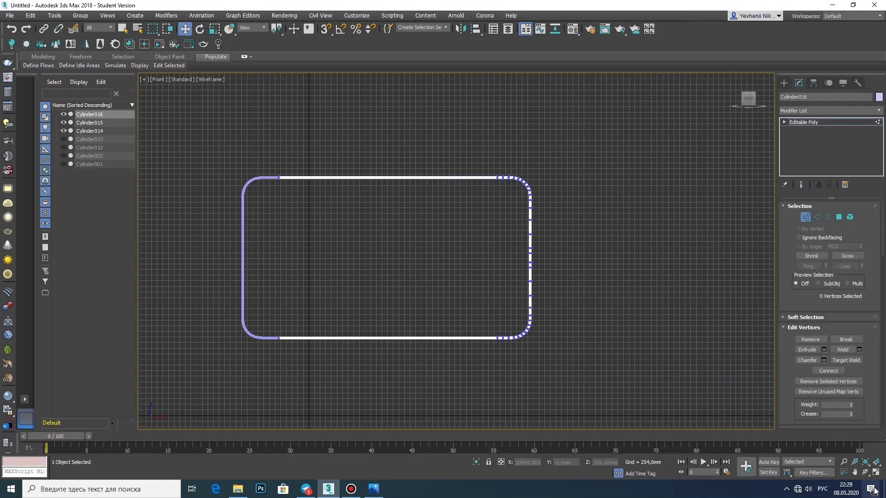
key(alt+w)
alt+middle_drag(649, 377, 554, 276)
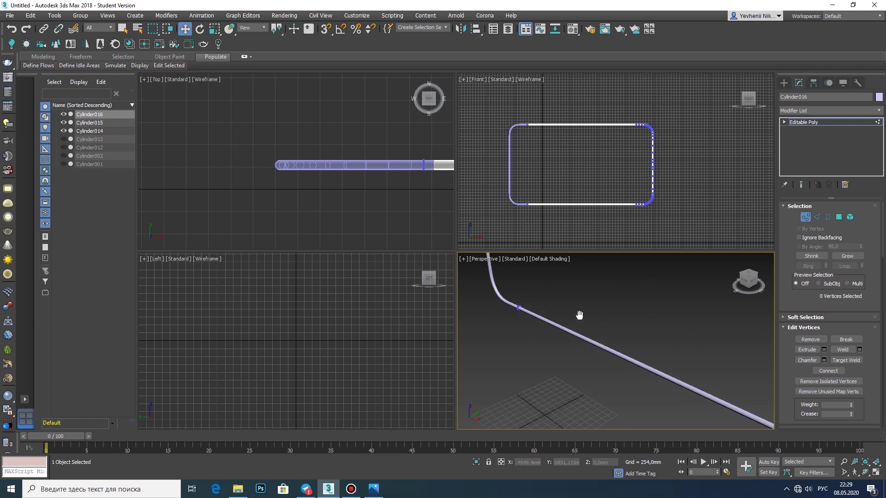
click(784, 84)
Attach the other right-hand pieces into the frame's right half.
alt+middle_drag(599, 327, 599, 245)
click(600, 244)
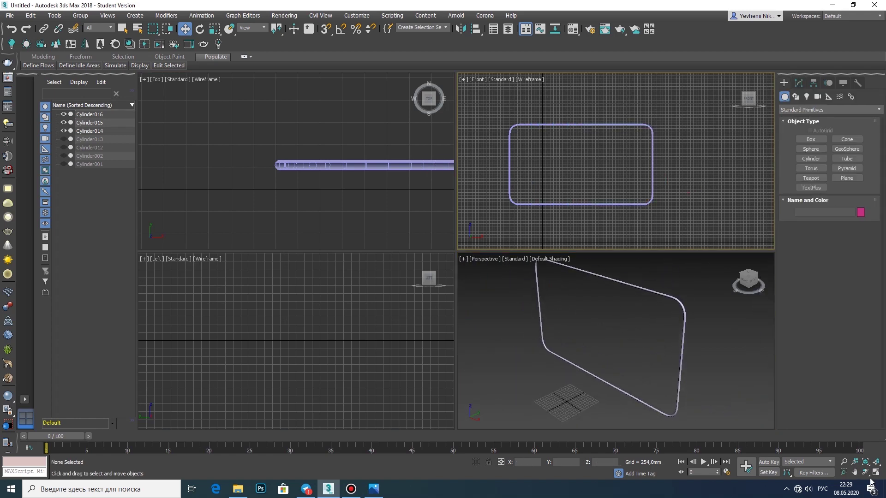
click(876, 471)
click(875, 472)
click(538, 285)
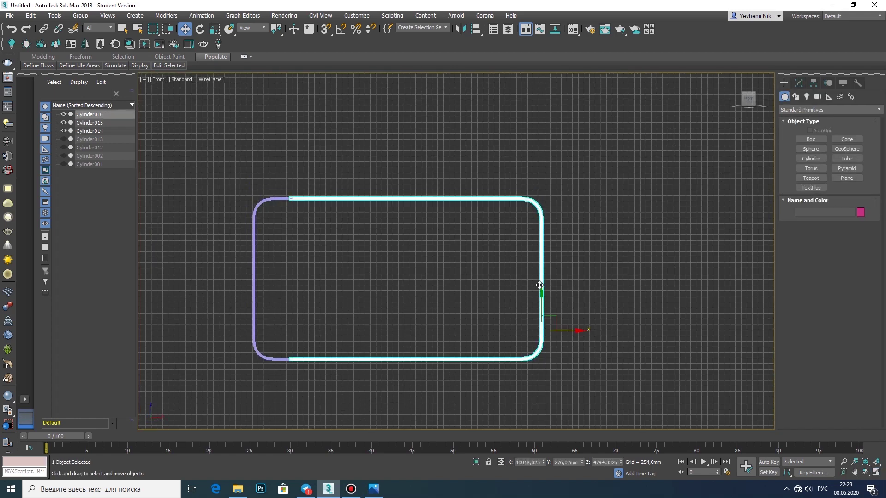
click(798, 83)
click(807, 396)
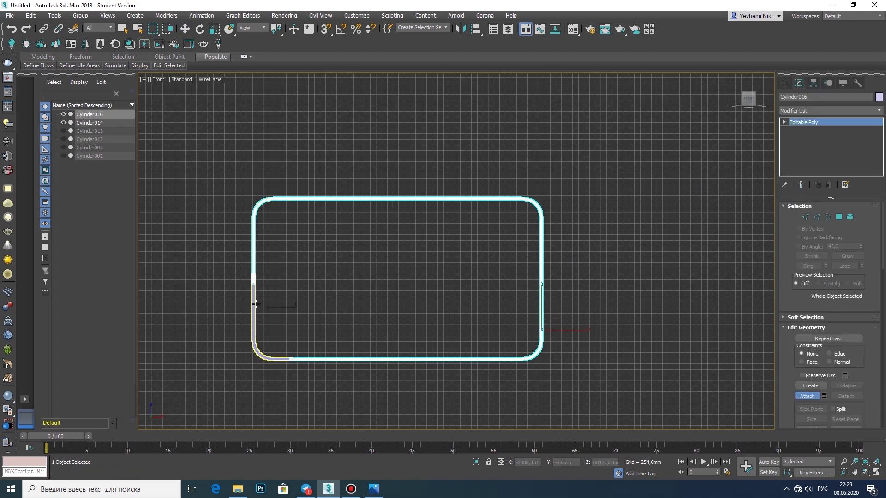
click(783, 83)
Select the two left bracket pieces and Shift-rotate a copy crosswise in the top view.
click(266, 201)
ctrl+click(250, 318)
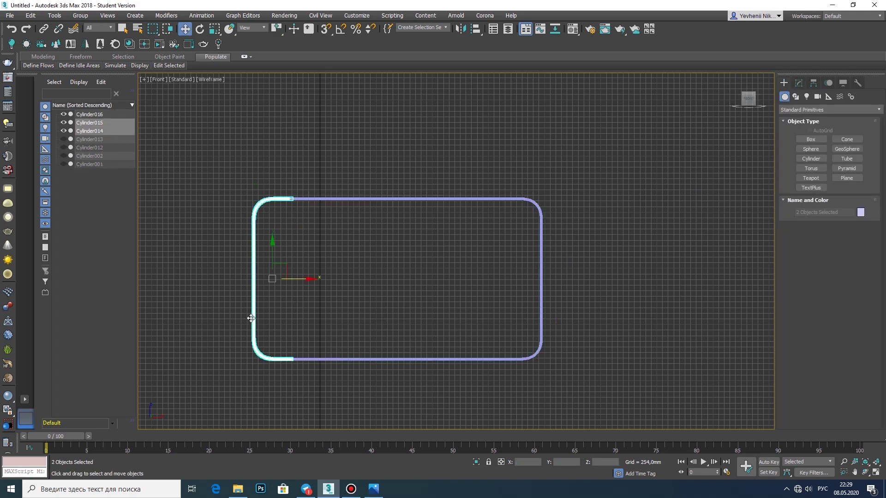
key(alt+w)
key(t)
key(alt+w)
key(e)
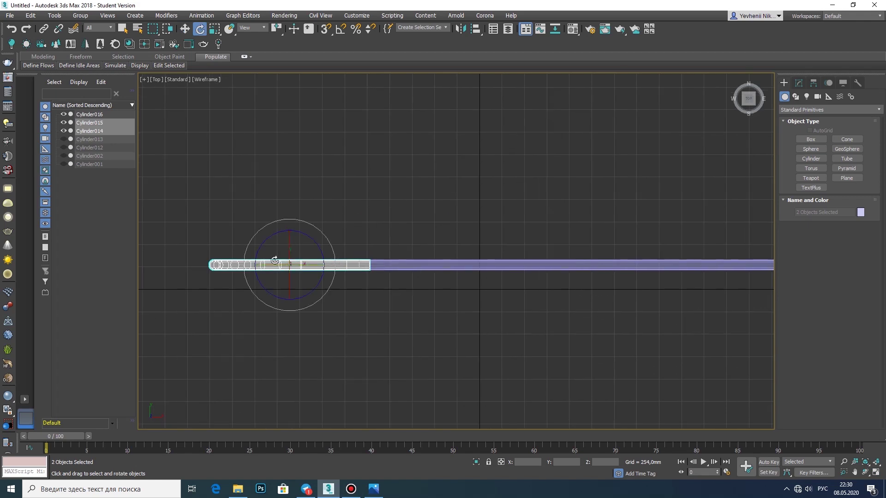
mouse_move(289, 231)
mouse_down()
mouse_move(286, 216)
mouse_move(233, 192)
mouse_up()
click(461, 295)
scroll(320, 269, down, 3)
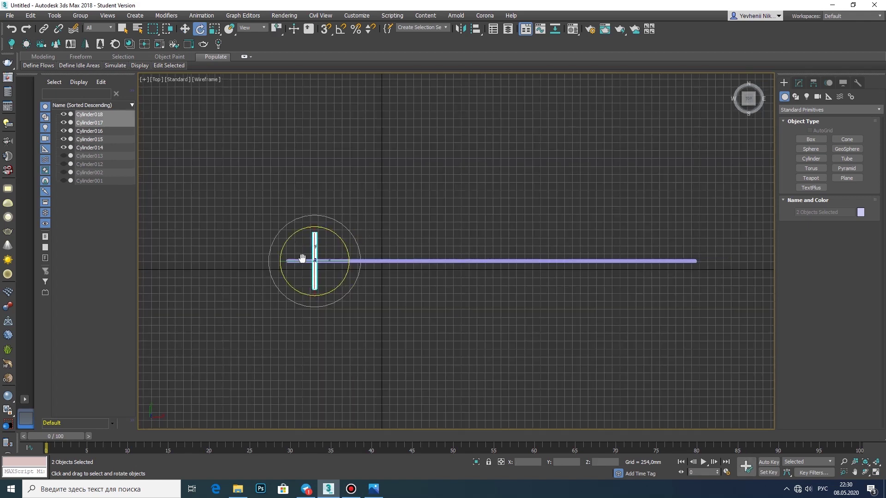
key(w)
Move the crosswise bracket inward from the frame's left end.
click(382, 493)
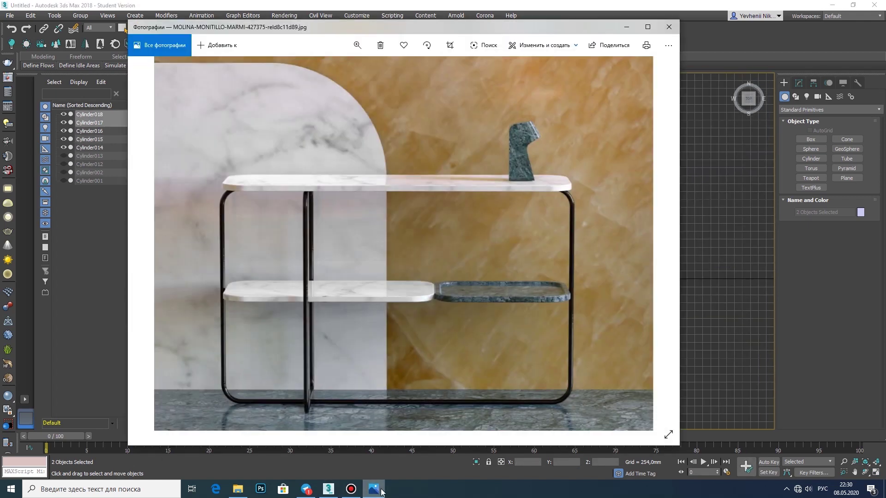
key(alt+w)
click(557, 216)
key(alt+w)
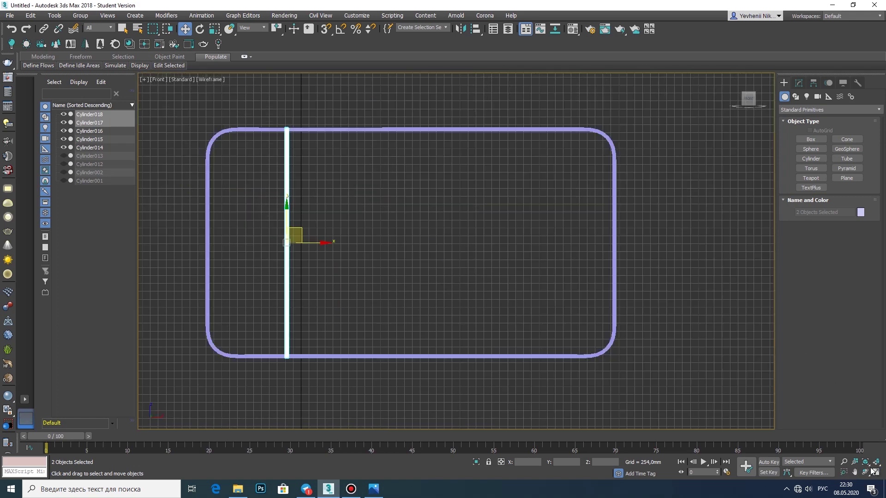
mouse_move(310, 250)
mouse_down()
mouse_move(338, 251)
mouse_move(340, 220)
mouse_up()
key(alt+w)
right_click(416, 228)
key(alt+w)
click(463, 279)
Mirror a copy of the crosswise bracket to close the small frame.
click(461, 29)
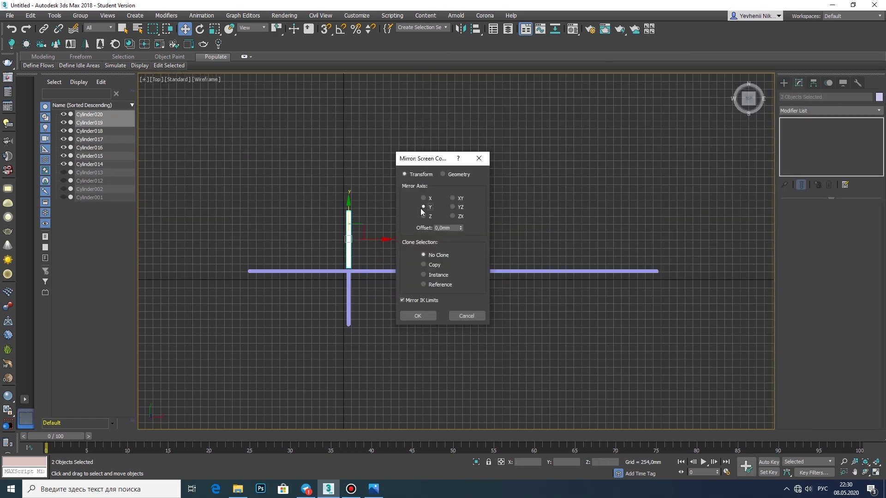
click(418, 317)
click(876, 471)
scroll(266, 167, up, 4)
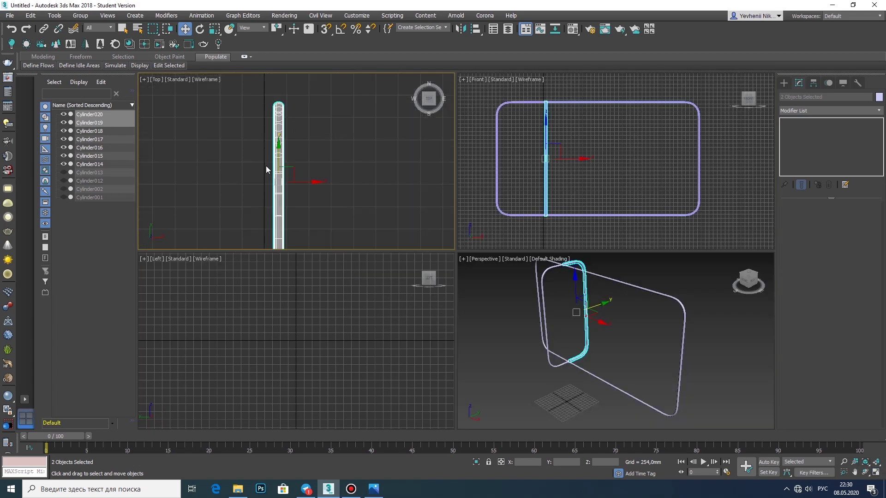
click(875, 472)
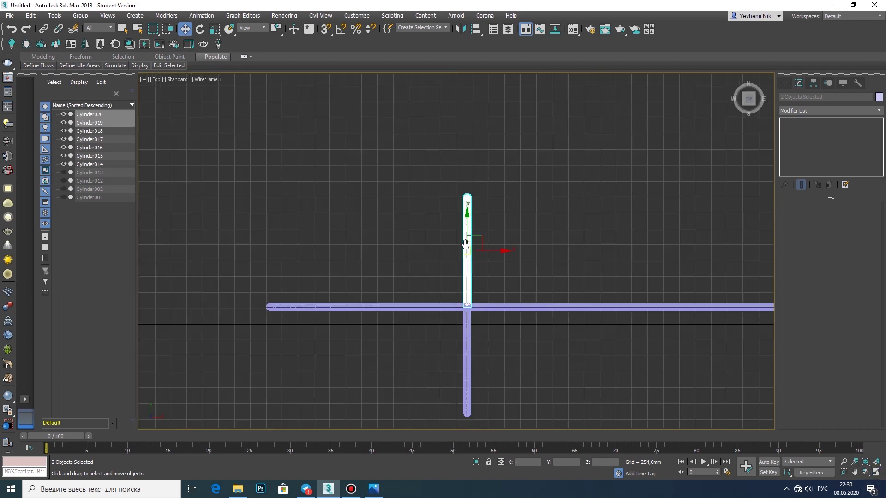
click(876, 472)
key(alt+w)
scroll(386, 335, up, 5)
Attach the small frame's pieces together into Cylinder019.
key(ctrl+d)
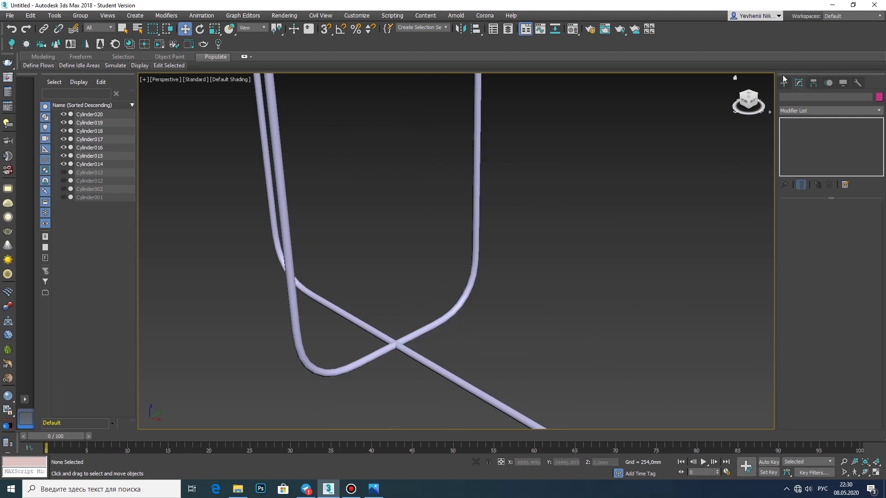
click(472, 165)
scroll(475, 168, down, 5)
click(806, 395)
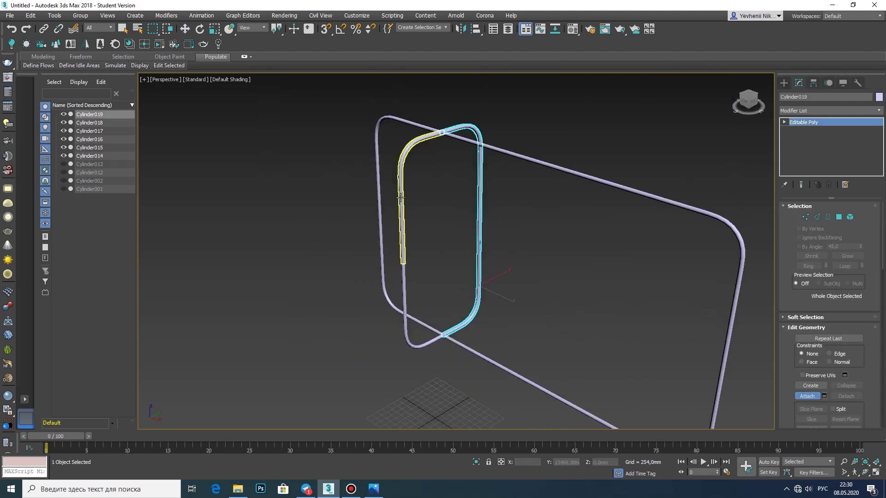
Attach the two remaining left pieces into the large frame Cylinder016.
click(784, 82)
click(807, 395)
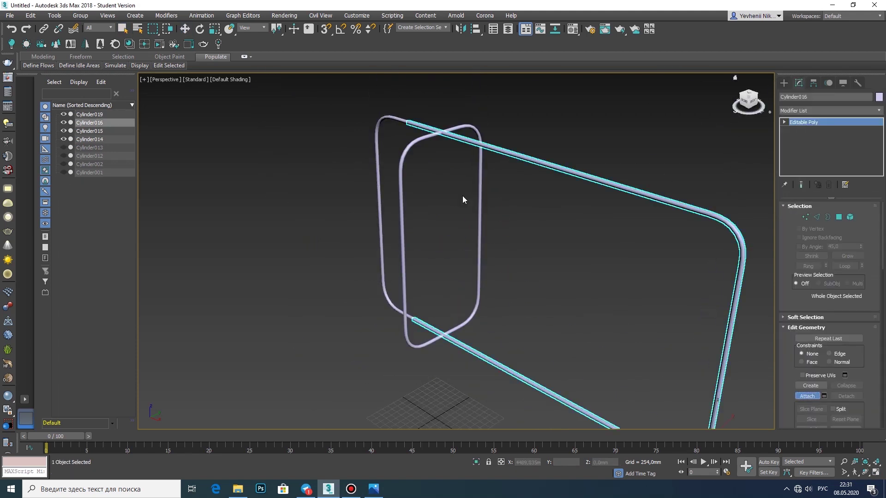
click(383, 123)
click(381, 233)
click(610, 109)
scroll(611, 108, down, 3)
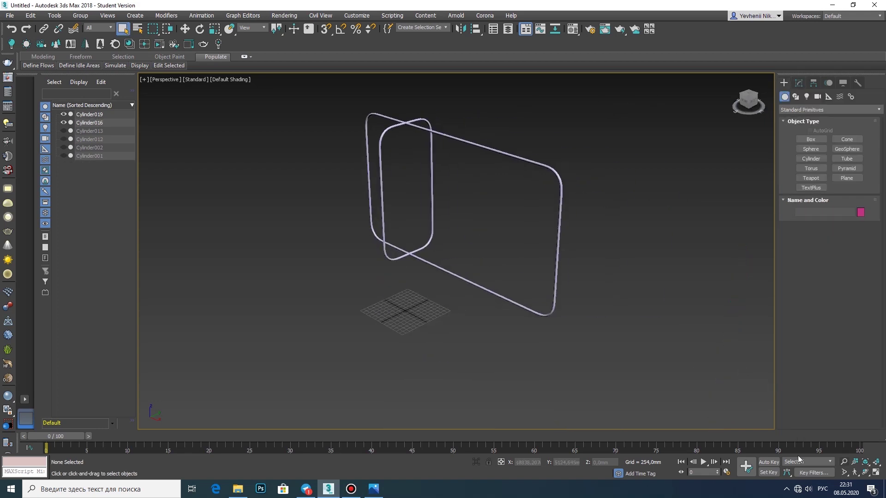
click(374, 489)
key(alt+w)
Select both the large and small frames and zoom in on them.
click(549, 204)
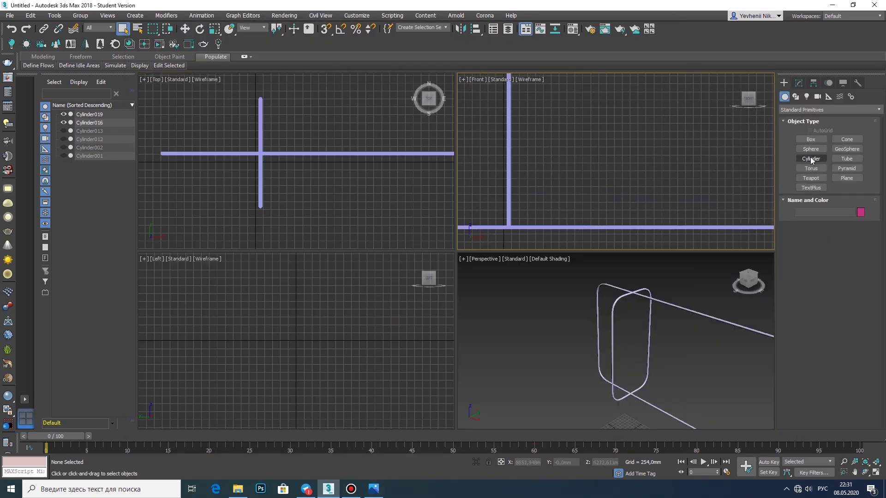
click(808, 160)
scroll(311, 311, down, 5)
scroll(325, 332, down, 3)
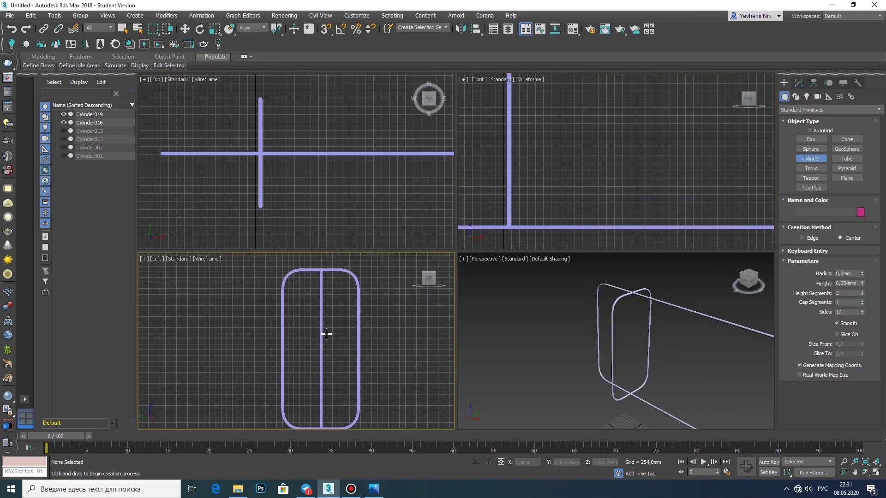
key(alt+w)
click(799, 83)
click(507, 218)
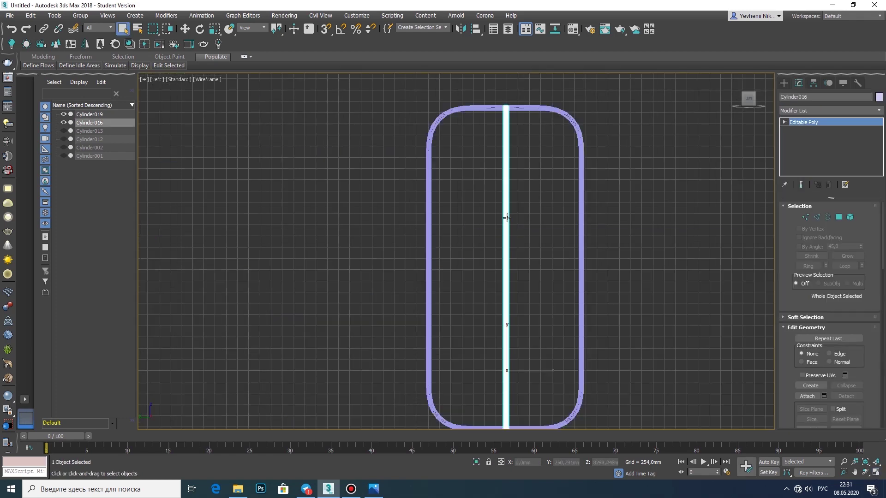
ctrl+click(428, 238)
key(w)
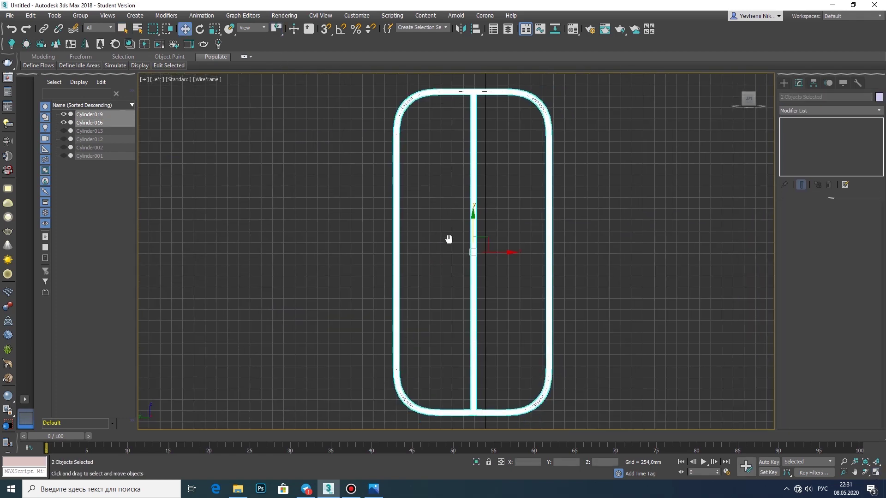
key(z)
Draw a thin cylinder, about 43 mm radius, for the crossbar.
click(783, 82)
click(814, 159)
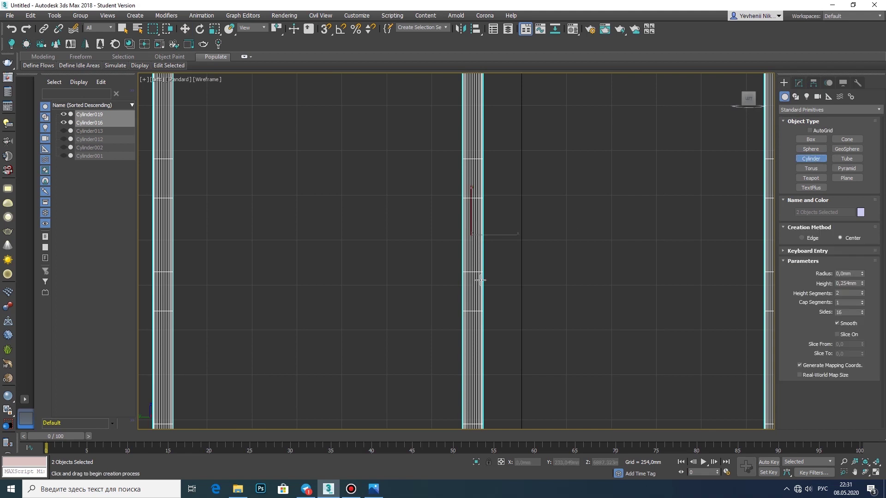
drag(474, 283, 470, 291)
click(469, 240)
key(z)
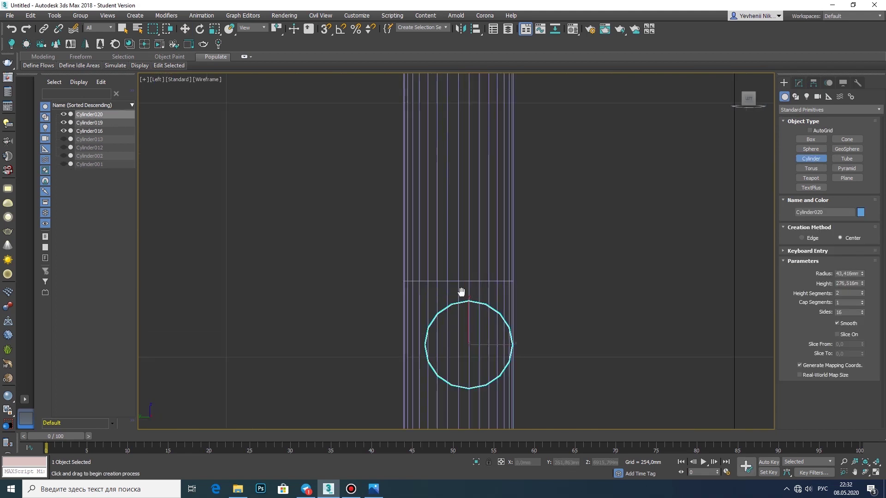
key(w)
click(798, 82)
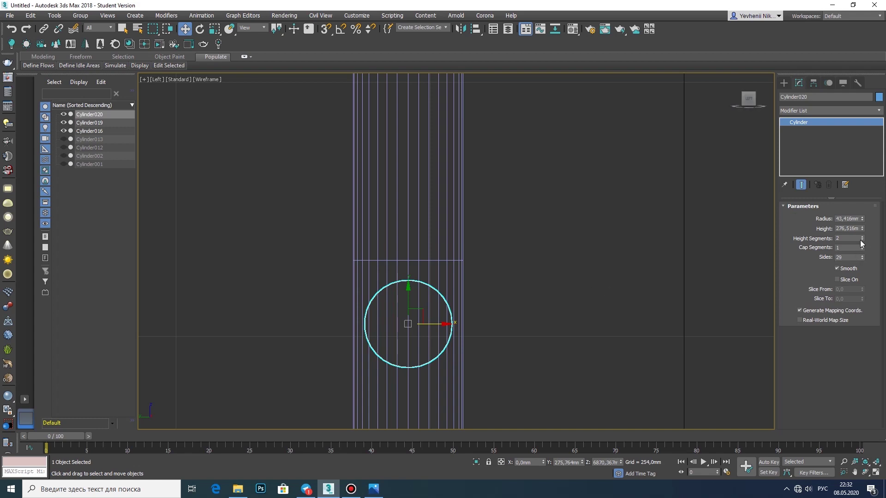
Lengthen the cylinder into a long crossbar and reduce its sides to 24.
click(876, 472)
middle_drag(534, 174, 512, 175)
key(alt+w)
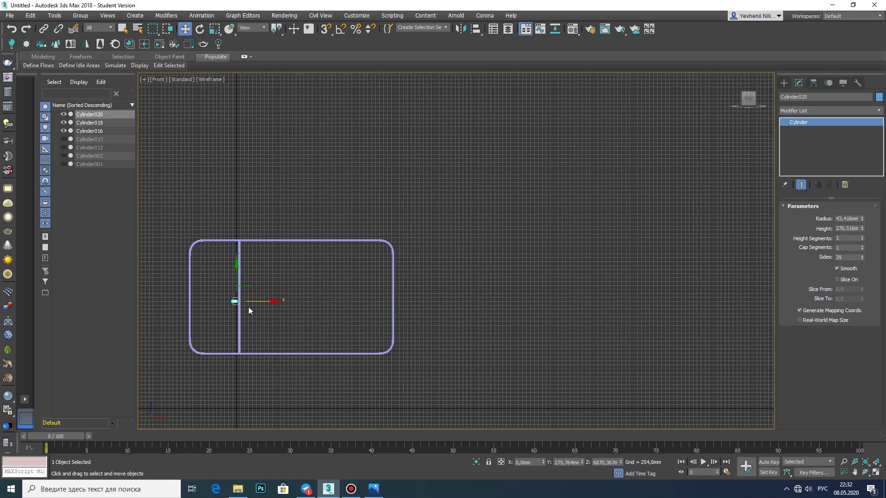
scroll(410, 299, up, 5)
scroll(372, 291, up, 4)
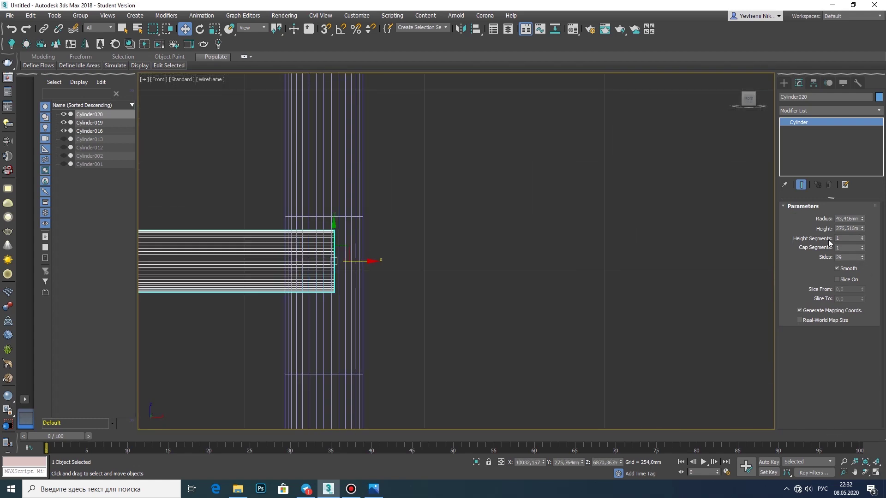
drag(859, 215, 861, 229)
scroll(439, 189, down, 5)
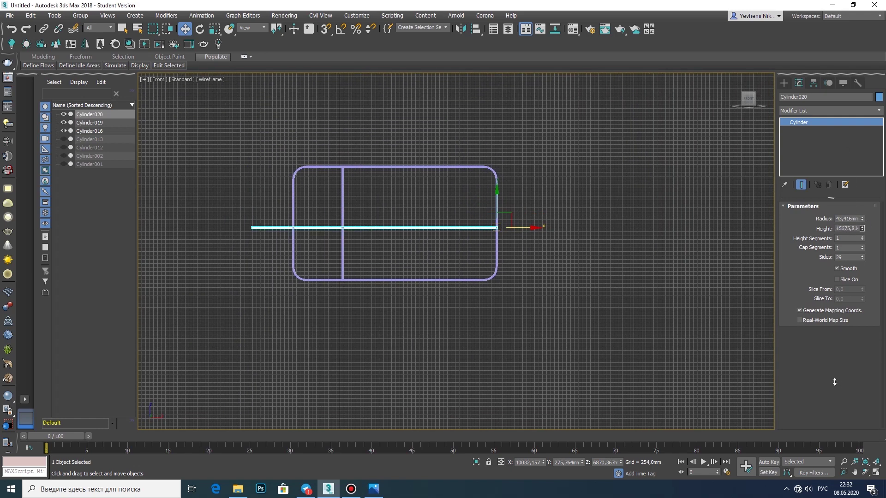
scroll(415, 226, up, 5)
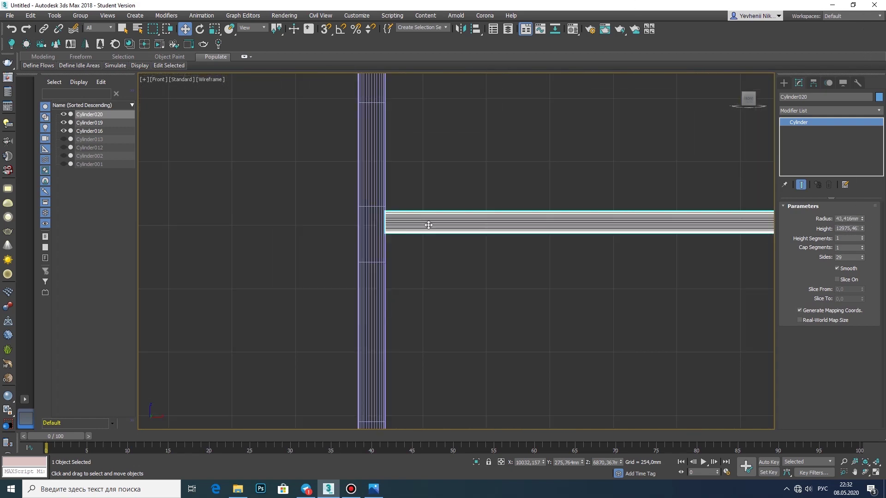
scroll(508, 244, up, 4)
right_click(534, 243)
click(862, 258)
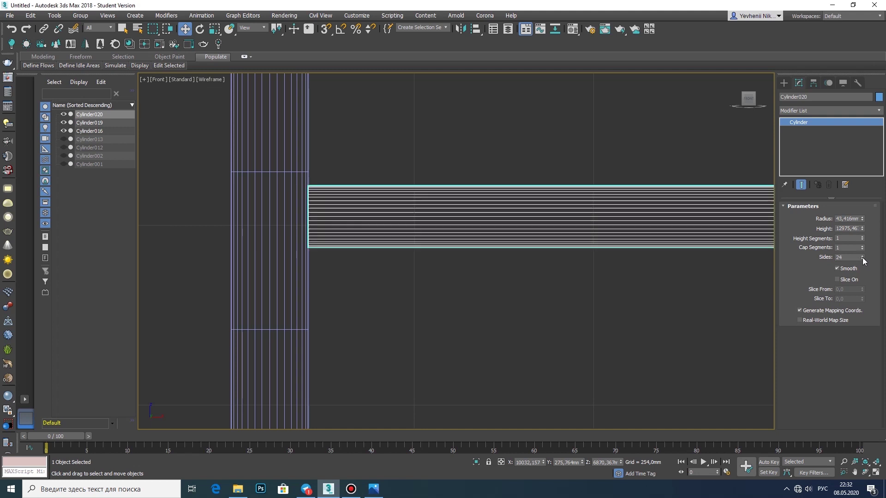
Convert the crossbar to Editable Poly and pull its left-end vertices into the small frame.
right_click(570, 179)
click(701, 287)
key(1)
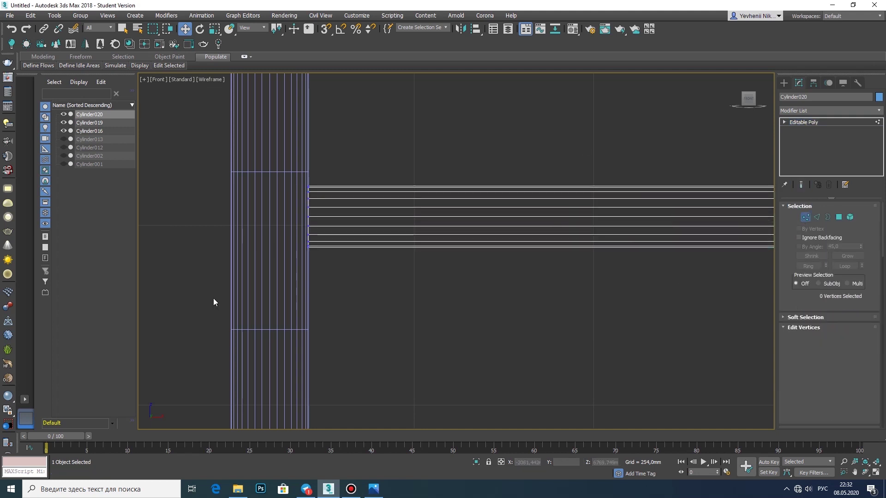
drag(213, 301, 333, 176)
scroll(399, 184, up, 5)
mouse_move(214, 194)
middle_down()
mouse_move(498, 183)
mouse_move(344, 215)
middle_up()
scroll(344, 215, down, 3)
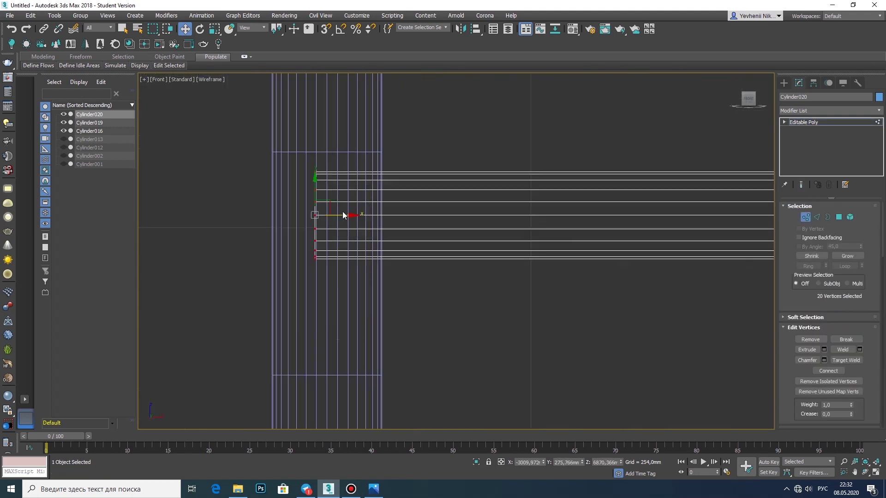
key(alt+w)
alt+middle_drag(603, 340, 681, 348)
Select the large rounded frame Cylinder016 in an enlarged perspective view.
click(784, 83)
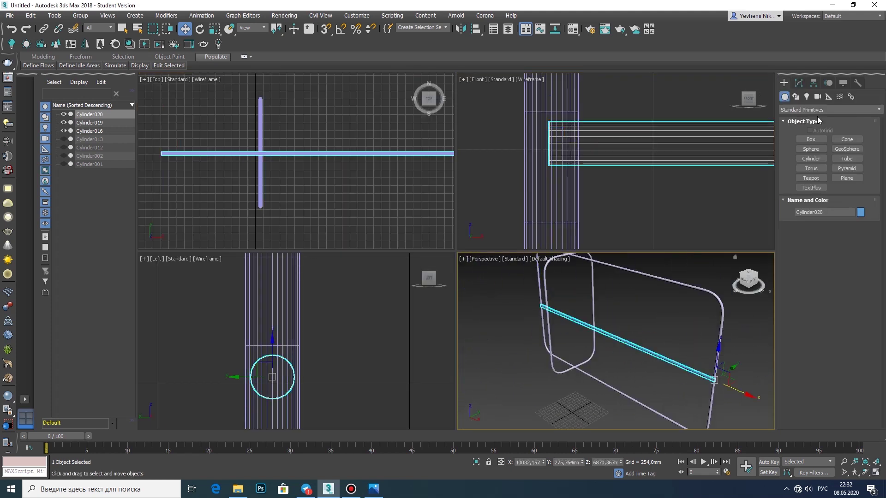
scroll(270, 117, up, 3)
click(257, 187)
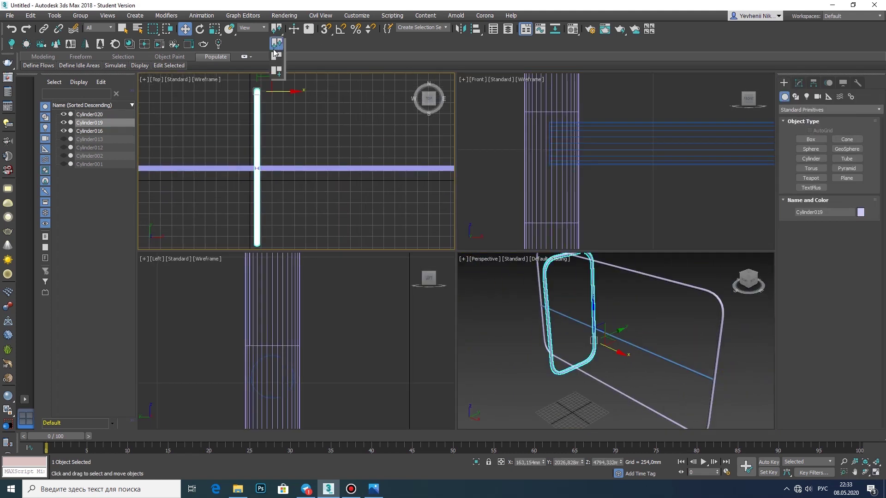
click(720, 332)
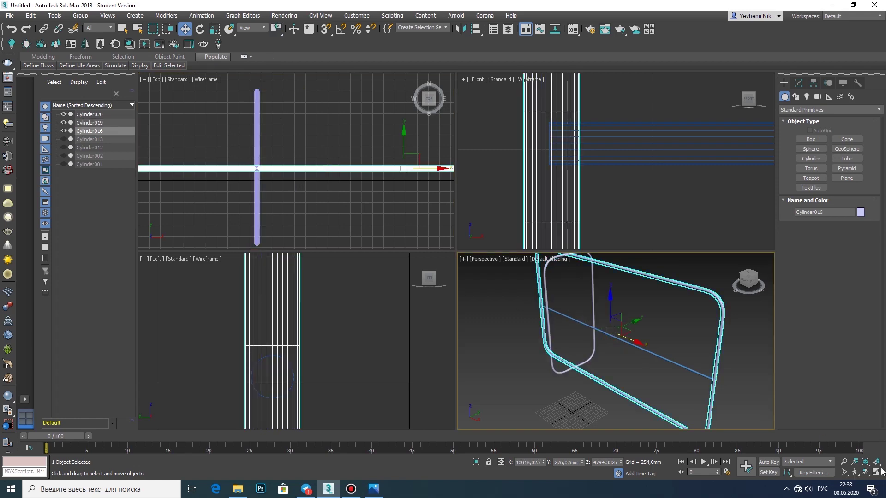
key(alt+w)
middle_drag(553, 301, 554, 314)
Attach the crossbar into Cylinder016, then start a Box primitive.
click(798, 83)
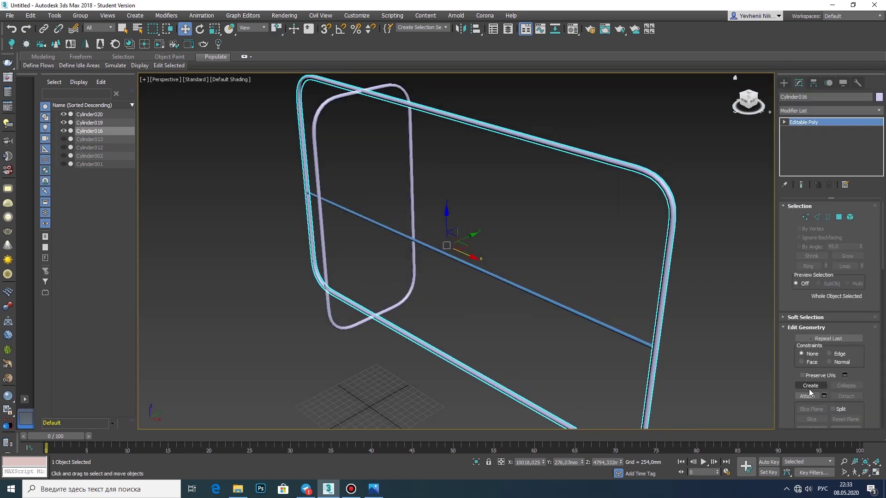
click(611, 330)
click(783, 83)
click(588, 222)
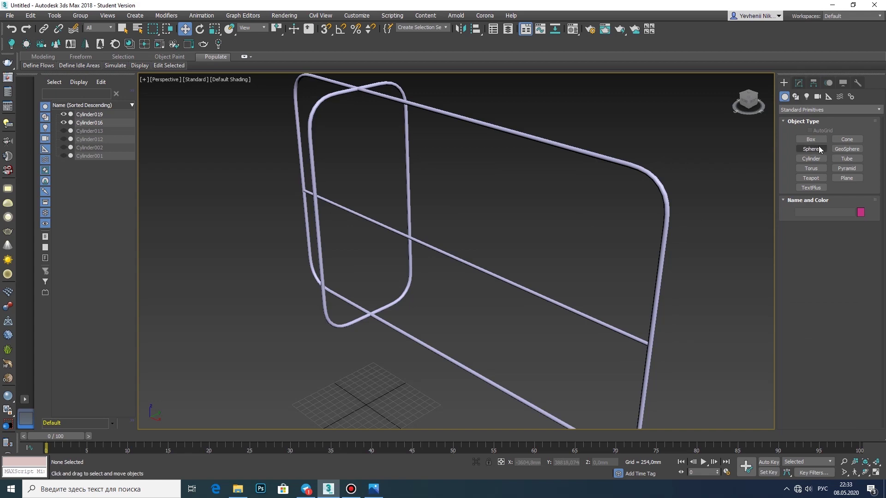
click(810, 139)
key(alt+w)
key(alt+w)
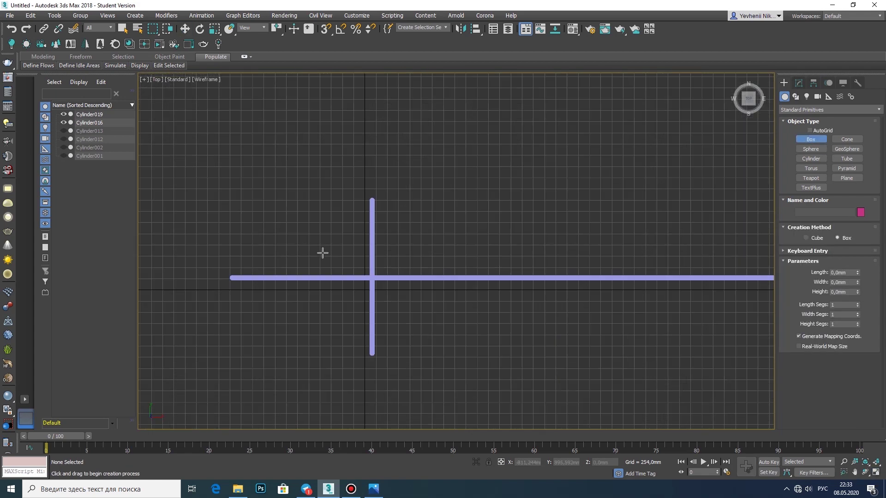
Draw the tabletop box Box001 over the frames' footprint in the top view.
middle_drag(323, 253, 302, 245)
drag(226, 213, 626, 297)
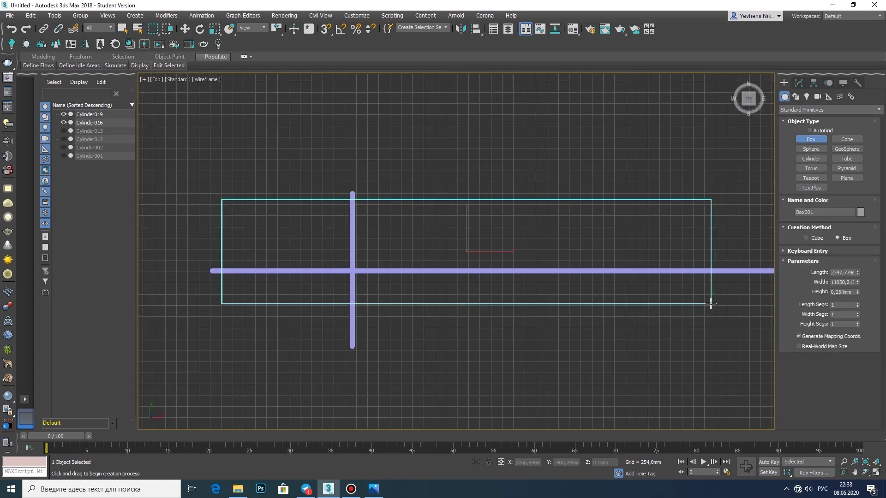
scroll(626, 298, down, 2)
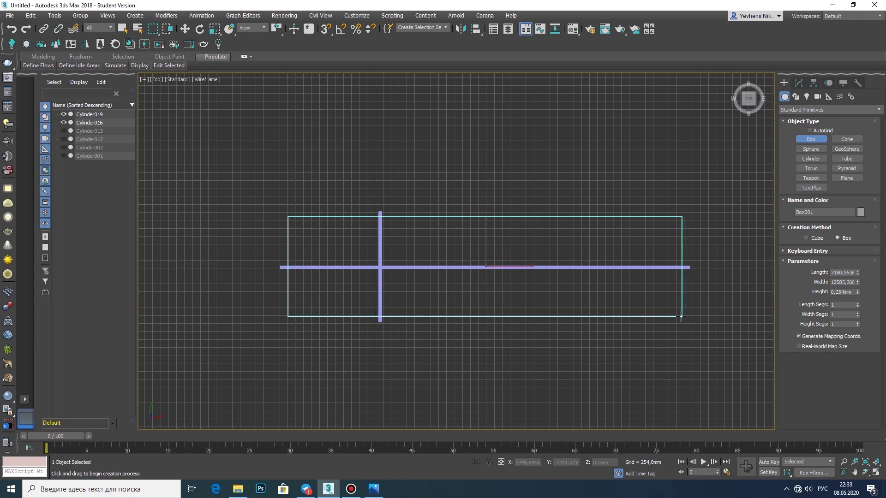
key(alt+w)
scroll(601, 201, down, 3)
scroll(601, 200, down, 3)
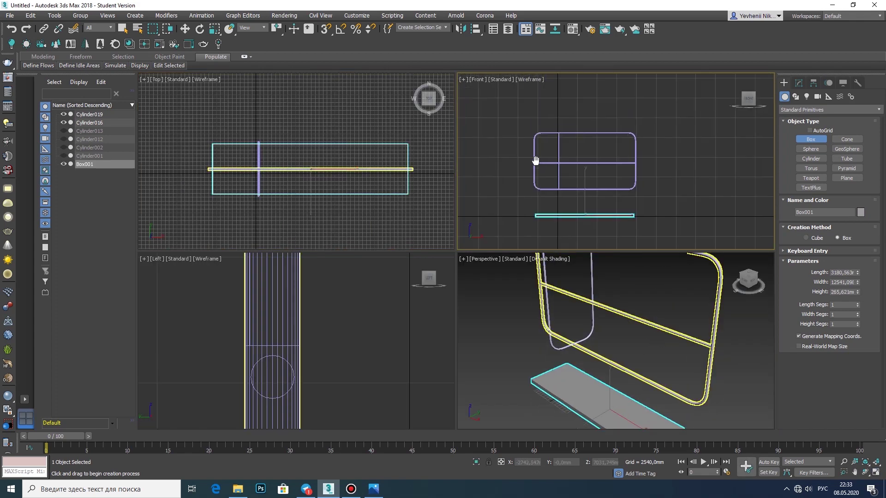
Raise Box001 in the front view up to the top of the frames.
key(alt+w)
key(w)
drag(394, 337, 395, 169)
scroll(399, 231, up, 5)
key(alt+Tab)
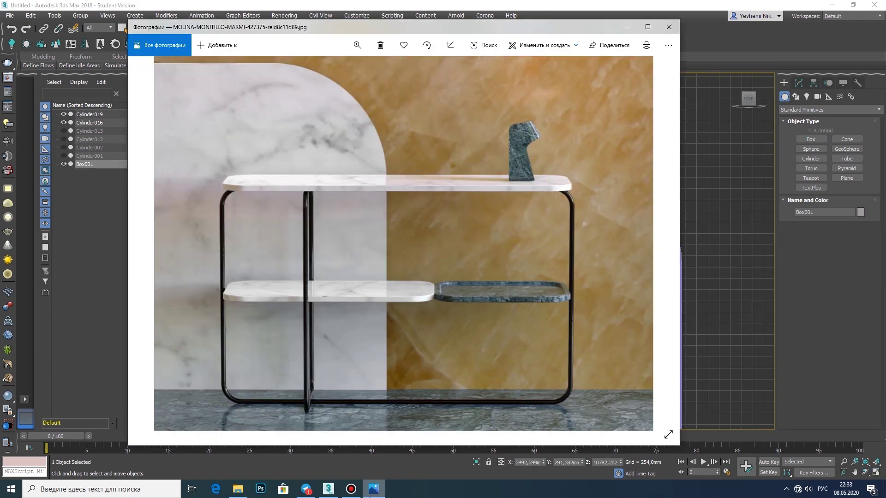
key(alt+Tab)
key(alt+w)
Convert the tabletop box to Editable Poly and select its four vertical corner edges.
right_click(383, 205)
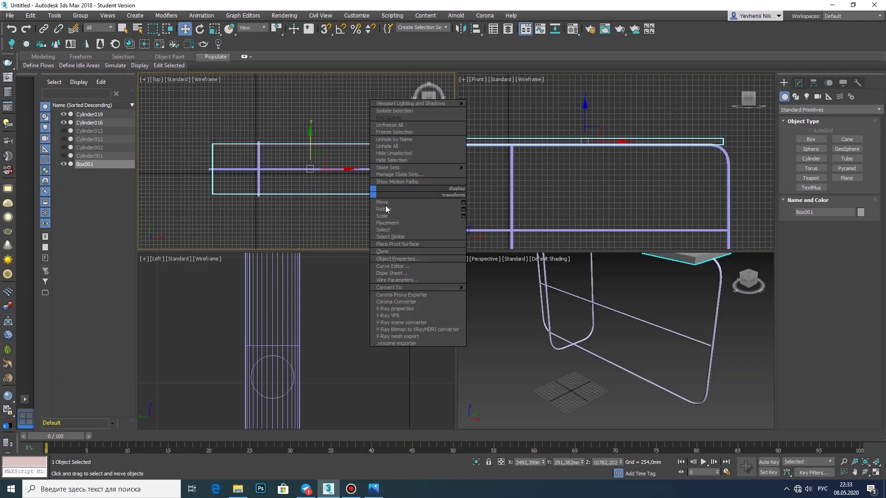
click(491, 289)
key(2)
click(735, 146)
middle_drag(735, 146, 551, 129)
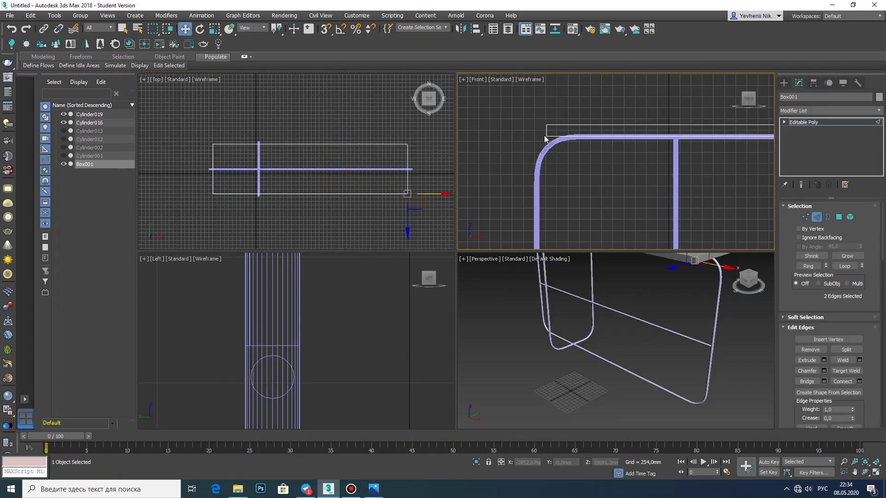
middle_drag(600, 313, 600, 364)
key(alt+w)
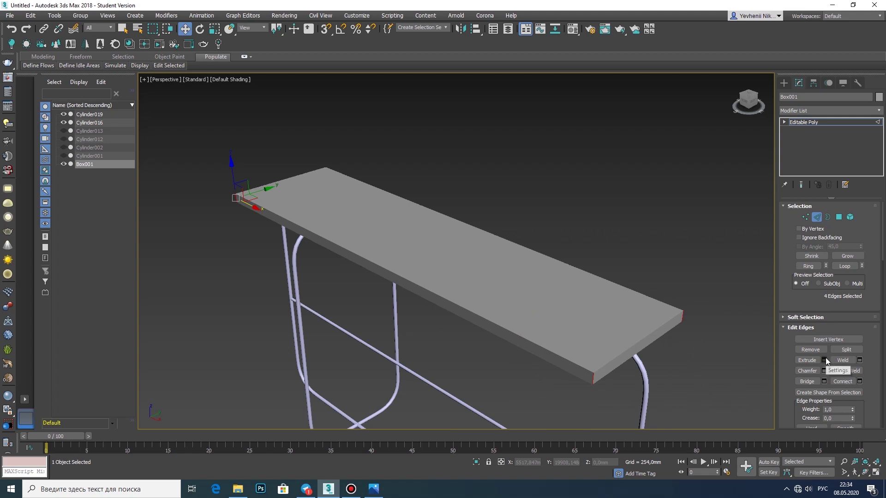
Chamfer the corner edges at 378.575 mm with 6 segments, with Edged Faces shown.
click(824, 371)
scroll(557, 320, up, 5)
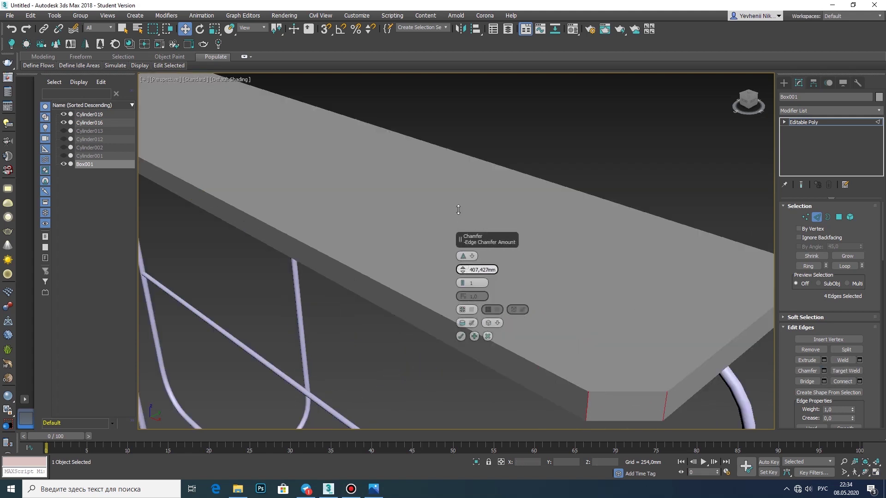
scroll(576, 283, down, 3)
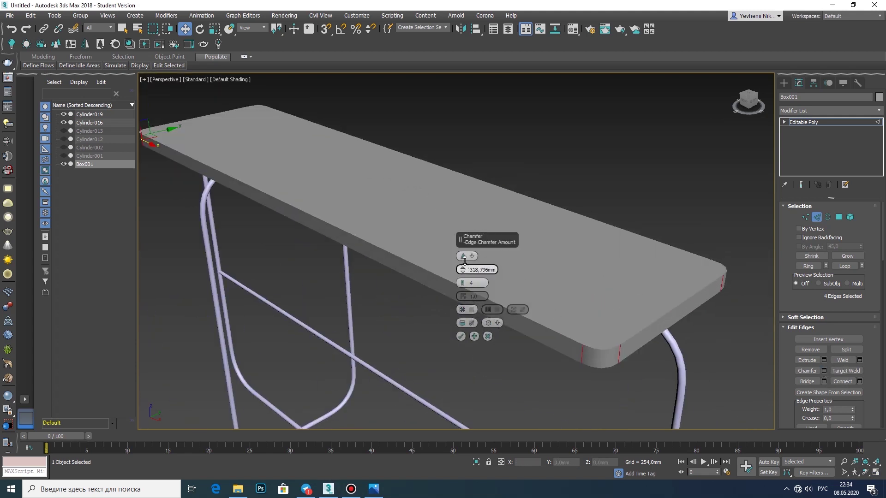
click(228, 79)
click(259, 174)
scroll(314, 262, up, 2)
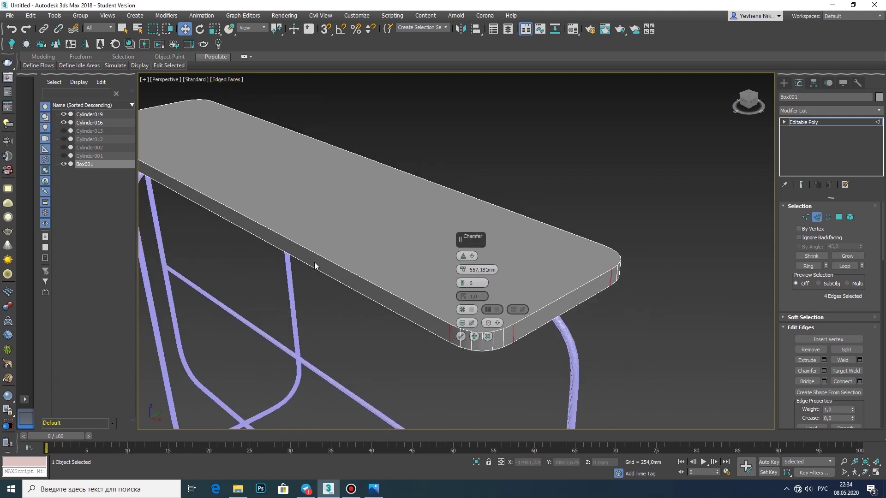
scroll(432, 271, up, 1)
scroll(464, 271, up, 1)
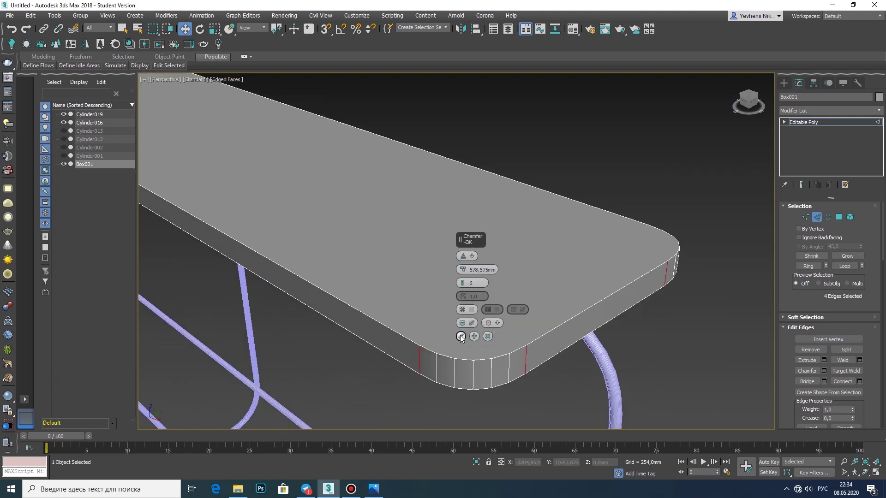
click(461, 337)
scroll(603, 245, down, 3)
Inset the top face by 120.143 mm and extrude it down −51.622 mm.
key(4)
click(480, 259)
scroll(480, 259, up, 2)
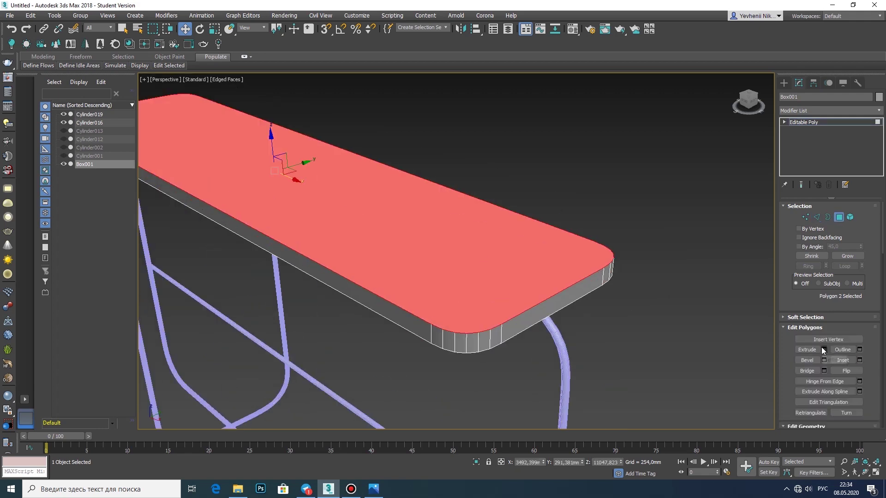
click(859, 359)
scroll(543, 237, up, 1)
mouse_move(463, 270)
mouse_down()
mouse_move(461, 256)
mouse_move(461, 319)
mouse_up()
key(shift+e)
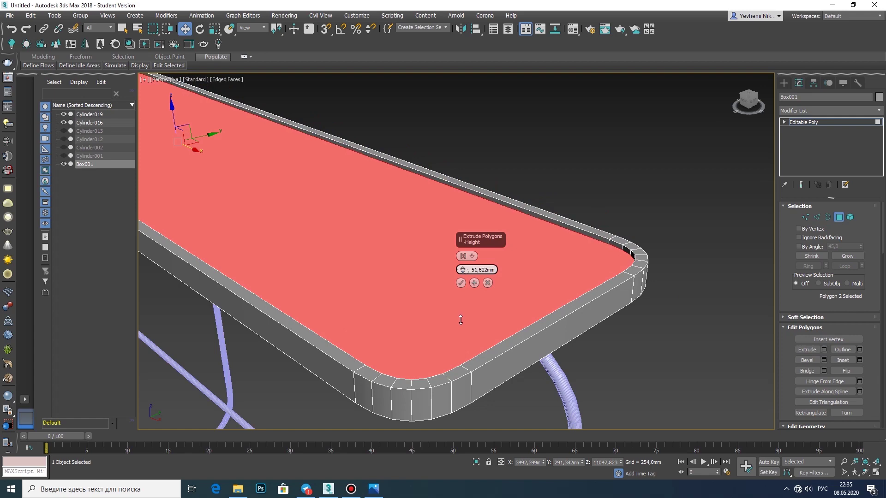
scroll(462, 281, down, 5)
In Vertex mode, maximize the Front view and select all the tabletop's vertices.
key(1)
key(alt+w)
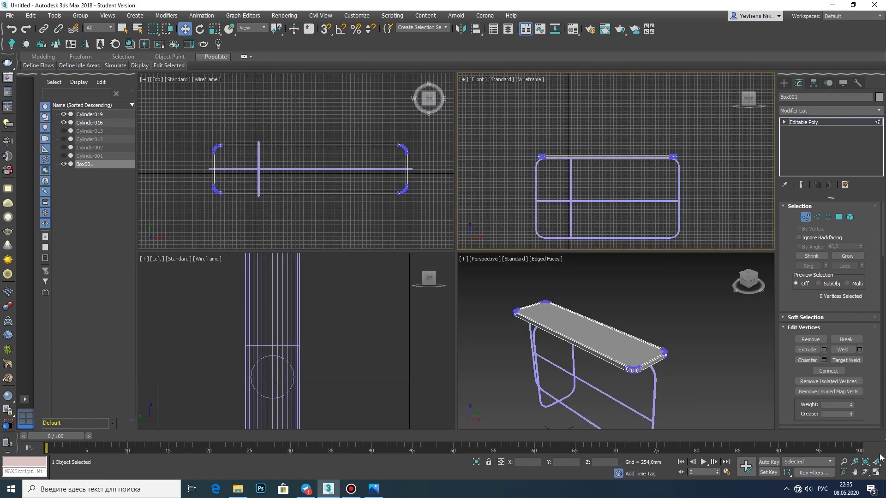
key(alt+w)
scroll(492, 378, down, 2)
drag(671, 237, 669, 234)
scroll(398, 226, up, 5)
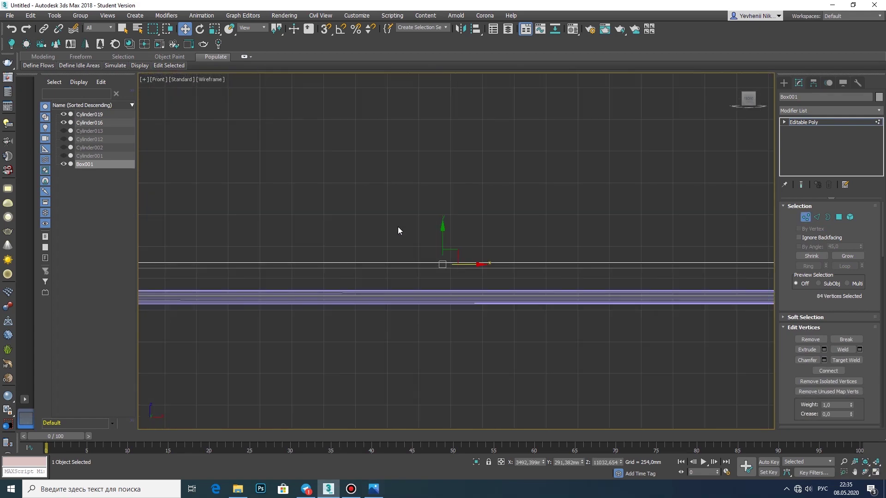
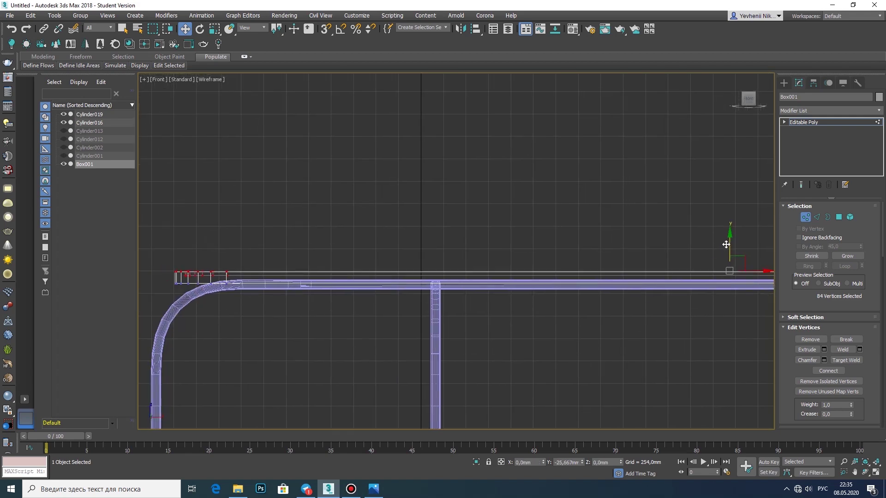
Show all four viewports, then maximize the Perspective view and orbit onto the tabletop.
scroll(728, 245, down, 3)
key(alt+w)
middle_drag(649, 349, 609, 313)
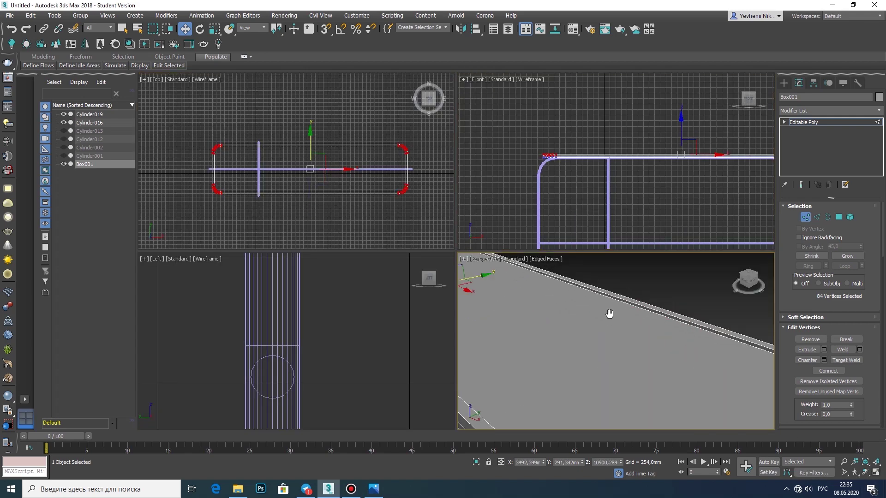
click(876, 471)
click(865, 472)
mouse_move(512, 259)
mouse_down()
mouse_move(562, 275)
mouse_move(529, 313)
mouse_move(515, 239)
mouse_move(534, 299)
mouse_move(499, 220)
mouse_up()
Enter Edge mode and frame the tabletop corner from below.
scroll(498, 220, up, 5)
key(w)
key(2)
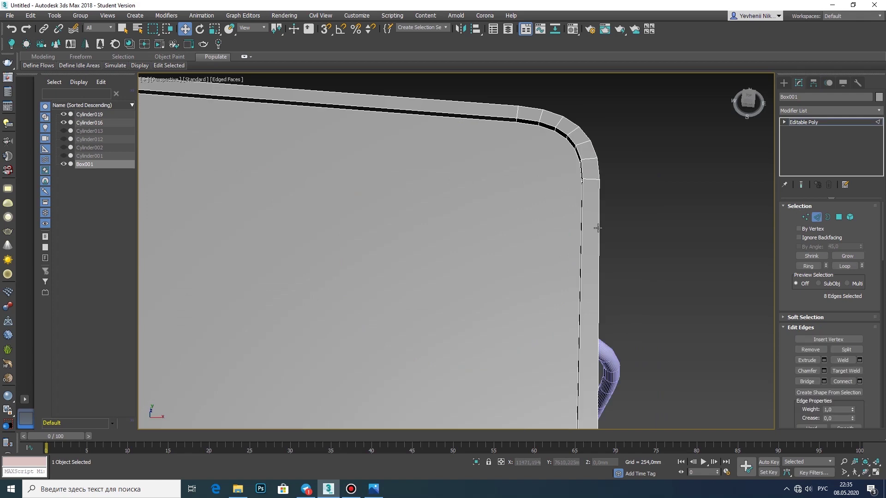
alt+middle_drag(500, 109, 525, 148)
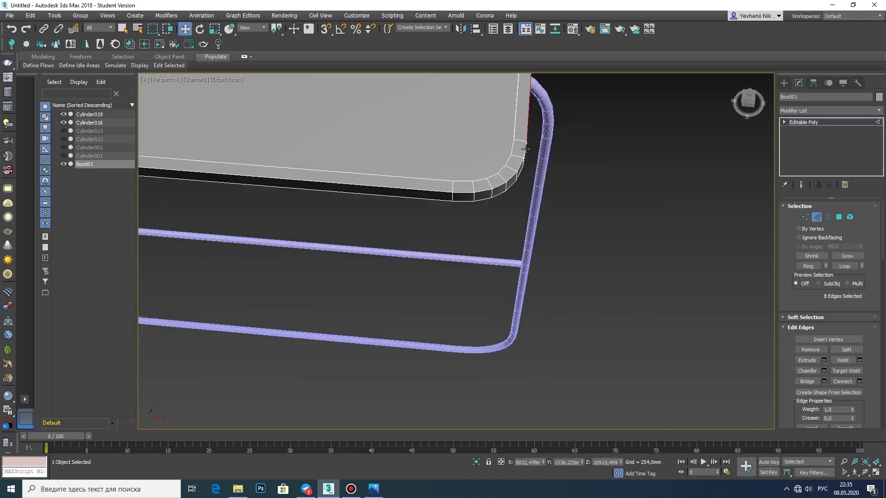
middle_drag(503, 185, 517, 256)
Chamfer the rim edges with the amount reduced to about 19 mm.
click(823, 370)
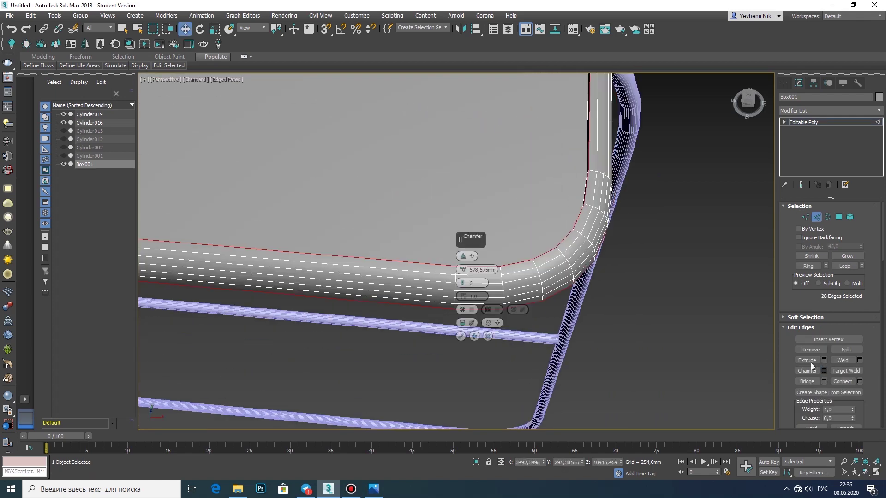
mouse_move(460, 353)
mouse_down()
mouse_move(460, 377)
mouse_move(461, 337)
mouse_up()
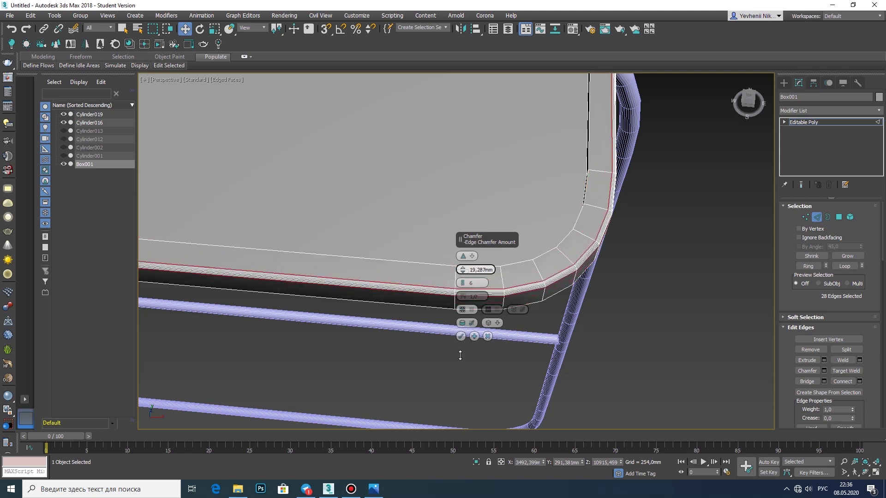
click(461, 337)
scroll(486, 270, up, 2)
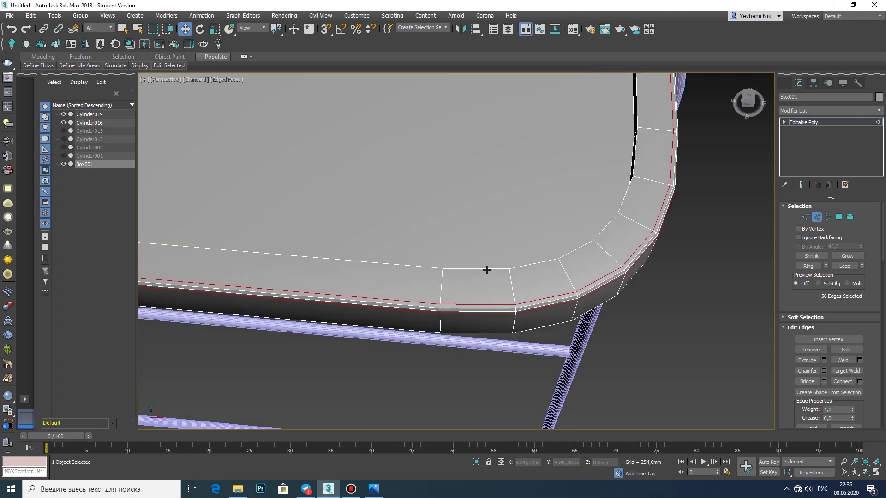
key(w)
scroll(437, 267, down, 3)
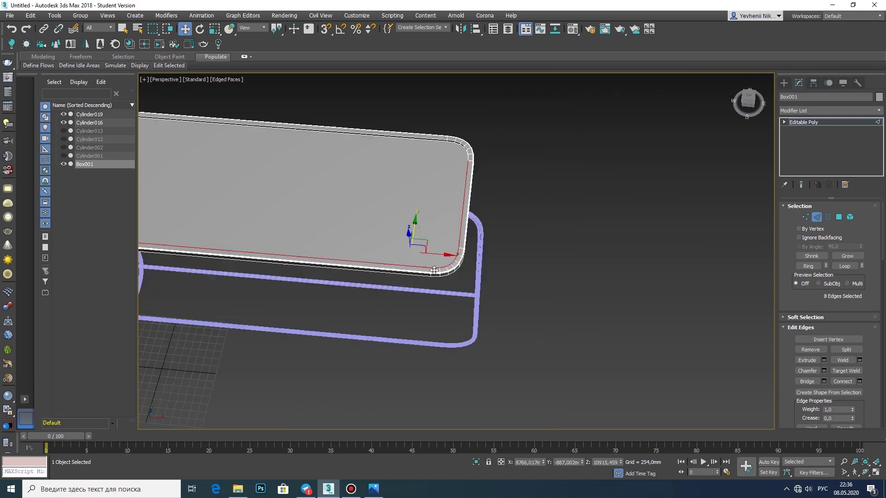
alt+middle_drag(462, 259, 622, 277)
scroll(623, 277, up, 5)
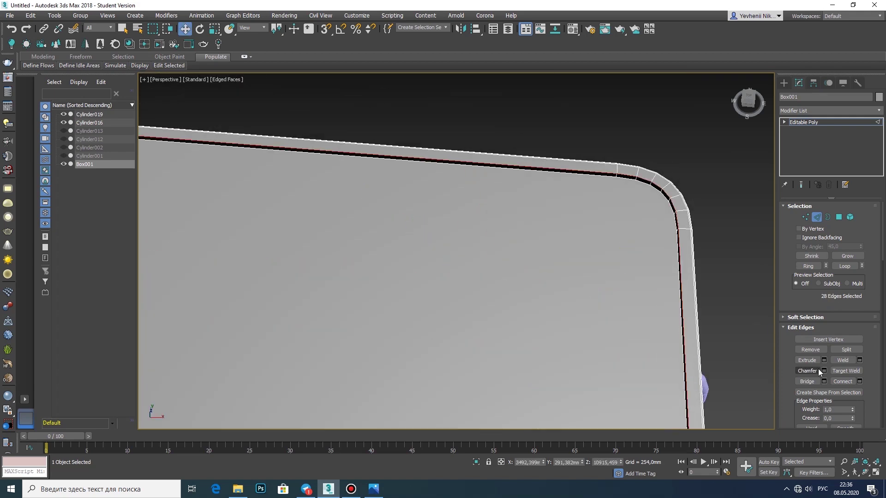
Cancel the chamfer preview and pick an edge path along the rim corner.
click(823, 370)
click(490, 307)
alt+middle_drag(490, 306, 637, 198)
click(677, 197)
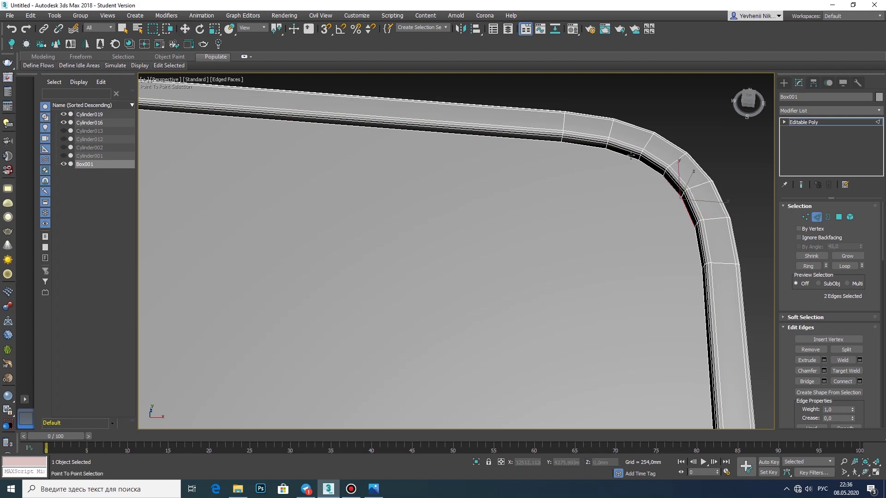
key(w)
scroll(706, 349, down, 4)
middle_drag(323, 231, 600, 239)
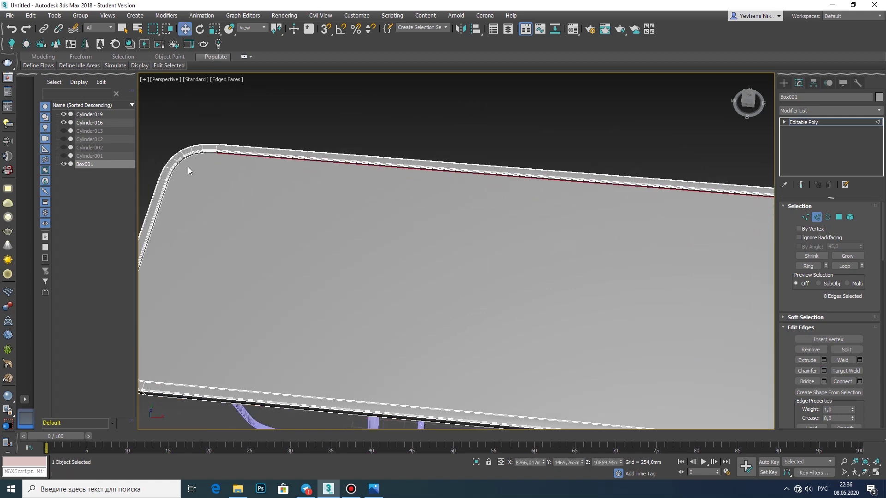
scroll(431, 104, up, 4)
Orbit around the tabletop to inspect its rounded rim corners.
key(w)
scroll(277, 310, down, 4)
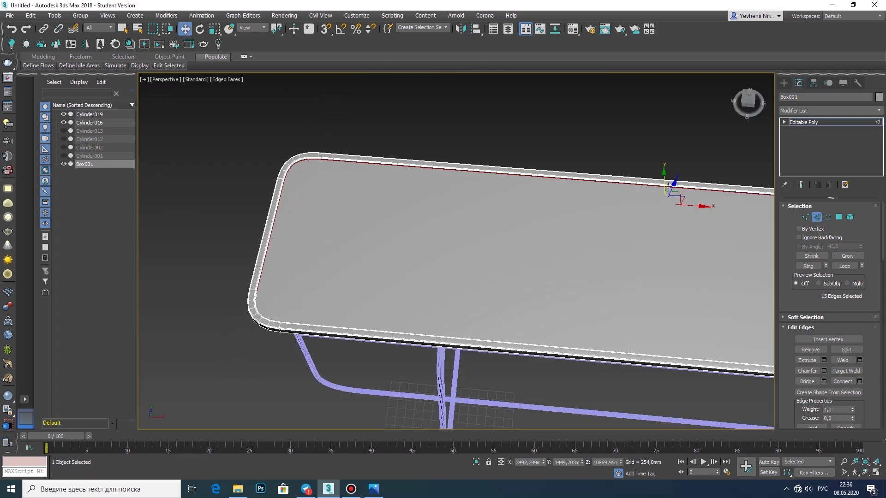
drag(447, 246, 227, 303)
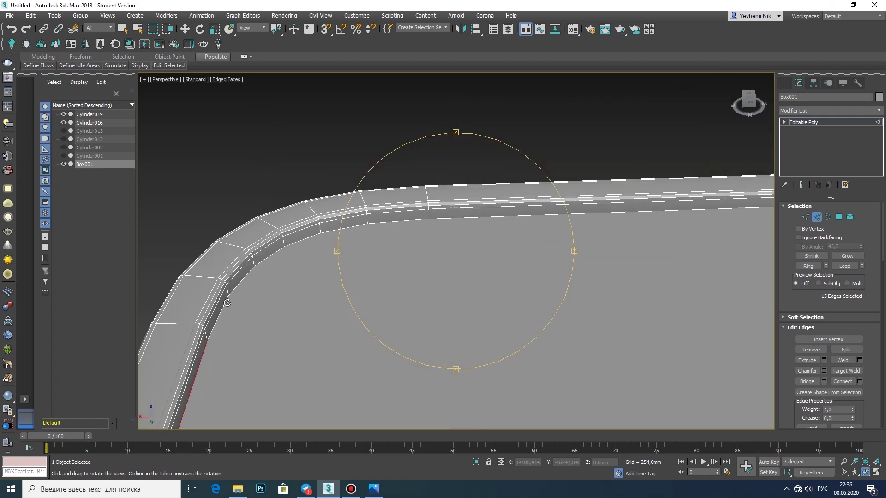
key(w)
scroll(516, 218, down, 4)
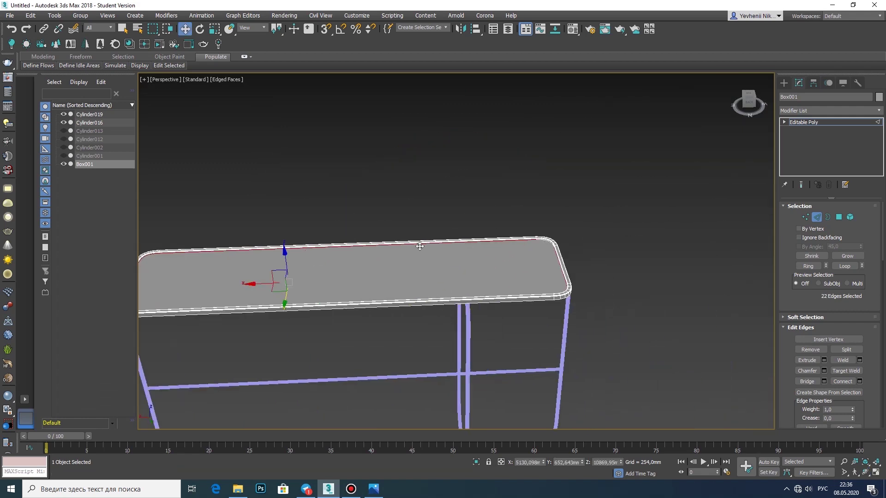
scroll(582, 272, up, 4)
key(w)
scroll(670, 264, down, 4)
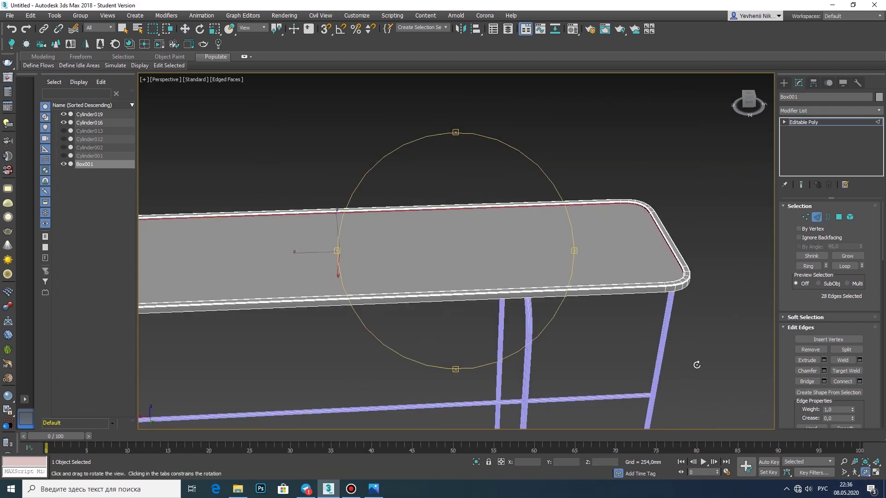
drag(697, 365, 375, 253)
key(w)
scroll(354, 161, up, 5)
Chamfer the rim again at about 6.8 mm with 3 segments.
click(824, 371)
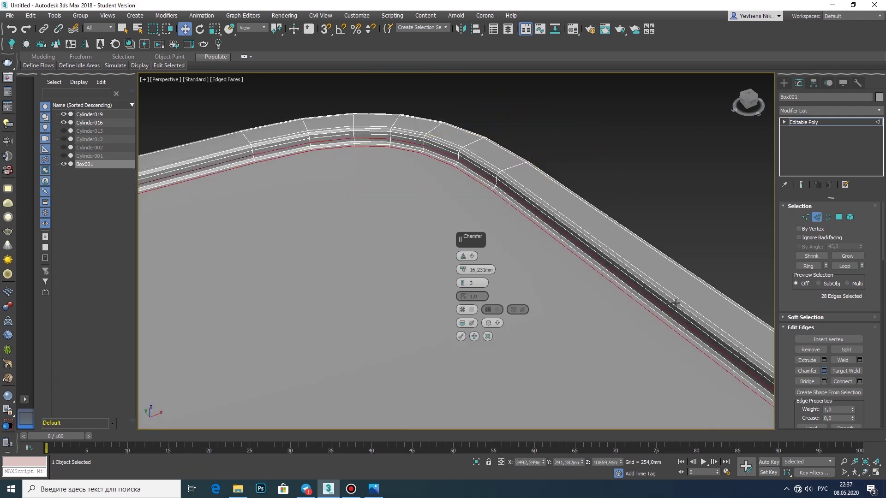
drag(459, 270, 456, 271)
click(467, 323)
scroll(494, 218, down, 5)
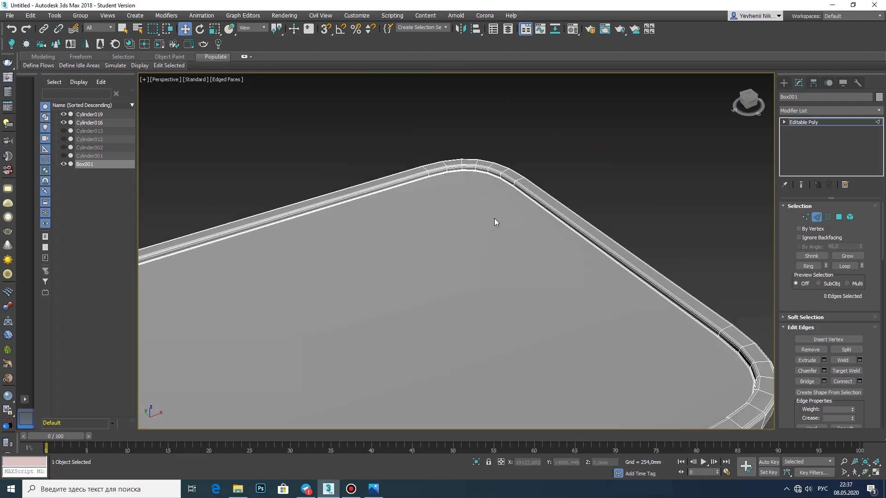
click(783, 83)
scroll(671, 264, down, 6)
Hide the Cylinder016 tube frame, keeping Box001 selected.
click(607, 326)
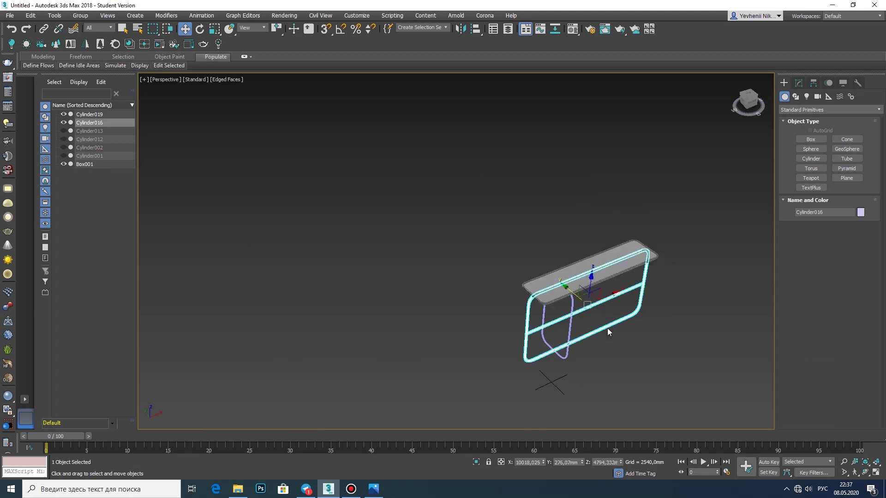
click(578, 269)
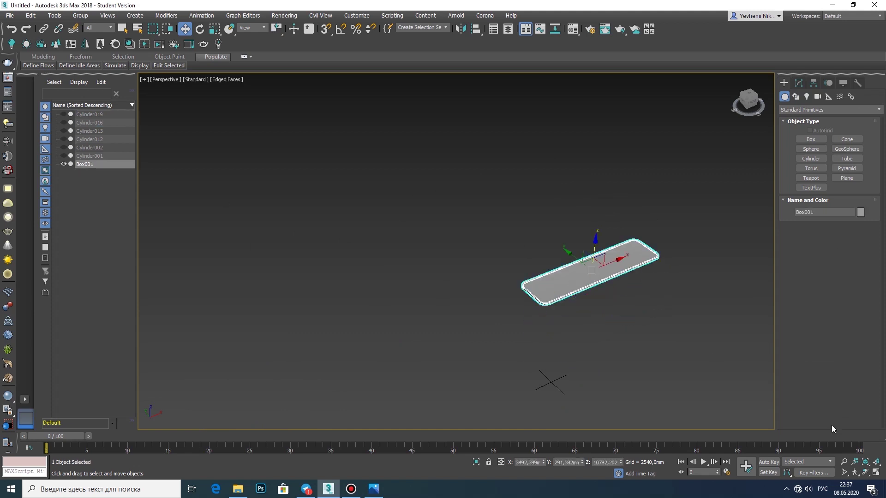
alt+middle_drag(578, 270, 512, 251)
scroll(512, 251, up, 5)
scroll(499, 186, up, 3)
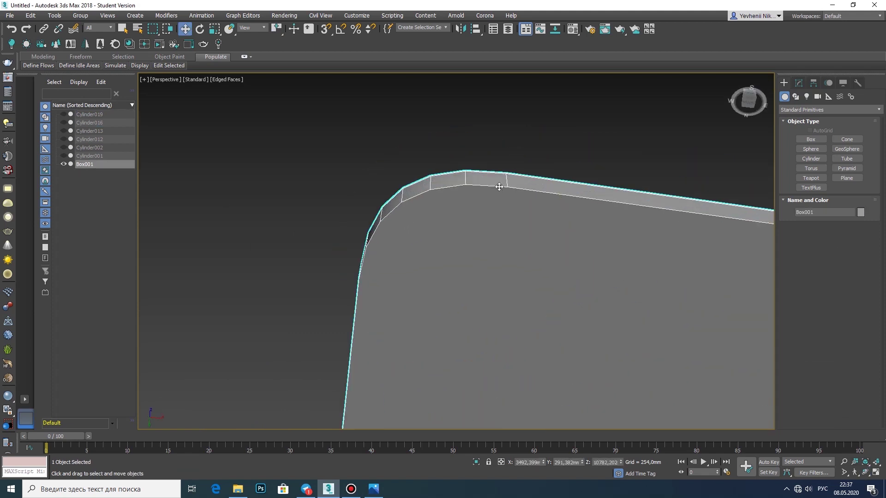
Select the 28 rim edges around the tabletop corner in Edge mode.
click(803, 82)
key(2)
click(498, 189)
scroll(372, 321, down, 3)
key(w)
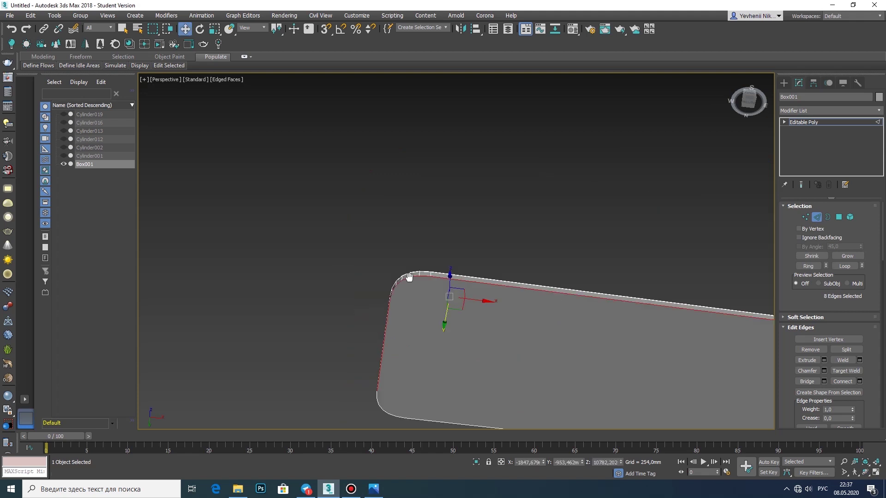
middle_drag(396, 296, 303, 278)
ctrl+click(302, 278)
alt+middle_drag(514, 327, 425, 271)
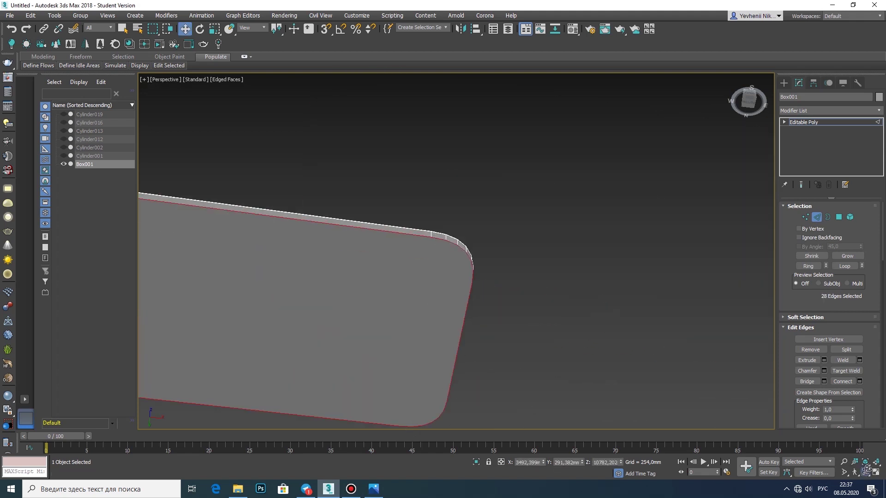
click(866, 470)
drag(465, 301, 420, 283)
scroll(420, 283, up, 5)
drag(413, 204, 518, 370)
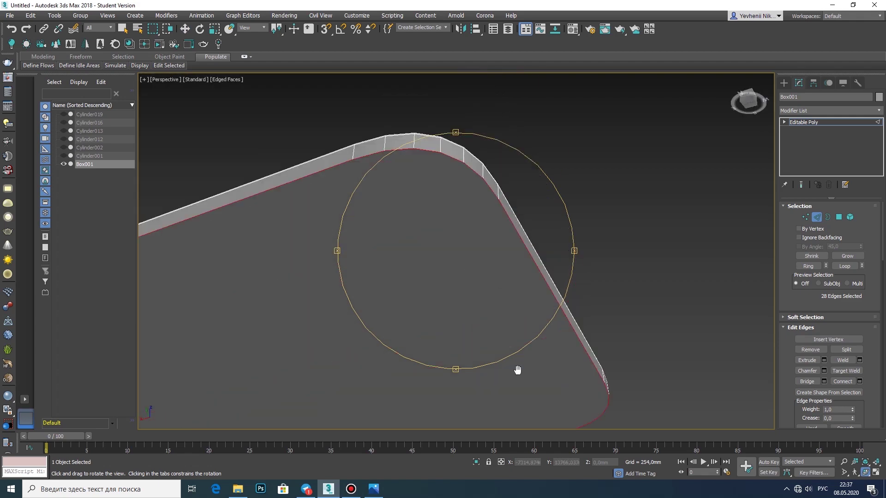
Chamfer the 28 selected rim edges and view the whole tabletop.
click(823, 370)
click(466, 318)
scroll(443, 160, up, 3)
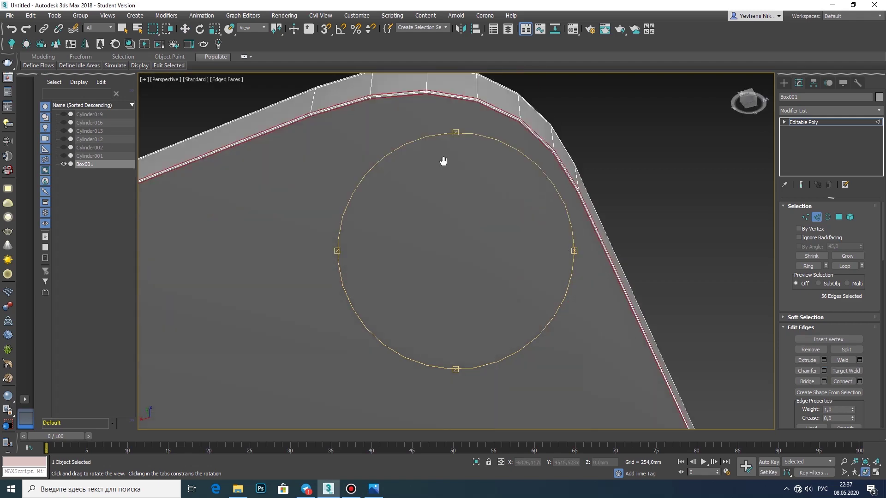
mouse_move(460, 196)
mouse_down()
mouse_move(505, 307)
mouse_move(500, 326)
mouse_up()
scroll(500, 326, down, 3)
scroll(476, 211, up, 4)
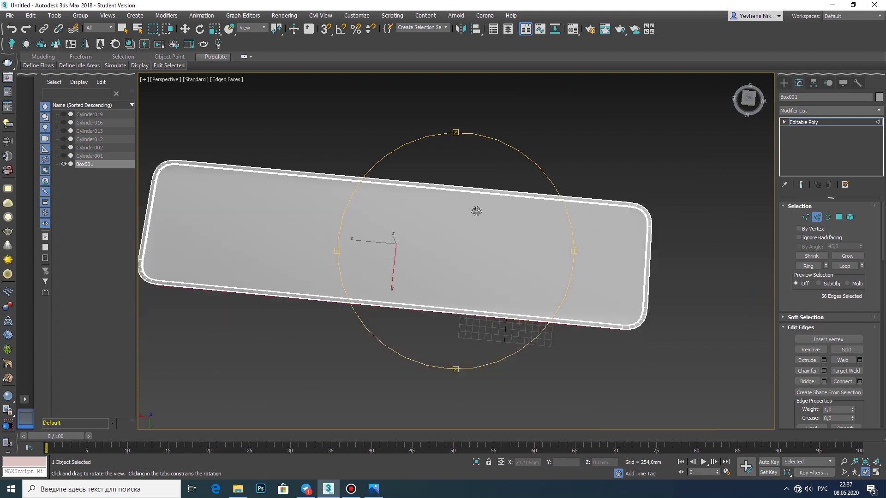
drag(476, 210, 519, 164)
Return Box001 to object level and start the Editable Poly Cut tool.
key(w)
click(826, 122)
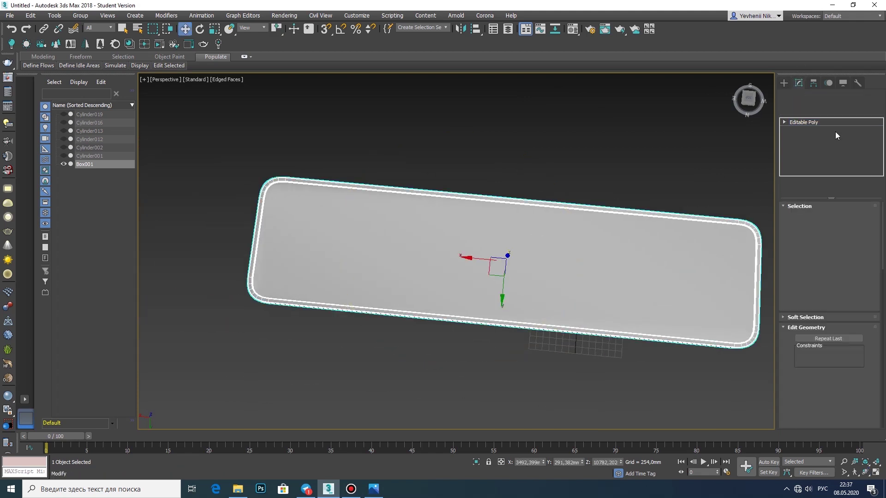
scroll(854, 193, down, 5)
scroll(871, 252, down, 5)
scroll(868, 341, down, 5)
scroll(868, 341, up, 5)
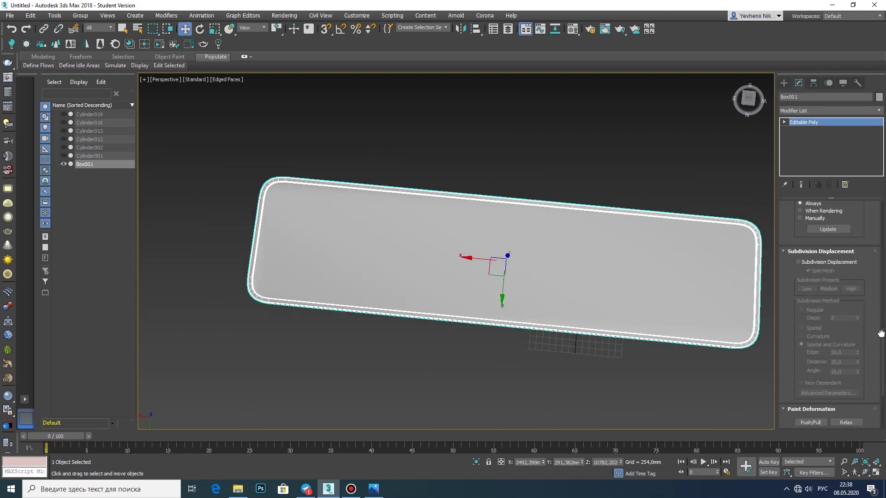
scroll(868, 323, up, 5)
click(845, 321)
scroll(332, 177, up, 5)
scroll(333, 177, up, 4)
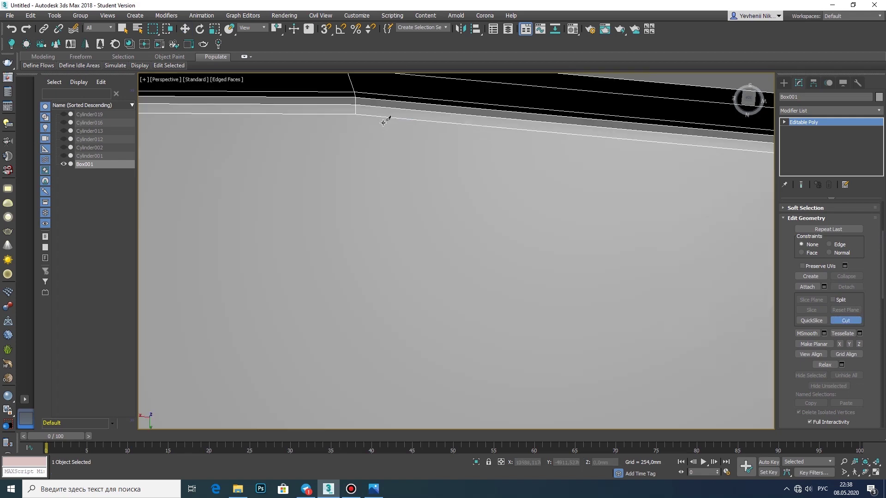
Cut new edges from the top edge toward the rounded tabletop corner.
click(355, 116)
scroll(341, 326, down, 5)
scroll(336, 227, up, 5)
mouse_move(336, 228)
middle_down()
mouse_move(401, 83)
mouse_move(378, 215)
mouse_move(417, 321)
middle_up()
scroll(415, 337, down, 2)
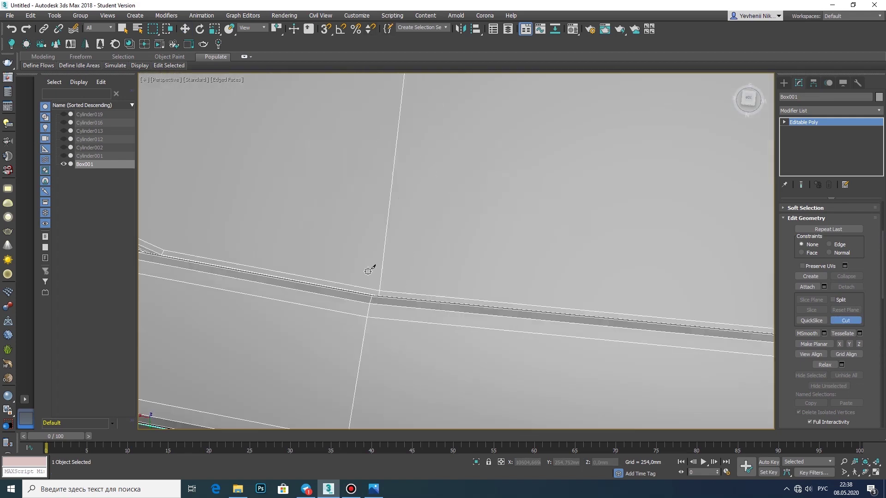
scroll(341, 125, down, 3)
scroll(341, 125, up, 4)
middle_drag(443, 103, 471, 182)
scroll(471, 182, down, 4)
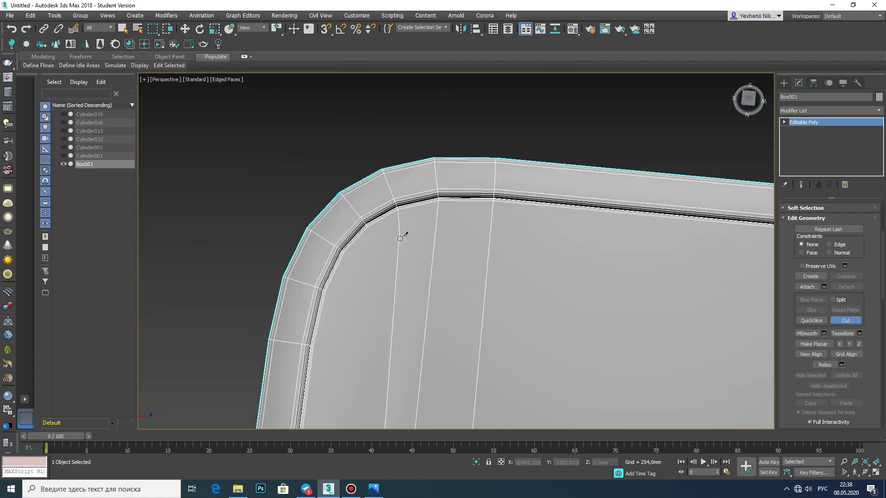
scroll(403, 232, up, 5)
scroll(243, 273, down, 2)
scroll(358, 223, down, 3)
scroll(433, 158, up, 5)
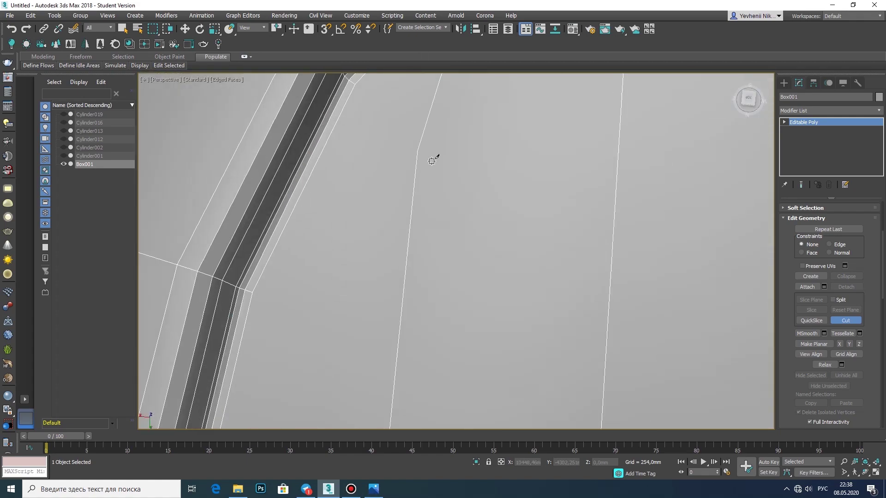
middle_drag(433, 159, 429, 228)
Zoom in and out on the board's corner to inspect the new cut edges.
scroll(451, 132, down, 3)
scroll(368, 302, up, 4)
scroll(386, 257, down, 2)
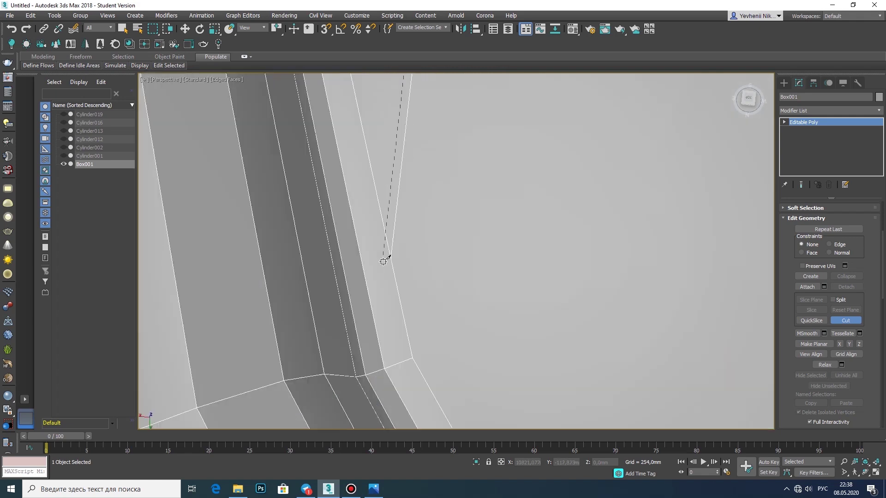
scroll(374, 253, up, 2)
scroll(375, 277, down, 3)
scroll(376, 308, up, 3)
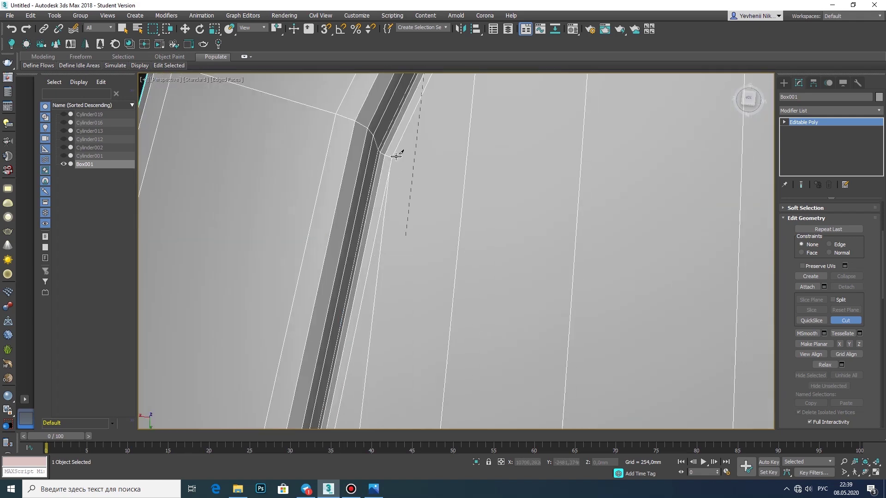
scroll(393, 154, down, 2)
scroll(395, 231, down, 1)
scroll(351, 323, up, 2)
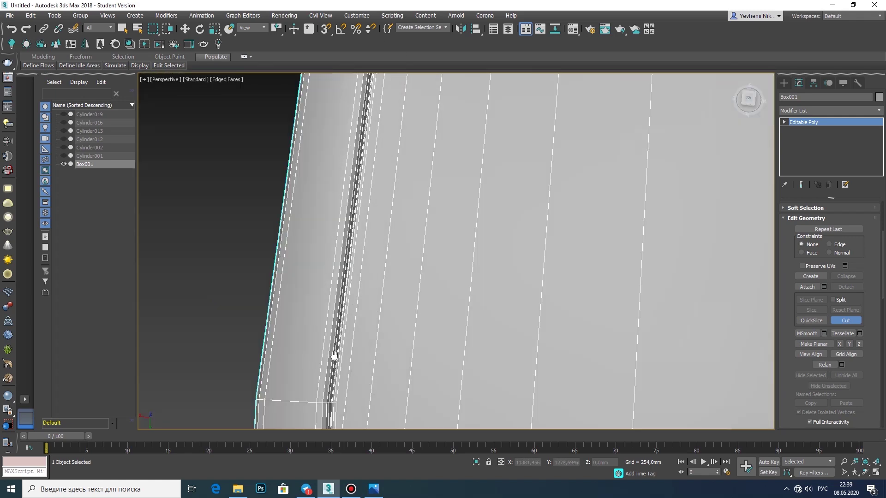
scroll(333, 358, up, 1)
scroll(416, 295, down, 2)
scroll(401, 200, up, 2)
scroll(415, 200, down, 2)
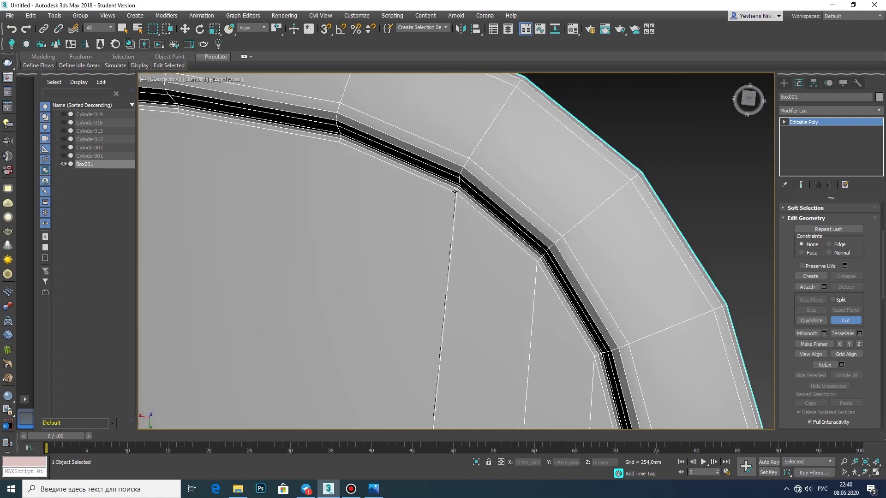
scroll(434, 200, up, 1)
scroll(438, 226, down, 2)
scroll(448, 300, up, 2)
scroll(416, 277, down, 2)
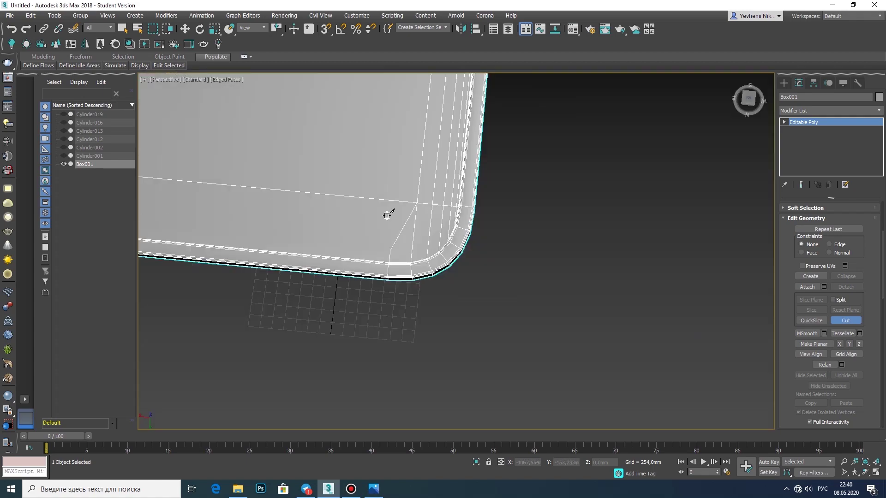
scroll(462, 259, up, 3)
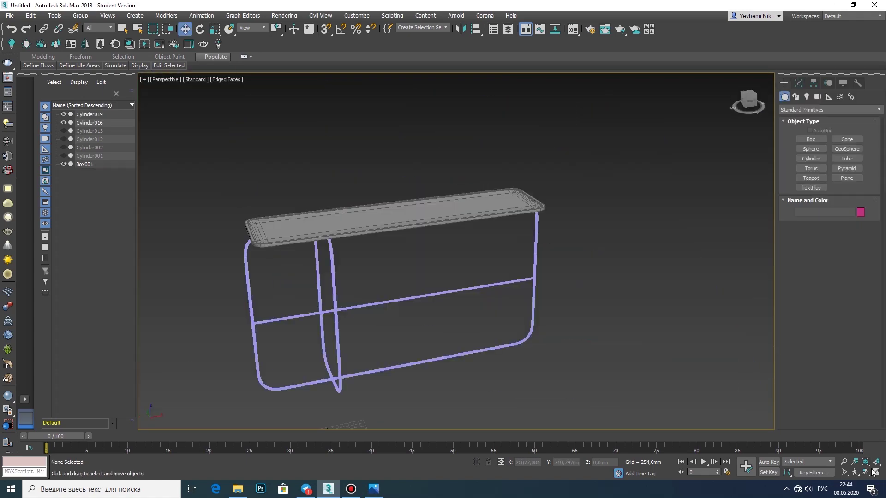
Clone the tabletop board Box001 down onto the lower crossbar as Box002 in Front view.
click(873, 472)
key(alt+w)
click(437, 238)
scroll(461, 184, down, 2)
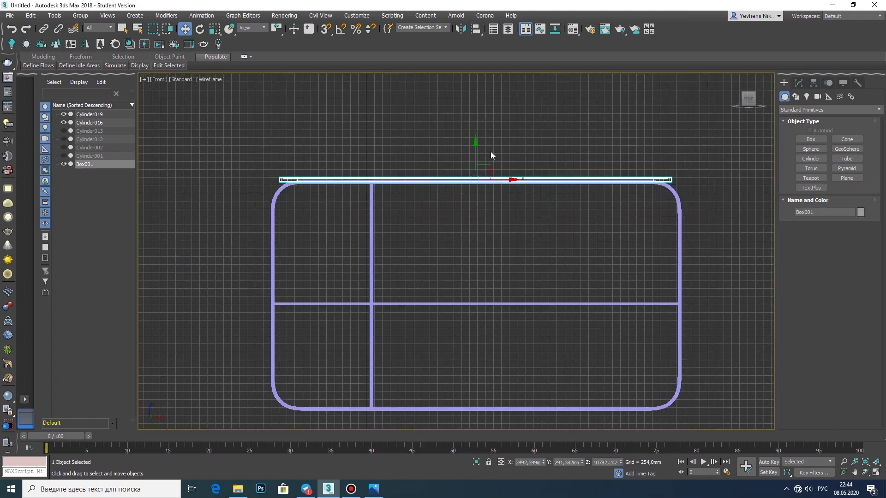
shift+drag(476, 152, 470, 266)
key(Return)
Move Box002's right-end vertices to size it as the long left shelf.
click(373, 489)
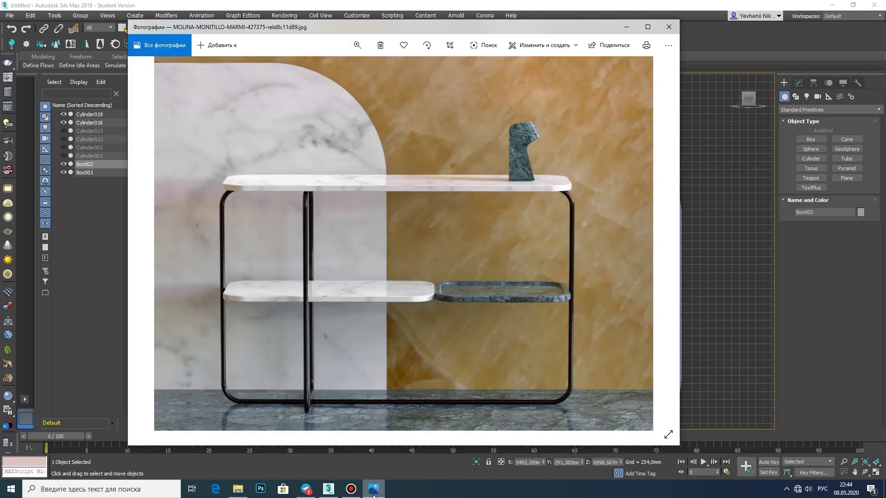
scroll(484, 323, up, 3)
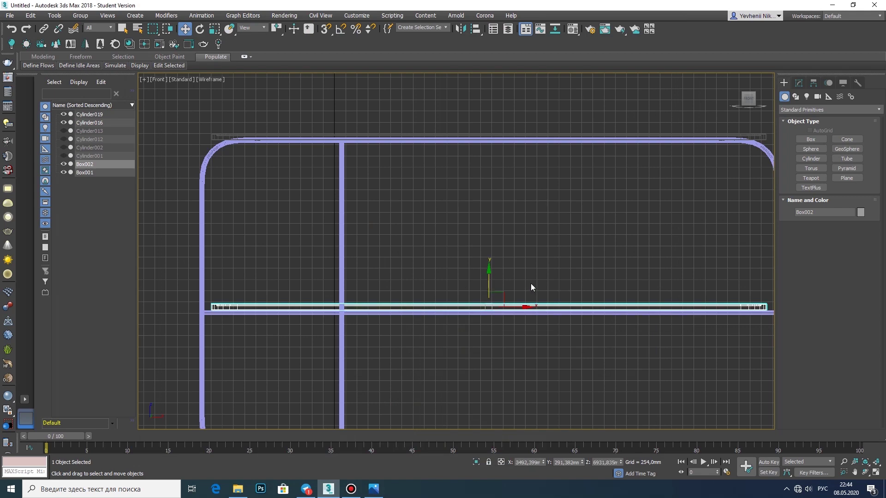
middle_drag(530, 290, 377, 291)
click(799, 83)
key(1)
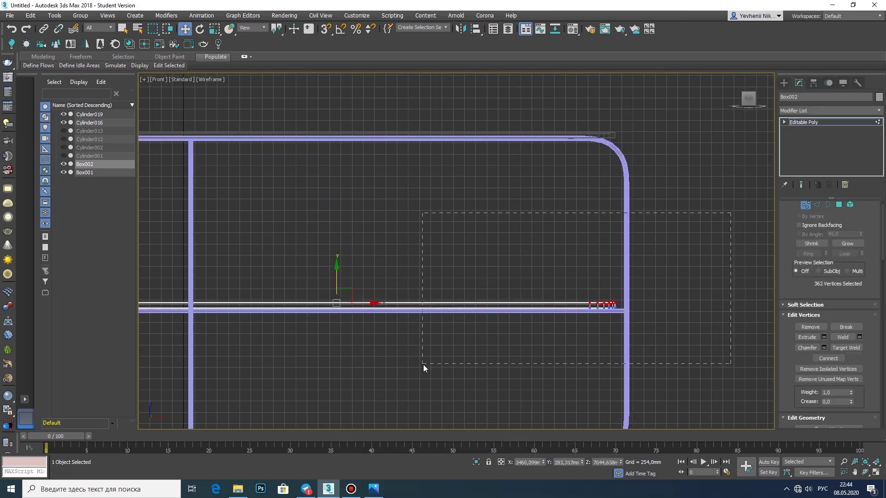
scroll(412, 291, down, 2)
scroll(425, 305, down, 2)
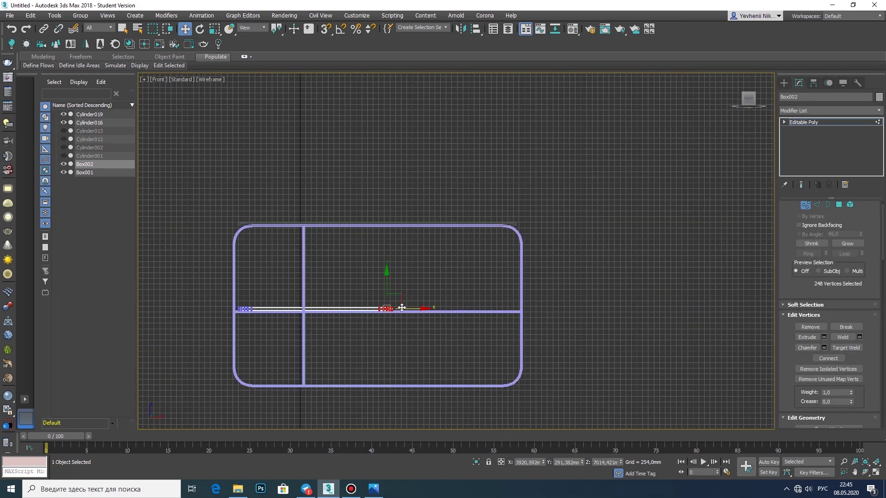
Clone the tabletop board down a second time to create Box003.
click(784, 83)
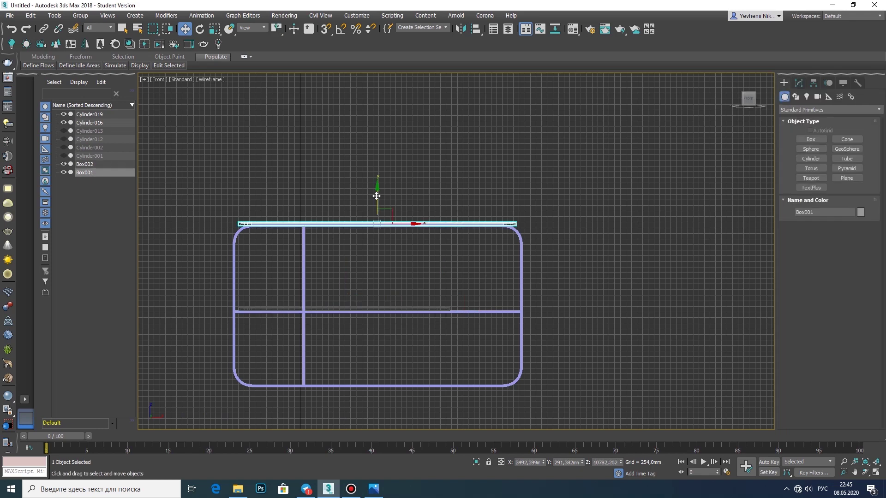
shift+drag(376, 196, 376, 281)
key(Return)
scroll(371, 276, up, 4)
scroll(379, 250, up, 3)
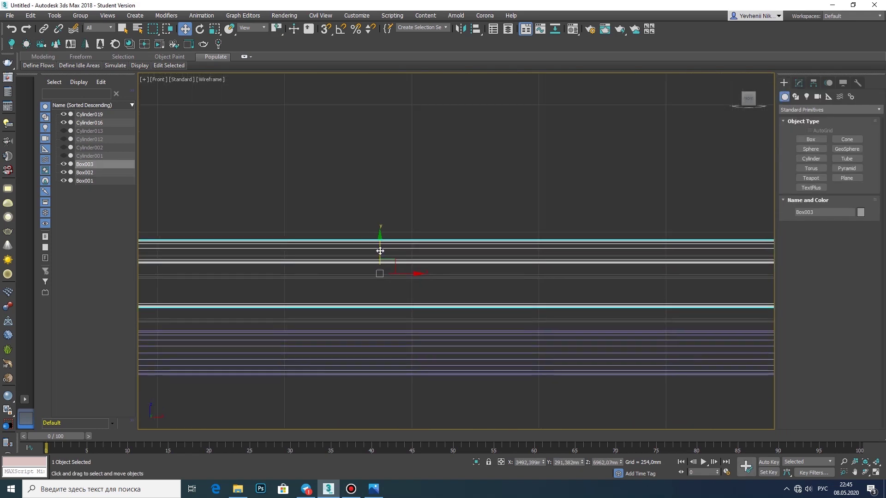
scroll(380, 250, down, 1)
scroll(379, 258, down, 4)
scroll(317, 240, up, 4)
Edit Box003's vertices to fit it along the middle rail as the short right shelf.
click(799, 83)
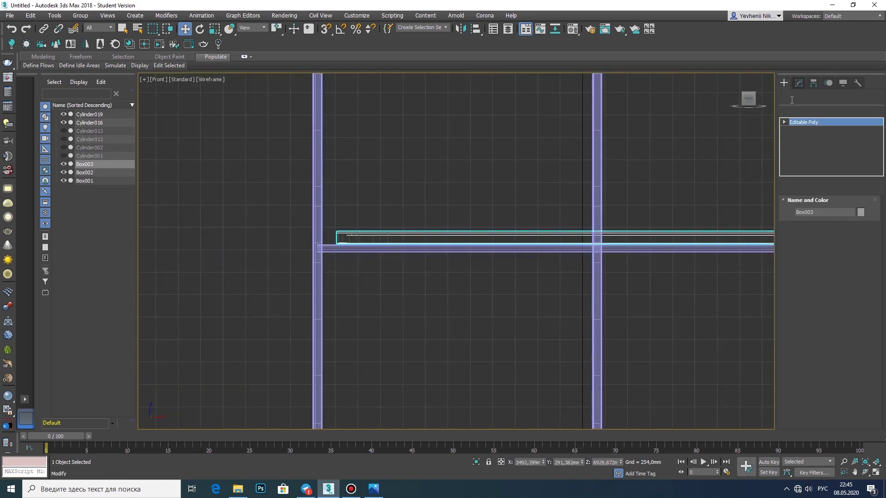
key(1)
scroll(346, 241, down, 5)
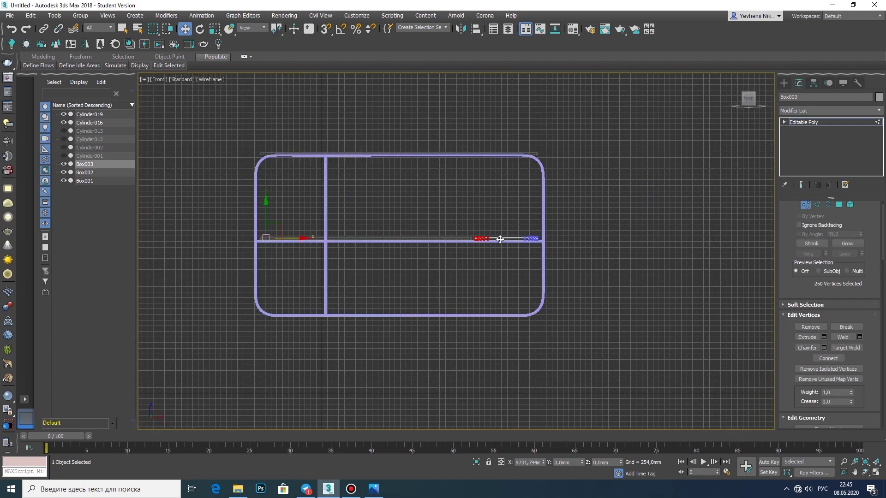
scroll(500, 239, up, 2)
scroll(477, 239, up, 3)
scroll(409, 244, up, 2)
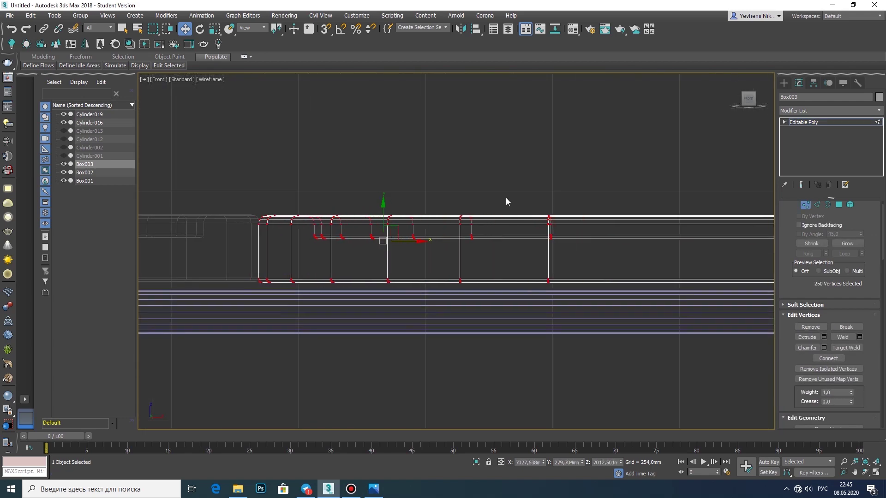
scroll(357, 243, up, 2)
scroll(356, 243, up, 5)
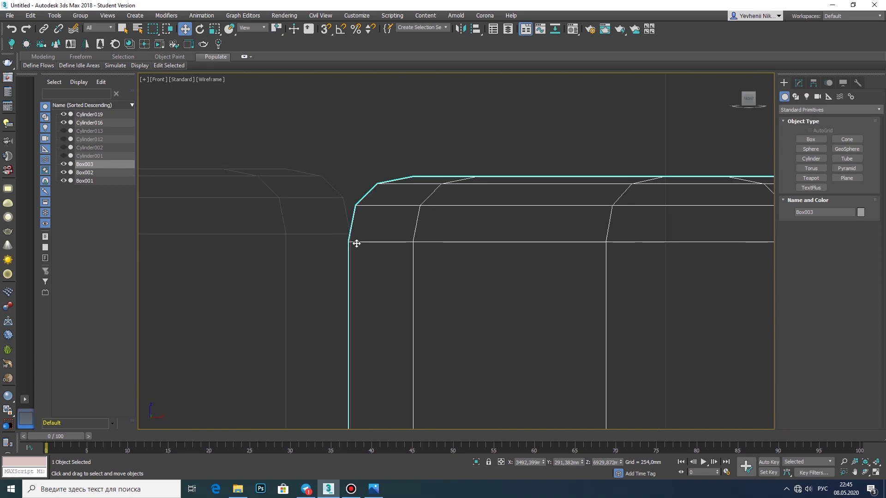
scroll(357, 243, down, 1)
scroll(359, 237, down, 2)
scroll(369, 231, down, 2)
Apply an FFD 2x2x2 modifier to the shelf boards and edit its control points.
scroll(423, 213, down, 2)
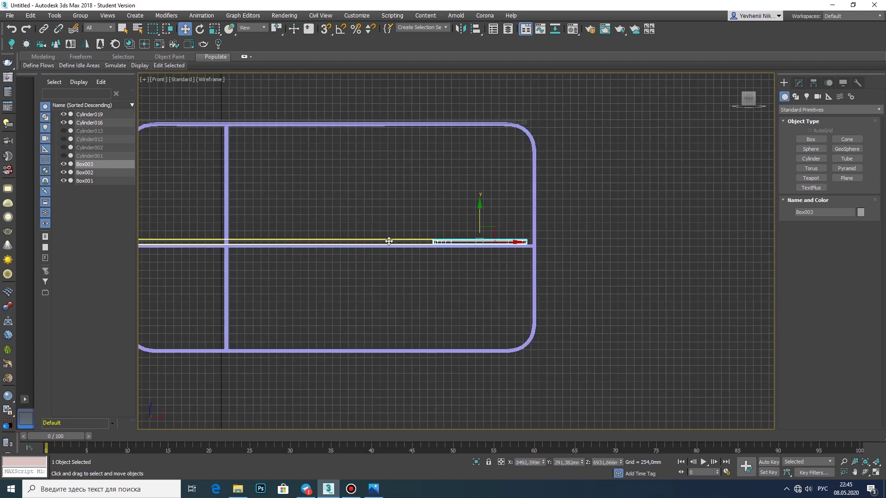
ctrl+click(323, 123)
click(798, 83)
click(830, 111)
click(798, 384)
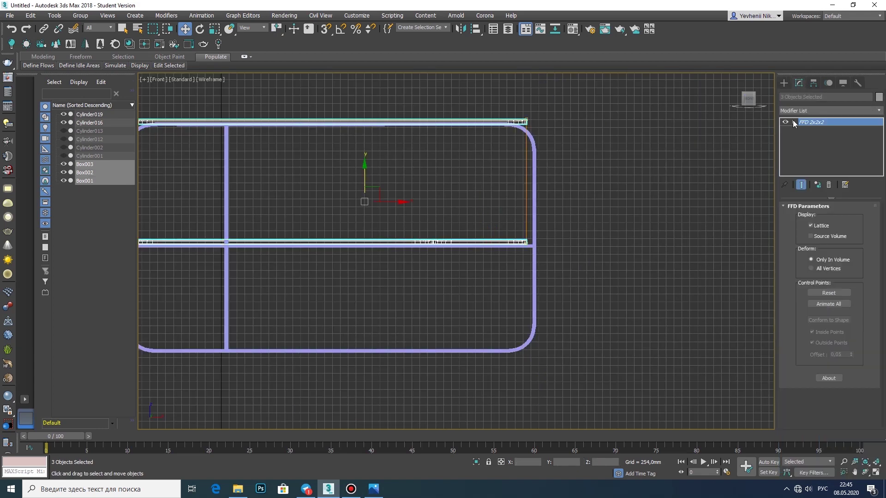
click(793, 122)
click(819, 130)
Collapse the FFD-deformed boards to Editable Poly.
scroll(471, 278, up, 3)
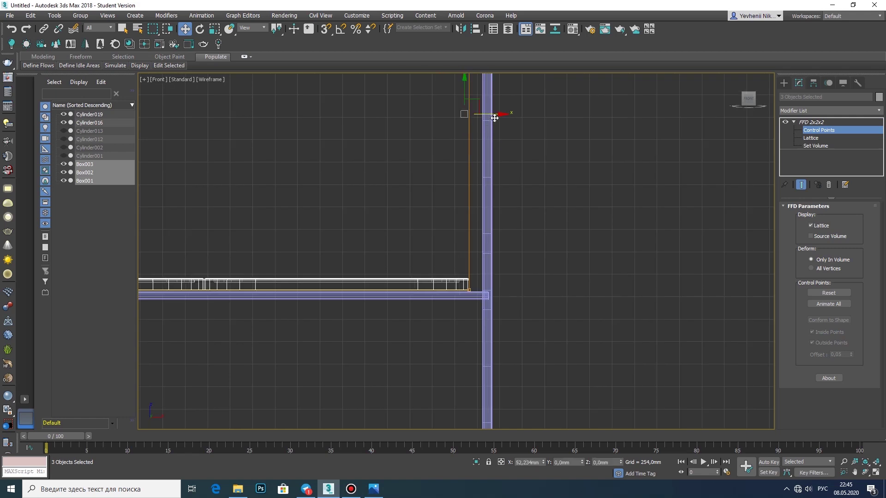
scroll(494, 118, down, 4)
middle_drag(247, 177, 284, 216)
scroll(360, 185, up, 5)
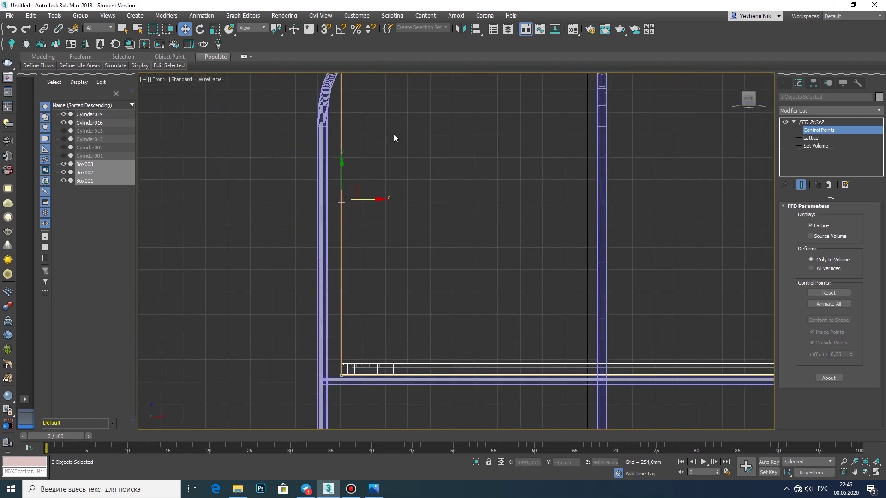
scroll(361, 202, down, 5)
right_click(337, 154)
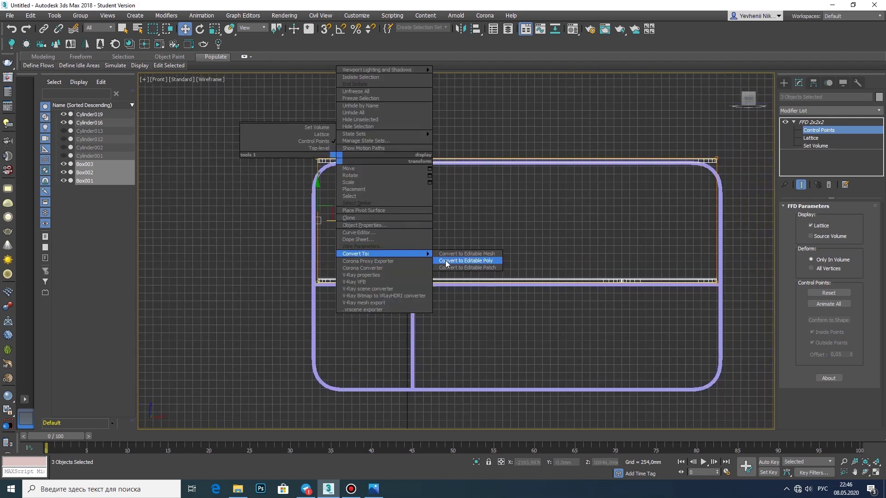
click(480, 261)
In a maximized Perspective view, attach the short board into the long lower shelf.
key(alt+w)
alt+middle_drag(670, 364, 655, 355)
key(alt+w)
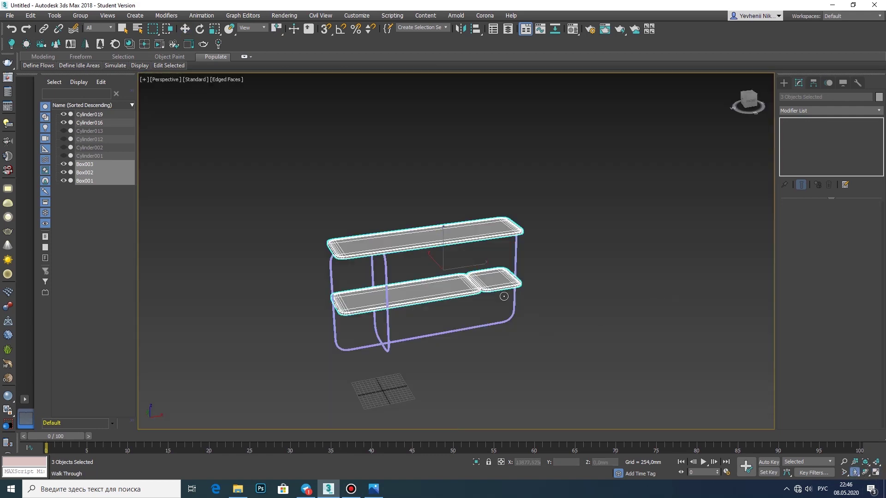
scroll(442, 261, up, 5)
alt+middle_drag(443, 261, 461, 249)
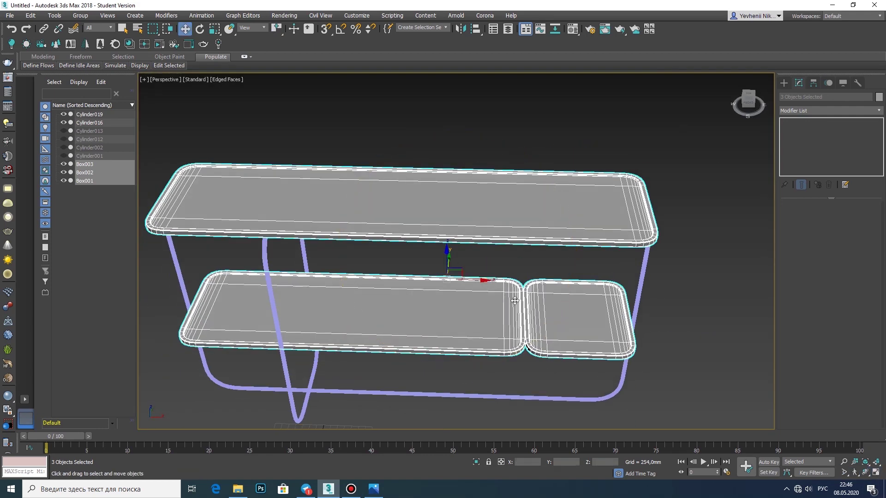
scroll(515, 301, up, 4)
key(w)
click(514, 301)
click(807, 396)
click(609, 333)
Select the shelf's vertices around the gap between the two boards.
key(alt+w)
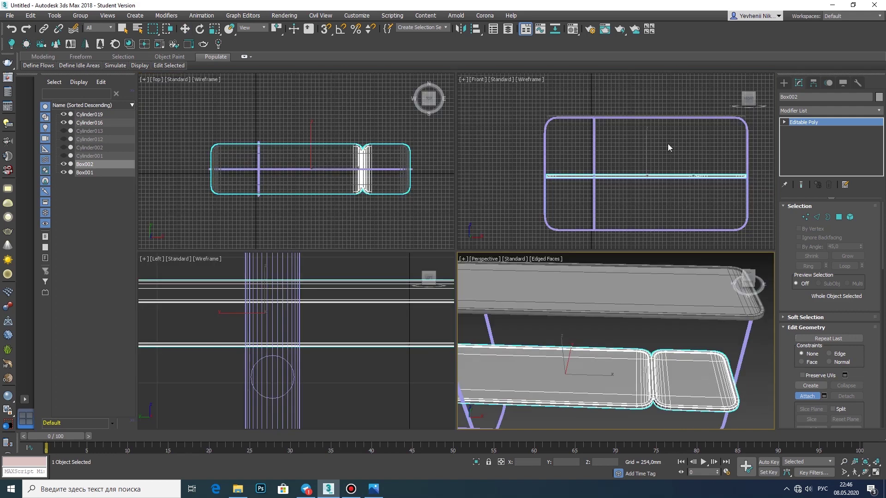
scroll(668, 143, up, 3)
click(806, 217)
mouse_move(530, 152)
mouse_down()
mouse_move(681, 210)
mouse_move(622, 199)
mouse_up()
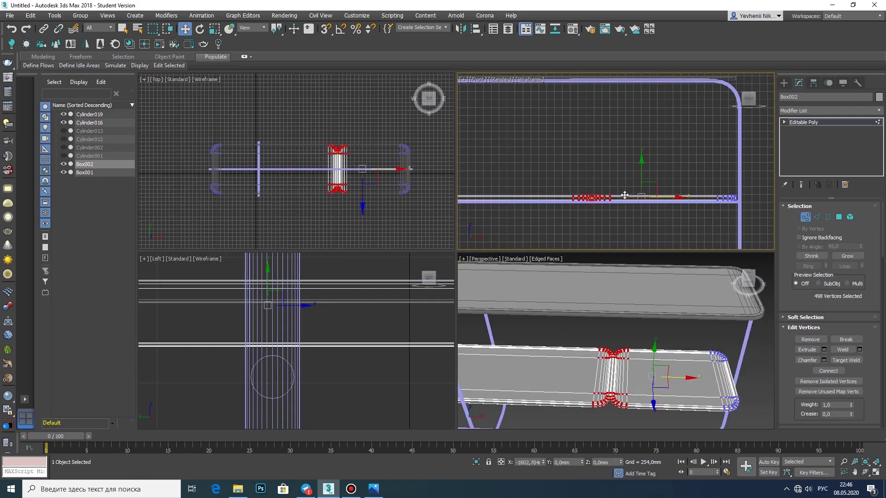
scroll(614, 342, down, 5)
scroll(615, 342, up, 3)
alt+middle_drag(629, 346, 654, 357)
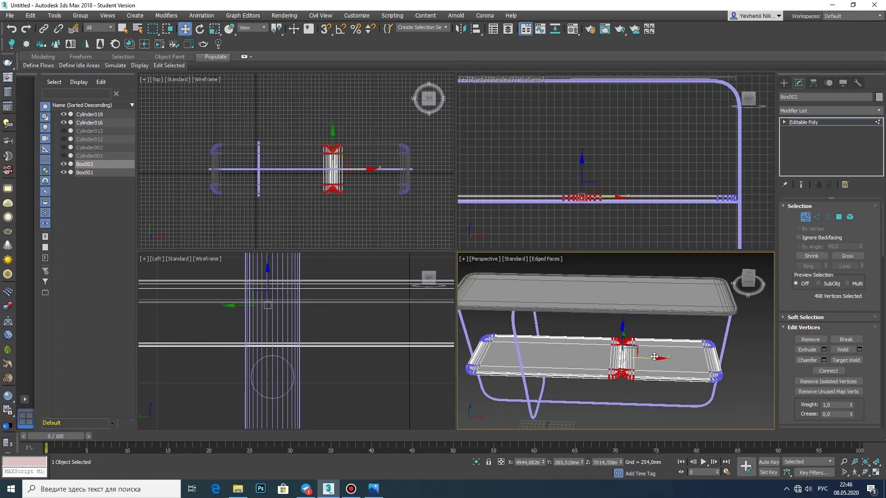
Collapse the joined shelf to Editable Poly and orbit around the finished console.
right_click(650, 323)
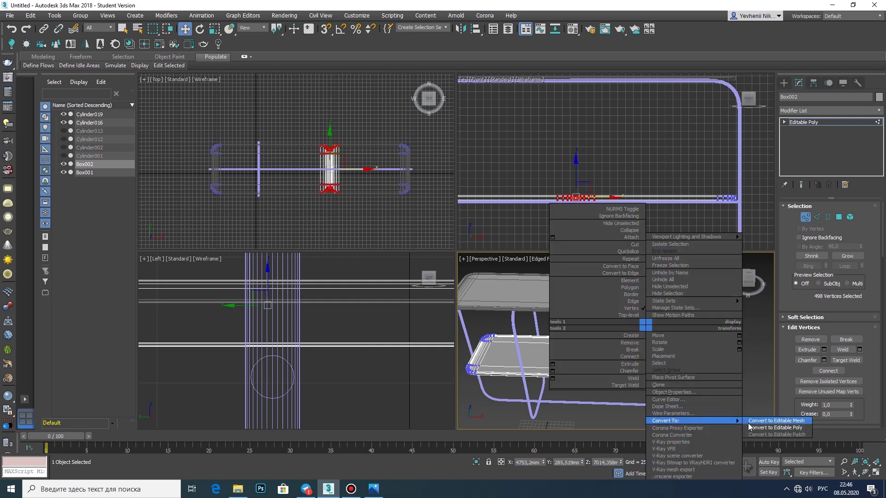
click(736, 298)
right_click(667, 320)
click(700, 436)
click(876, 472)
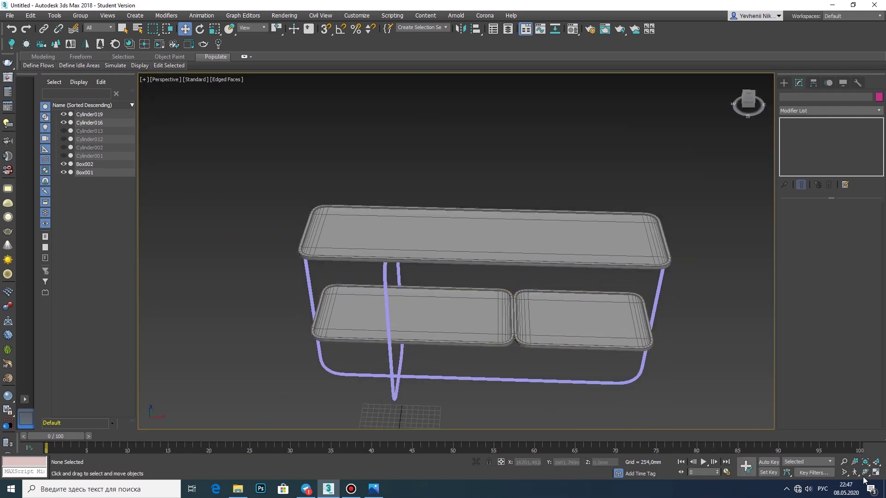
drag(435, 281, 517, 262)
right_click(200, 252)
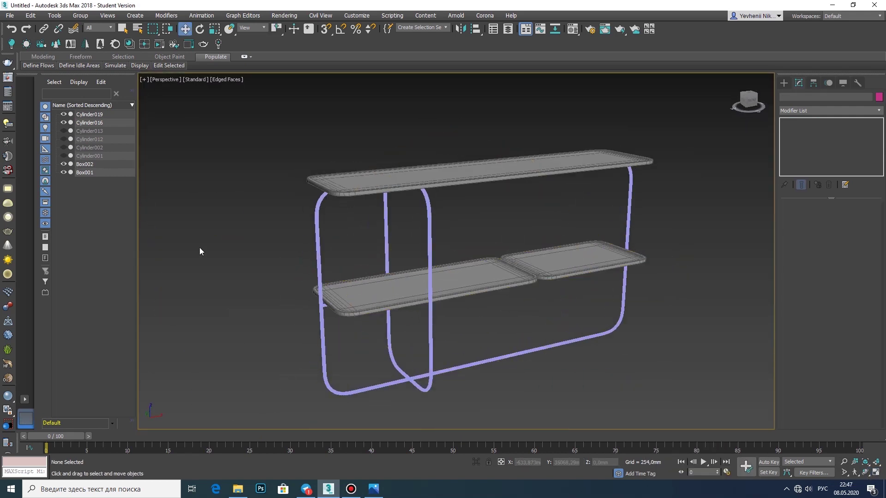
click(373, 489)
Step back to the previous reference photo, close the viewer, and frame the 3ds Max views.
click(155, 251)
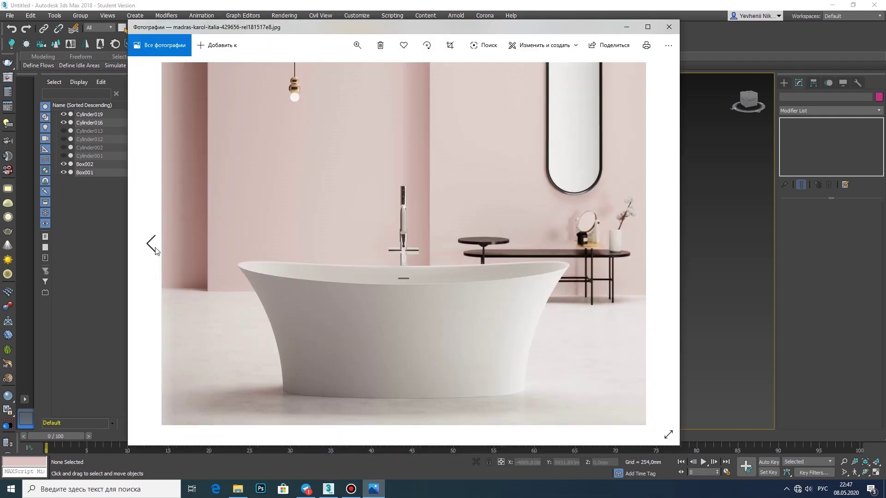
click(635, 27)
click(876, 471)
key(f)
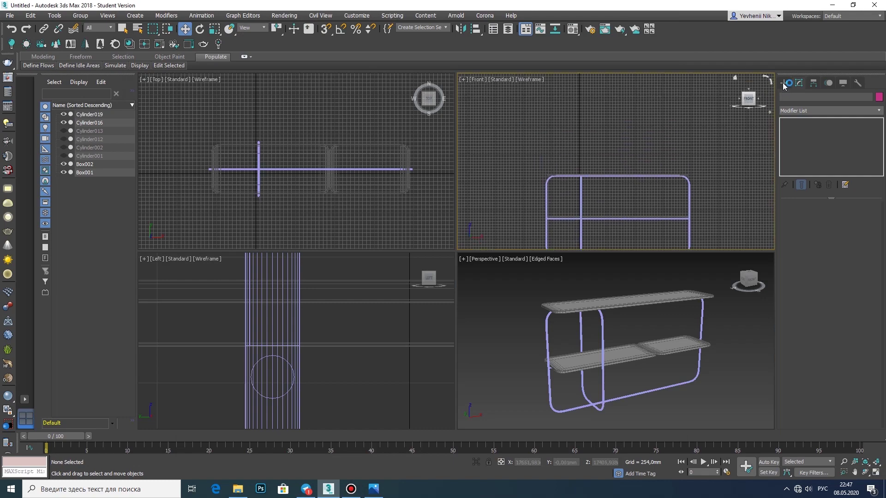
View the stool reference photo, then hide it and return to the four-view layout.
click(784, 82)
click(374, 489)
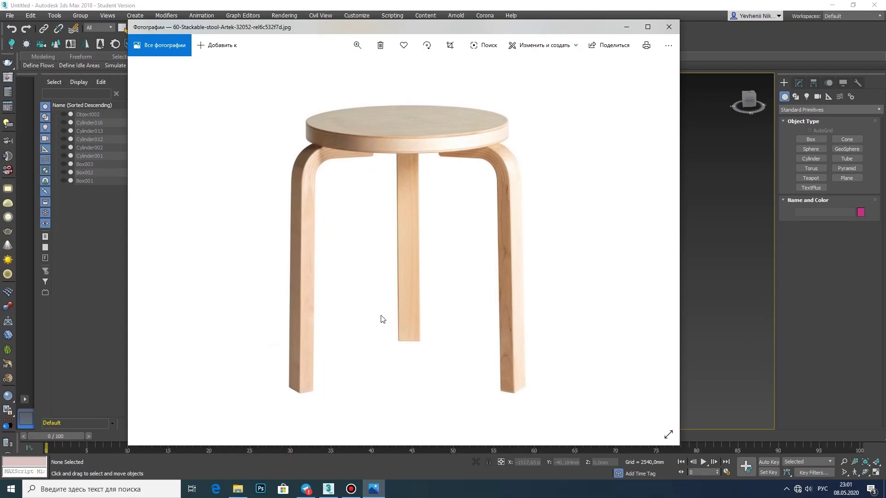
click(374, 489)
key(alt+w)
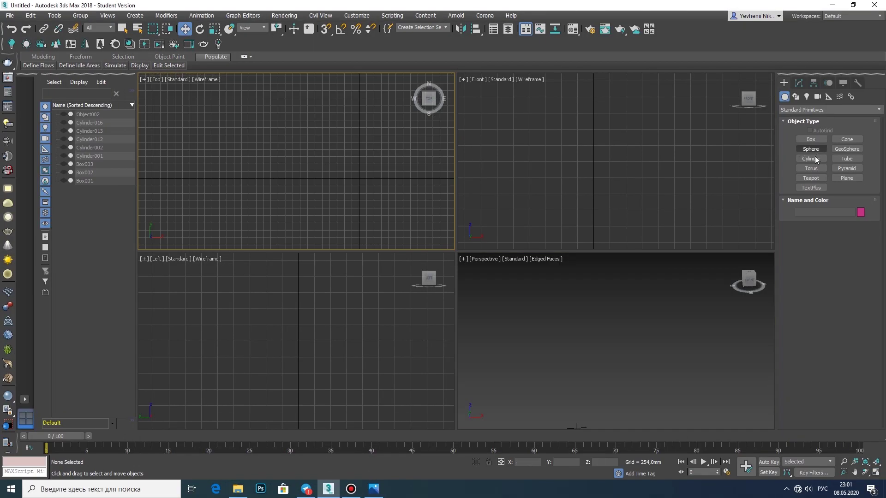
Draw a flat 35-sided cylinder disc of radius 748.12 mm in Top view.
click(811, 158)
drag(293, 177, 290, 207)
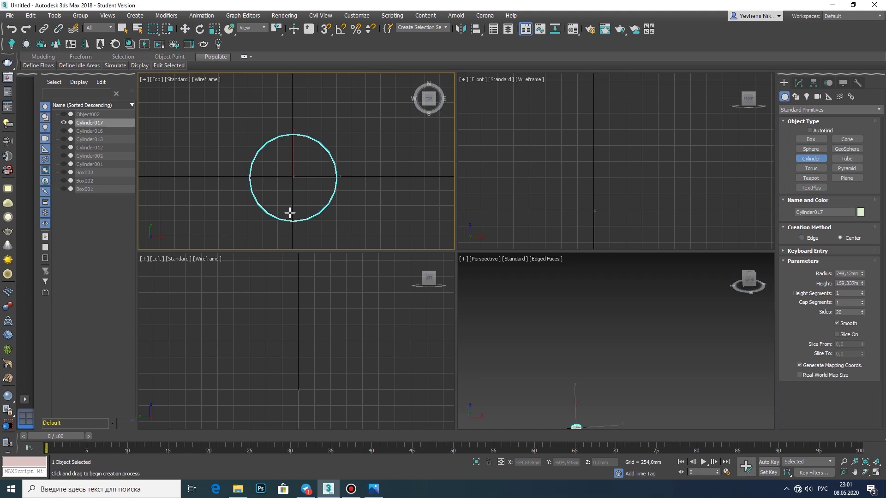
click(579, 173)
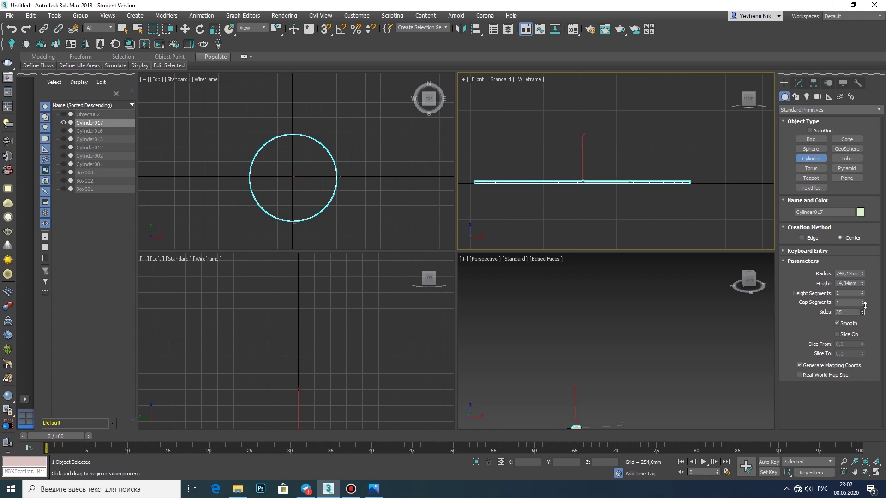
scroll(291, 199, up, 5)
scroll(600, 174, up, 5)
Clone the disc in place as Cylinder018 and raise its height to about 72.5 mm.
key(w)
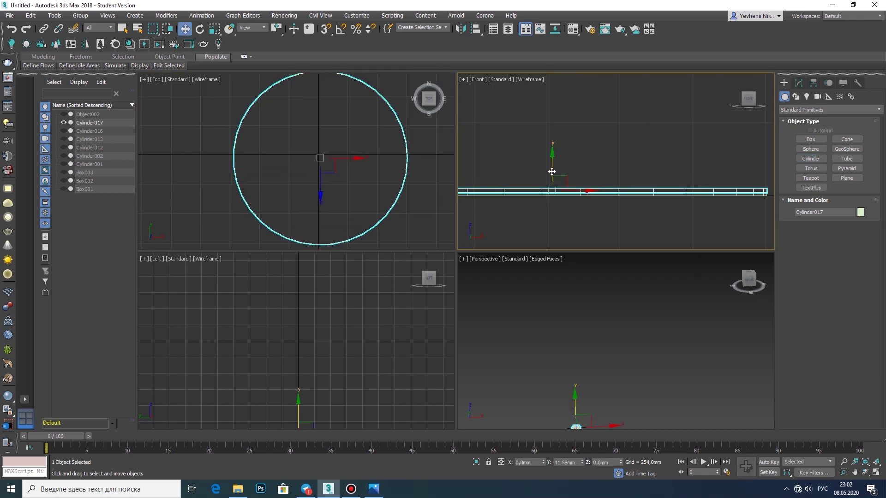
key(ctrl+v)
key(Return)
click(876, 473)
click(799, 83)
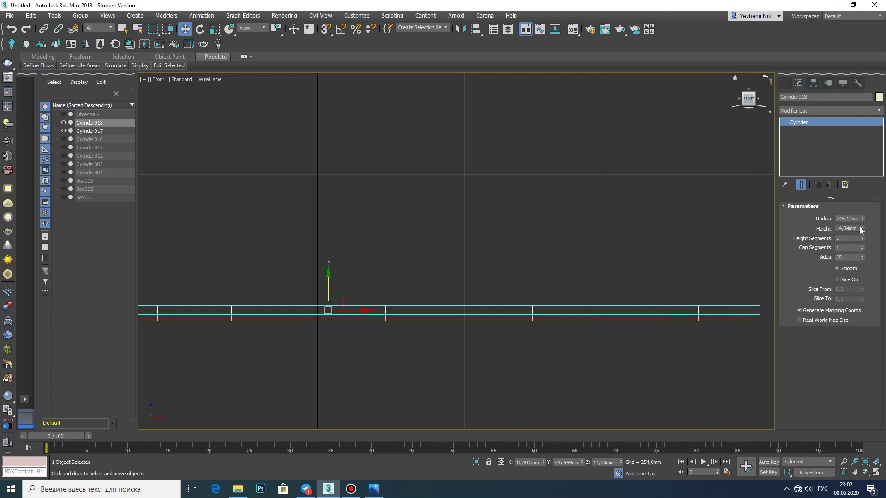
drag(862, 228, 862, 217)
scroll(422, 221, down, 2)
scroll(421, 222, up, 3)
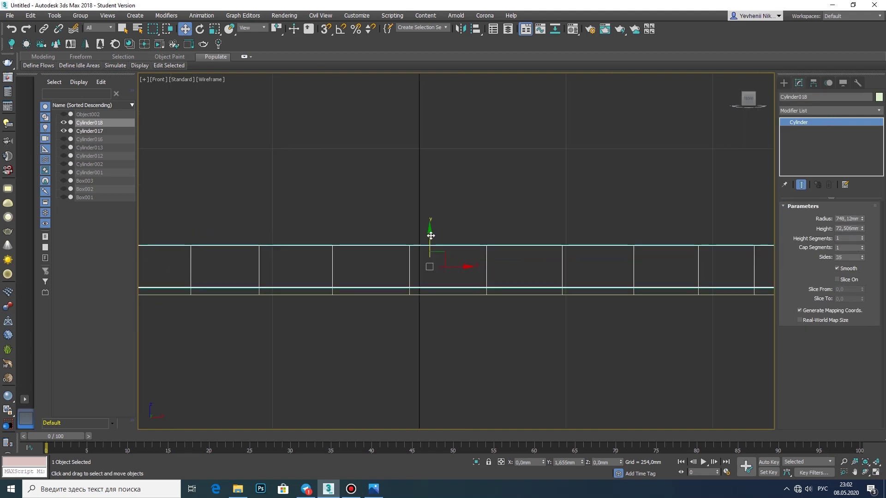
Convert the original flat disc Cylinder017 to Editable Poly.
click(431, 244)
right_click(614, 323)
click(738, 421)
click(817, 217)
Chamfer the disc's top rim edge loop by about 3 mm.
click(876, 473)
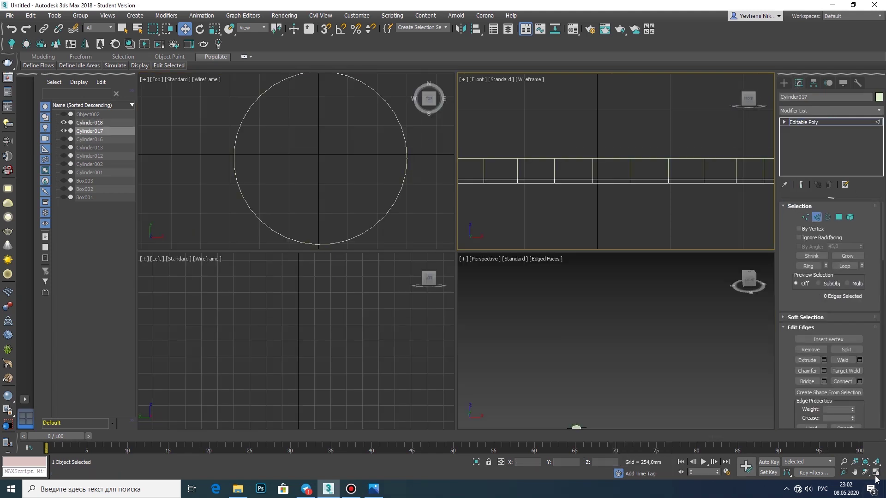
key(z)
key(alt+w)
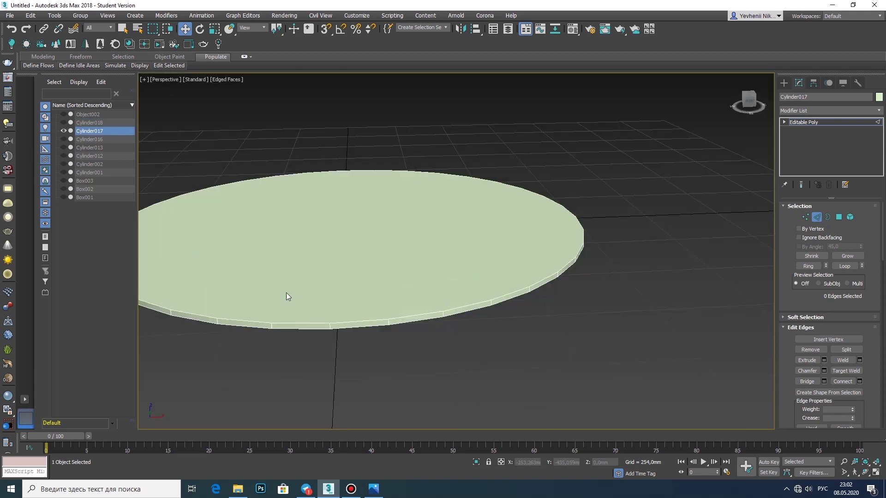
scroll(286, 293, up, 3)
click(333, 344)
scroll(665, 221, down, 5)
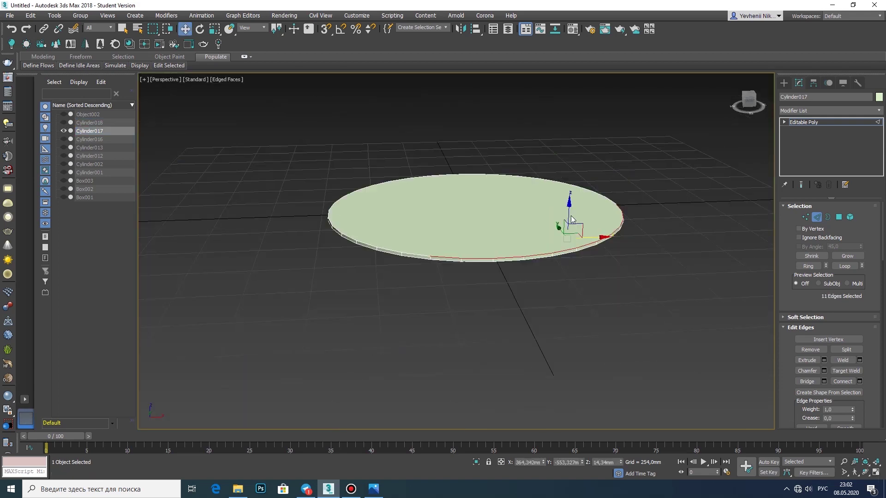
alt+middle_drag(259, 175, 257, 228)
double_click(281, 165)
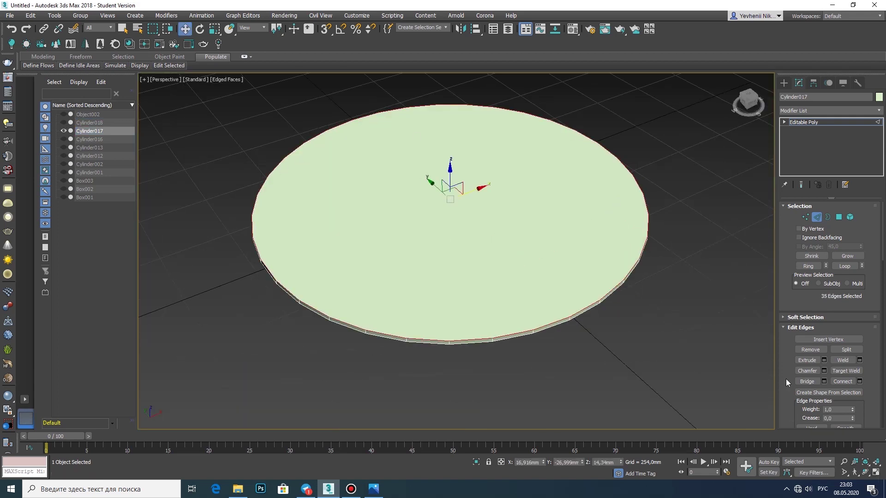
scroll(484, 243, up, 5)
click(823, 371)
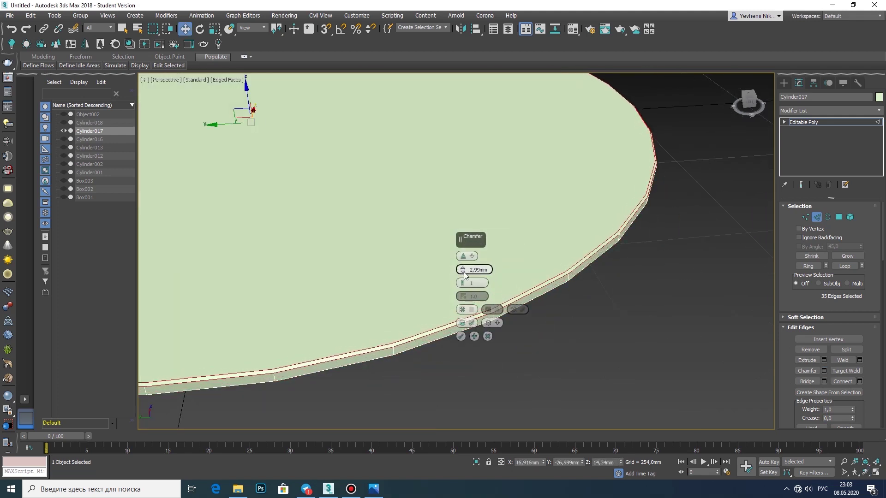
click(461, 336)
Select the second rim edge loop and chamfer it the same way.
click(504, 318)
alt+middle_drag(810, 436, 469, 260)
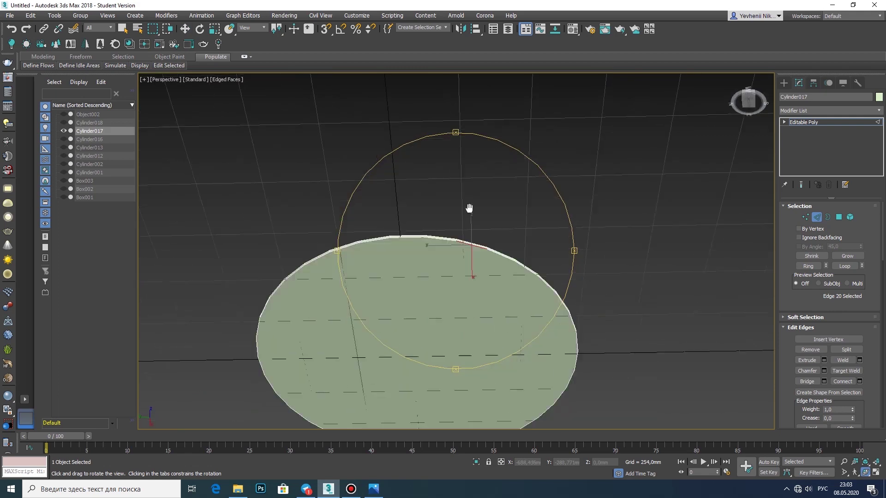
scroll(563, 254, up, 5)
ctrl+click(669, 419)
alt+middle_drag(669, 420, 628, 286)
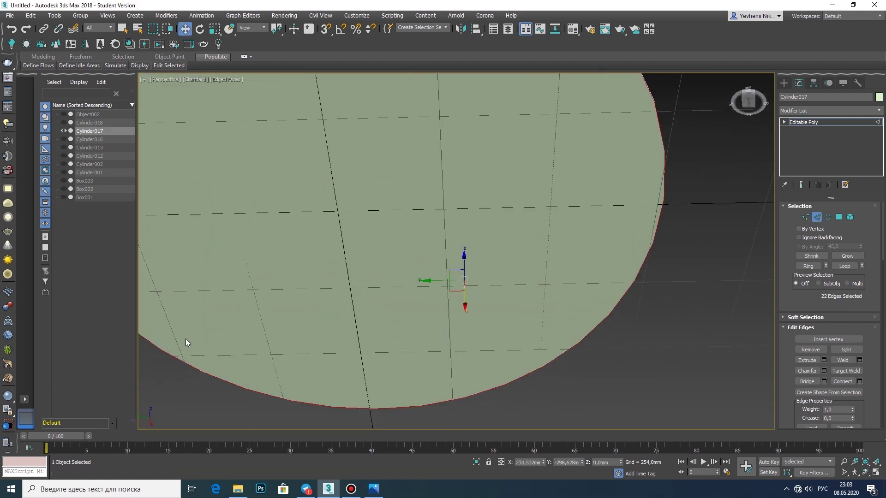
scroll(186, 343, down, 4)
scroll(462, 147, up, 6)
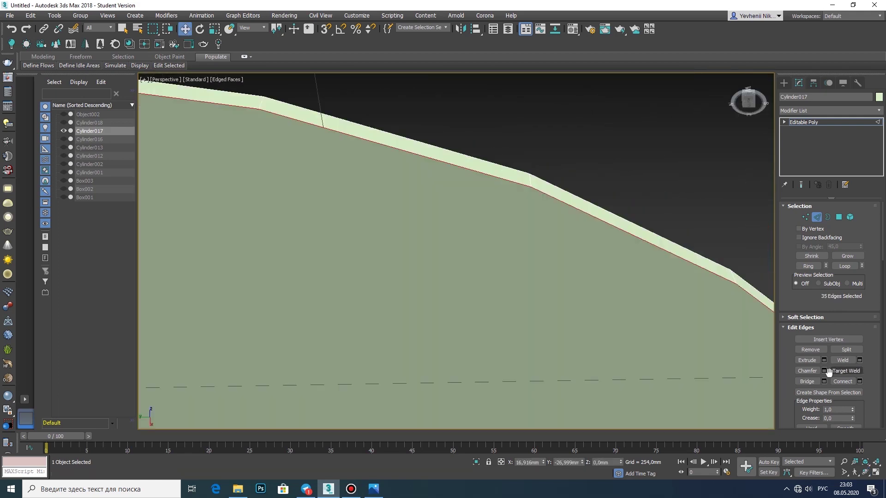
click(823, 371)
Unhide Cylinder018, inspect the chamfered rim, and return to the four-view layout.
key(w)
scroll(543, 151, down, 8)
click(64, 122)
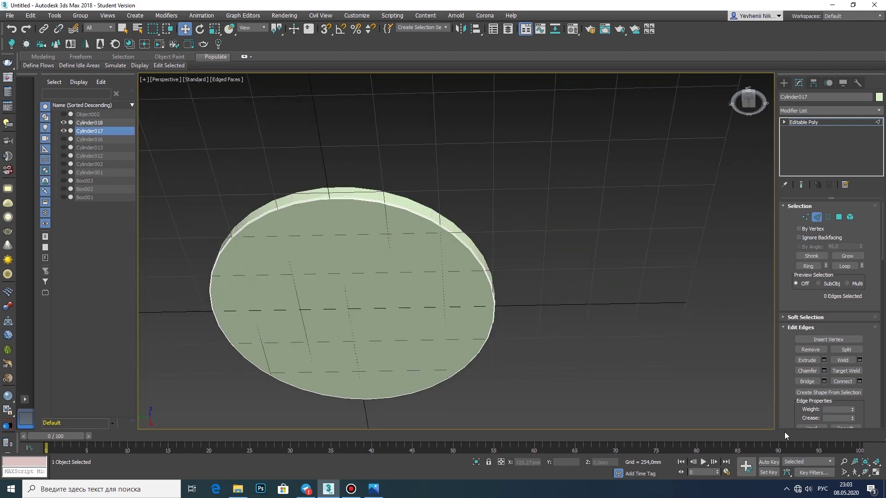
mouse_move(351, 249)
alt+middle_down()
mouse_move(455, 286)
mouse_move(443, 279)
alt+middle_up()
scroll(447, 280, up, 6)
key(w)
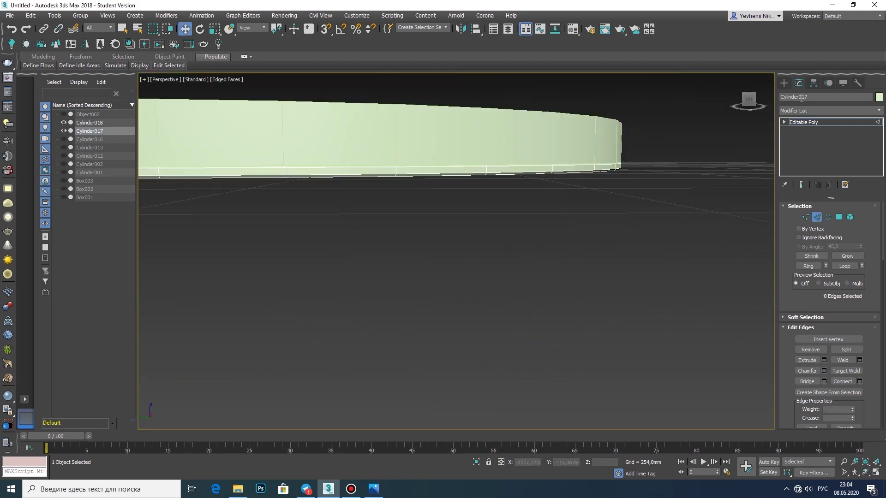
key(alt+w)
right_click(600, 208)
Shift-clone the disc as Cylinder019 and raise the copy above the others.
key(alt+w)
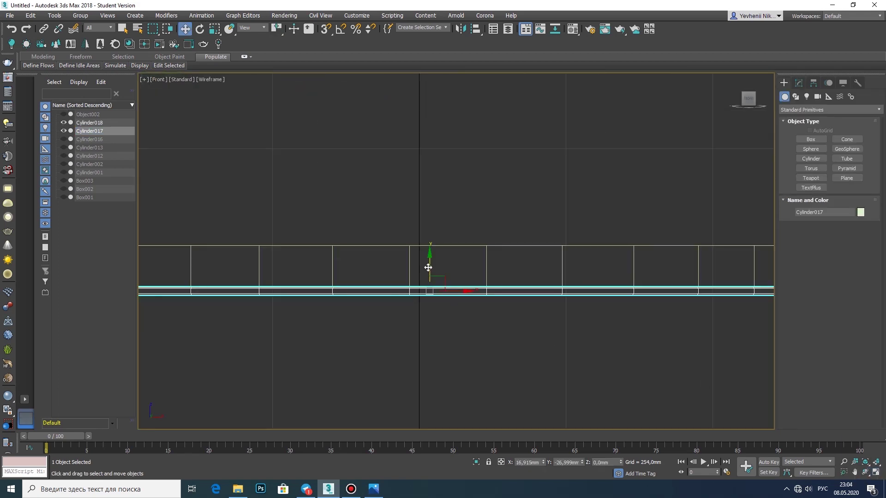
shift+drag(427, 267, 425, 219)
scroll(424, 220, up, 2)
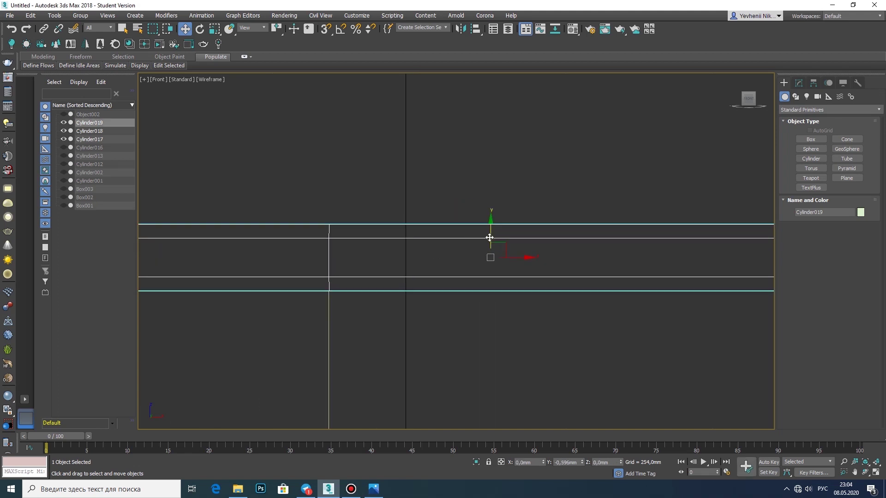
scroll(382, 249, down, 2)
middle_drag(376, 251, 250, 237)
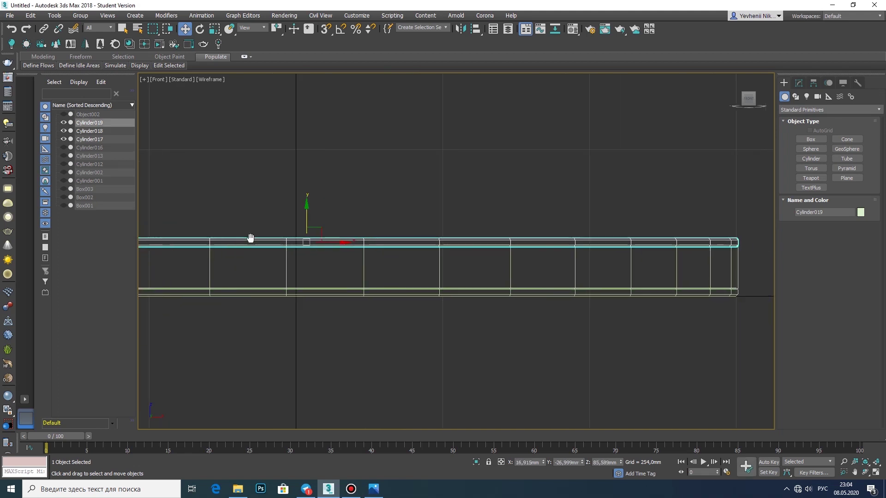
click(876, 479)
scroll(316, 158, up, 3)
click(875, 473)
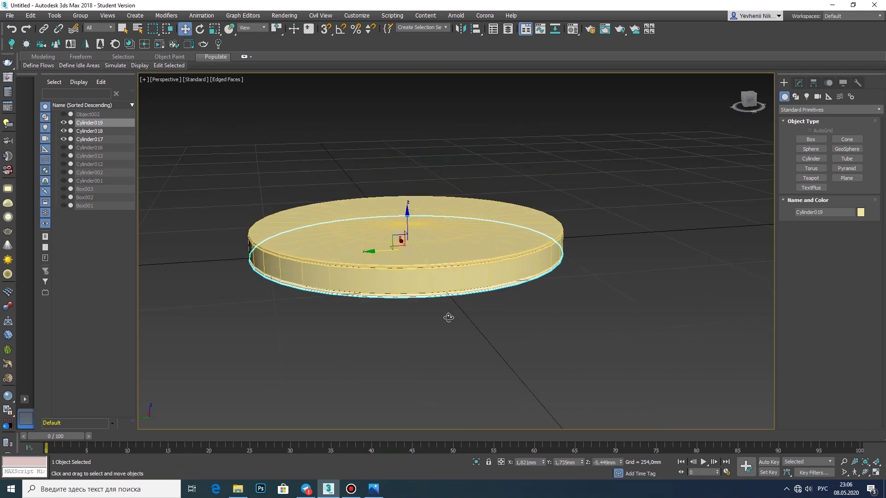
scroll(449, 318, down, 4)
drag(423, 238, 422, 150)
scroll(434, 190, up, 4)
click(623, 152)
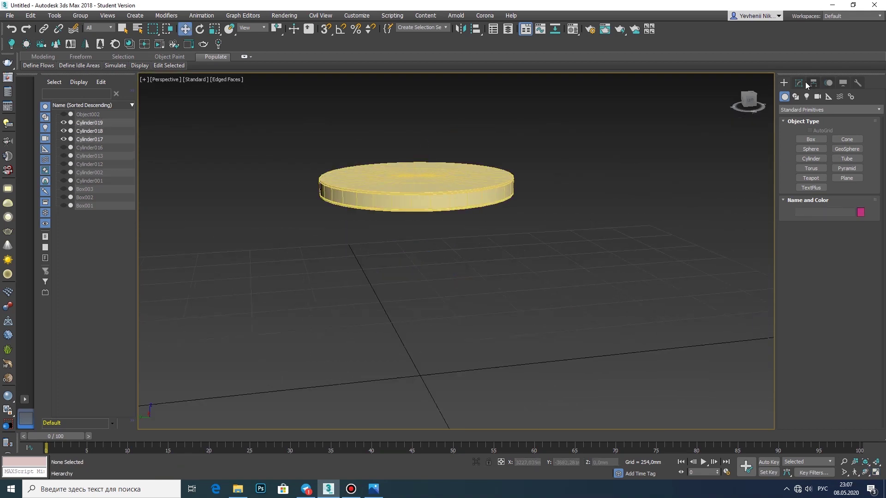
Create Box004, a tall thin box about 385.6 mm high, near the discs.
click(811, 139)
key(alt+w)
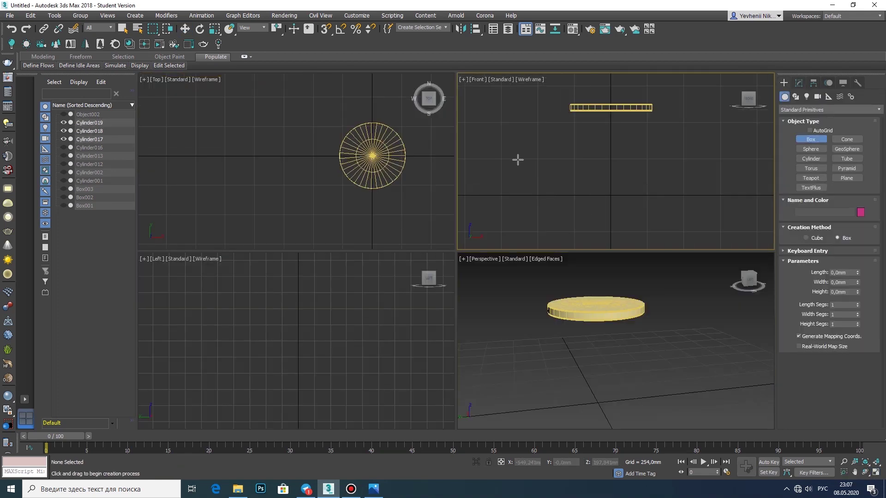
scroll(322, 157, up, 3)
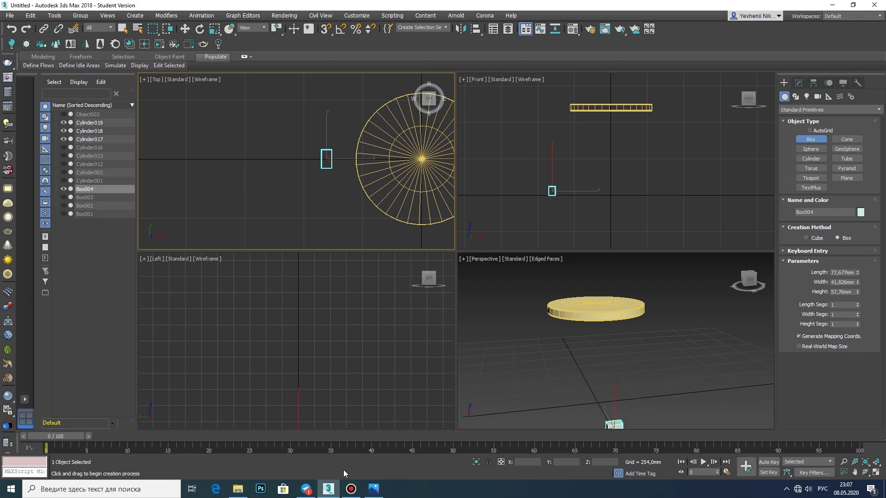
click(373, 492)
click(373, 489)
right_click(313, 184)
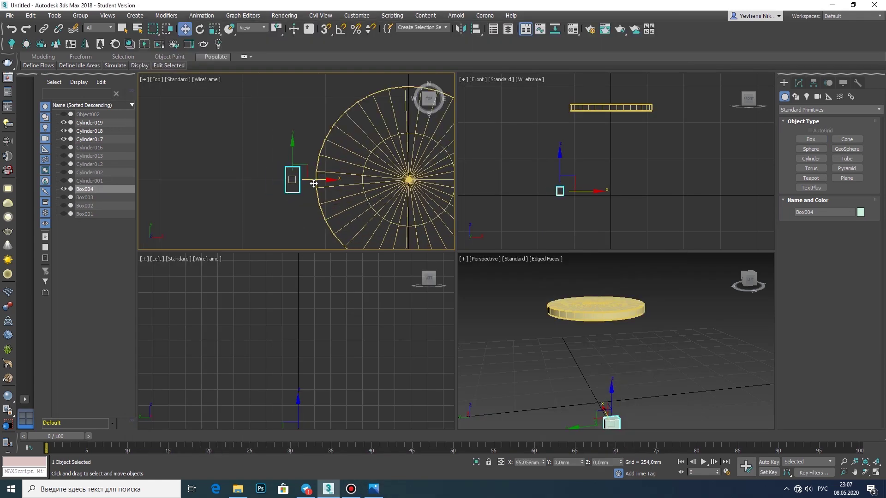
right_click(547, 179)
key(alt+w)
click(799, 84)
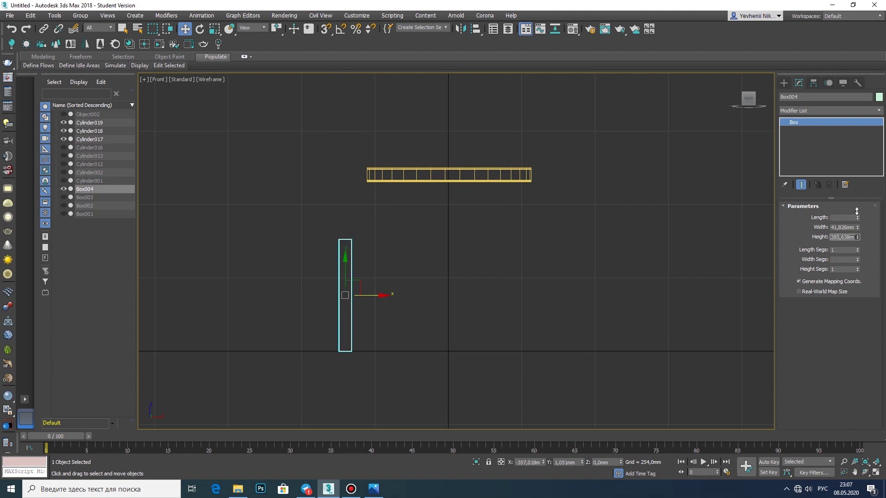
right_click(350, 205)
Convert the box to Editable Poly and select its top face.
click(466, 318)
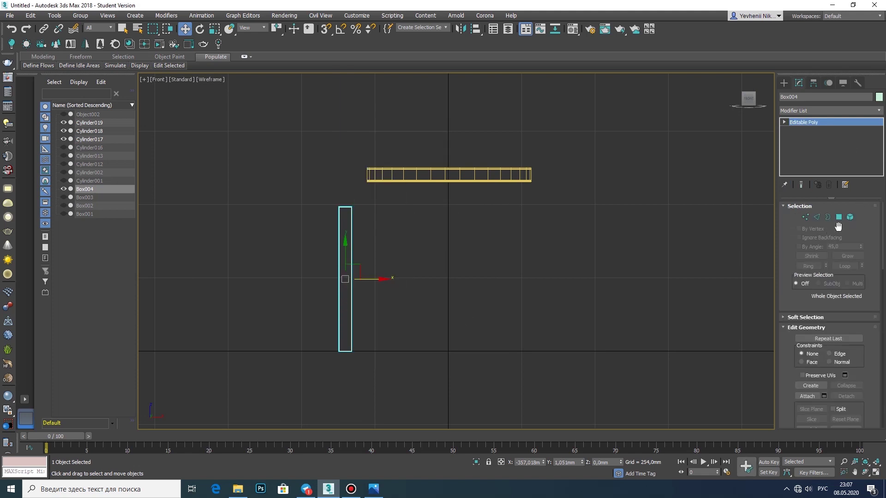
click(878, 471)
click(293, 178)
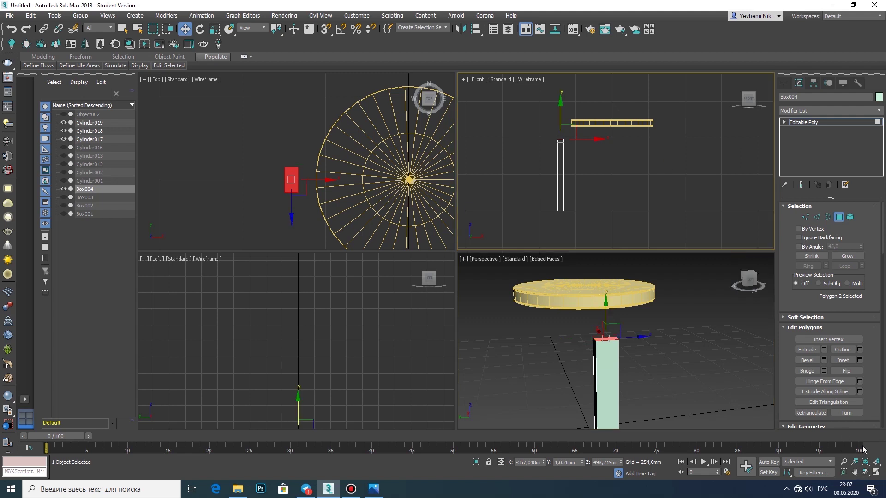
key(alt+w)
scroll(351, 202, up, 4)
Extrude and rotate the top face repeatedly to bend the leg into a curve.
click(824, 349)
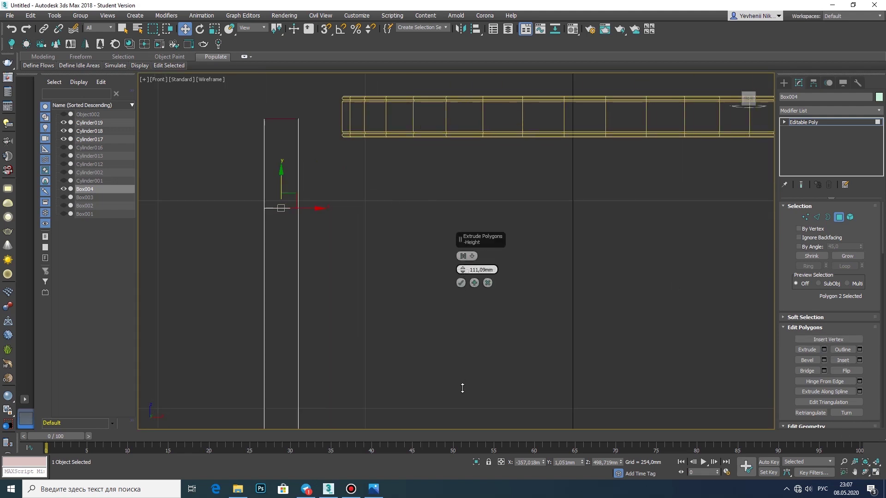
key(e)
scroll(227, 174, up, 2)
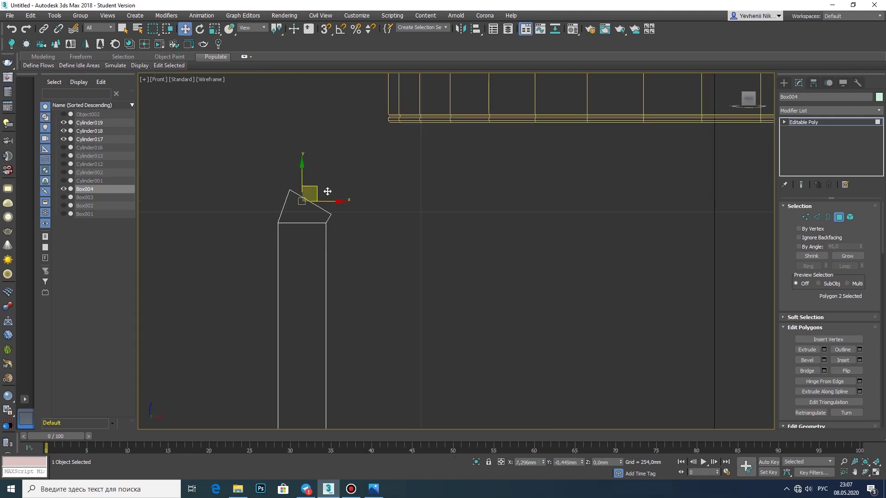
shift+click(824, 349)
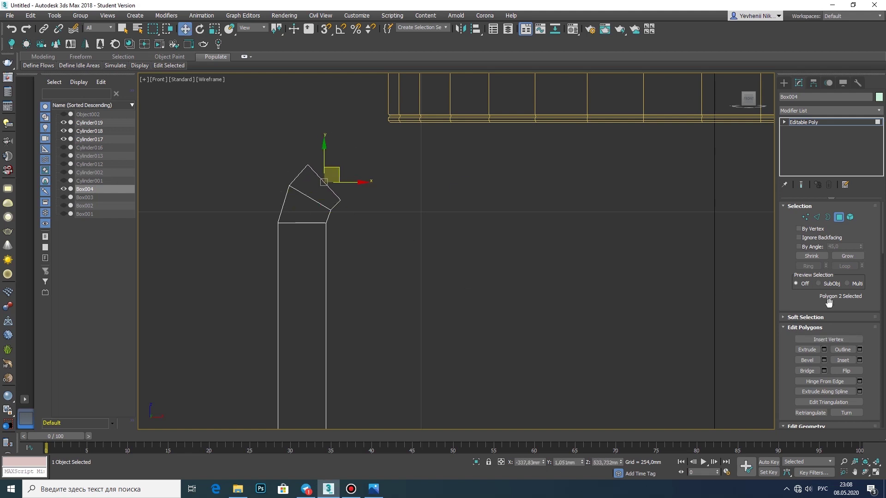
scroll(358, 161, up, 2)
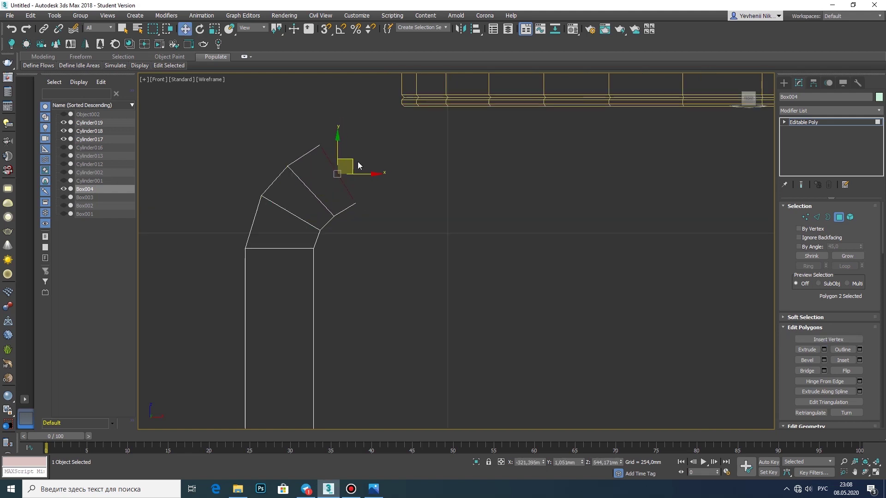
key(e)
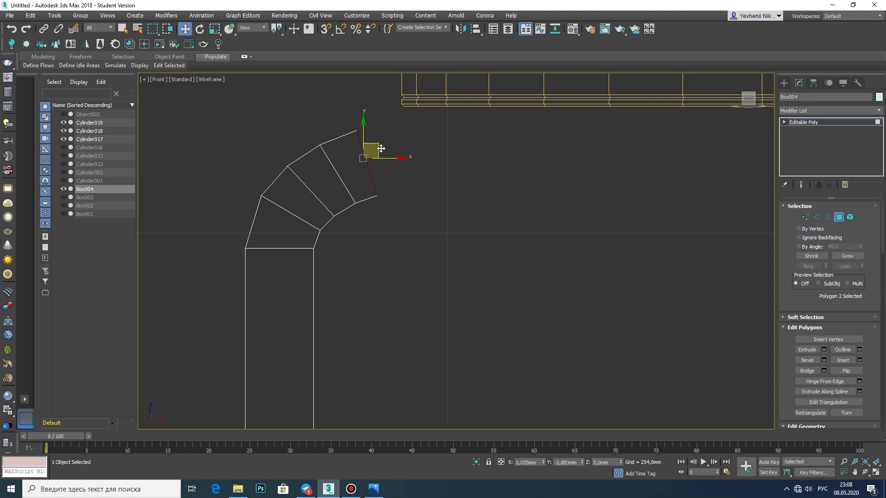
mouse_move(381, 148)
middle_down()
mouse_move(306, 164)
mouse_move(339, 172)
middle_up()
click(461, 282)
Extrude the end face horizontally to the right to form the arm.
key(e)
scroll(246, 164, up, 3)
click(824, 350)
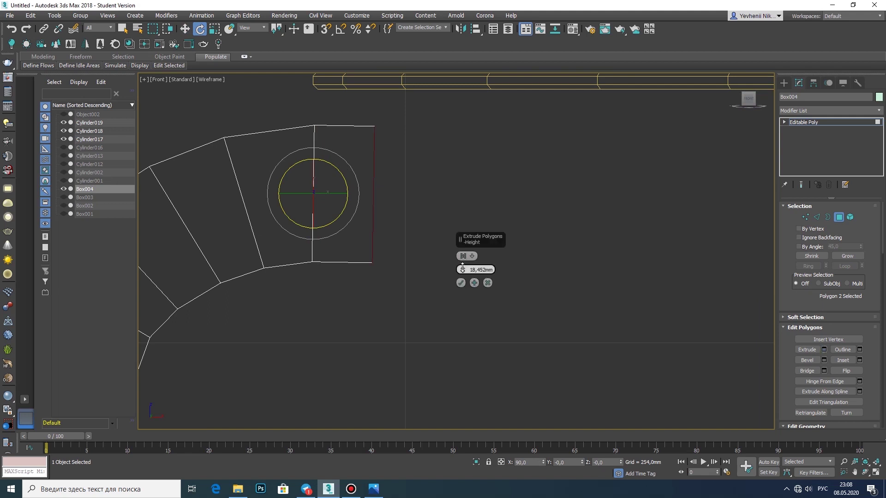
click(459, 283)
key(w)
scroll(435, 171, down, 2)
Move the bend's vertex pairs to round the curve and lower the arm's end.
middle_drag(318, 181, 259, 182)
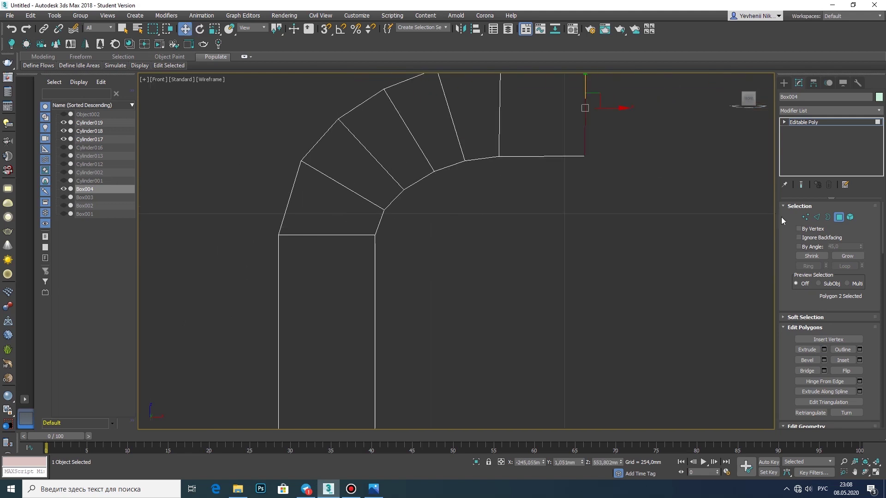
key(1)
drag(249, 208, 386, 272)
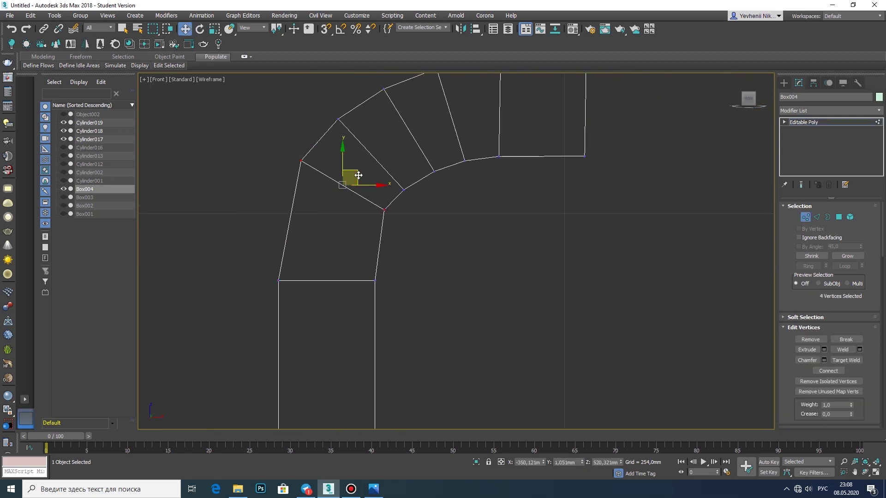
drag(358, 175, 353, 206)
drag(378, 147, 373, 168)
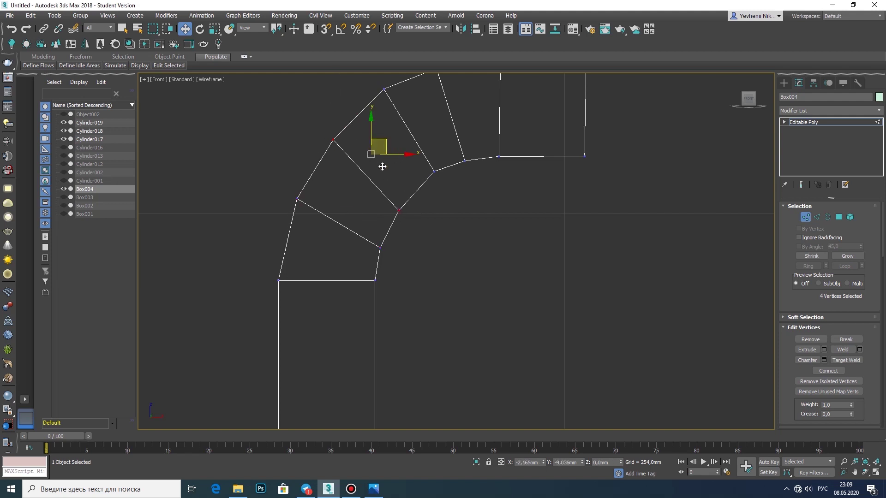
middle_drag(390, 102, 285, 169)
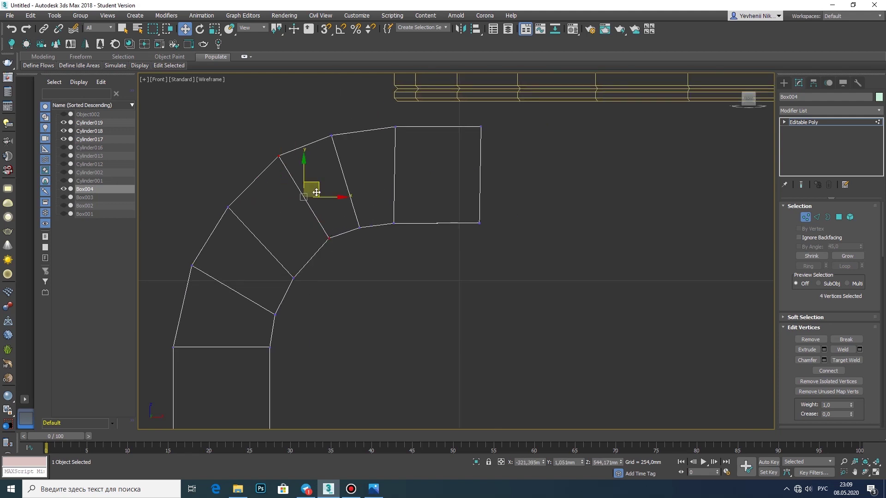
drag(317, 192, 316, 201)
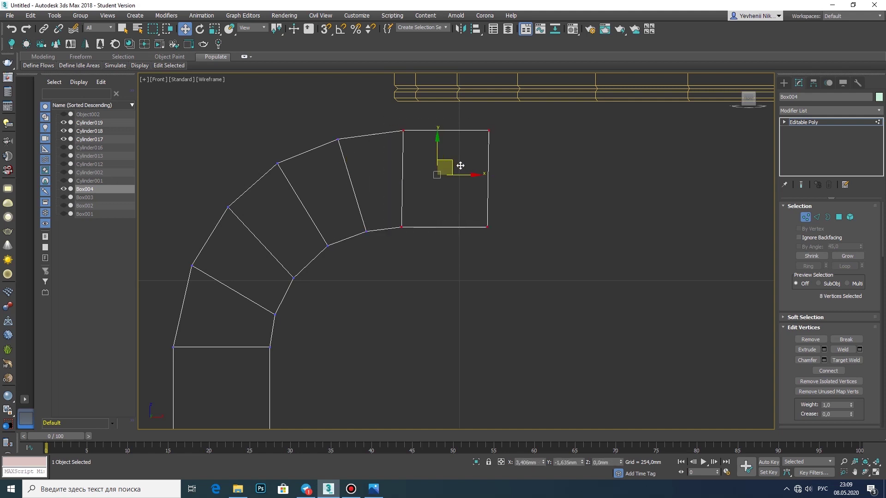
scroll(460, 166, down, 4)
scroll(233, 217, up, 4)
click(234, 218)
scroll(352, 253, down, 4)
scroll(369, 155, down, 3)
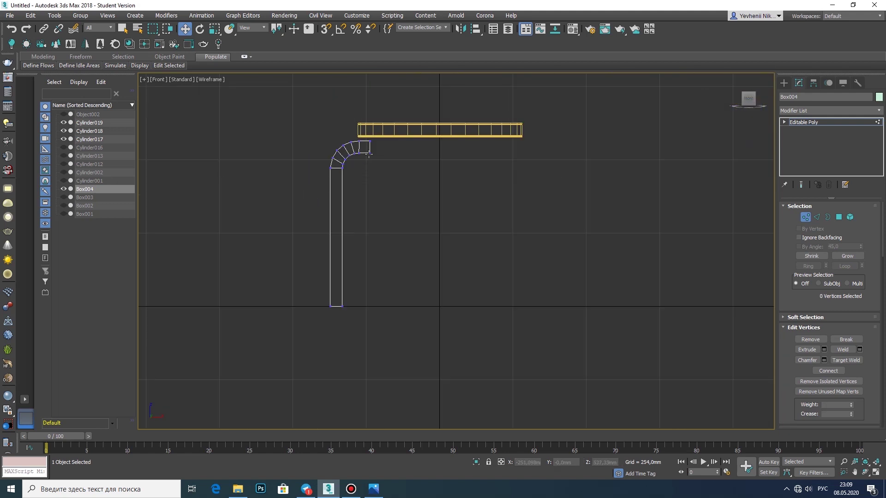
Orbit the Perspective view around the neck to check the arc.
click(817, 216)
key(alt+w)
alt+middle_drag(508, 300, 467, 263)
key(alt+w)
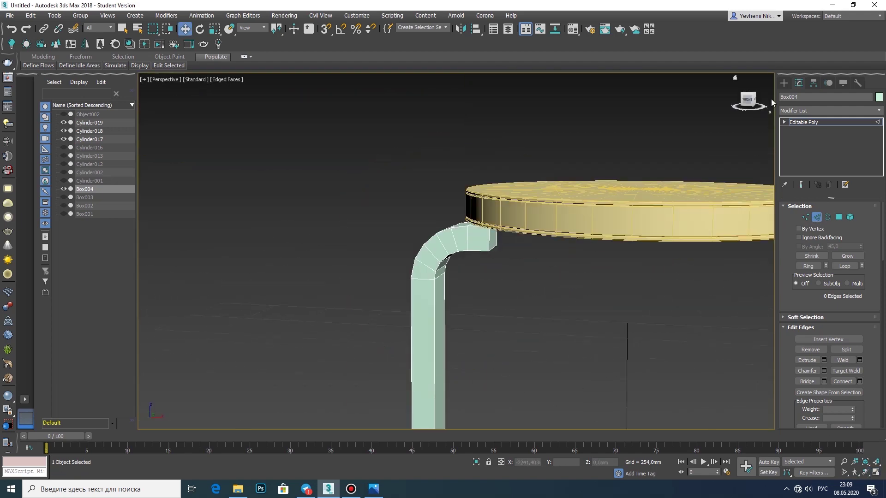
key(w)
drag(619, 145, 658, 294)
Hide the table cylinders and switch Box004 to Edge mode.
click(64, 122)
click(85, 189)
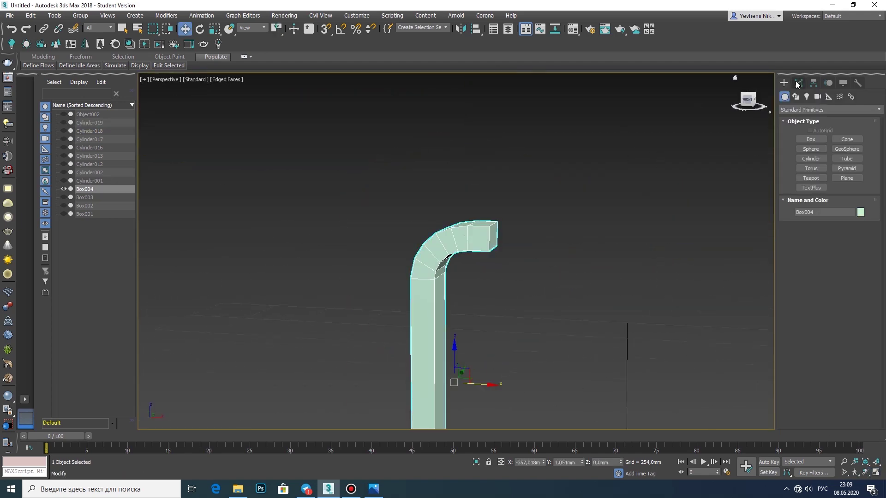
click(798, 83)
key(2)
scroll(470, 240, up, 4)
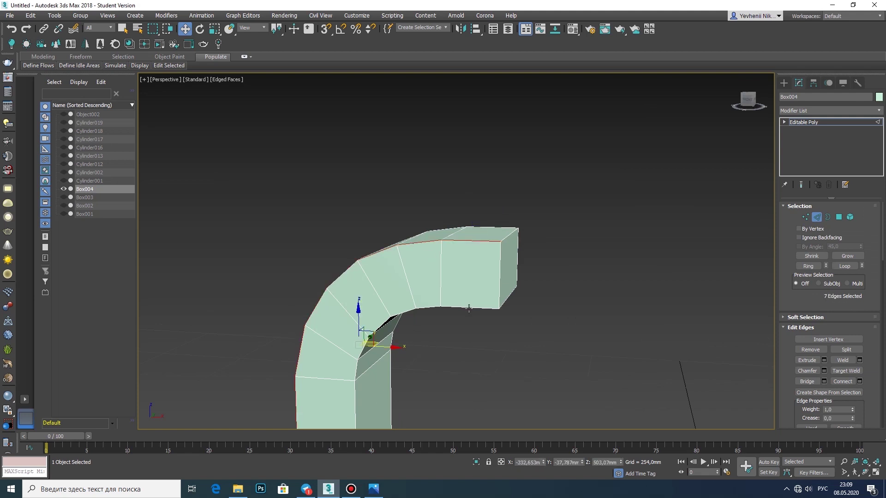
key(w)
Select the neck's long edges and chamfer them by 0,704 mm.
middle_drag(353, 428, 295, 194)
scroll(279, 156, down, 5)
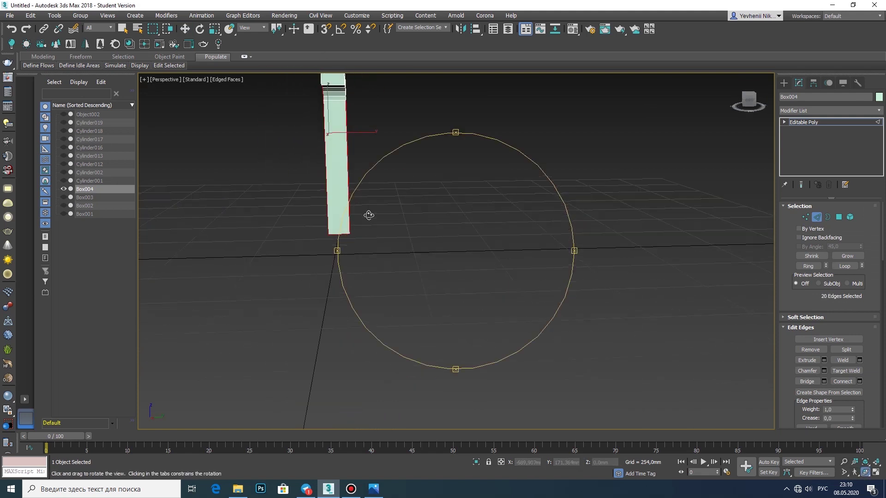
alt+middle_drag(376, 188, 469, 237)
scroll(469, 237, up, 5)
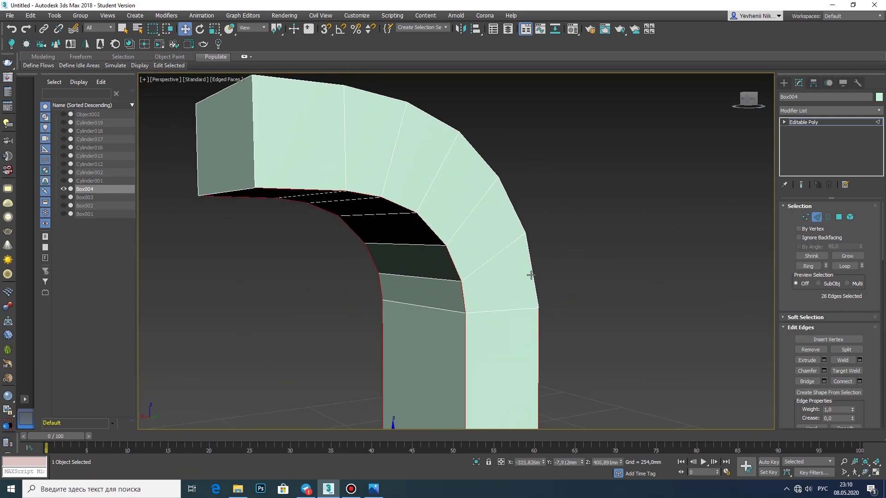
scroll(277, 83, down, 4)
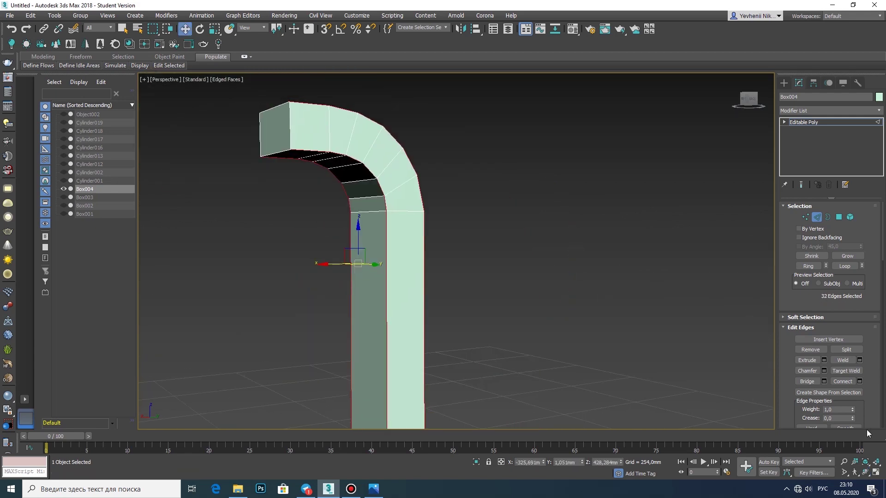
mouse_move(520, 303)
alt+middle_down()
mouse_move(548, 322)
mouse_move(430, 241)
alt+middle_up()
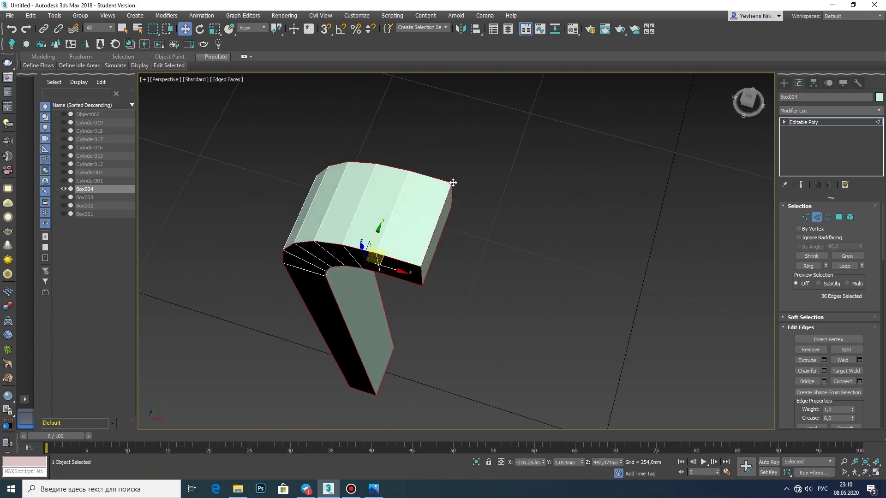
scroll(423, 253, up, 3)
scroll(336, 238, up, 3)
key(ctrl+shift+c)
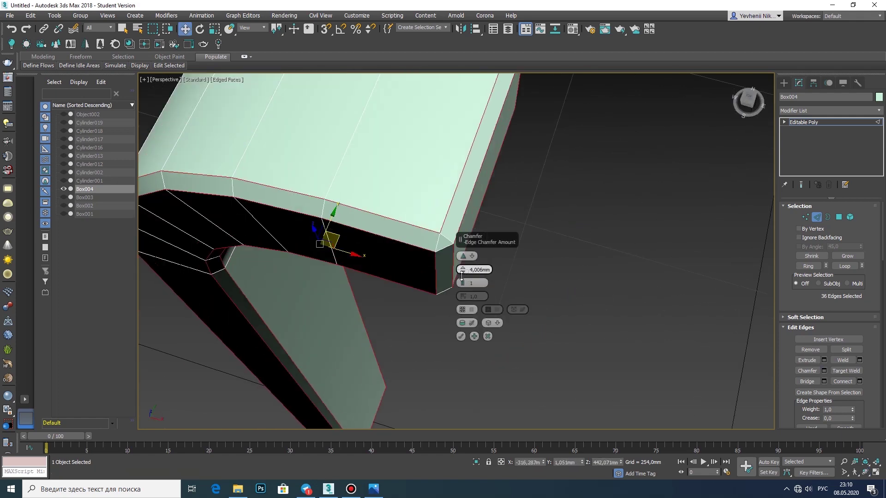
drag(462, 275, 465, 276)
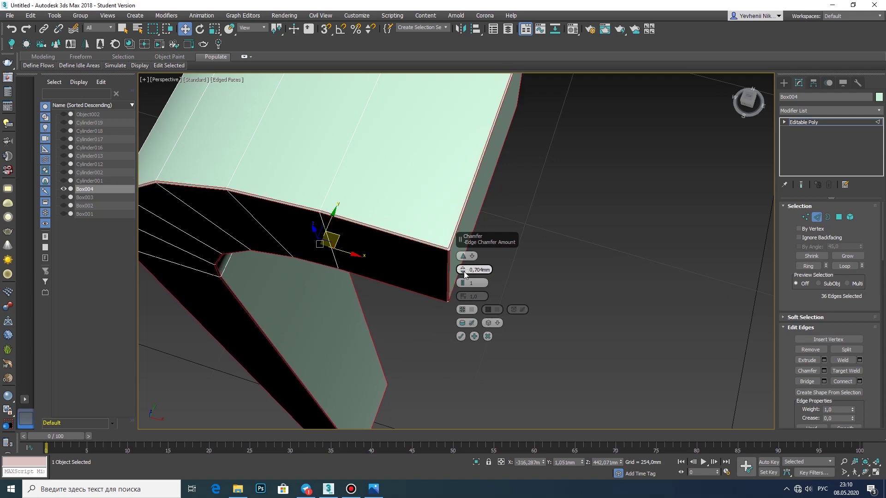
click(460, 336)
Select the whole bent box and add TurboSmooth with 2 iterations.
key(z)
key(5)
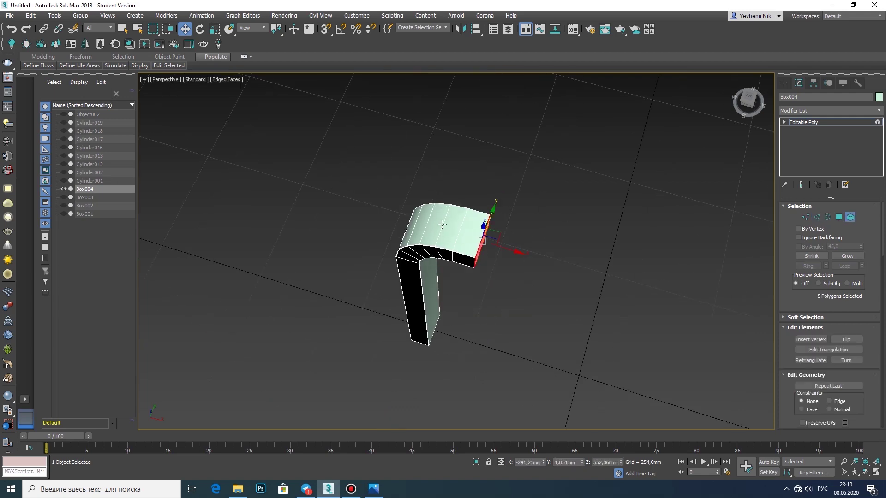
click(439, 231)
click(878, 111)
scroll(825, 194, down, 10)
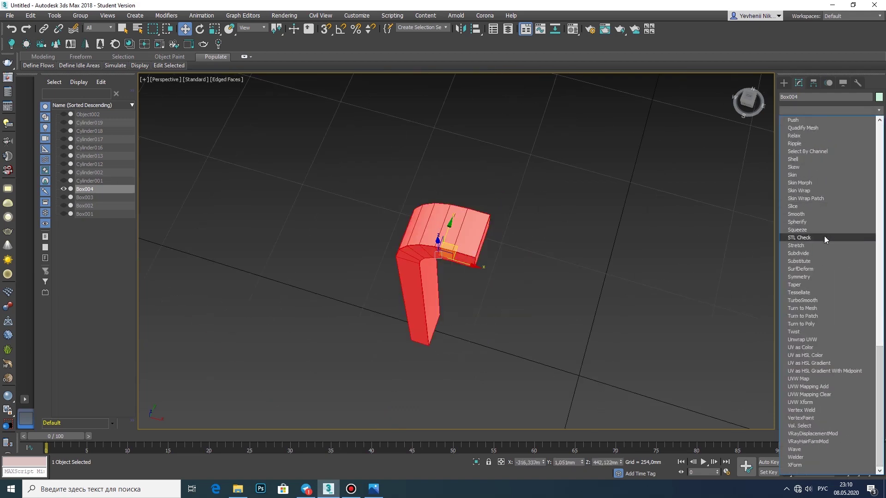
click(823, 301)
mouse_move(488, 318)
alt+middle_down()
mouse_move(513, 253)
mouse_move(619, 289)
alt+middle_up()
scroll(620, 288, up, 5)
mouse_move(619, 289)
mouse_down()
mouse_move(340, 233)
mouse_move(362, 234)
mouse_up()
key(w)
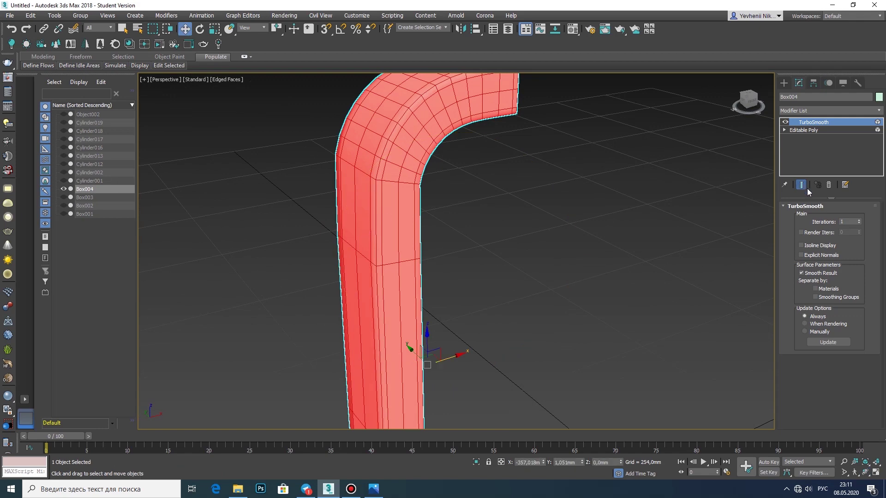
click(859, 220)
Collapse the smoothed box into an Editable Poly.
click(865, 472)
drag(457, 276, 476, 288)
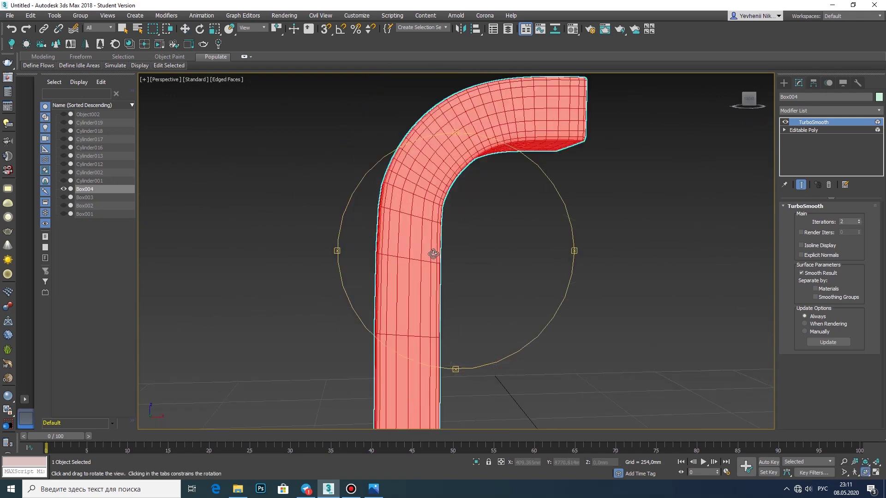
right_click(476, 288)
right_click(450, 258)
click(590, 365)
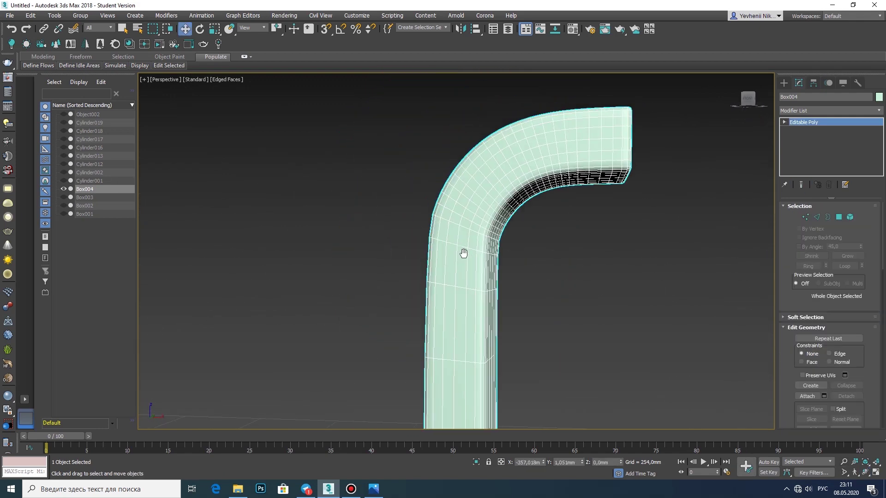
Enter Vertex mode on the dense mesh and frame the bent tube in the Front view.
click(864, 472)
mouse_move(589, 312)
mouse_down()
mouse_move(597, 336)
mouse_move(490, 317)
mouse_move(419, 213)
mouse_move(498, 178)
mouse_move(492, 253)
mouse_move(511, 112)
mouse_move(506, 201)
mouse_move(589, 204)
mouse_move(586, 223)
mouse_up()
key(Escape)
key(1)
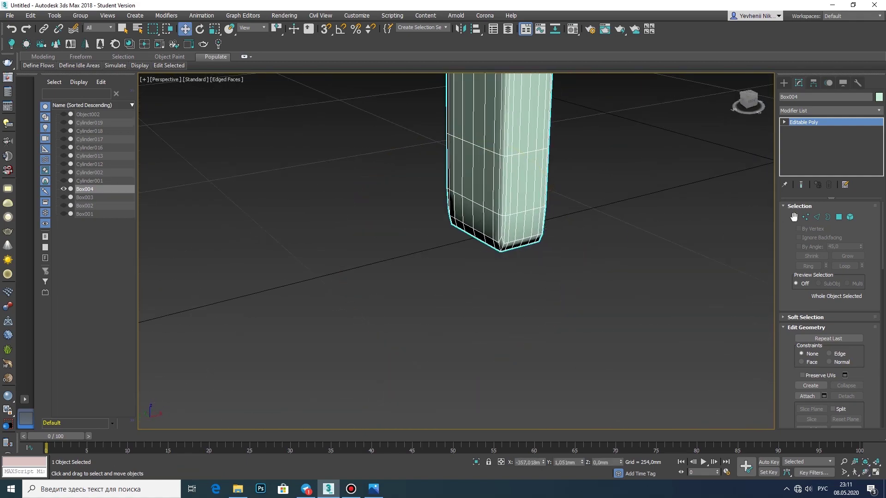
click(875, 472)
scroll(534, 185, up, 4)
scroll(473, 165, up, 3)
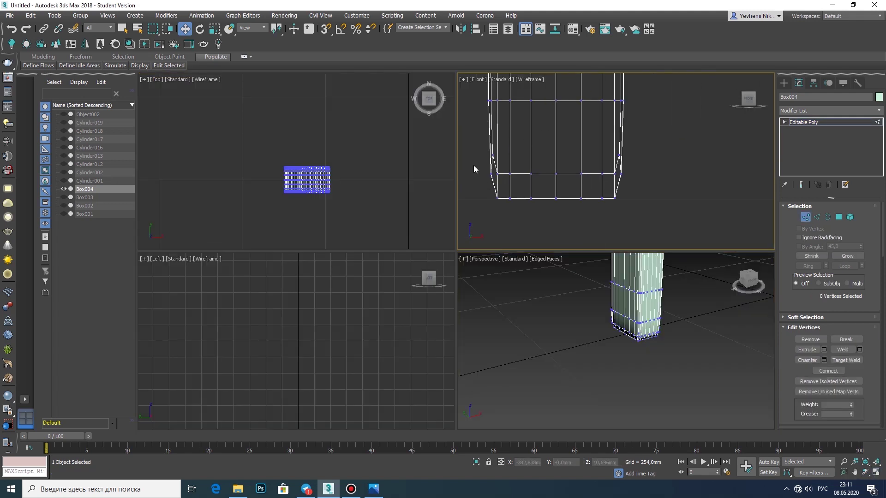
click(875, 472)
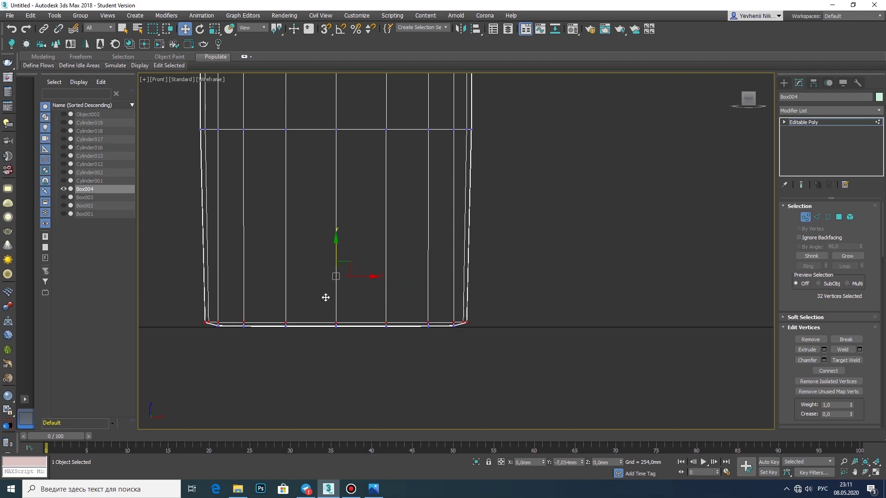
scroll(326, 297, down, 2)
scroll(350, 277, down, 5)
scroll(380, 243, up, 5)
scroll(326, 247, up, 4)
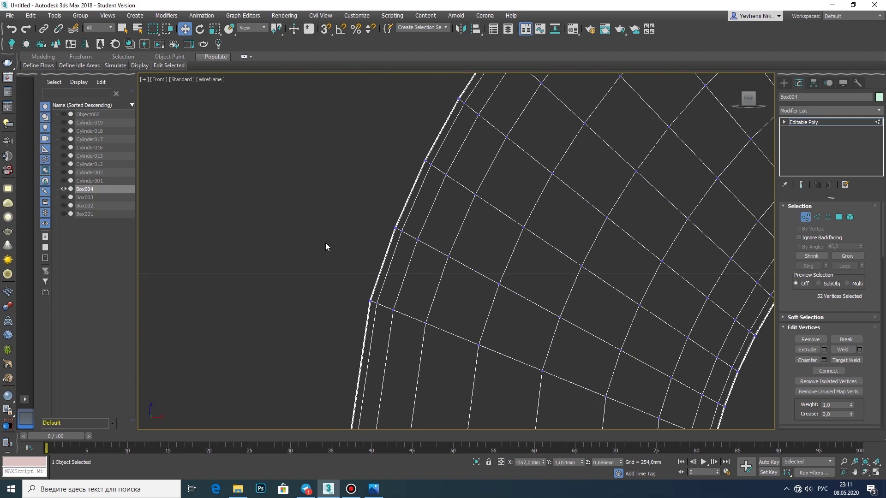
middle_drag(381, 311, 328, 192)
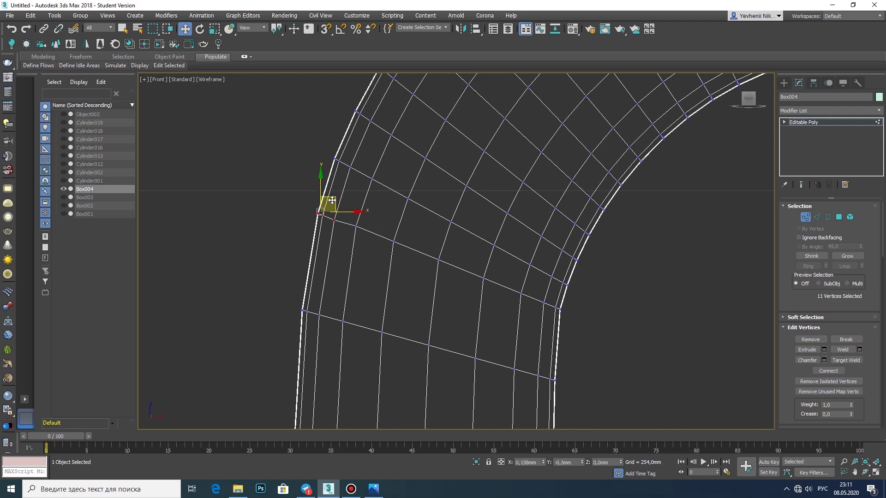
Select vertices on the tube's inner edge, then exit Vertex mode and deselect the leg.
middle_drag(545, 298, 416, 240)
scroll(415, 240, up, 3)
drag(289, 185, 356, 227)
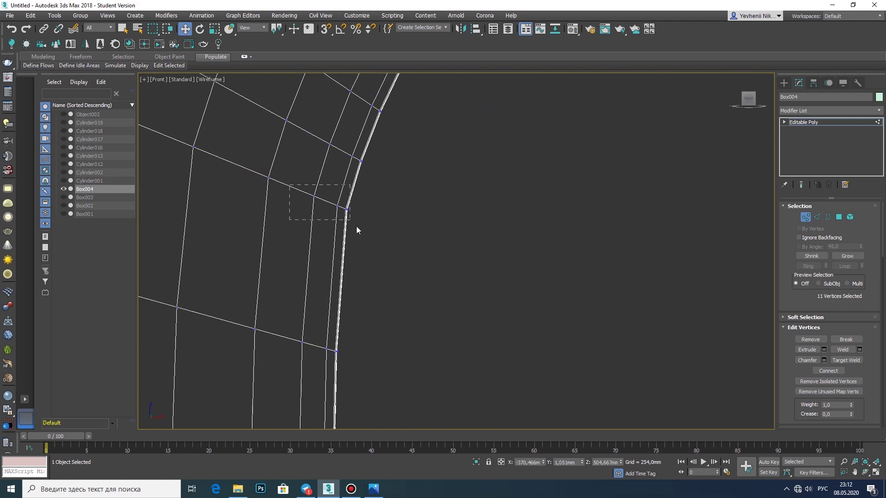
scroll(364, 207, down, 3)
scroll(475, 211, down, 3)
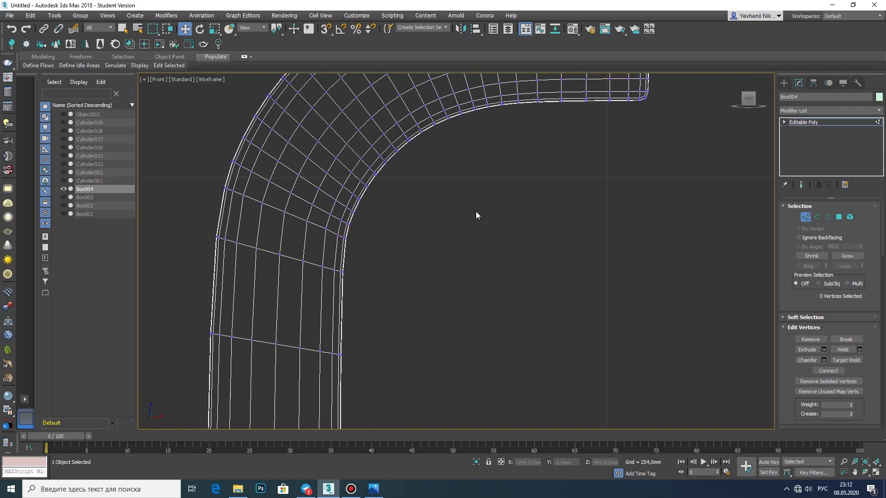
scroll(475, 211, down, 3)
click(784, 83)
click(666, 160)
scroll(533, 138, down, 3)
scroll(297, 134, up, 3)
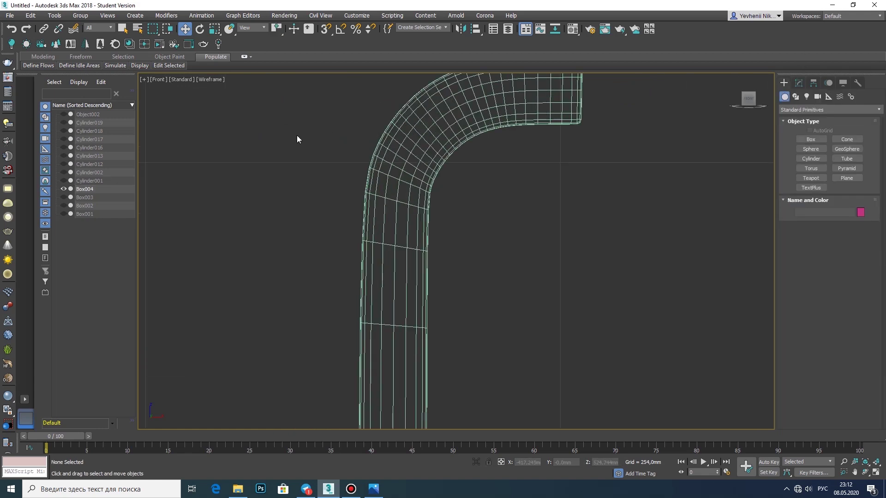
scroll(264, 147, down, 1)
scroll(264, 148, up, 4)
Reselect Box004 and box-select the bottom row of leg vertices in the Front view.
middle_drag(264, 147, 432, 207)
scroll(510, 145, down, 5)
key(alt+w)
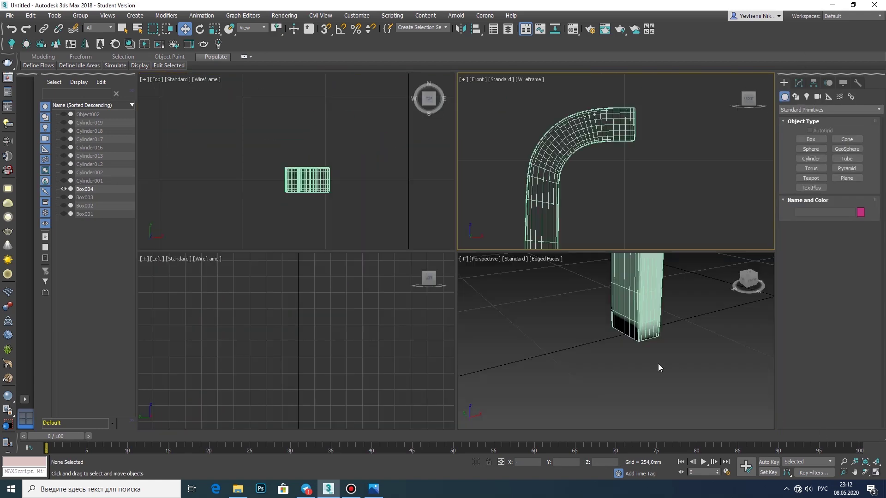
scroll(658, 364, up, 3)
middle_drag(539, 176, 548, 162)
scroll(548, 161, up, 4)
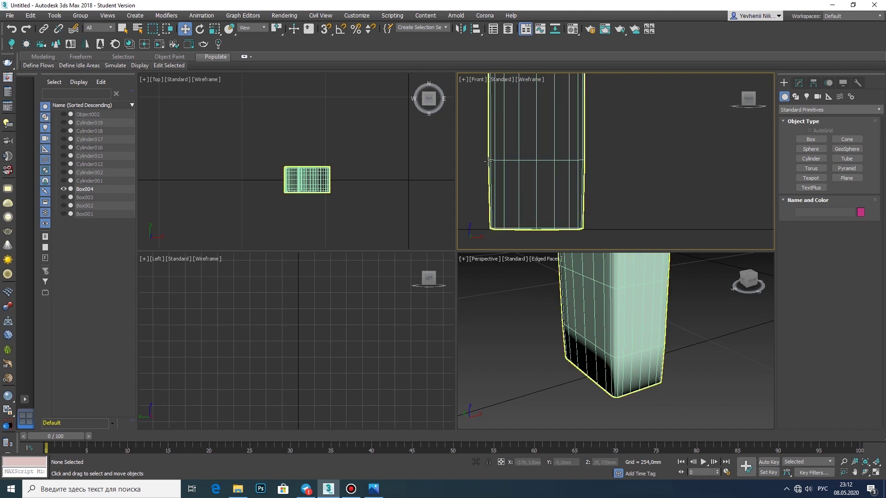
click(522, 175)
key(alt+w)
click(798, 84)
key(1)
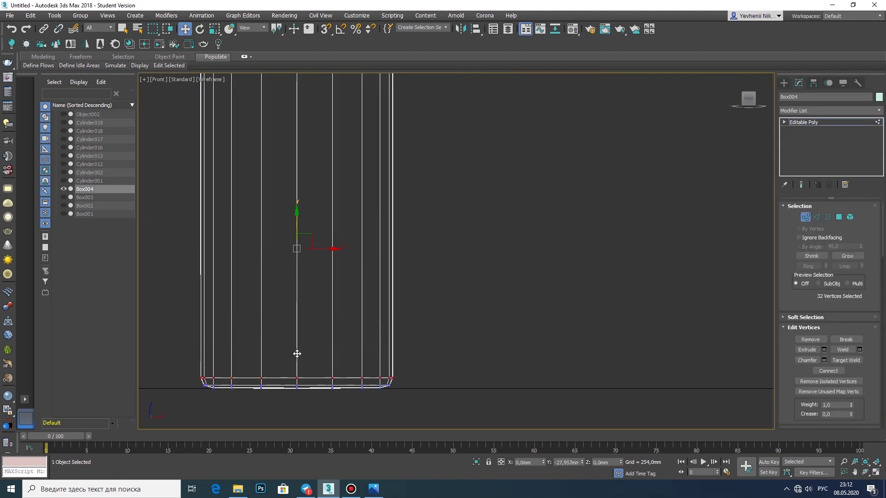
scroll(328, 314, down, 4)
drag(276, 216, 385, 246)
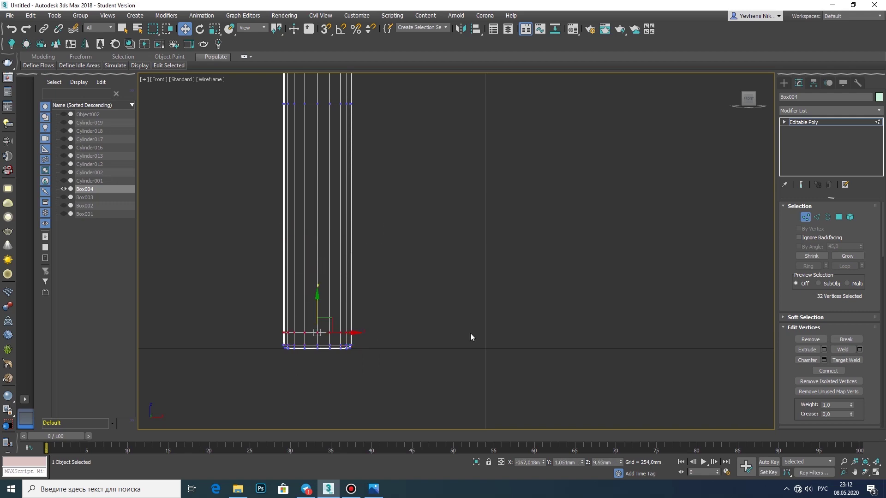
key(alt+w)
alt+middle_drag(600, 364, 646, 381)
key(alt+w)
Unhide the seat cylinders Cylinder017, Cylinder018 and Cylinder019.
alt+middle_drag(481, 287, 501, 309)
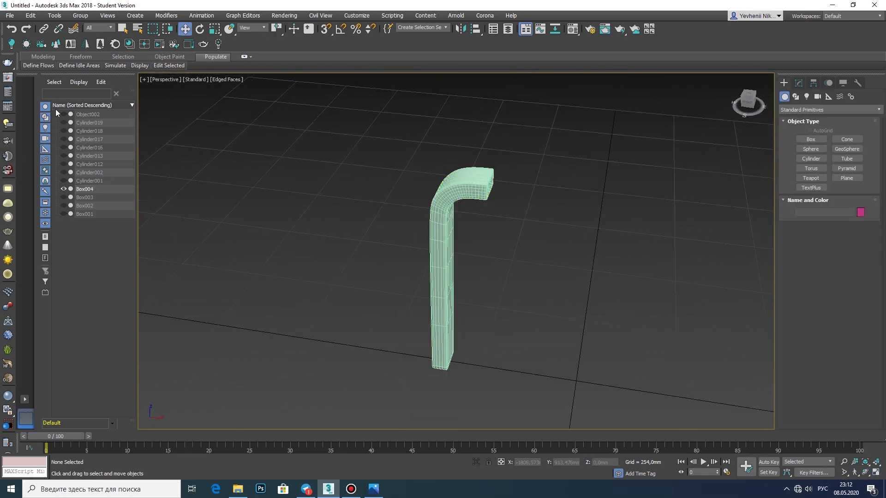
click(64, 122)
click(64, 131)
click(63, 139)
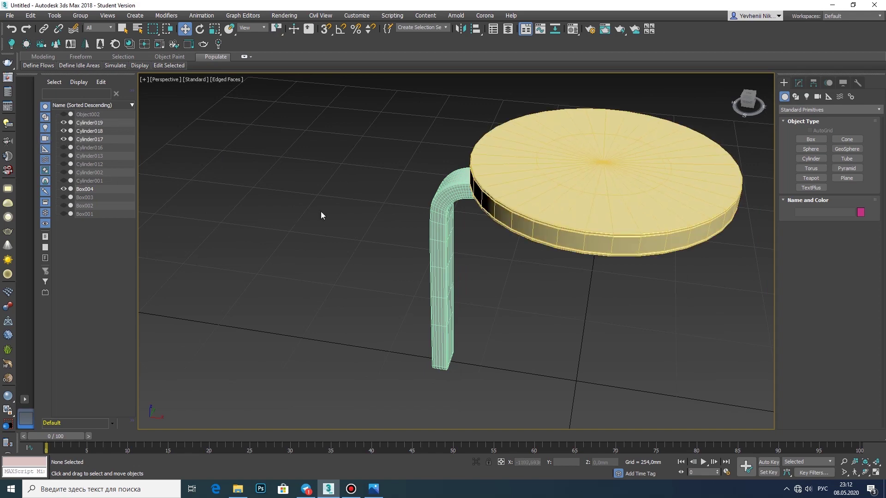
click(877, 472)
click(876, 473)
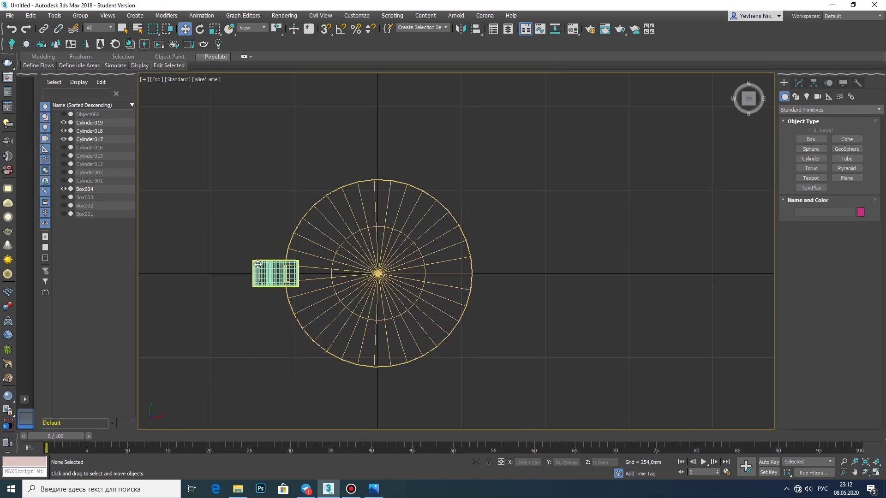
Clone leg Box004 as Box005 and rotate it to face the seat's centre.
click(275, 273)
mouse_move(288, 261)
shift+mouse_down()
mouse_move(464, 243)
mouse_move(549, 310)
shift+mouse_up()
click(447, 282)
key(e)
key(w)
mouse_move(416, 253)
mouse_down()
mouse_move(434, 185)
mouse_move(457, 181)
mouse_up()
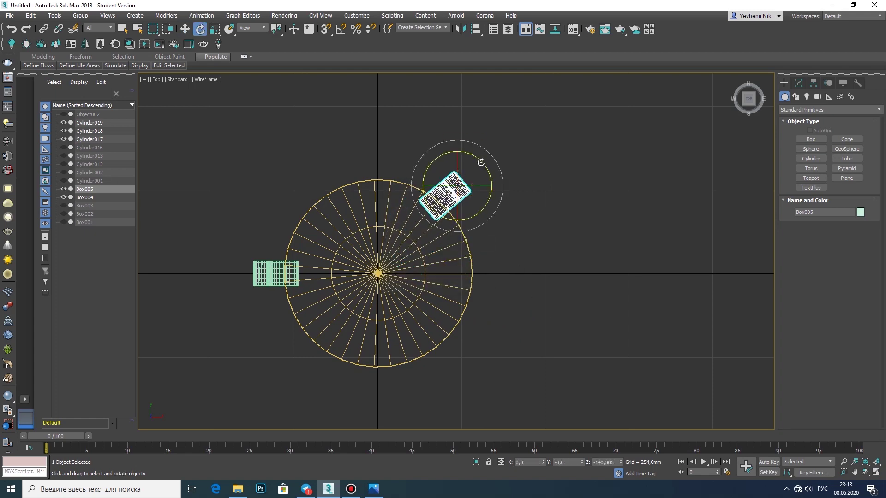
scroll(454, 181, up, 3)
key(e)
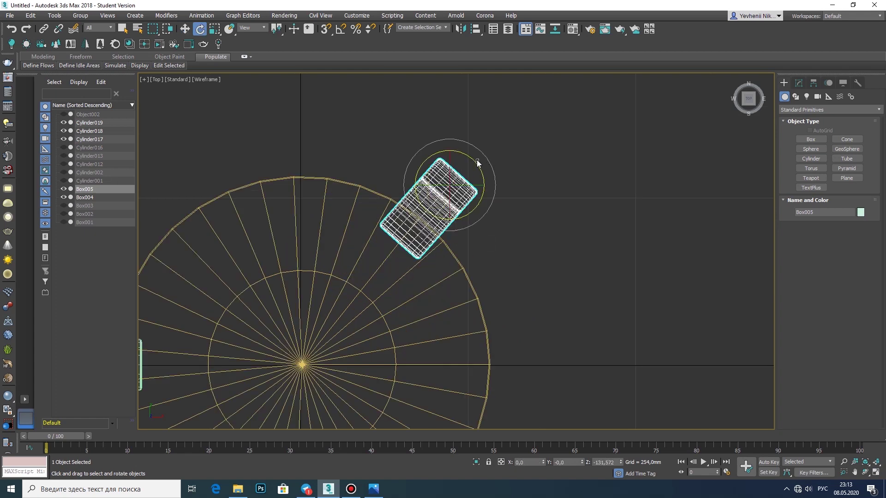
drag(471, 161, 471, 161)
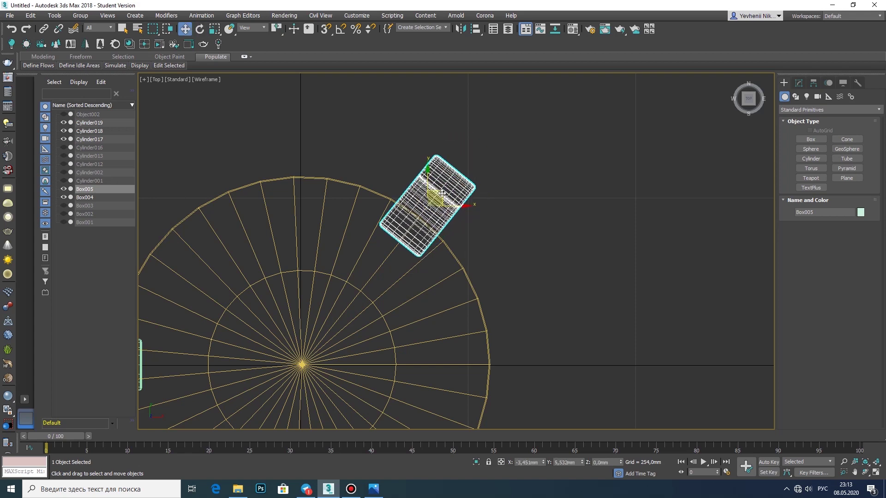
scroll(445, 196, down, 2)
scroll(418, 159, down, 3)
Duplicate the copy as Box006 and move it to the seat's lower-right edge.
key(ctrl+v)
key(Return)
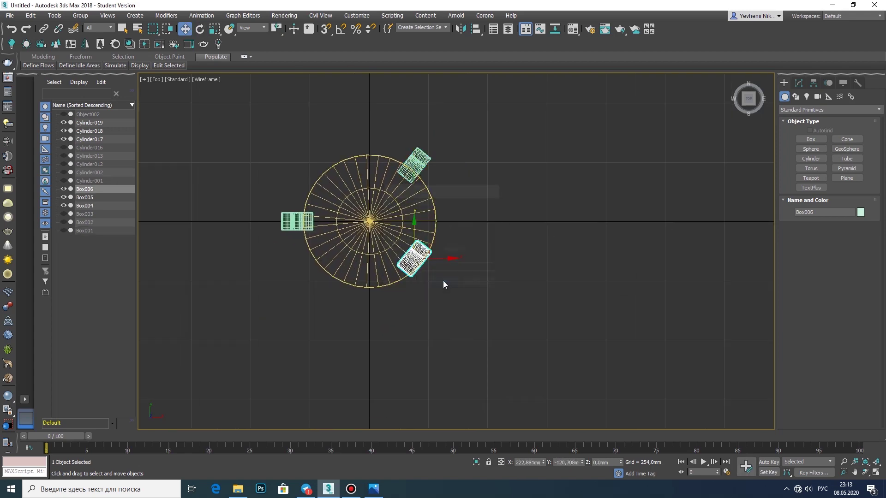
key(z)
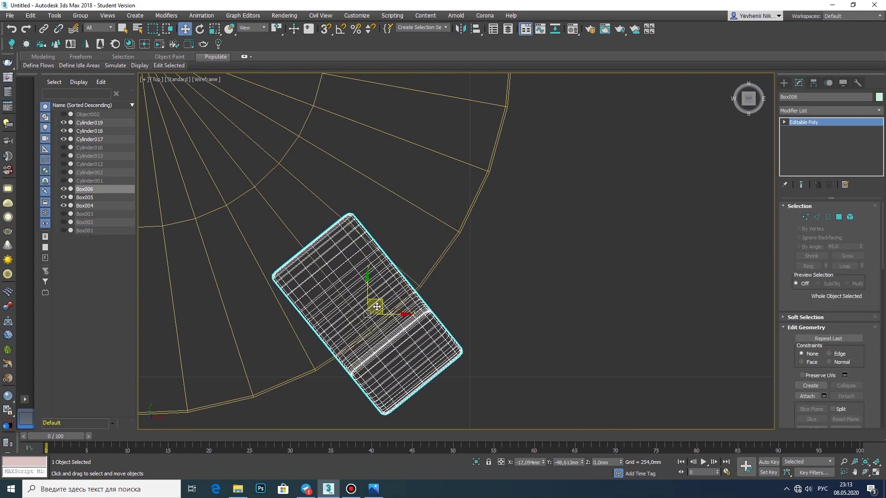
drag(399, 238, 387, 330)
scroll(391, 315, down, 4)
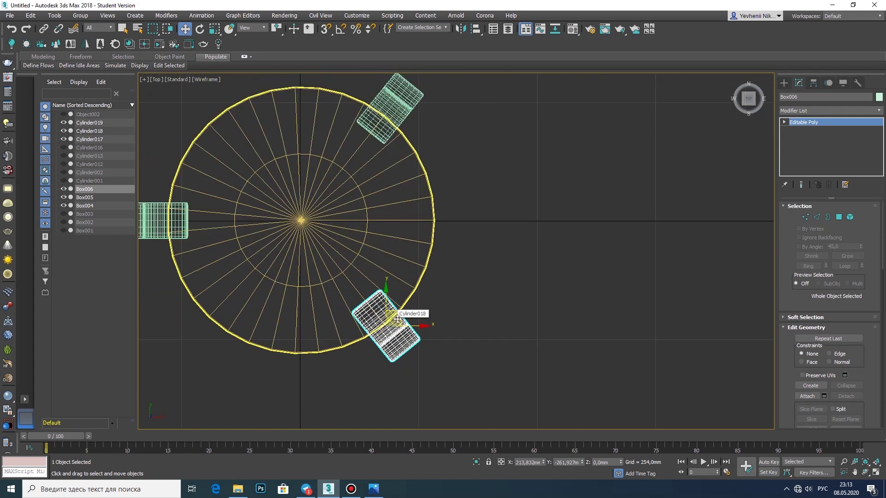
middle_drag(391, 315, 455, 350)
scroll(455, 350, down, 3)
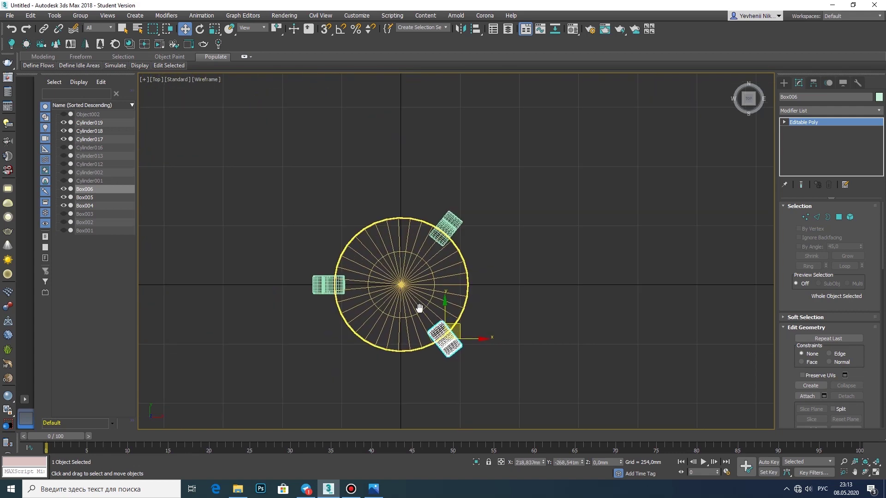
key(alt+w)
mouse_move(512, 323)
alt+middle_down()
mouse_move(570, 277)
mouse_move(411, 281)
mouse_move(599, 286)
mouse_move(548, 283)
mouse_move(573, 303)
alt+middle_up()
key(alt+w)
Delete the two leg copies Box005 and Box006 after checking the reference photo.
key(alt+Tab)
key(alt+Tab)
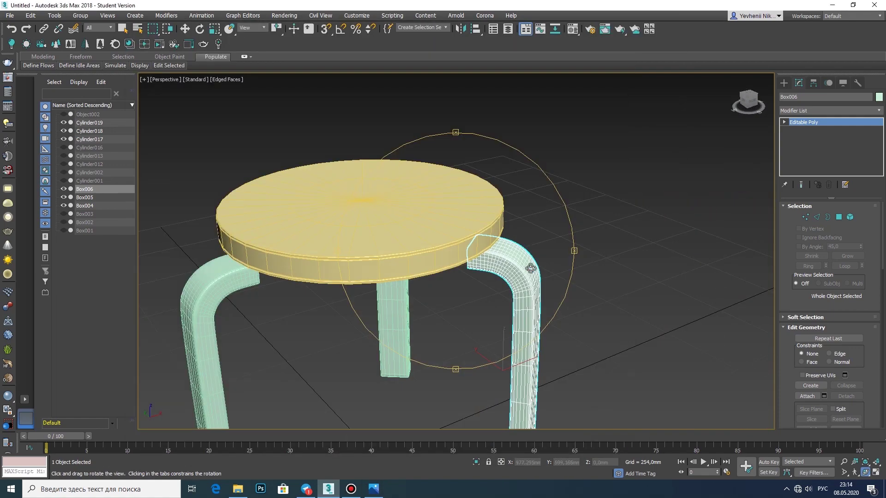
key(w)
key(Delete)
scroll(238, 286, up, 3)
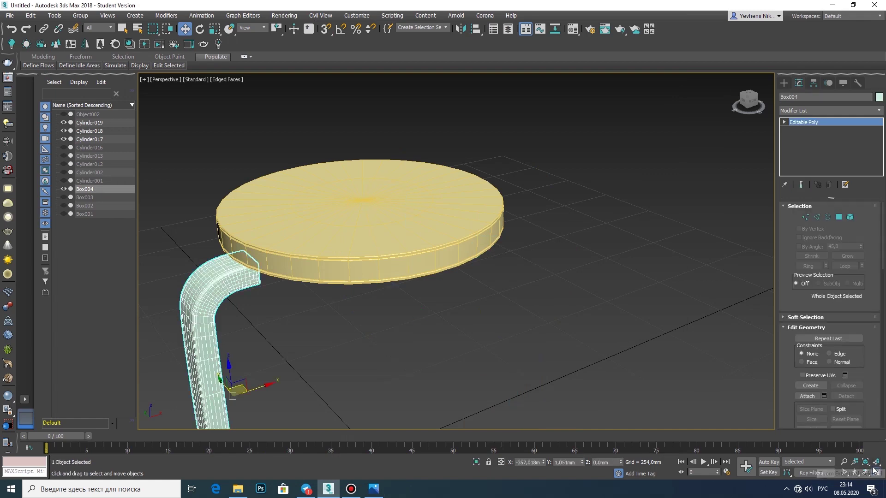
click(875, 471)
scroll(600, 184, up, 3)
scroll(600, 185, up, 3)
click(875, 471)
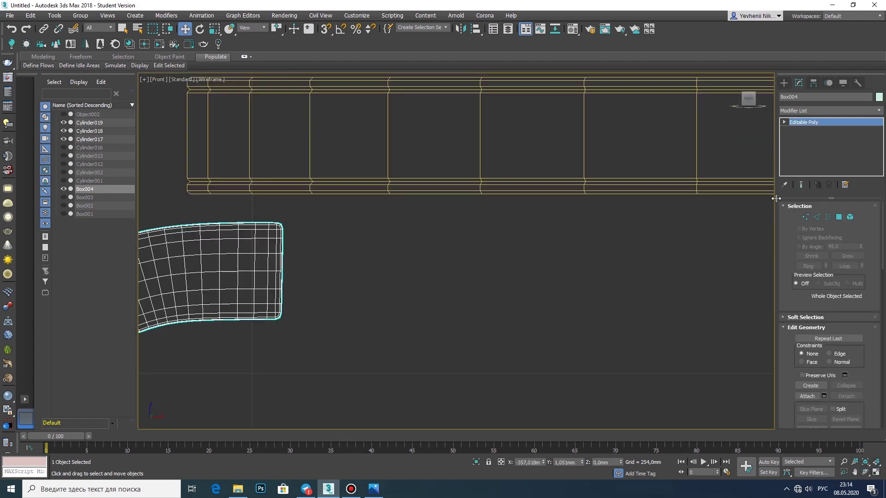
Move Box004's top-end vertices right along X, extending the arm toward the seat centre.
key(1)
drag(406, 169, 265, 330)
drag(293, 268, 575, 306)
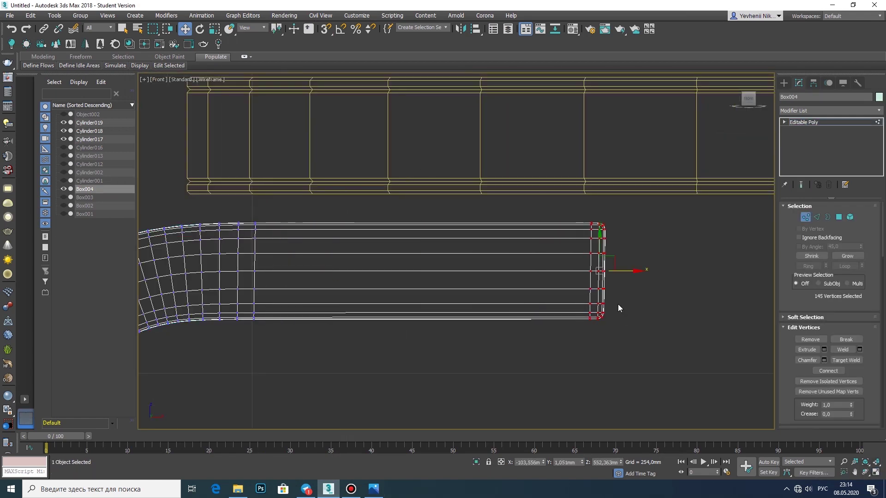
scroll(454, 261, down, 5)
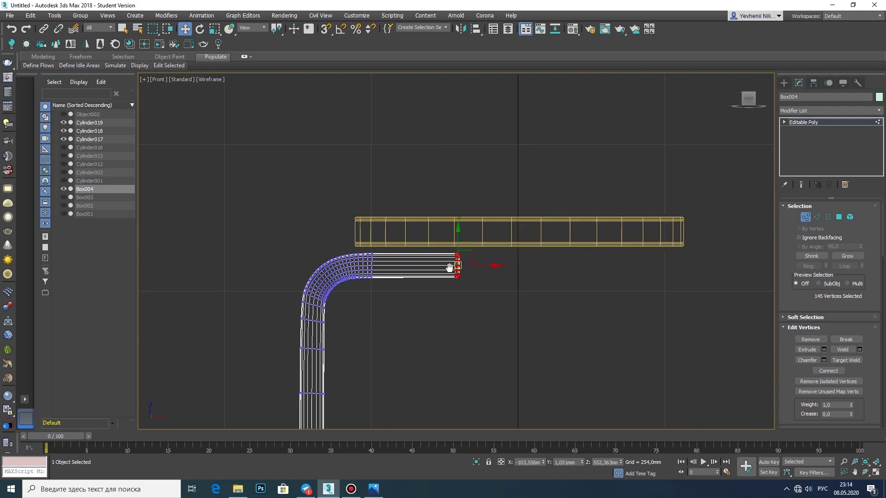
click(373, 490)
click(734, 270)
key(alt+w)
click(697, 402)
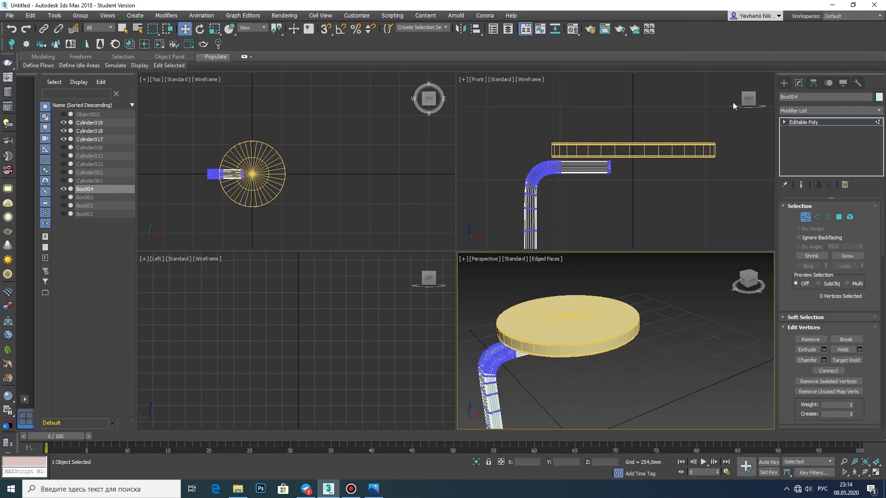
click(784, 82)
right_click(328, 158)
key(alt+w)
Copy the leg, rotate it diagonally and place it at the seat's upper-right edge.
scroll(329, 274, up, 2)
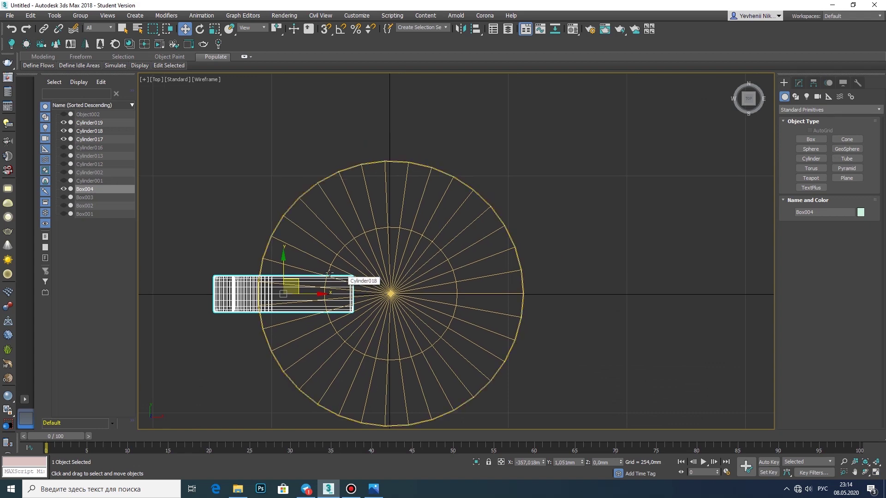
shift+drag(283, 287, 436, 190)
key(e)
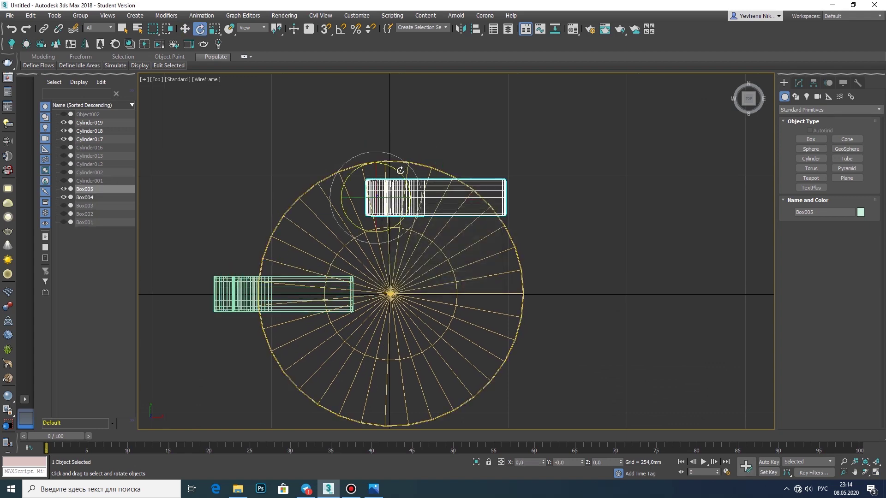
mouse_move(415, 154)
mouse_down()
mouse_move(559, 223)
mouse_move(546, 212)
mouse_up()
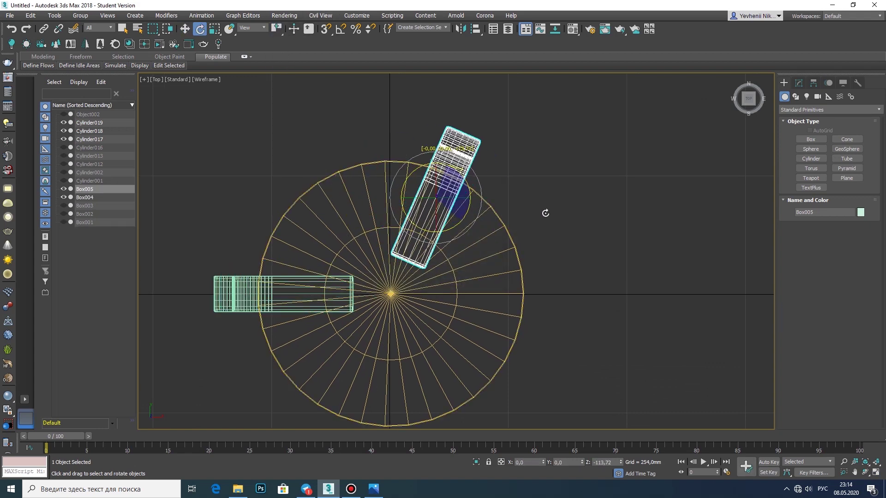
key(w)
drag(427, 183, 459, 186)
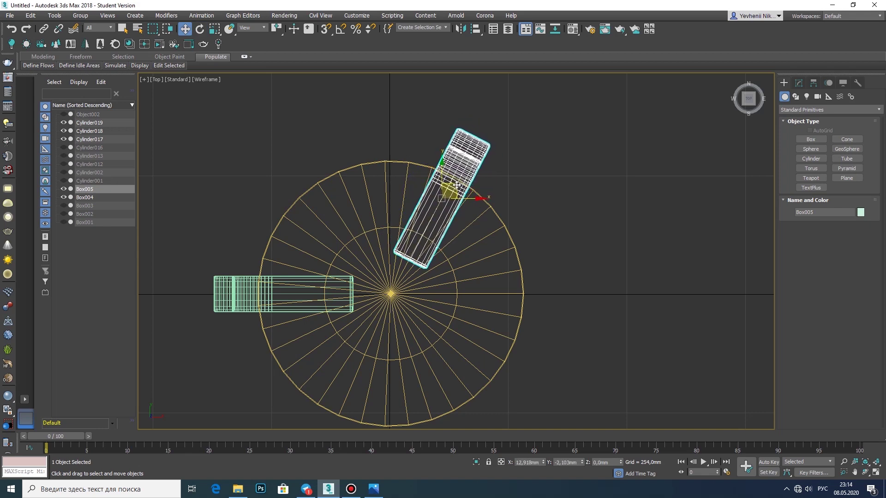
scroll(423, 191, down, 2)
scroll(422, 191, up, 2)
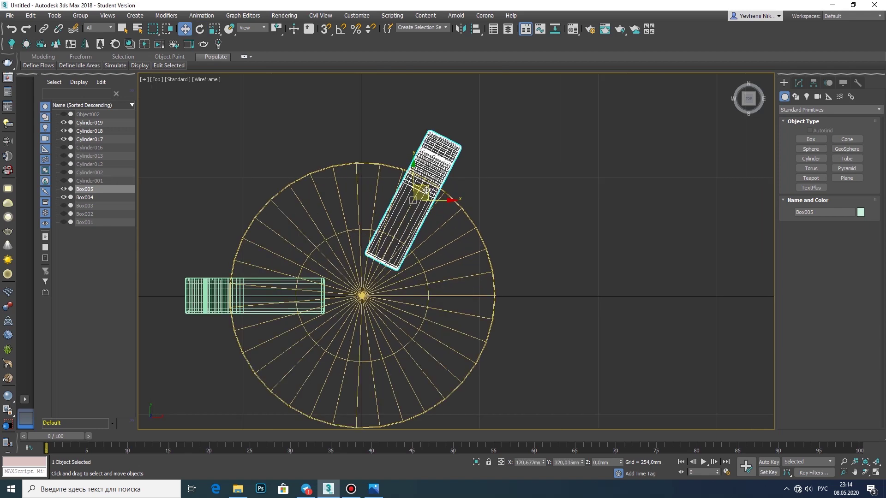
Clone that leg, mirror the copy as Box006 and move it down into position.
shift+drag(419, 181, 418, 326)
click(427, 283)
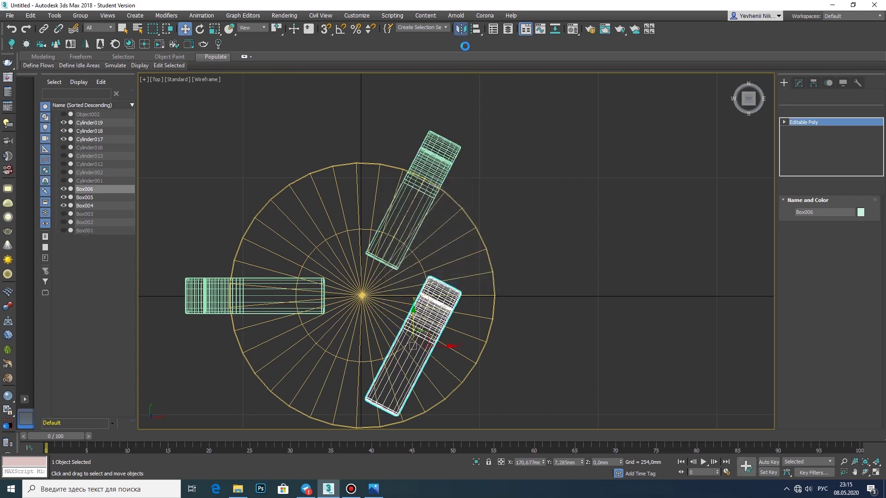
click(460, 28)
click(429, 319)
scroll(429, 319, up, 3)
drag(407, 147, 404, 260)
scroll(400, 257, down, 3)
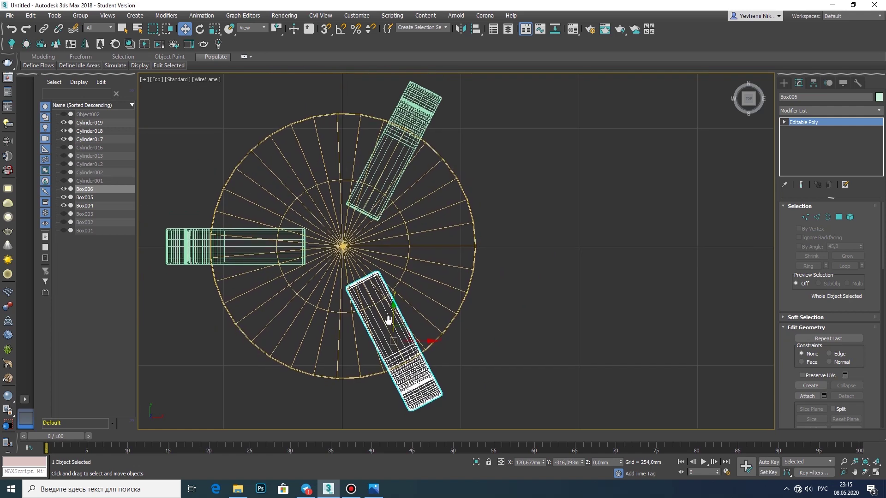
scroll(400, 257, down, 3)
key(alt+w)
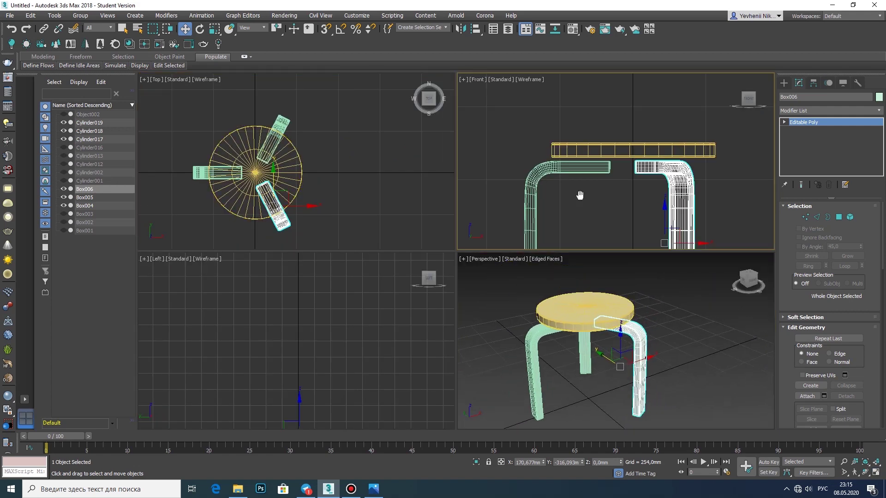
click(586, 146)
Attach the other two legs to Box006, combining all three into one object.
scroll(600, 143, up, 3)
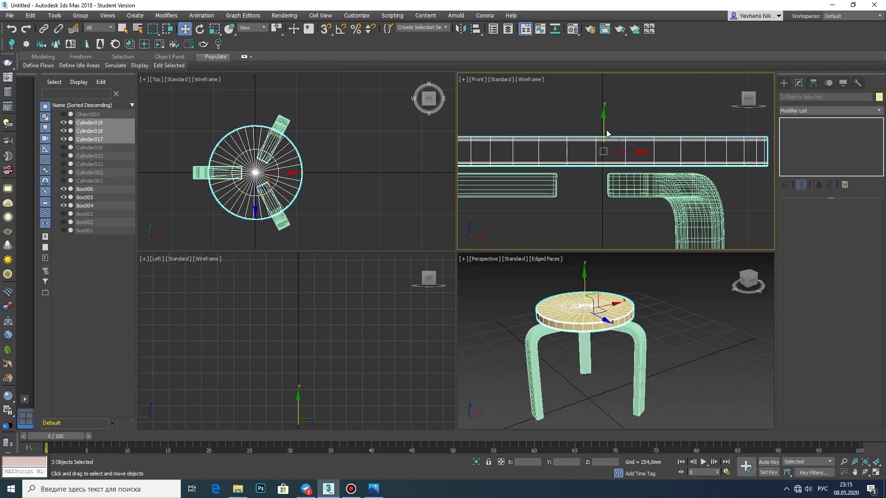
scroll(604, 139, up, 2)
middle_click(600, 360)
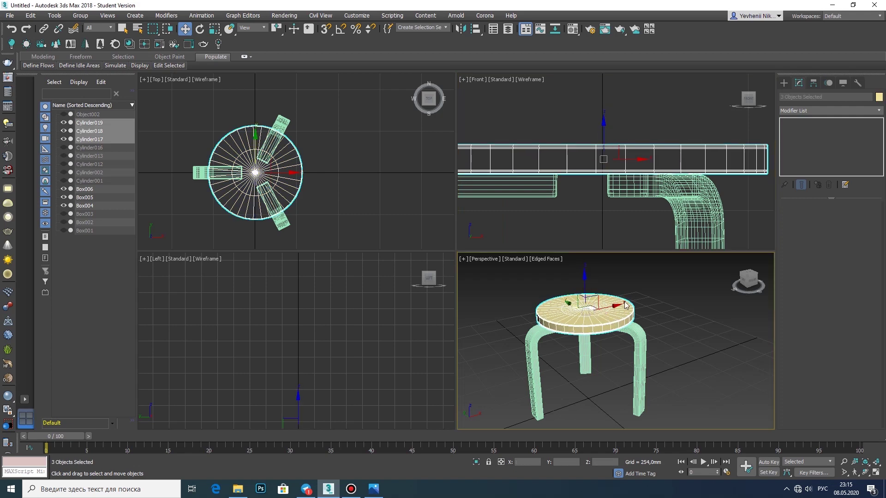
key(alt+w)
mouse_move(462, 276)
alt+middle_down()
mouse_move(486, 286)
mouse_move(462, 295)
alt+middle_up()
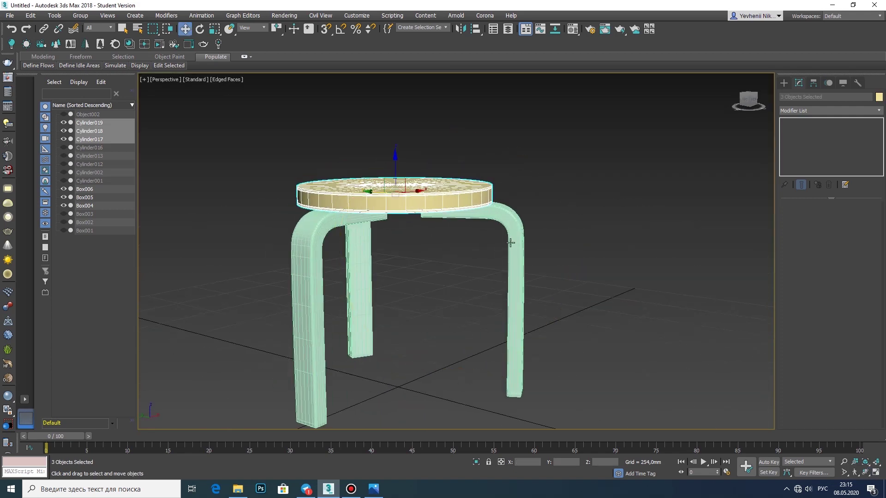
key(w)
click(515, 323)
click(374, 489)
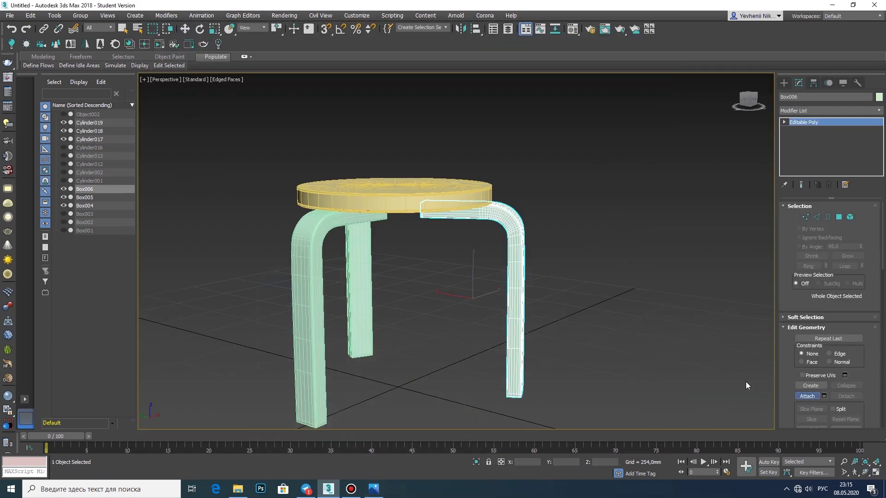
click(360, 286)
click(309, 323)
Attach Cylinder018 to the seat Cylinder019.
click(784, 82)
scroll(378, 221, up, 5)
click(378, 216)
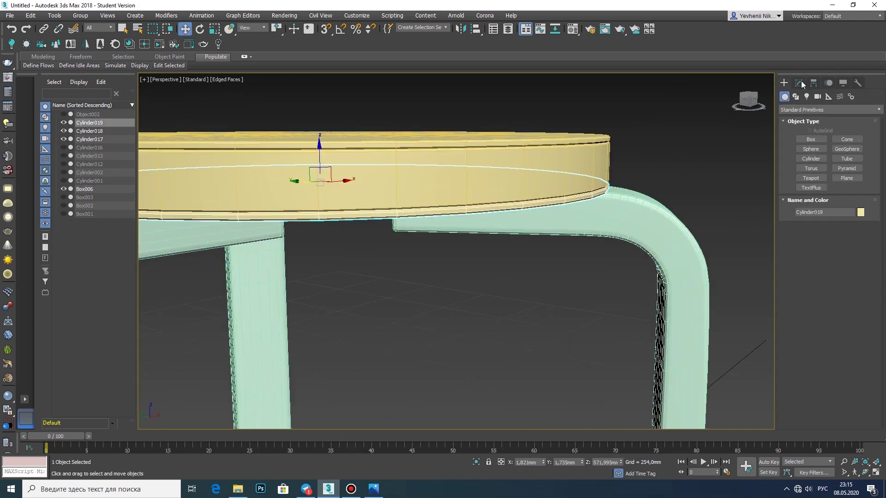
click(799, 83)
click(808, 397)
click(295, 148)
click(784, 83)
scroll(500, 172, down, 5)
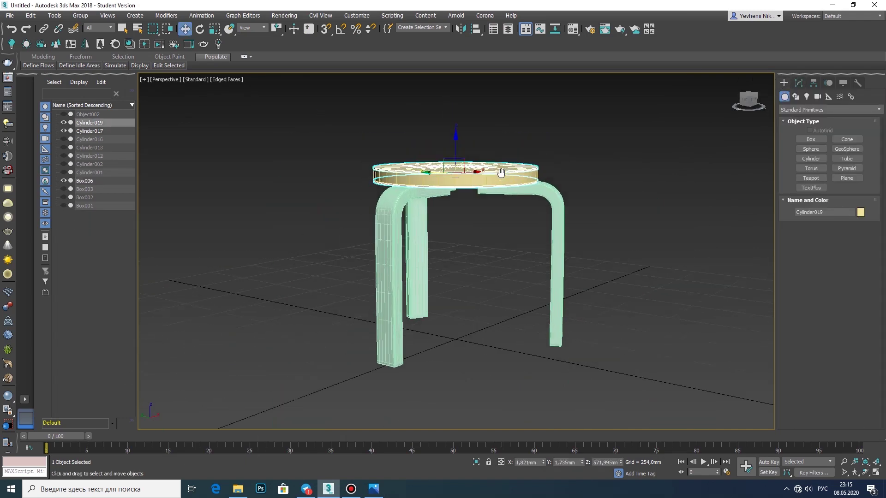
Select Cylinder017 plus the seat and legs, viewing the Object Color choices.
drag(332, 111, 418, 189)
click(89, 131)
click(860, 212)
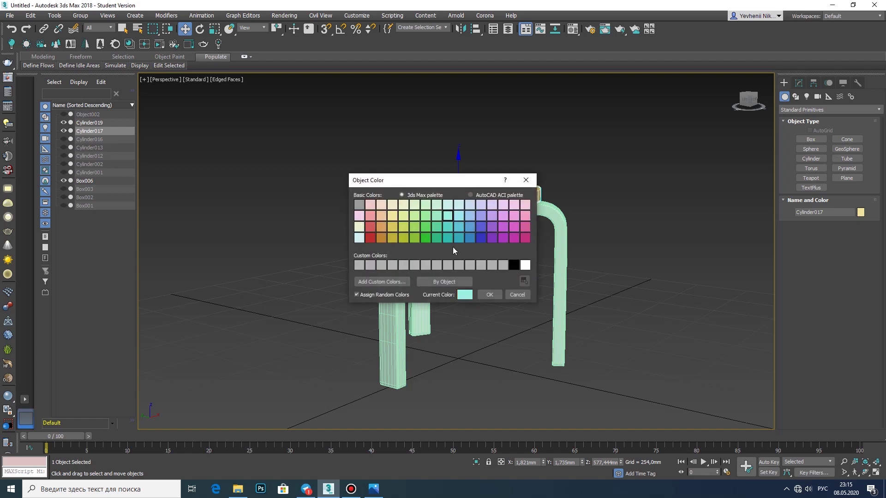
click(490, 295)
ctrl+click(89, 122)
ctrl+click(84, 181)
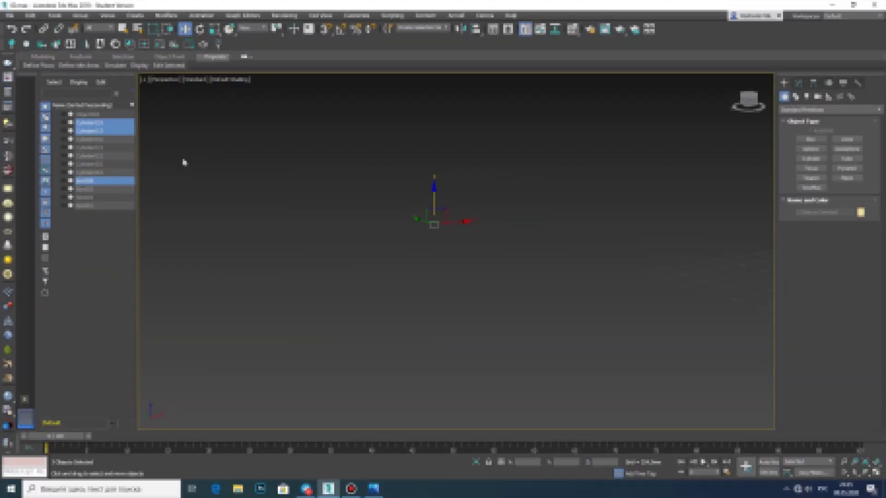
Deselect everything and check the pendant lamp reference photo.
click(189, 193)
click(372, 493)
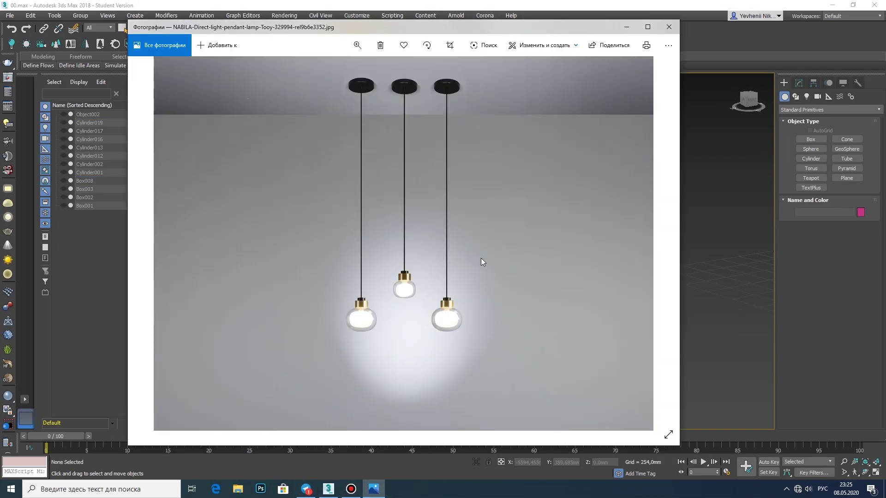
click(710, 249)
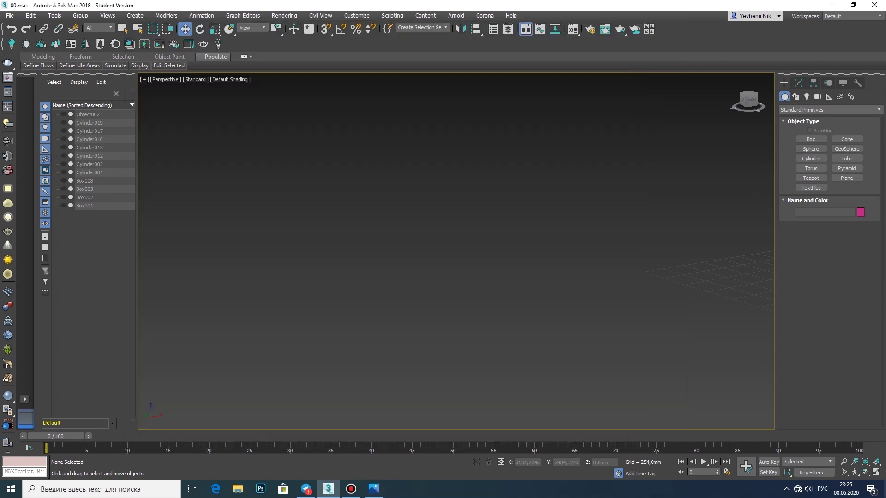
click(875, 473)
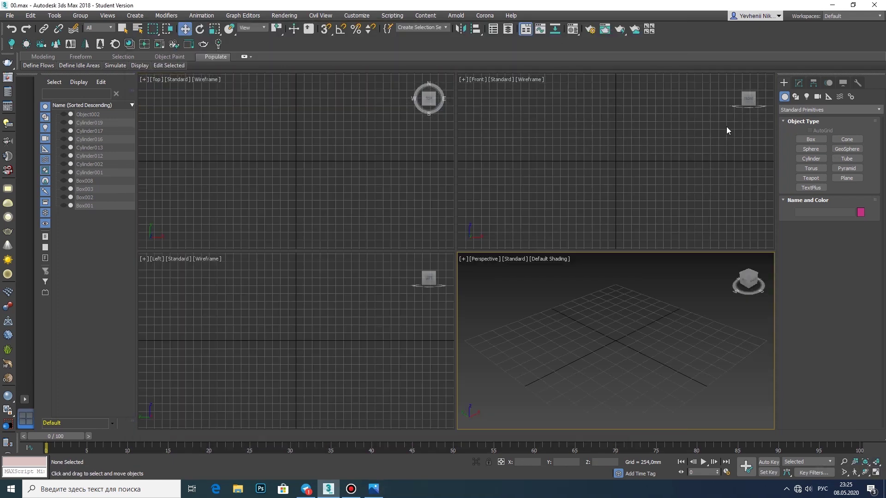
Draw a 430.76 mm-radius cylinder at the origin, show Edged Faces, convert to Editable Poly.
click(811, 159)
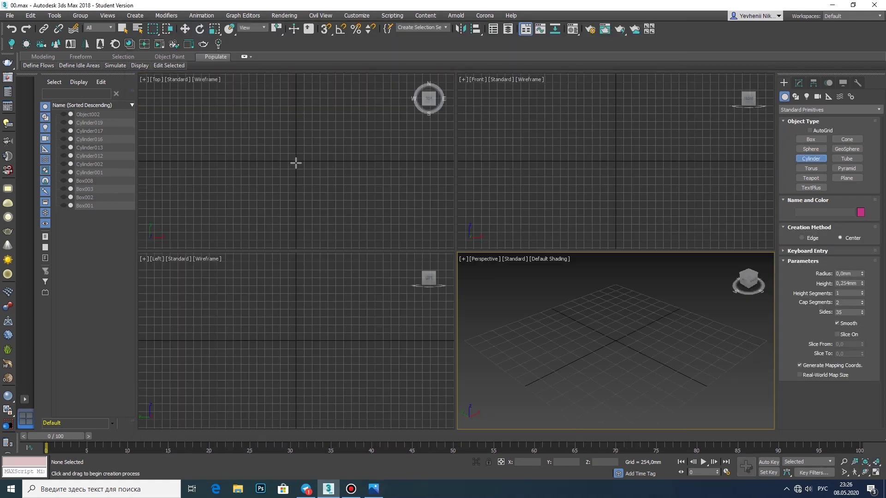
drag(296, 163, 297, 175)
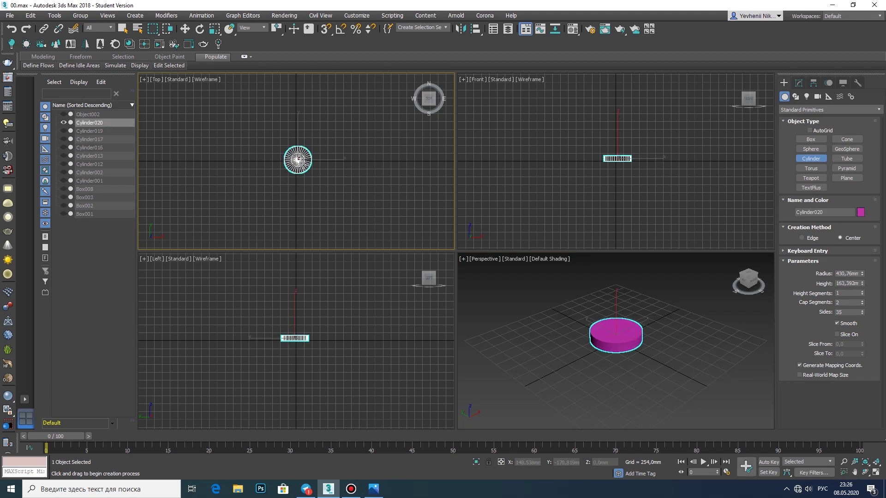
middle_drag(630, 315, 613, 326)
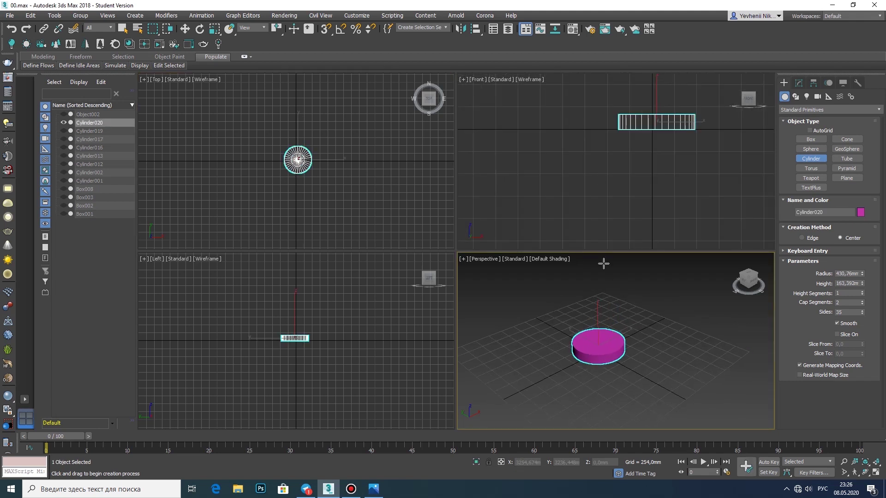
click(549, 258)
click(597, 351)
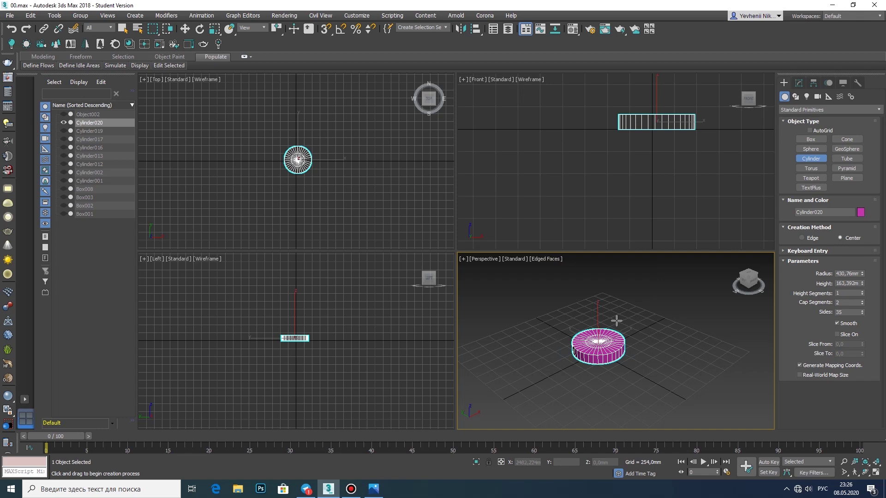
scroll(598, 346, up, 3)
scroll(598, 346, down, 1)
key(w)
right_click(590, 325)
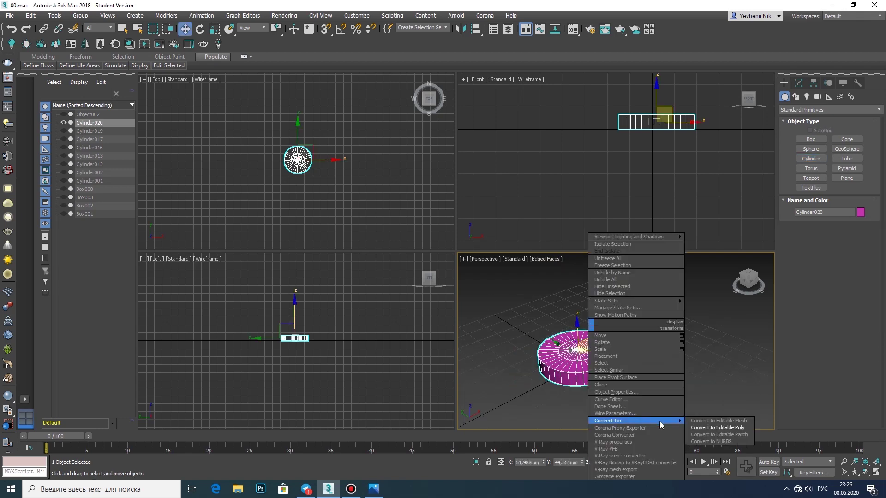
click(717, 428)
Chamfer one rim edge loop of the cylinder with 4 segments.
click(875, 471)
alt+middle_drag(461, 277, 461, 208)
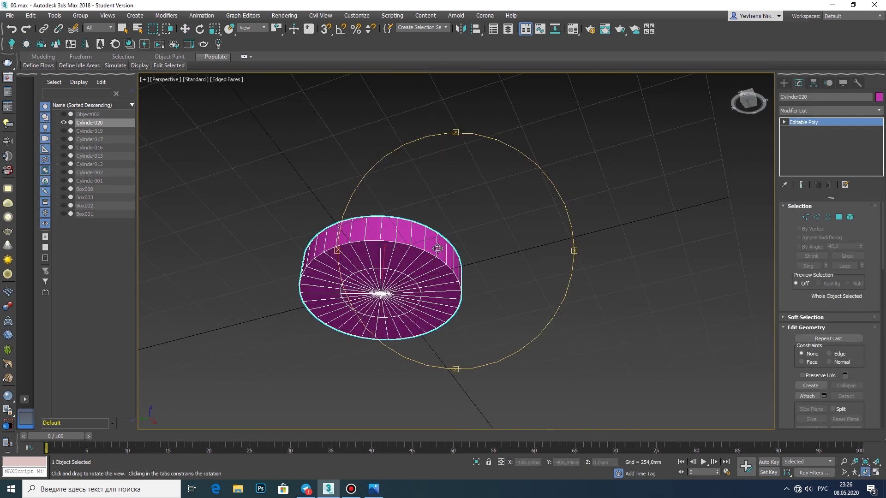
scroll(474, 250, up, 4)
key(2)
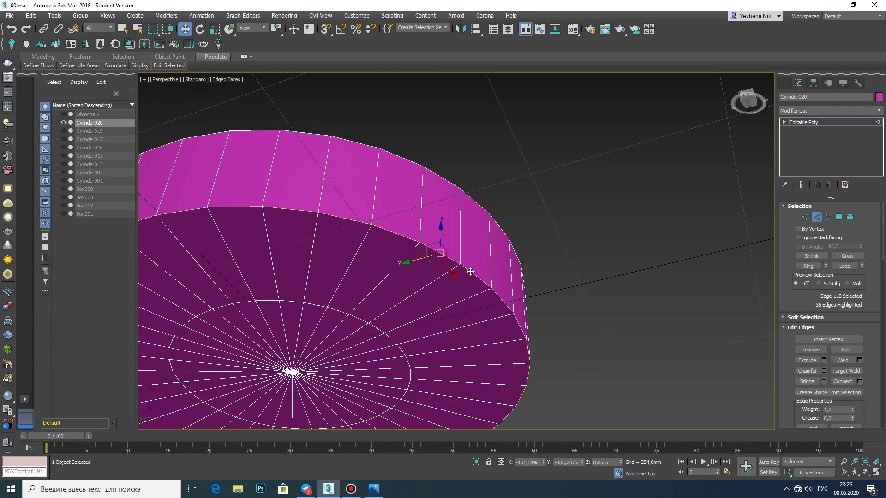
scroll(473, 274, up, 2)
click(824, 370)
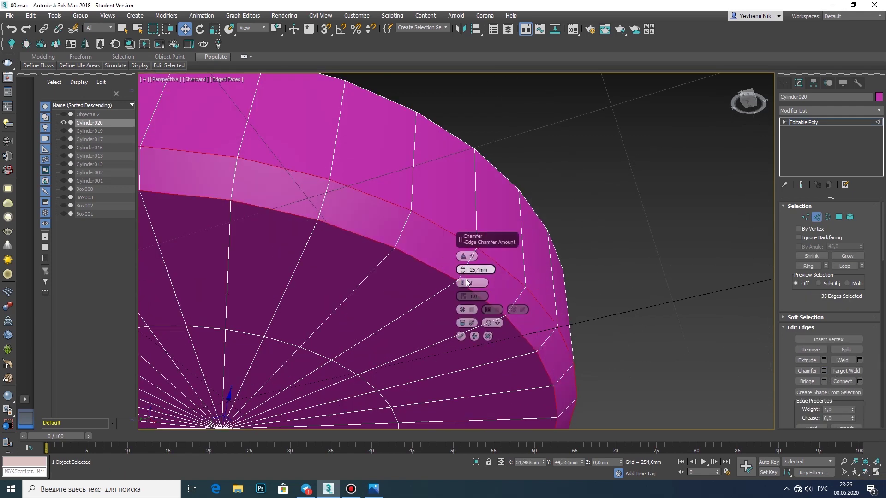
drag(463, 269, 462, 264)
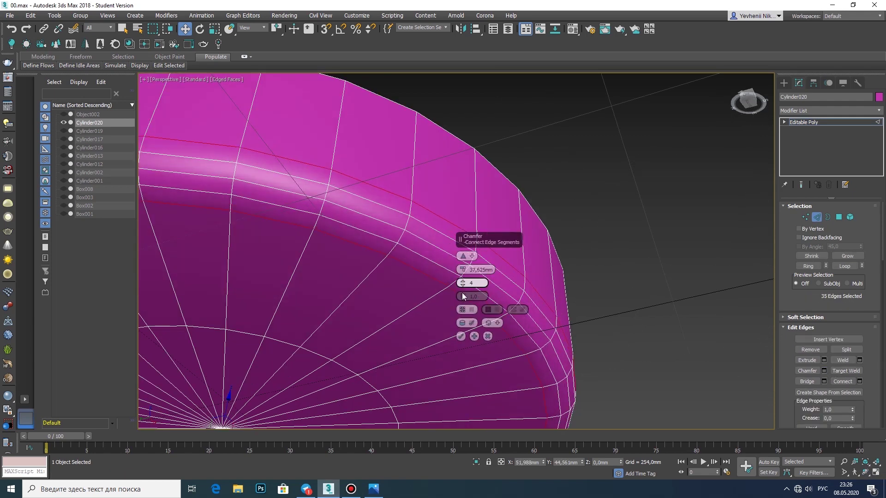
click(460, 337)
scroll(520, 297, down, 5)
alt+middle_drag(519, 295, 520, 298)
drag(520, 297, 521, 350)
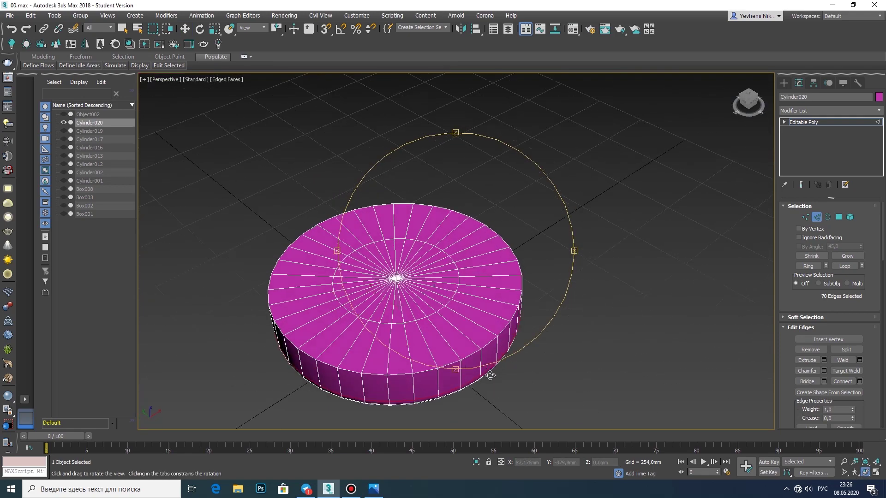
click(784, 82)
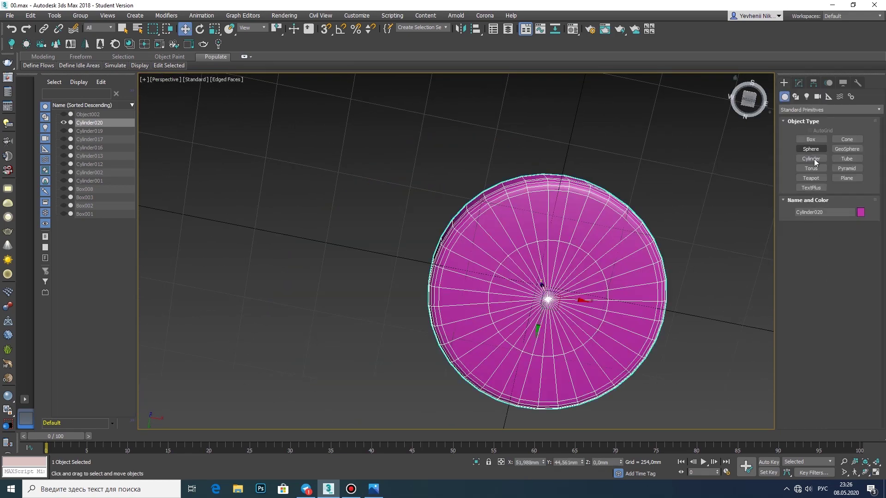
Draw a tiny cylinder in the top view and widen its radius to 20.919 mm.
click(816, 162)
key(alt+w)
scroll(291, 152, up, 5)
drag(295, 140, 295, 153)
click(289, 119)
right_click(631, 155)
scroll(586, 148, down, 2)
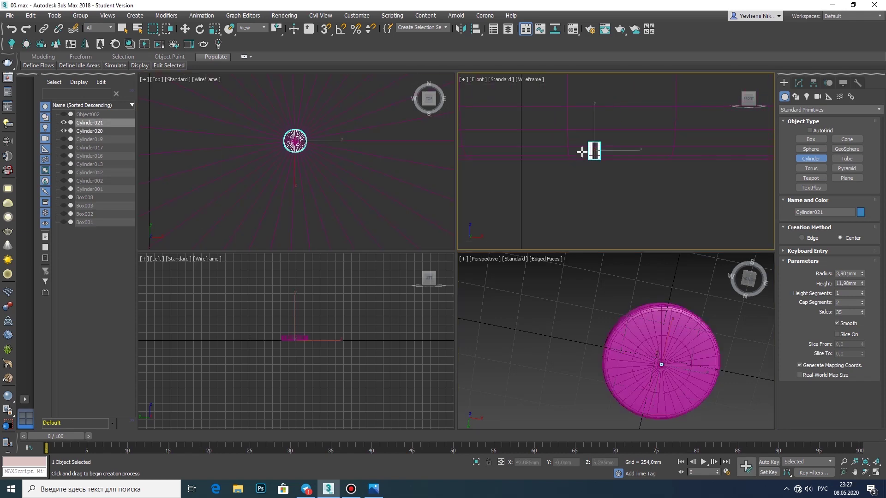
click(799, 83)
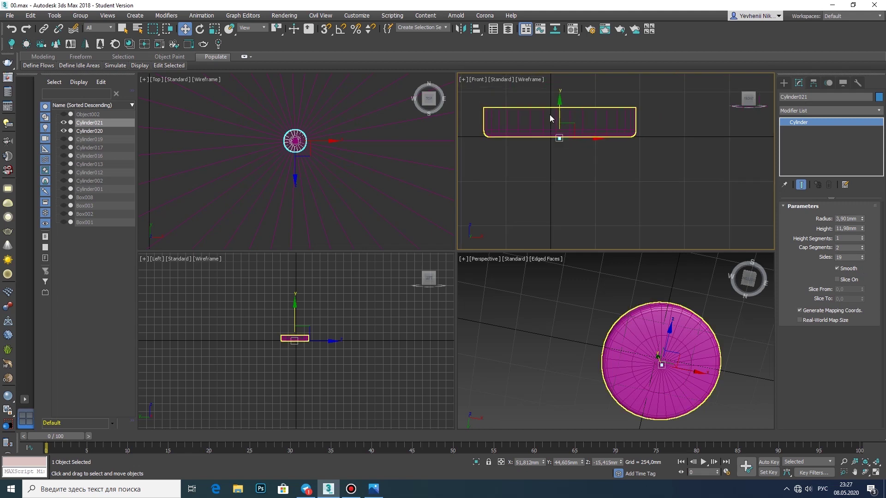
scroll(550, 118, down, 1)
drag(862, 222, 861, 185)
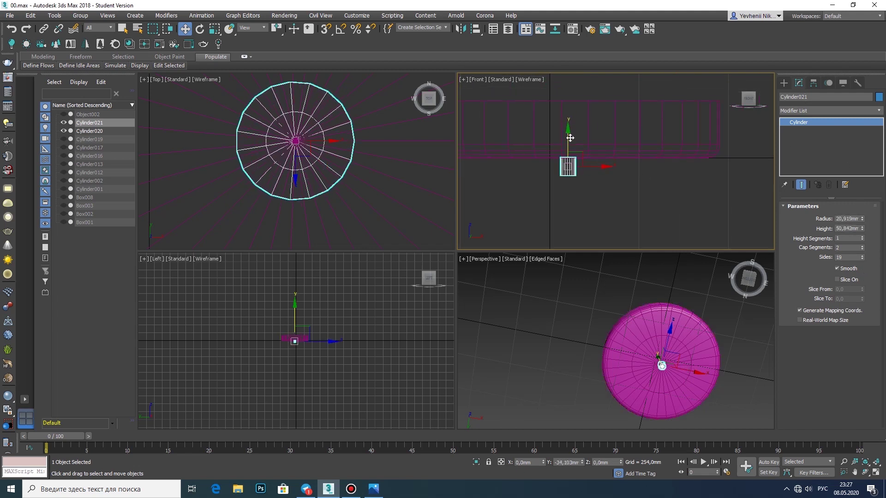
Orbit to a low side angle and convert the small cylinder to Editable Poly.
key(alt+w)
mouse_move(540, 300)
mouse_down()
mouse_move(500, 321)
mouse_move(486, 290)
mouse_up()
right_click(486, 291)
key(alt+w)
click(528, 173)
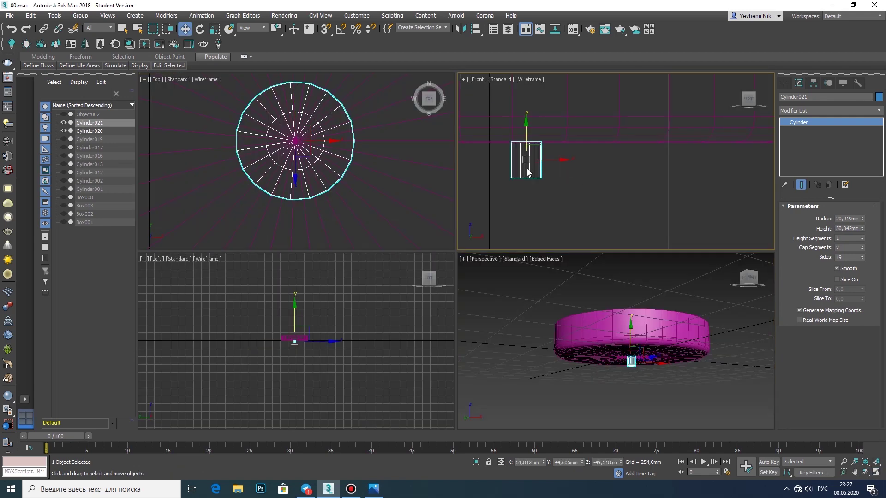
right_click(529, 173)
click(616, 150)
Scale the bottom vertices down so the cylinder tapers like a cup.
key(1)
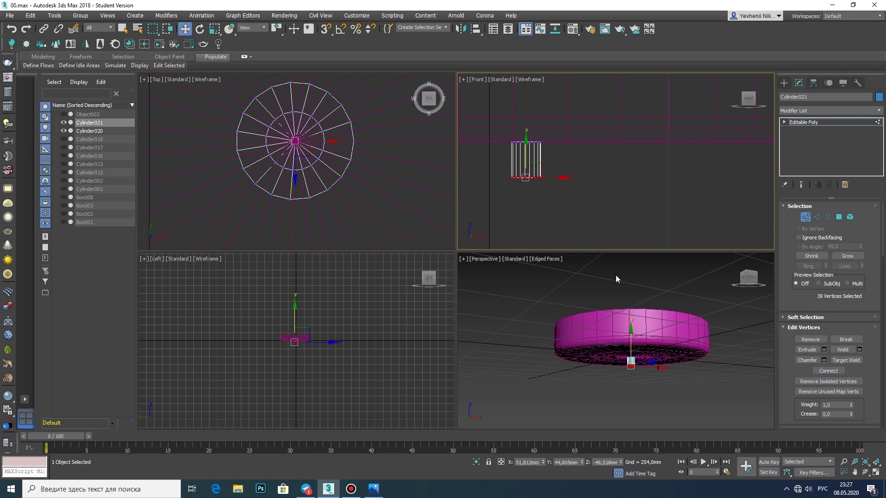
alt+middle_drag(615, 278, 614, 217)
key(alt+w)
key(r)
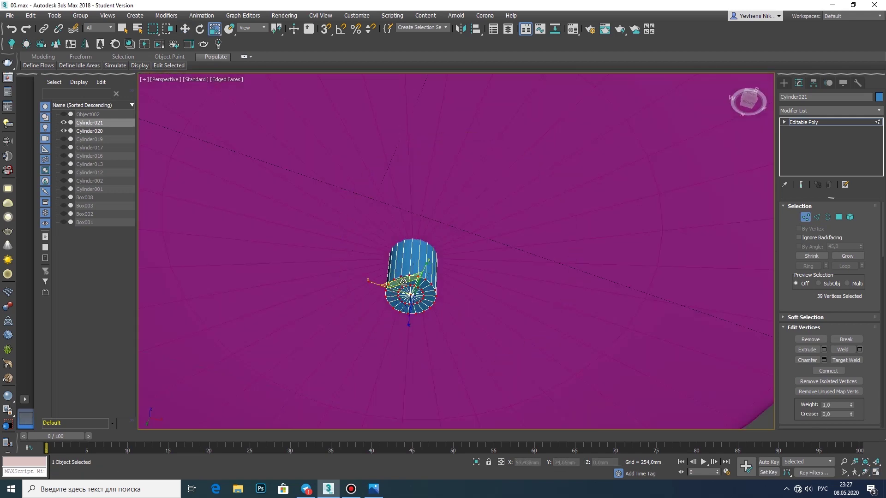
drag(403, 280, 406, 295)
scroll(410, 267, up, 6)
Chamfer the bottom rim edge loop about 4 mm wide with 2 segments.
key(2)
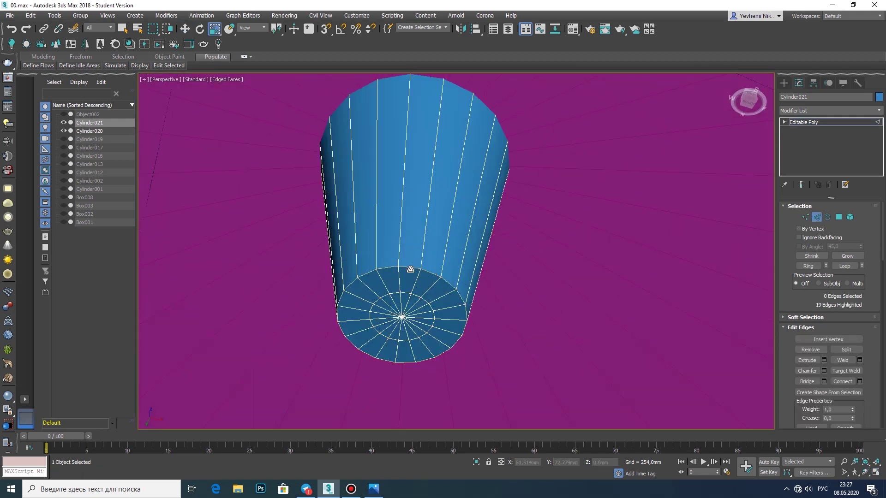
click(823, 371)
drag(463, 269, 462, 277)
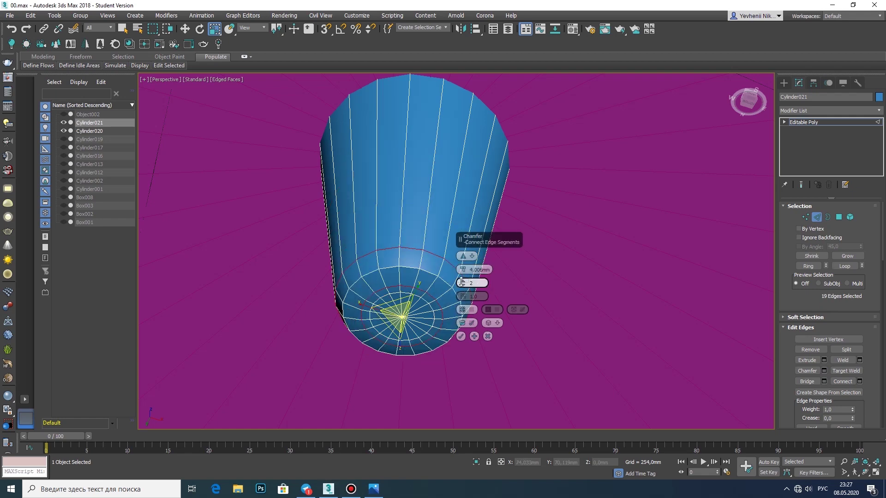
click(461, 337)
scroll(490, 258, down, 5)
scroll(589, 241, up, 6)
scroll(589, 241, down, 4)
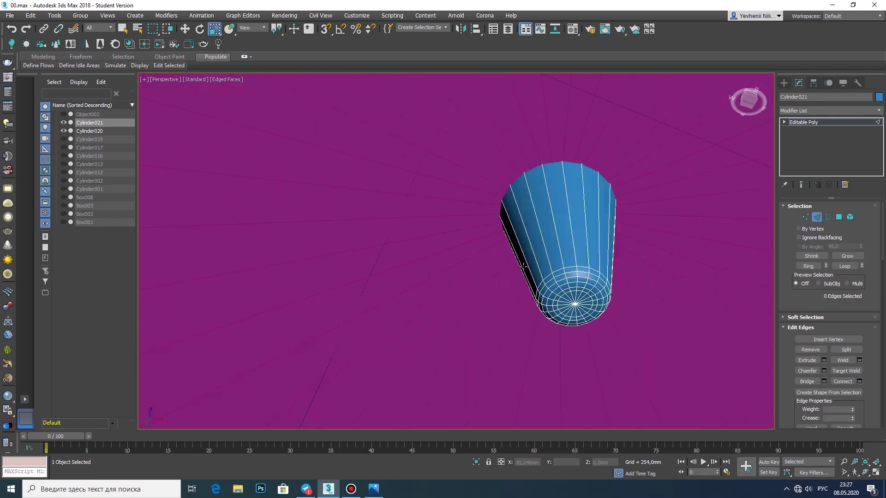
scroll(672, 261, up, 2)
click(671, 261)
Start a new Standard Primitives cylinder in the four-view layout.
click(784, 83)
click(784, 97)
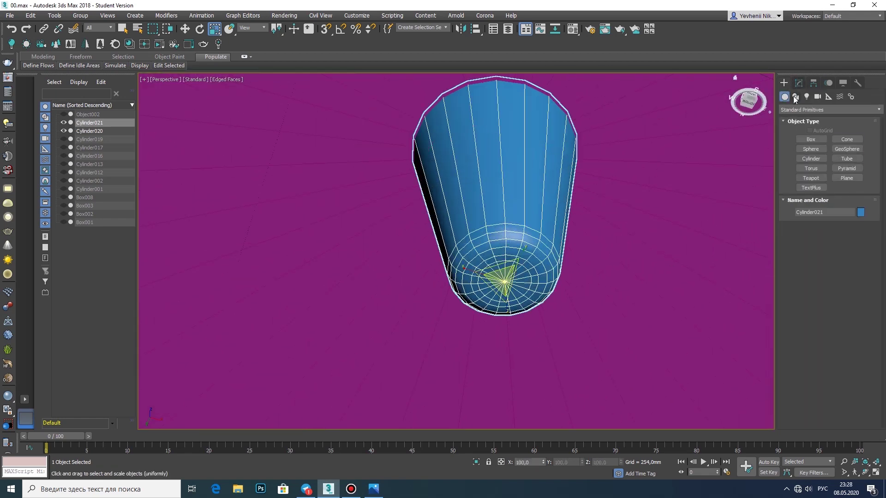
click(811, 159)
key(alt+w)
Draw a thin new cylinder in the top view and move it into place.
drag(314, 202, 312, 212)
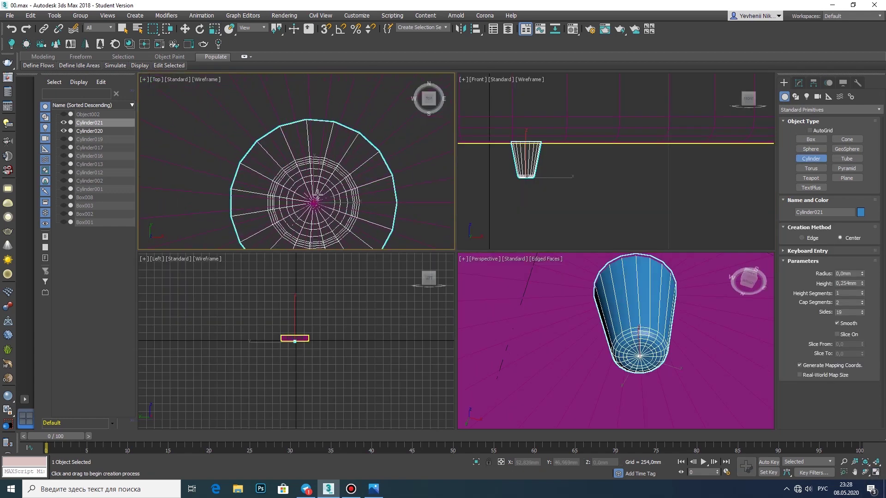
right_click(519, 134)
key(w)
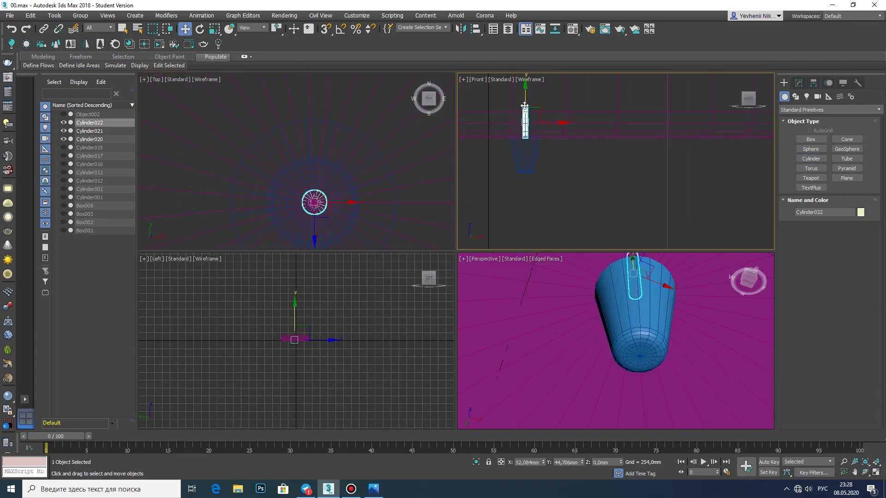
drag(520, 138, 526, 152)
click(90, 131)
ctrl+click(89, 139)
Move the thin cylinder far down in the enlarged front view.
scroll(528, 144, down, 5)
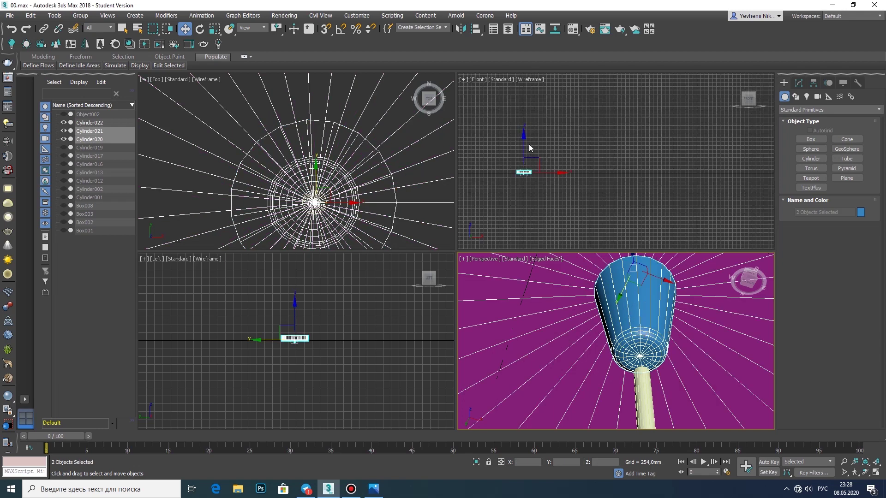
key(alt+w)
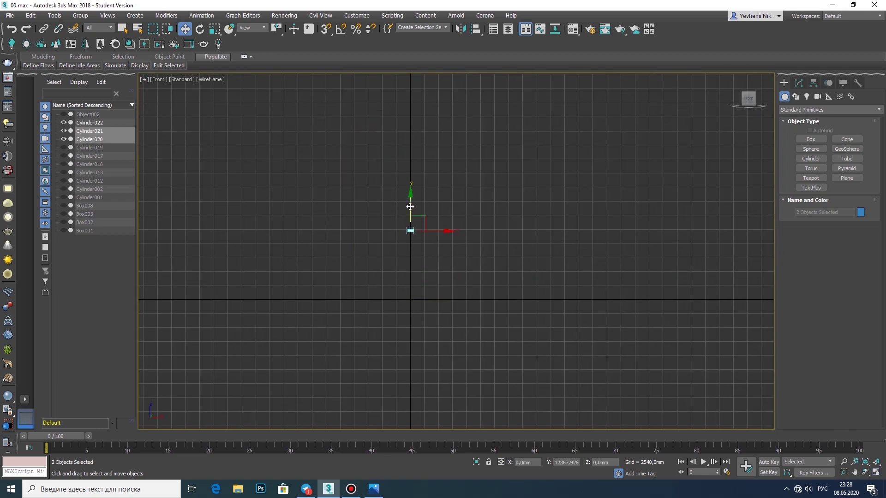
scroll(411, 206, up, 3)
click(408, 286)
scroll(394, 210, up, 3)
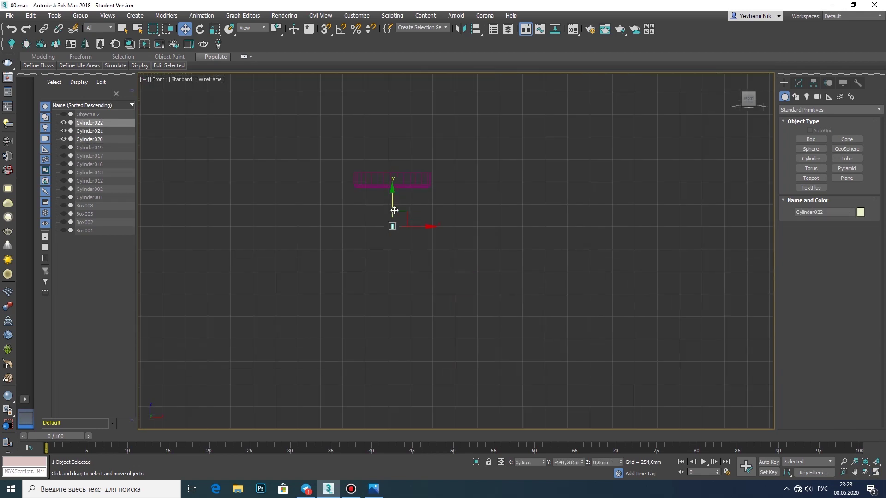
drag(394, 210, 382, 380)
key(alt+Tab)
key(alt+Tab)
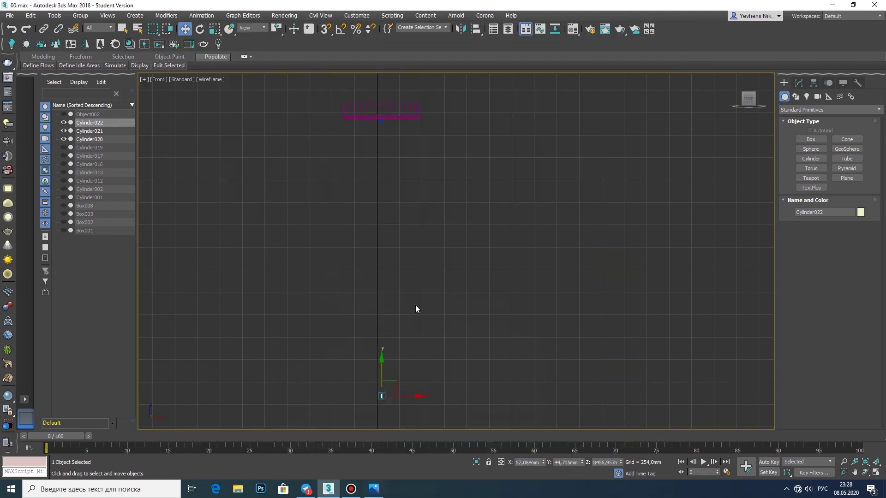
scroll(416, 309, down, 3)
Lengthen the thin cylinder to about 4000 mm and convert it to Editable Poly.
click(799, 83)
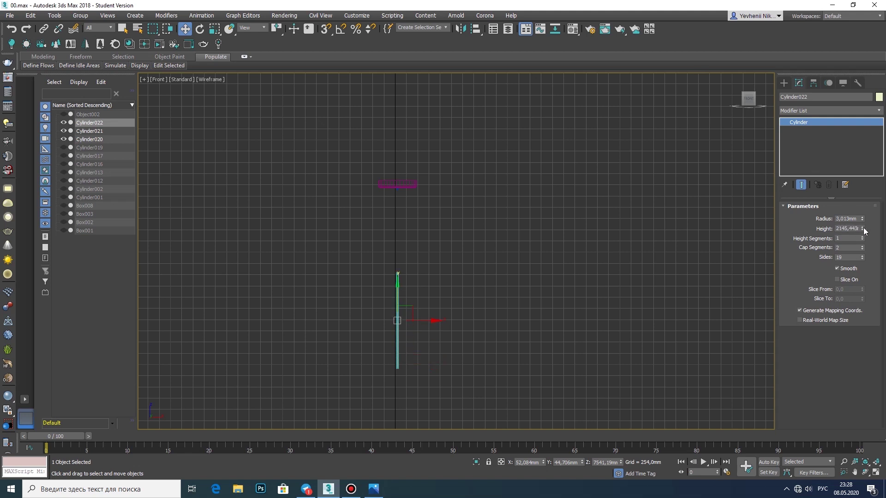
drag(861, 187, 861, 184)
scroll(389, 162, up, 8)
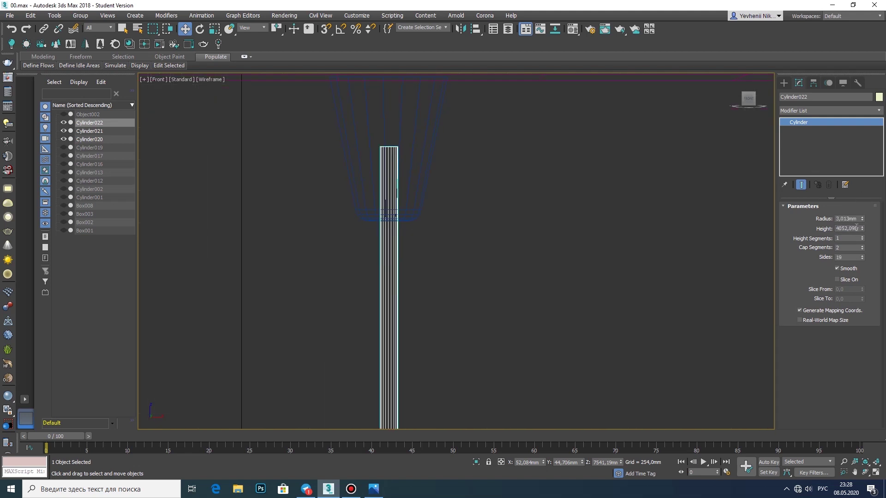
scroll(461, 240, down, 5)
right_click(462, 152)
click(599, 262)
Compare the rod and shade with the reference lamp photo, then return to Standard Primitives.
middle_drag(482, 221, 512, 251)
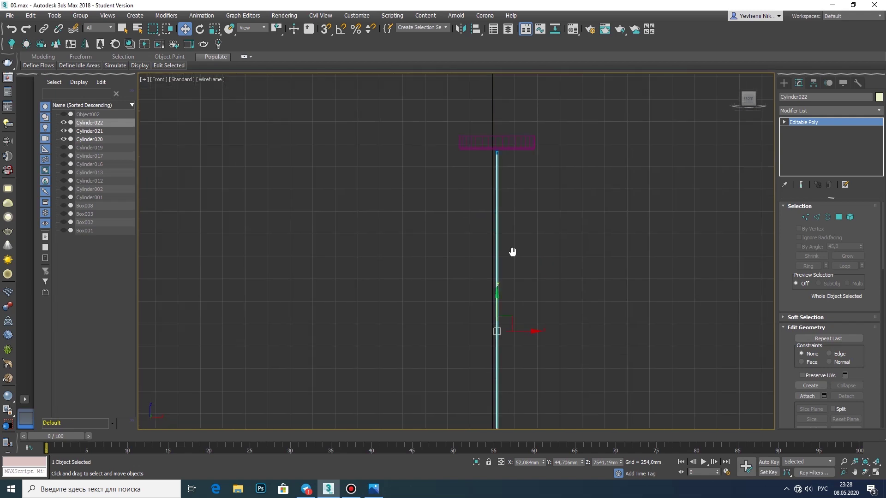
scroll(471, 142, up, 3)
scroll(480, 150, down, 4)
click(374, 489)
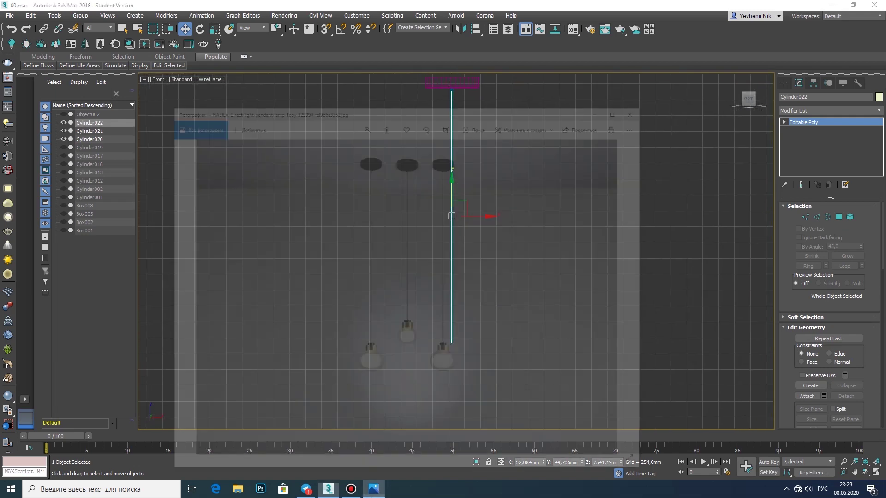
click(676, 292)
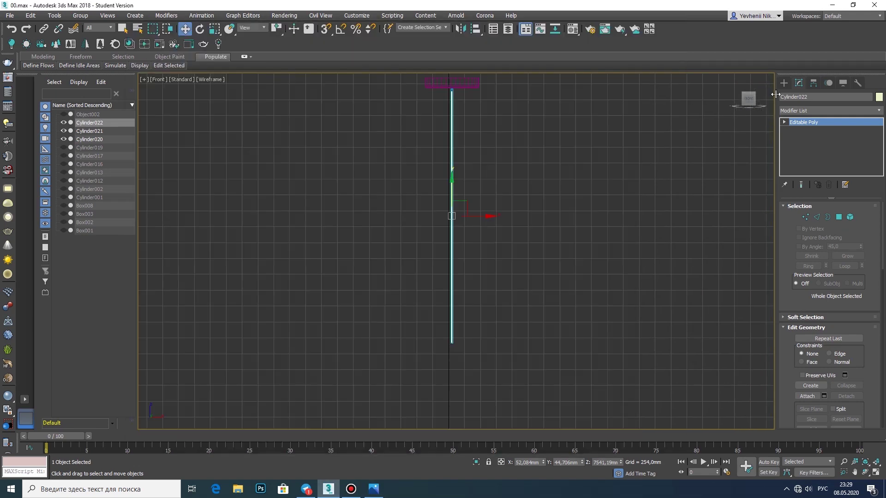
click(783, 82)
scroll(453, 107, up, 2)
scroll(453, 106, down, 2)
Draw a new cylinder in the top view and move it down along the rod.
click(814, 152)
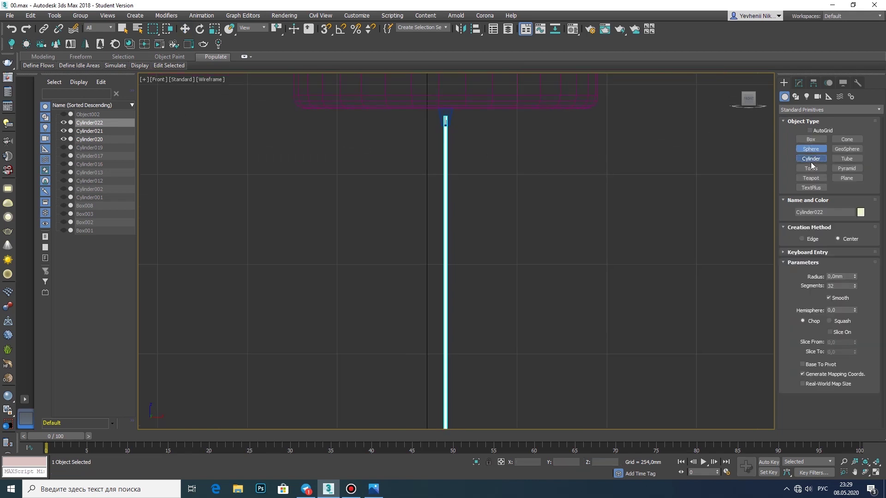
key(alt+w)
drag(312, 208, 309, 243)
click(309, 251)
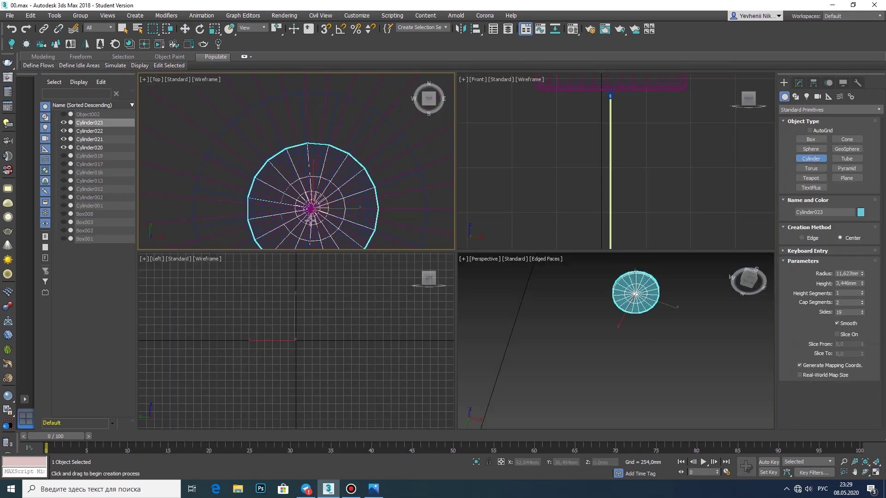
click(604, 115)
scroll(604, 115, down, 5)
key(w)
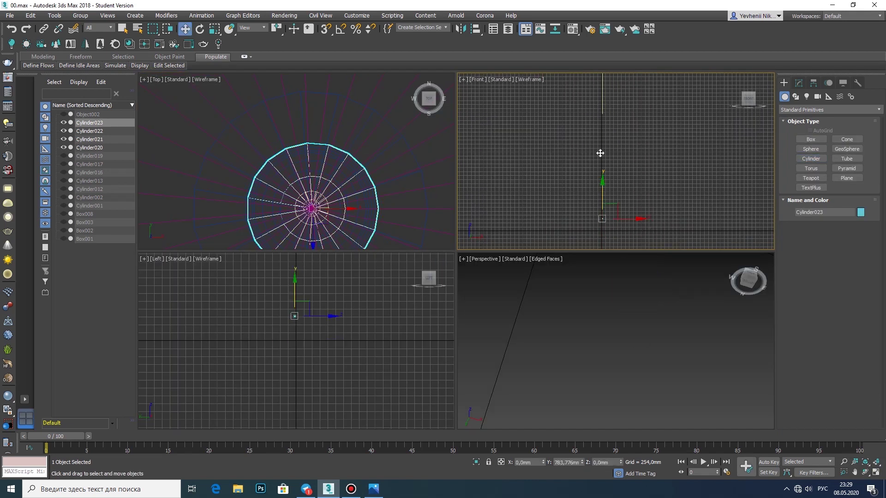
scroll(603, 121, up, 3)
middle_drag(603, 120, 591, 170)
Widen the new cylinder's radius to about 48 mm and check the reference photo.
click(799, 82)
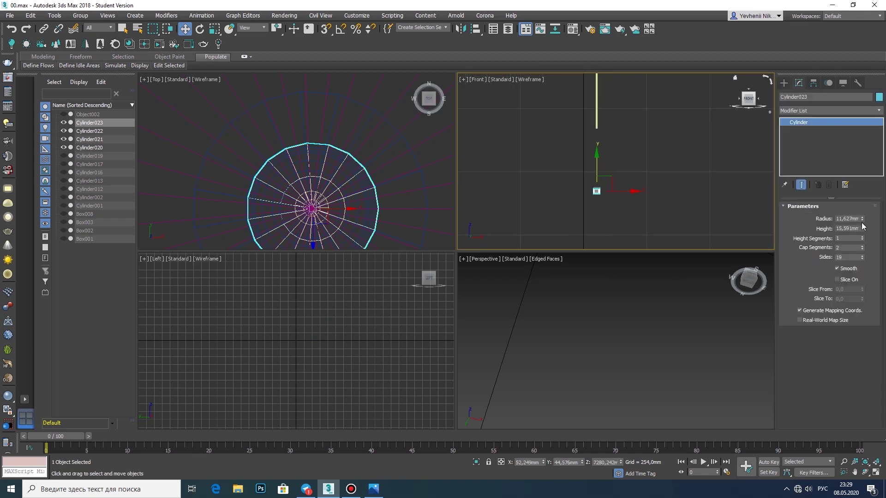
drag(861, 218, 860, 184)
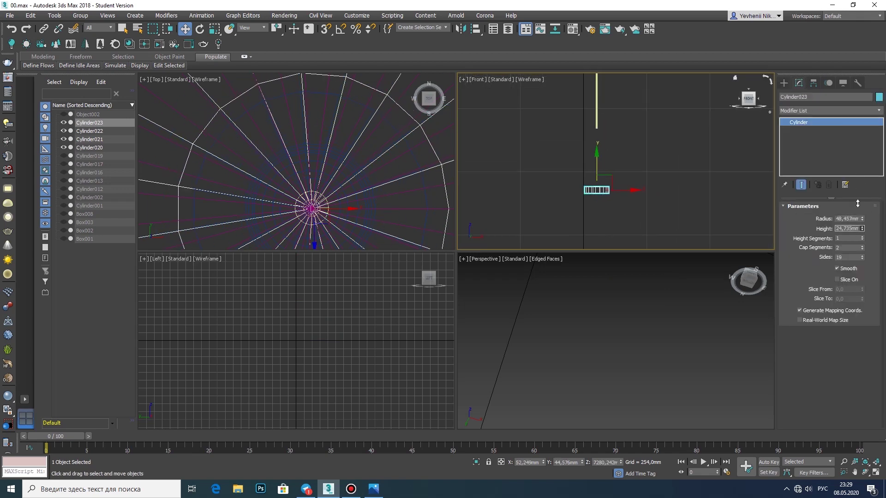
scroll(579, 172, down, 2)
scroll(579, 214, down, 2)
key(alt+w)
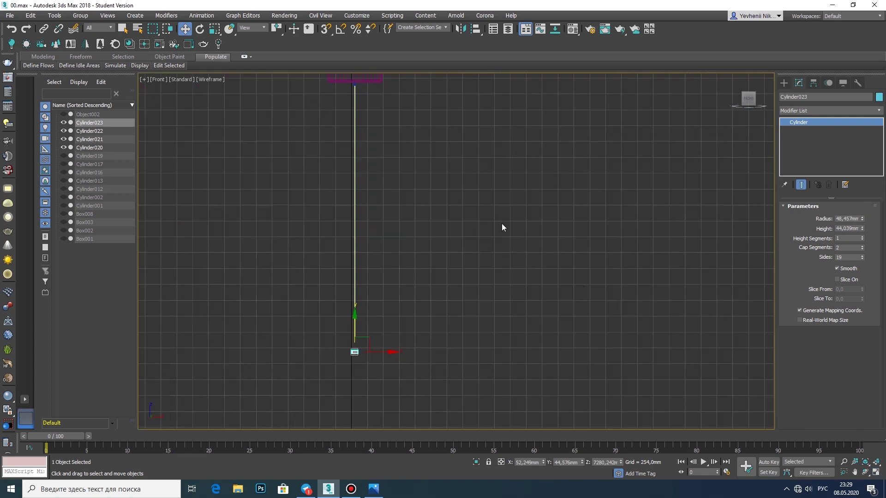
middle_drag(502, 224, 533, 257)
click(374, 489)
click(374, 489)
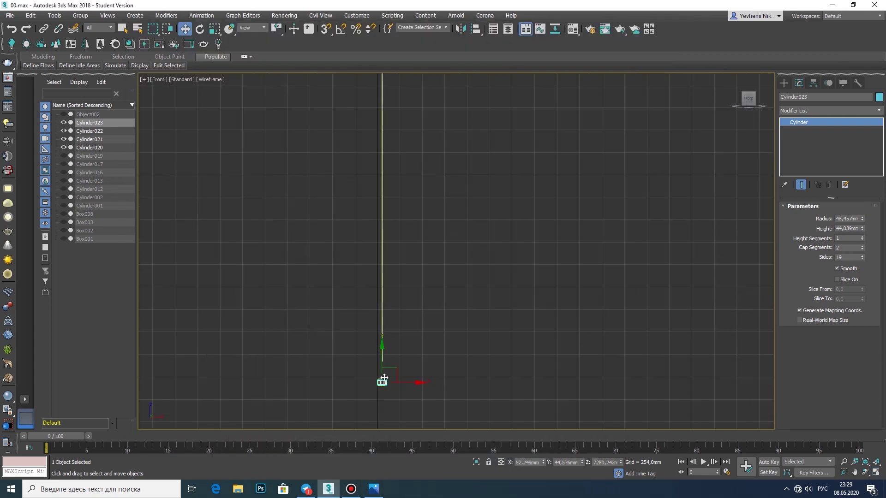
Duplicate the wide cylinder as Cylinder024 and review the reference lamp photo.
scroll(380, 346, up, 5)
scroll(388, 318, down, 3)
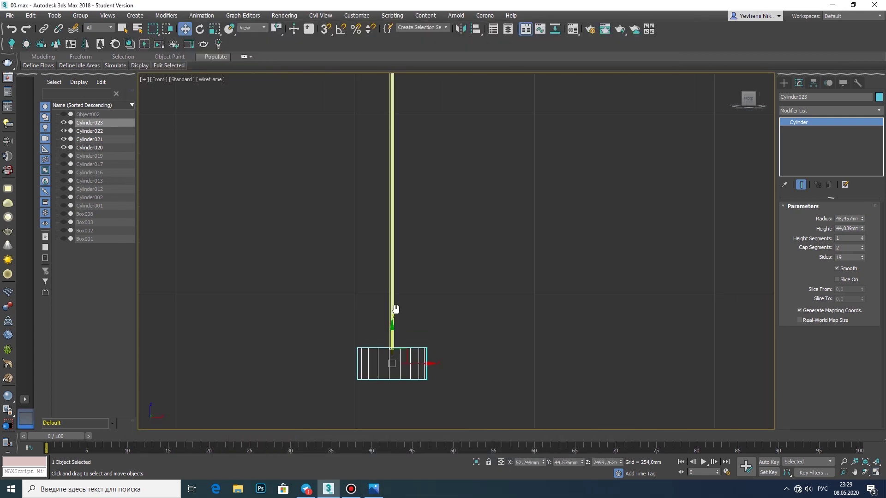
click(395, 290)
shift+click(394, 295)
key(Return)
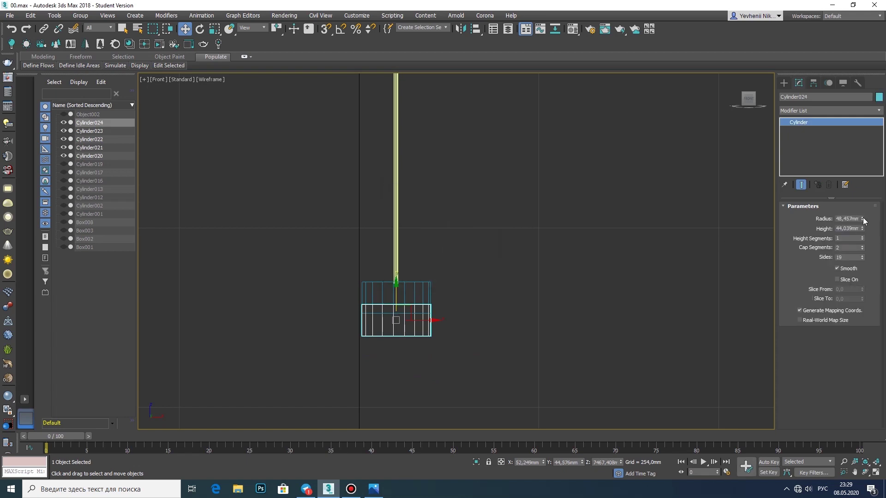
scroll(466, 268, down, 2)
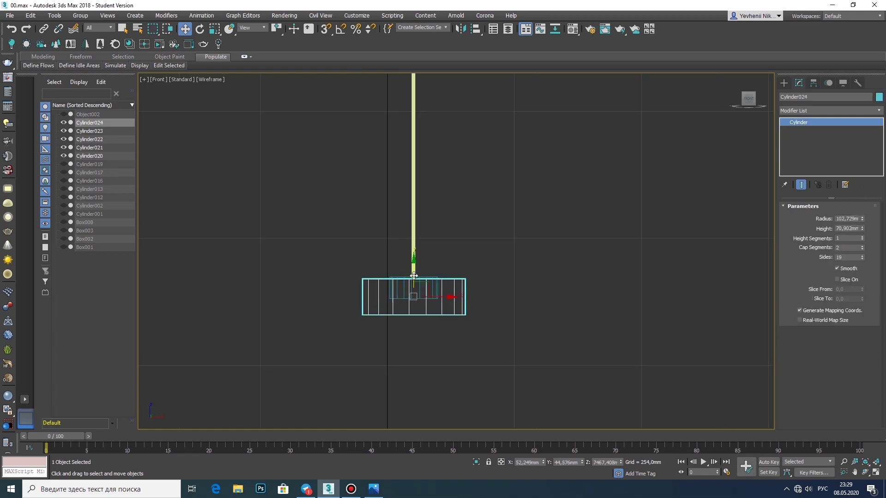
key(alt+Tab)
key(alt+Tab)
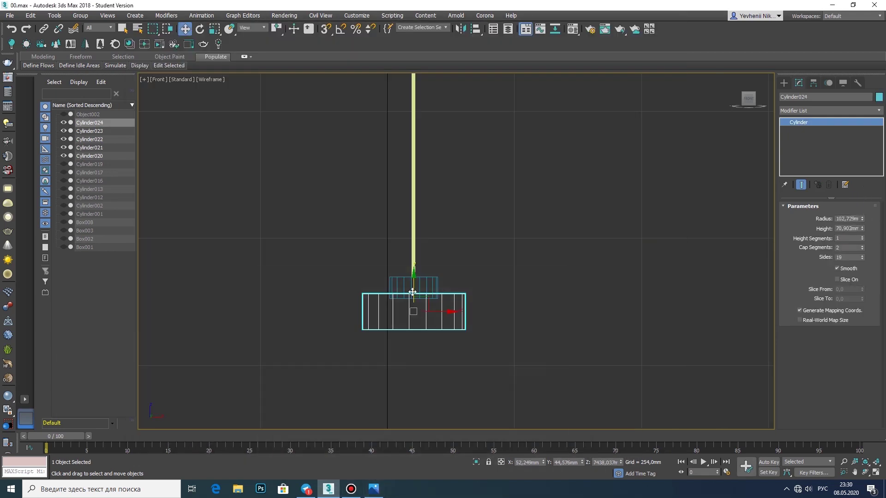
click(387, 495)
scroll(394, 226, down, 2)
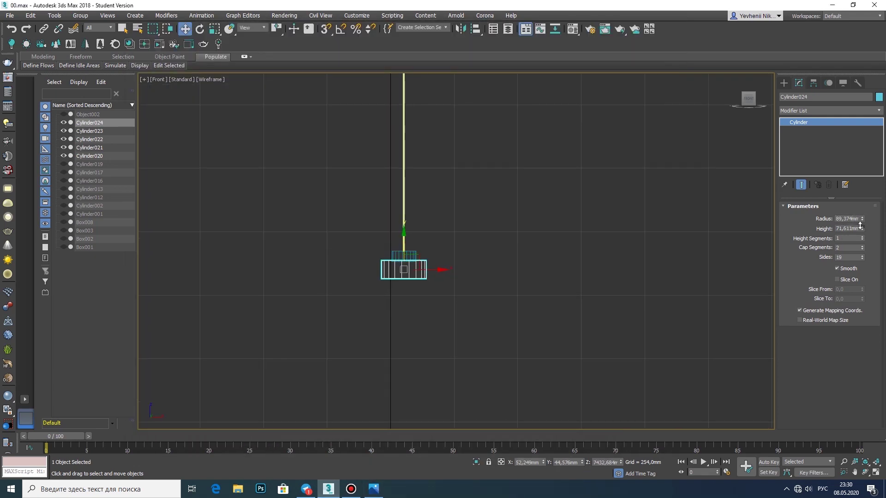
scroll(415, 240, up, 2)
scroll(394, 277, down, 3)
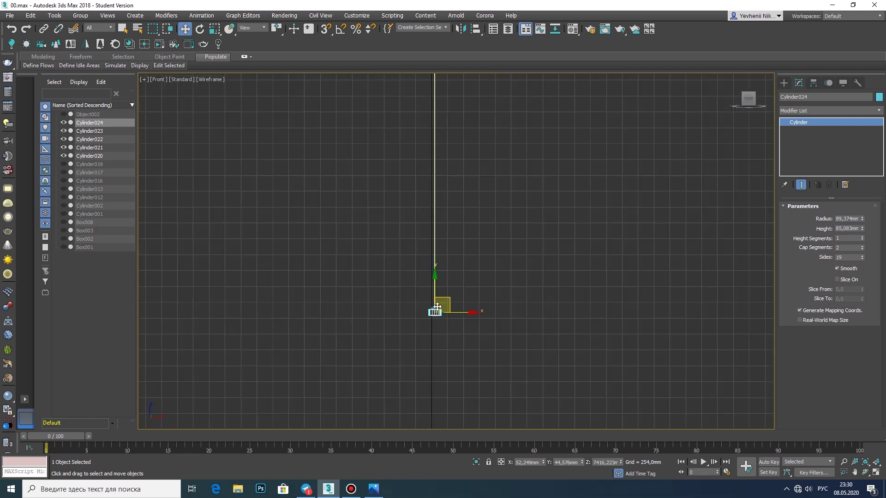
scroll(472, 287, down, 2)
Add Cylinder023 to the selection and frame both cylinders in every view.
click(374, 489)
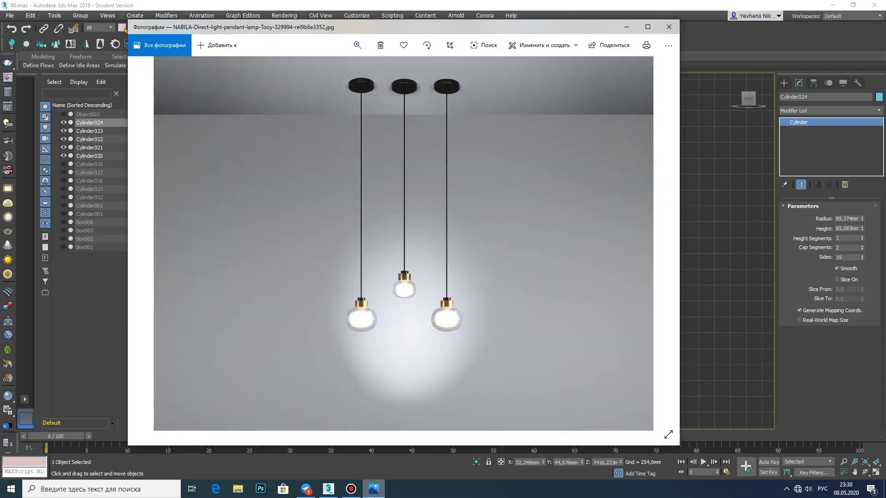
click(373, 489)
ctrl+click(90, 130)
key(alt+w)
scroll(647, 354, down, 3)
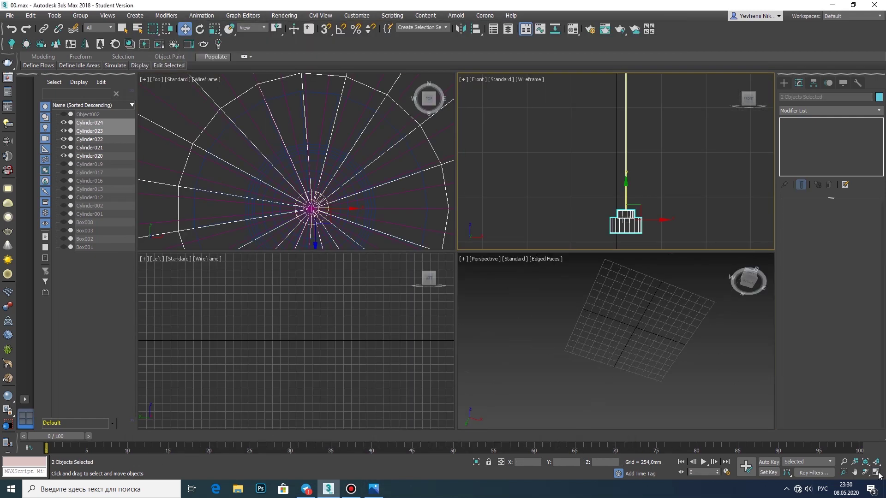
key(ctrl+shift+z)
key(alt+w)
key(alt+w)
key(alt+w)
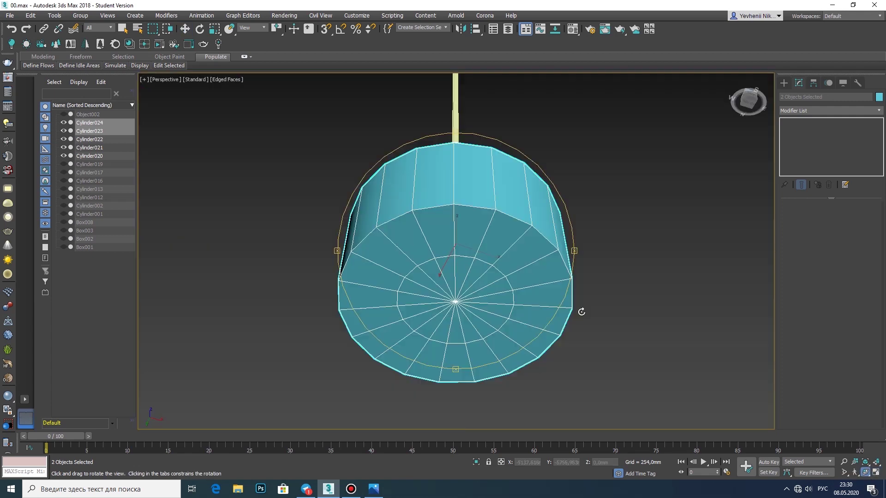
drag(580, 311, 507, 365)
Convert Cylinder023 and Cylinder024 to Editable Poly via the right-click menu.
key(r)
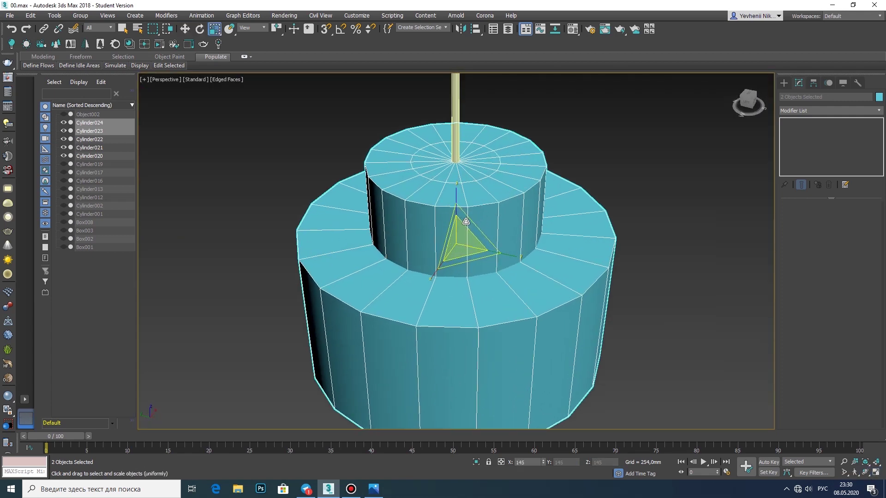
key(alt+w)
scroll(574, 202, up, 5)
scroll(573, 202, up, 2)
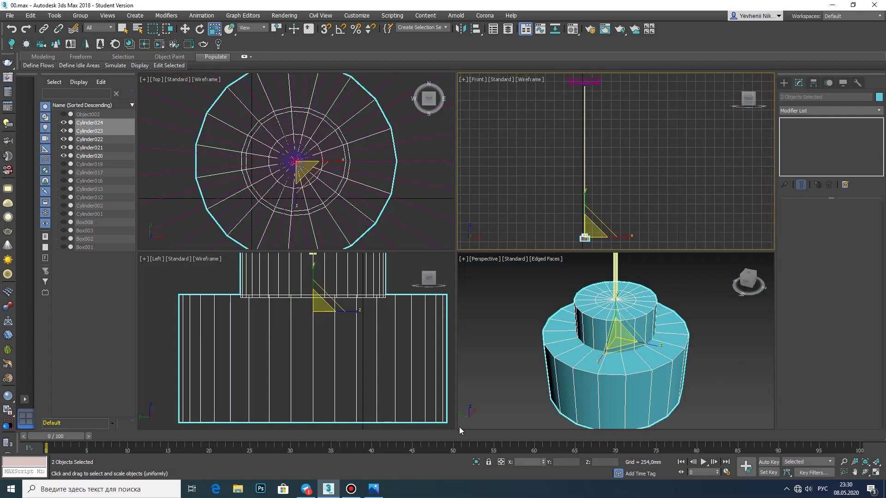
key(alt+Tab)
key(alt+Tab)
right_click(583, 208)
mouse_move(627, 301)
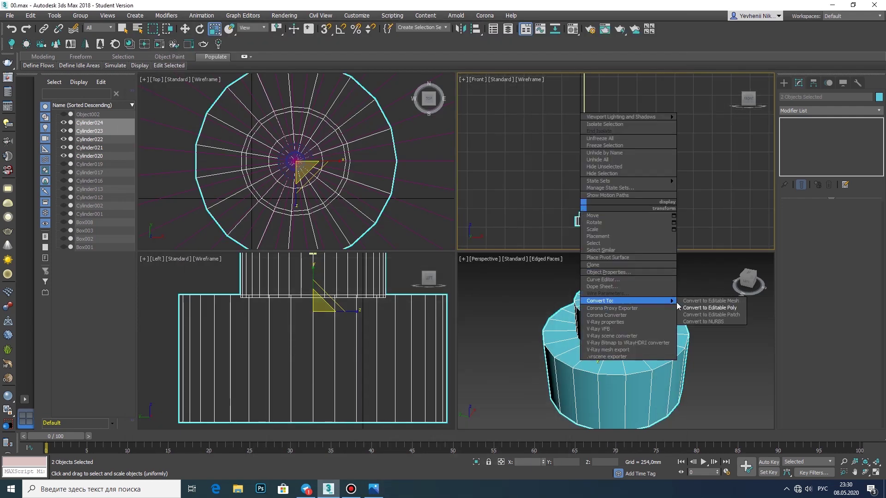
click(686, 308)
scroll(599, 343, up, 3)
Chamfer the upper cylinder's top edge loop with a thinner amount.
key(alt+w)
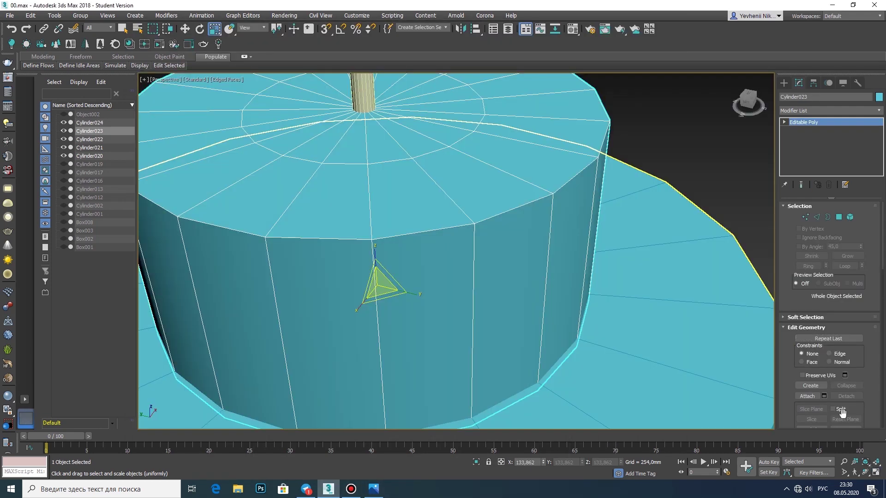
click(817, 217)
double_click(518, 208)
key(ctrl+shift+c)
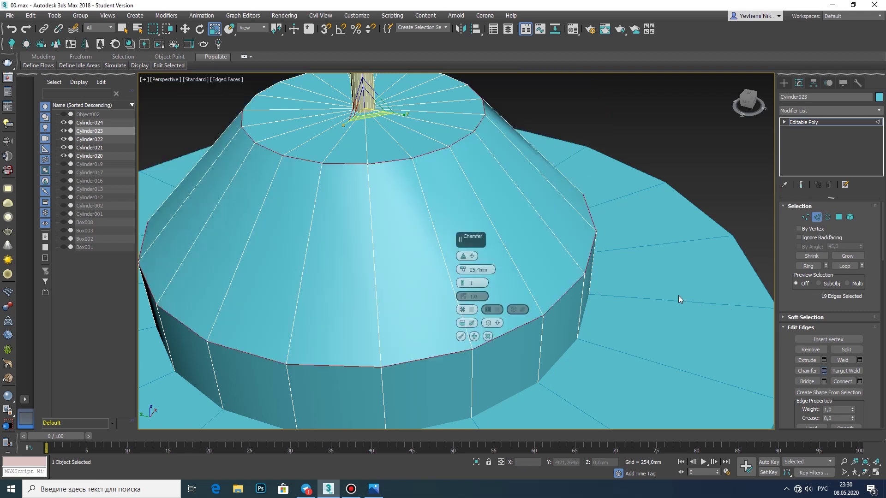
drag(462, 276, 465, 284)
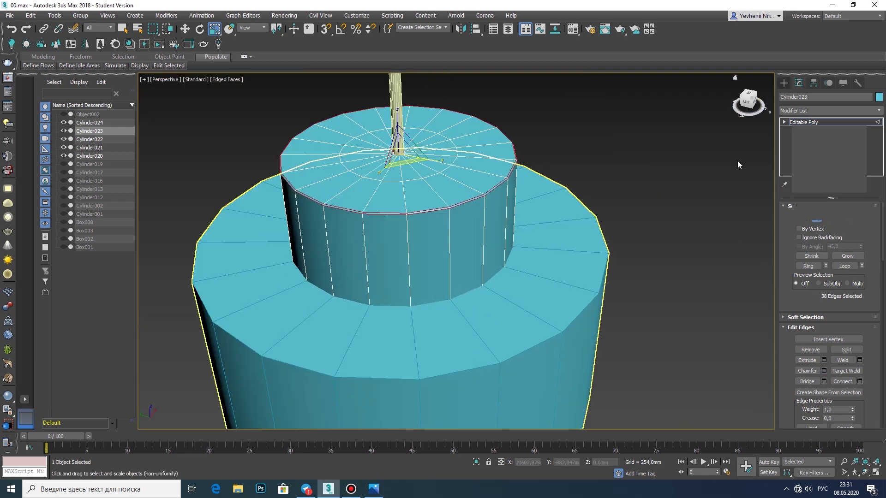
Select the lower cylinder's edge loop and chamfer it.
click(798, 83)
click(816, 217)
click(506, 360)
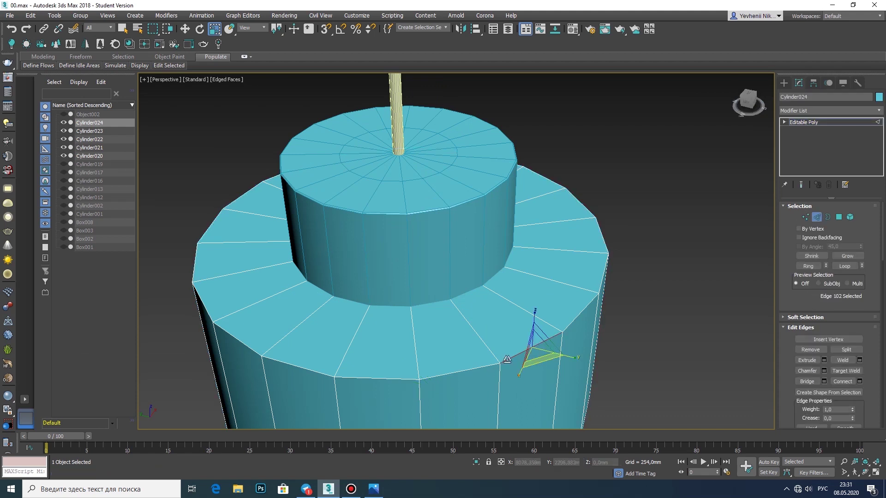
double_click(489, 367)
click(824, 371)
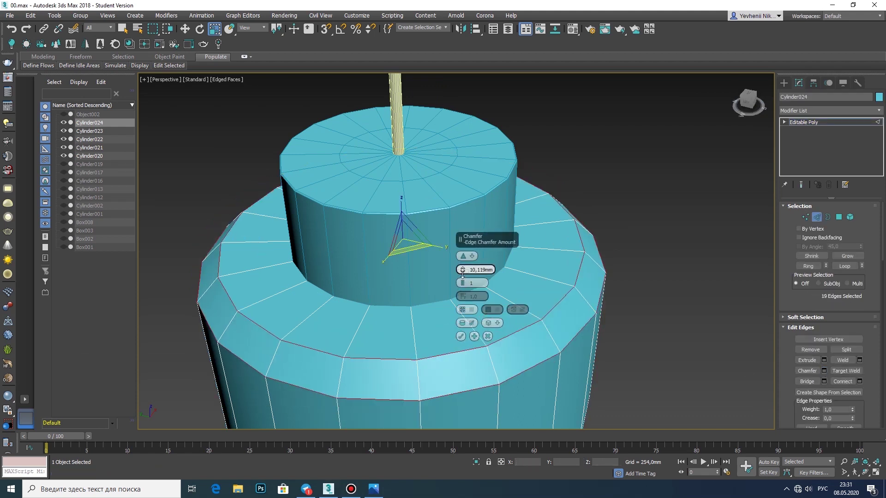
click(461, 336)
scroll(458, 336, down, 3)
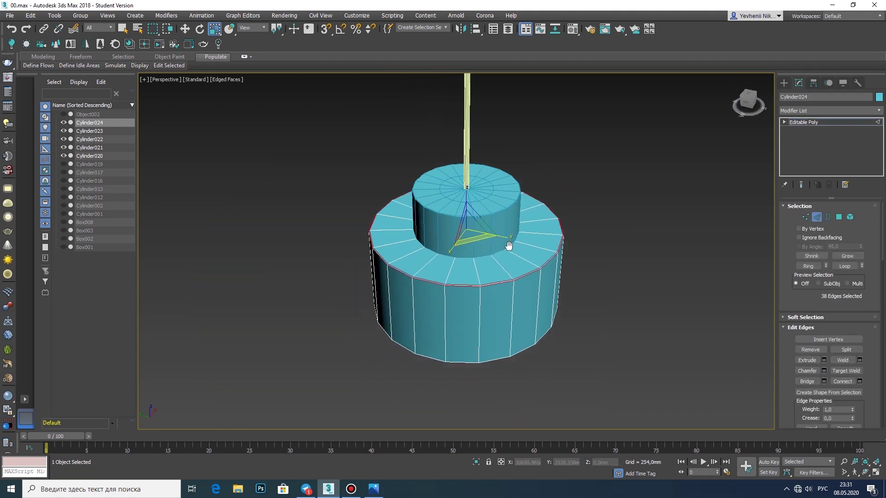
Orbit to the underside and chamfer the bottom rim loop at about 10.119 mm.
alt+middle_drag(458, 336, 583, 327)
alt+middle_drag(457, 337, 584, 226)
scroll(584, 226, up, 5)
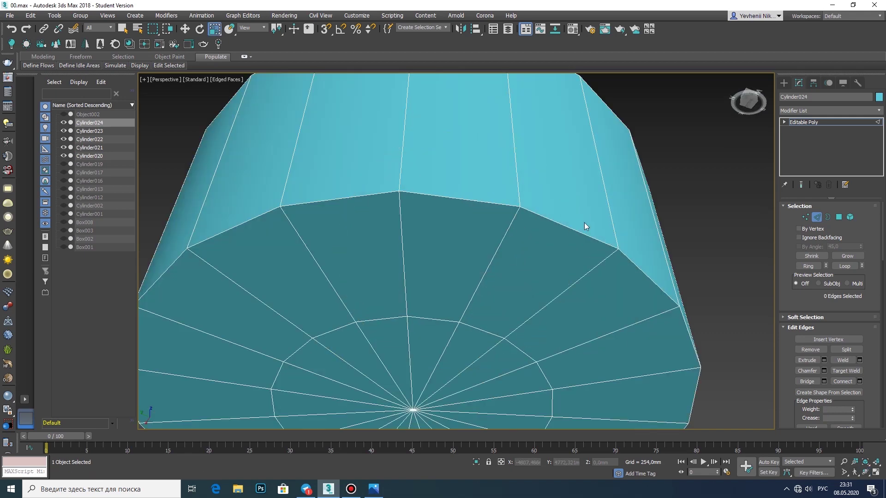
double_click(487, 202)
click(824, 371)
click(461, 336)
scroll(461, 337, down, 5)
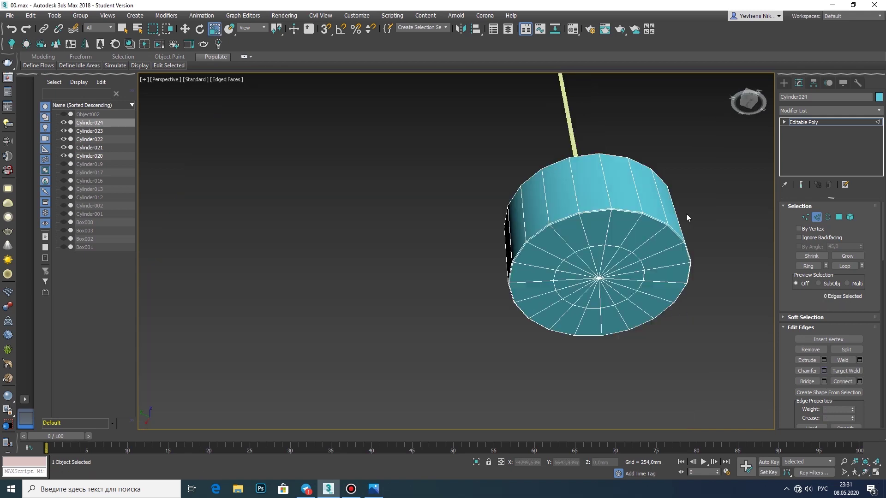
scroll(686, 214, down, 2)
click(783, 83)
alt+middle_drag(461, 240, 469, 310)
Compare against the lamp reference photo and draw a sphere centred on the lamp neck.
scroll(469, 310, up, 4)
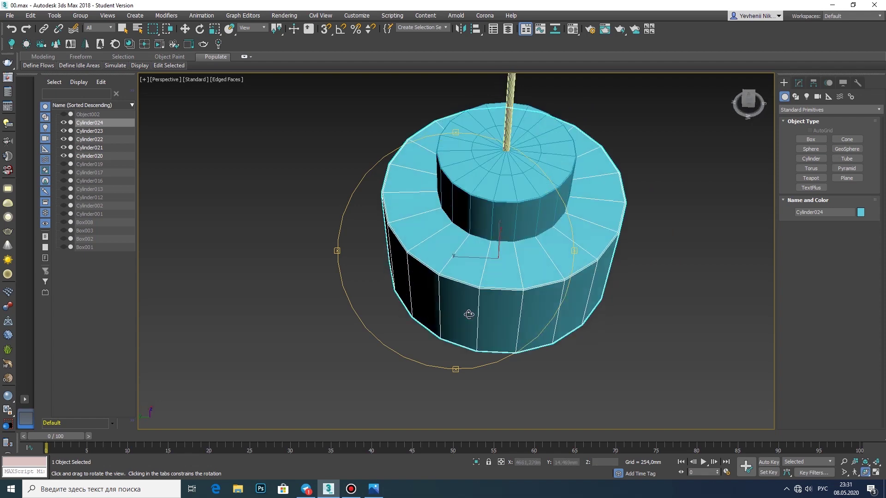
click(374, 489)
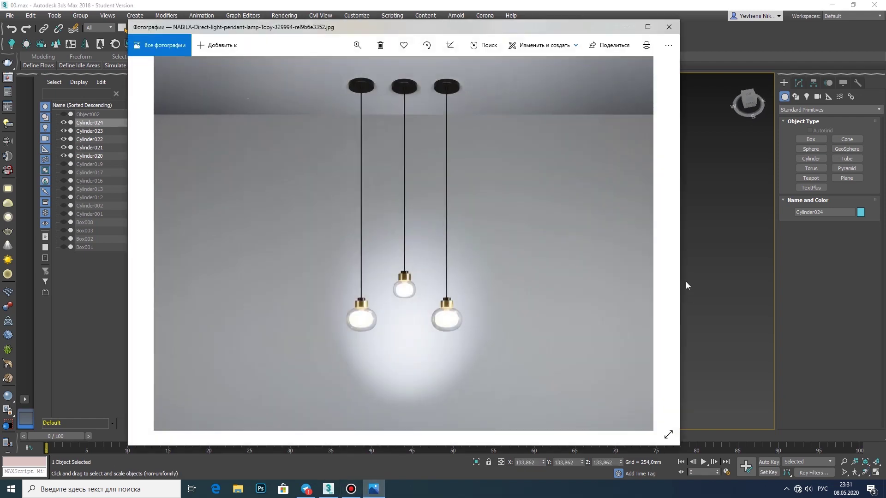
click(699, 256)
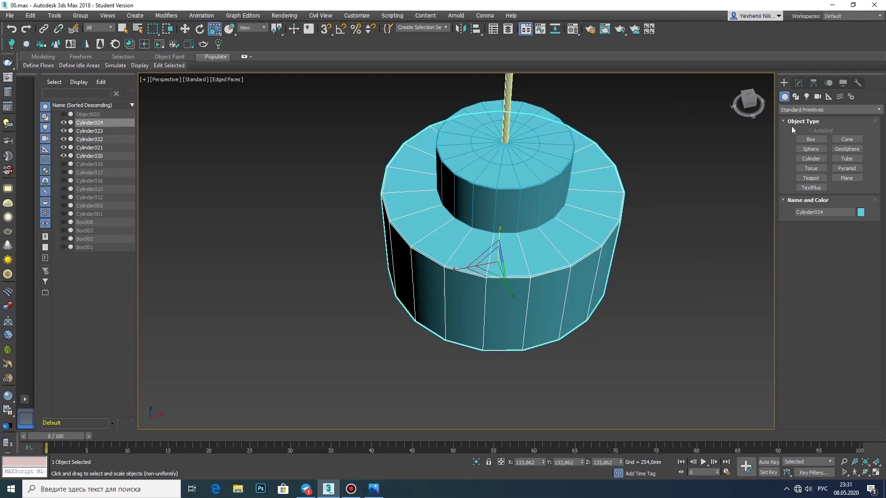
middle_drag(669, 276, 602, 276)
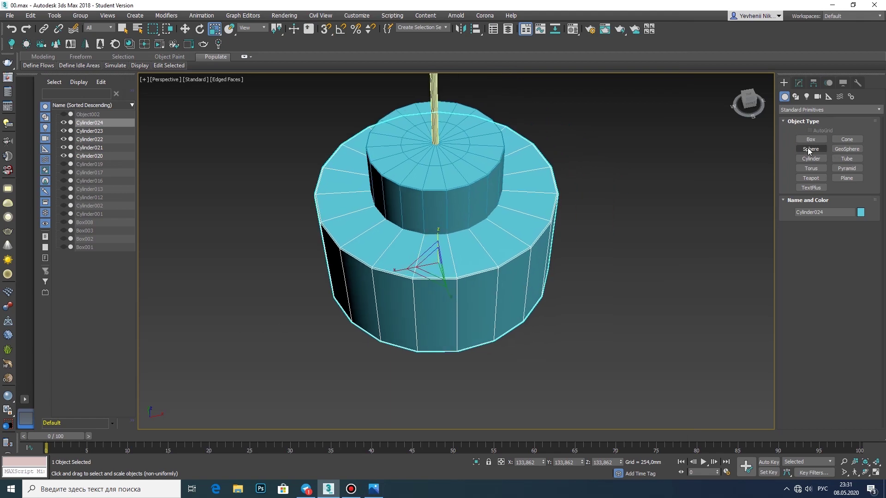
click(808, 149)
key(alt+w)
drag(305, 195, 299, 253)
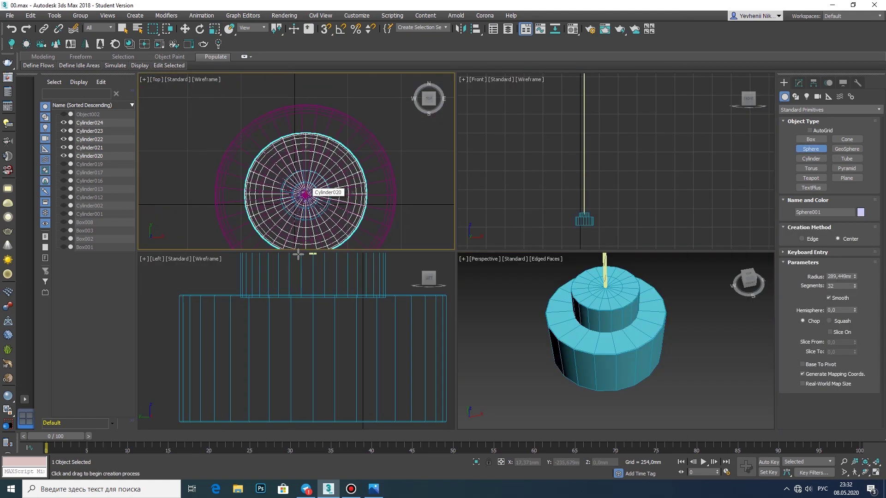
Give the sphere radius 413,913mm and 42 segments, lowering it beneath the neck cylinders.
click(372, 490)
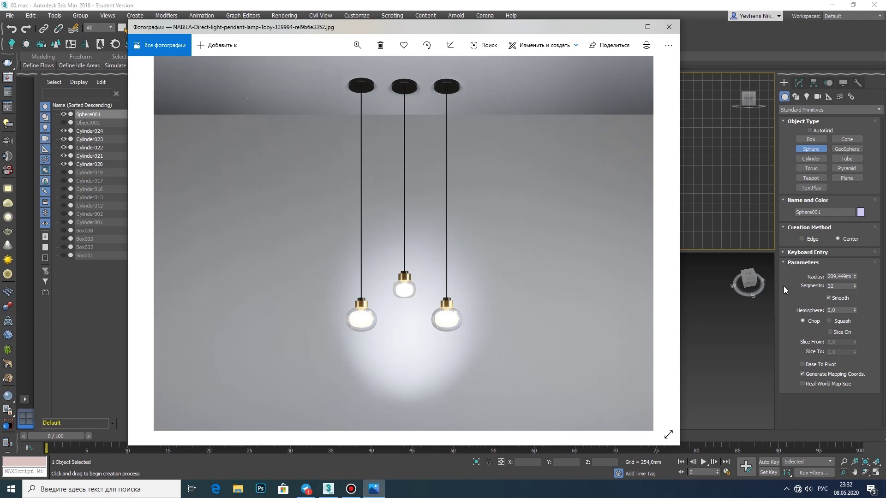
click(685, 175)
scroll(521, 191, down, 3)
key(w)
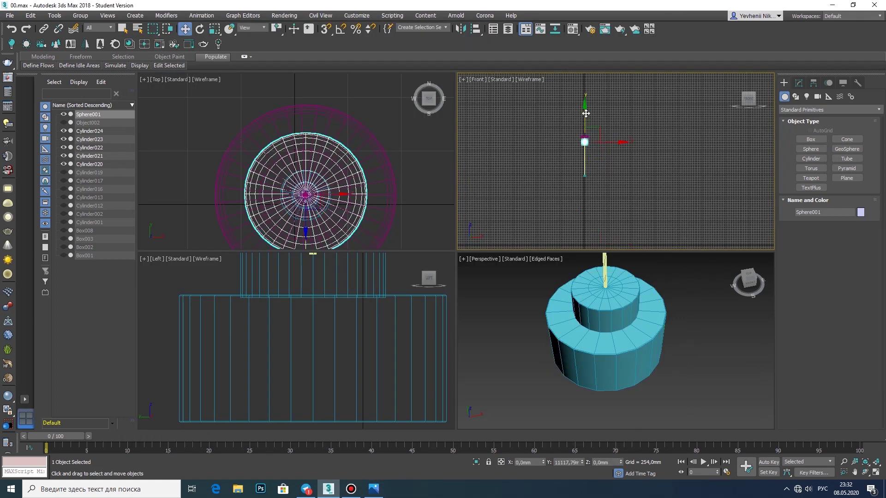
key(z)
click(798, 82)
drag(855, 220, 856, 203)
drag(613, 134, 549, 183)
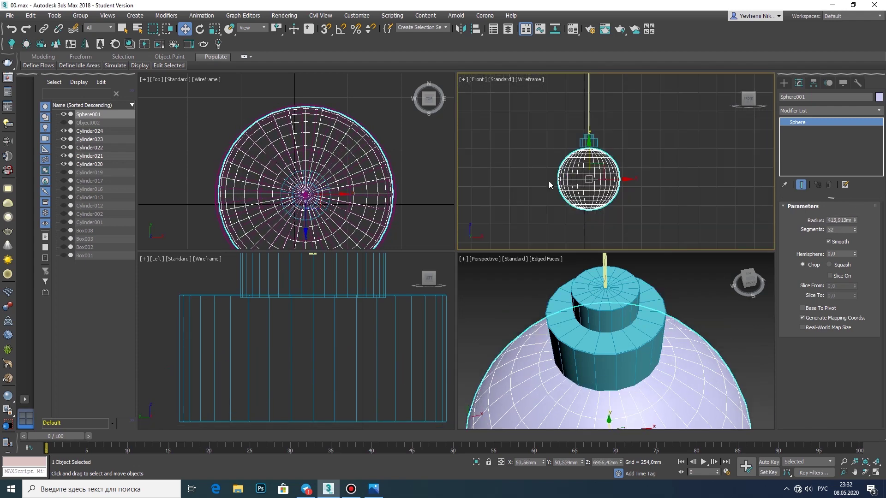
middle_drag(549, 181, 515, 181)
drag(854, 229, 855, 217)
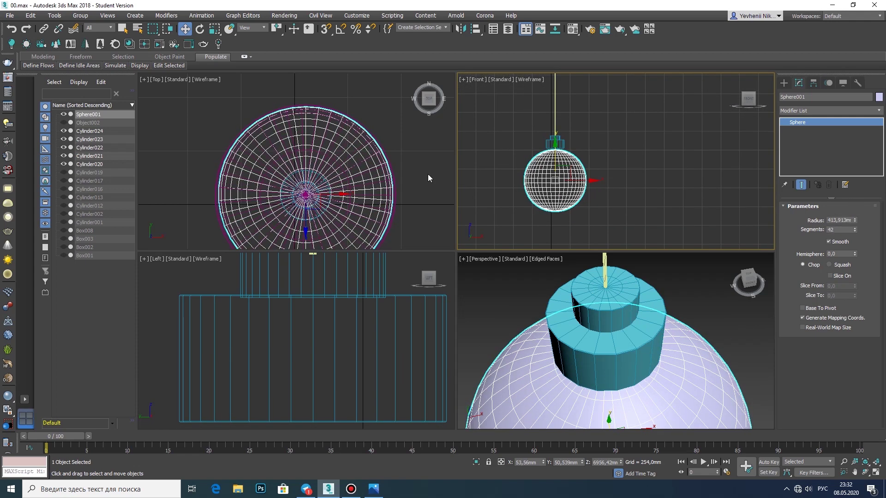
Centre the globe under the neck and maximize the Front view.
scroll(334, 157, up, 2)
drag(333, 152, 334, 154)
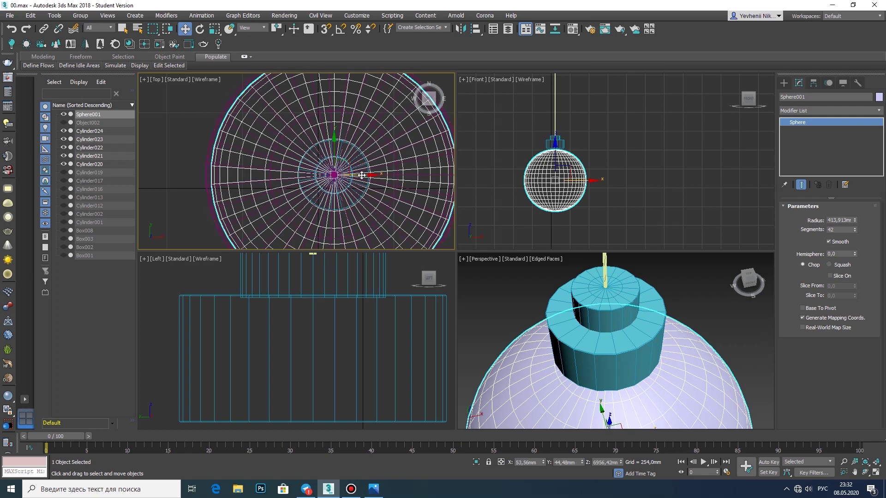
scroll(361, 175, down, 4)
click(526, 165)
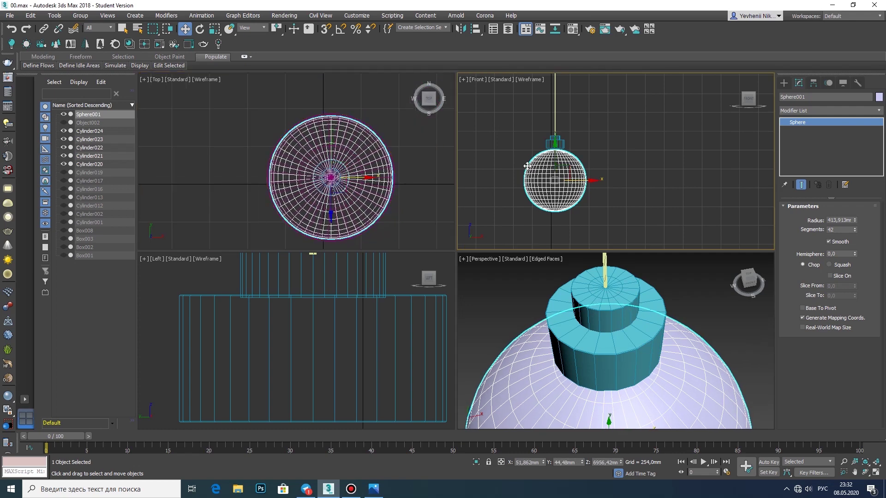
click(876, 473)
click(879, 110)
Apply FFD 4x4x4 to the sphere, raise its bottom control points, and convert it to Editable Poly.
scroll(830, 369, down, 3)
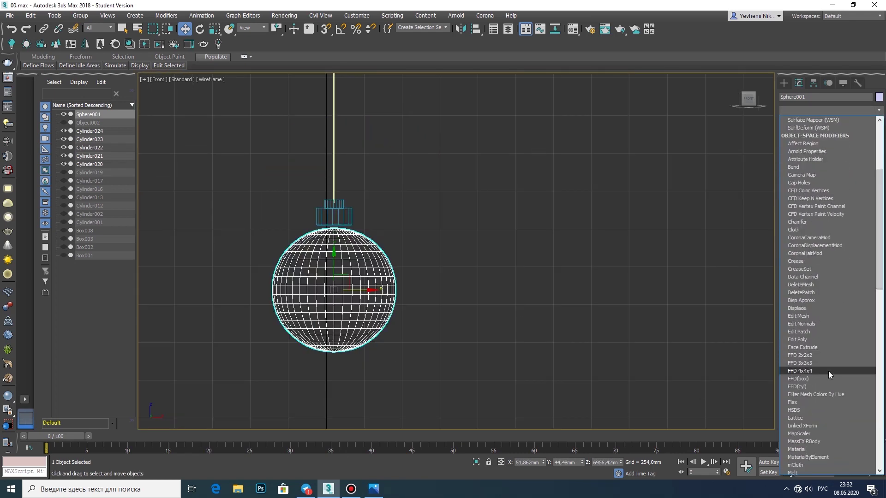
click(812, 369)
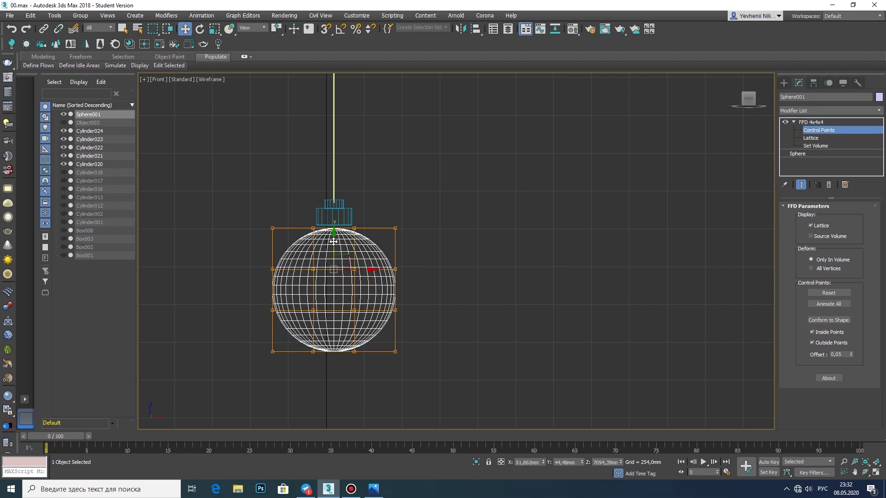
drag(333, 242, 334, 220)
drag(334, 310, 334, 330)
drag(241, 311, 414, 360)
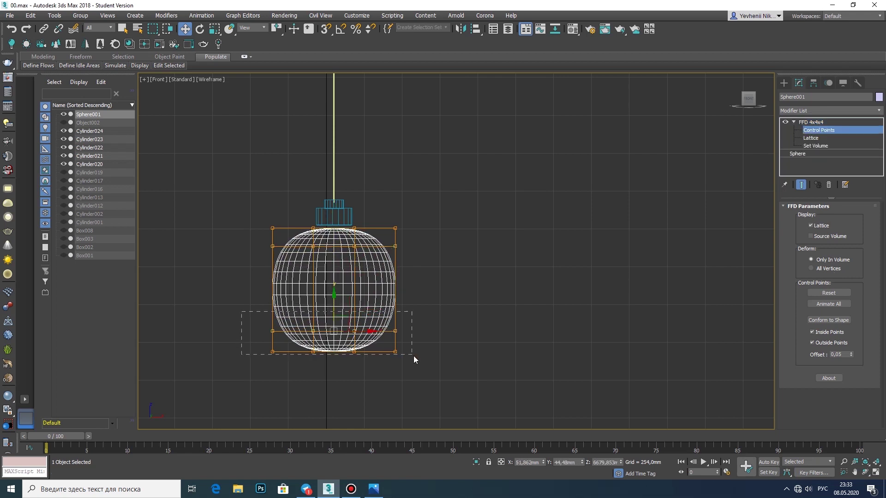
drag(333, 315, 335, 296)
click(373, 489)
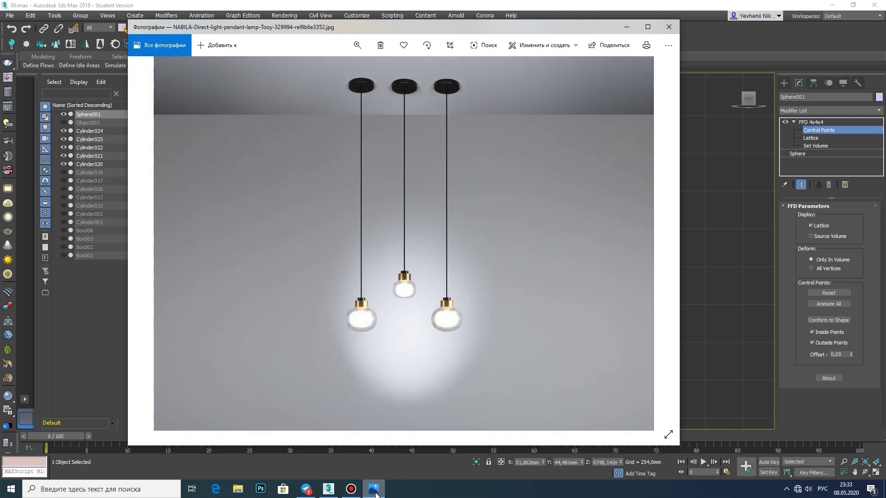
right_click(337, 263)
click(456, 376)
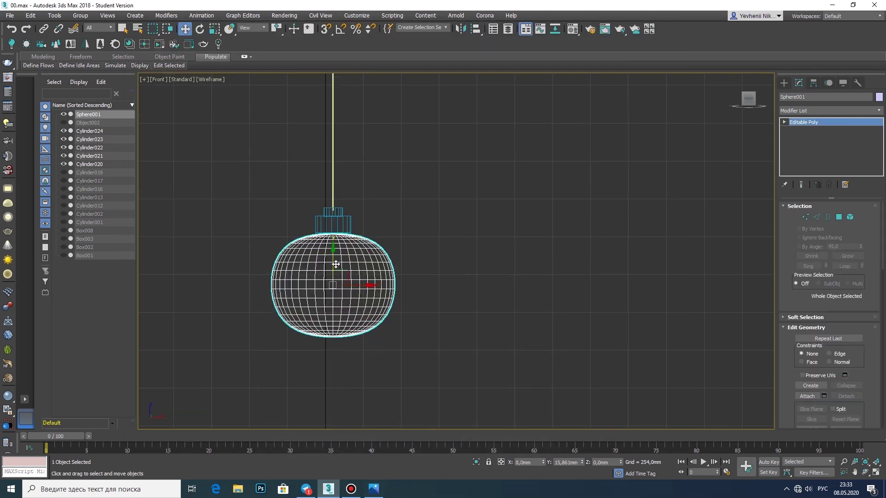
Add a second FFD 4x4x4, lift the bottom points to flatten the globe, and collapse it.
scroll(341, 263, down, 2)
scroll(341, 263, down, 3)
click(374, 489)
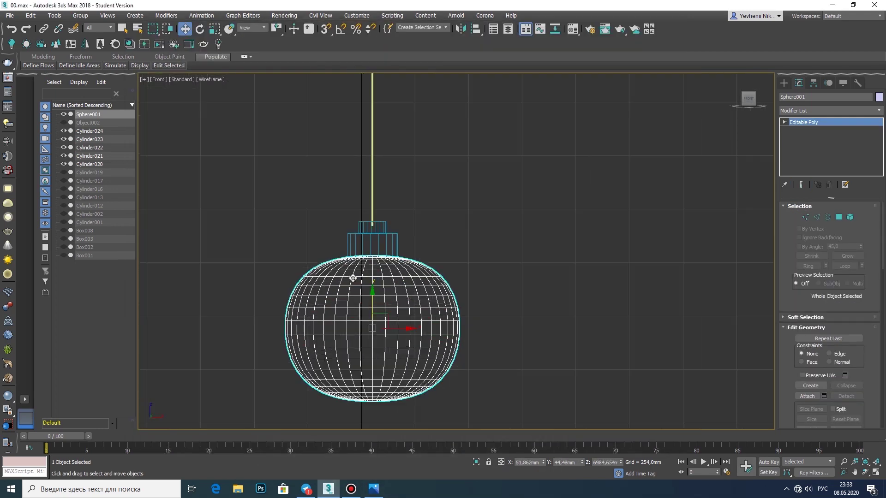
click(879, 110)
click(812, 383)
key(1)
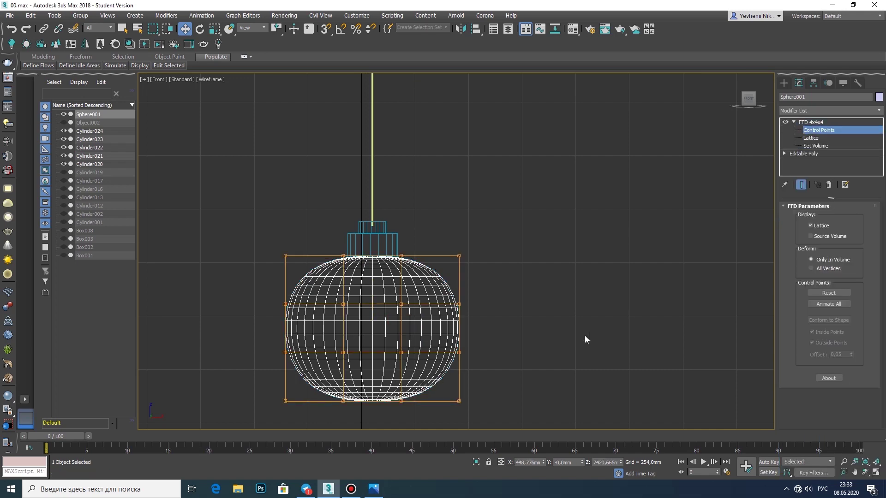
drag(372, 378, 375, 372)
right_click(377, 369)
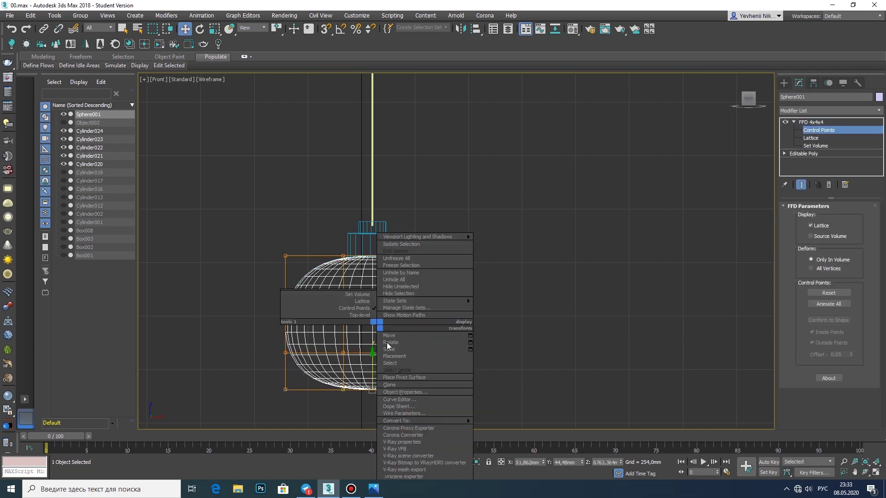
click(406, 415)
Restore the four-viewport layout with the Perspective view active.
scroll(378, 166, down, 3)
scroll(409, 170, up, 3)
middle_drag(409, 169, 391, 149)
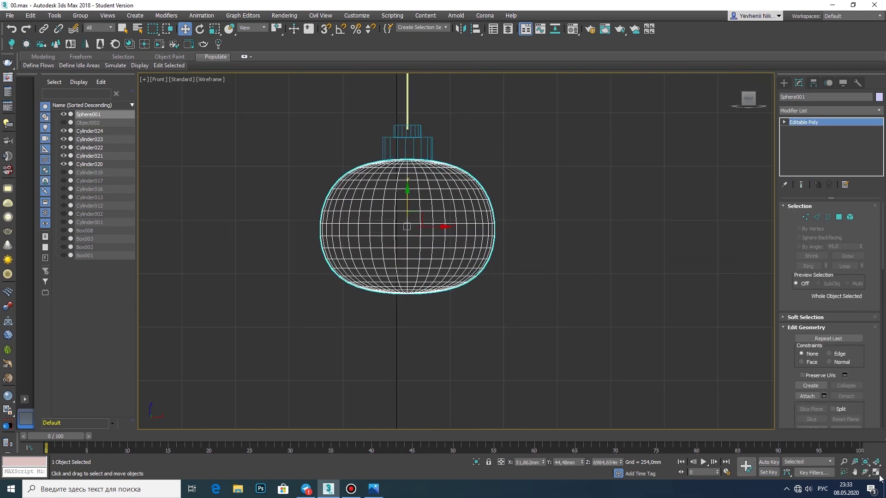
key(alt+w)
click(621, 369)
Clone the globe as Sphere002 and scale the copy down to fit inside it.
key(e)
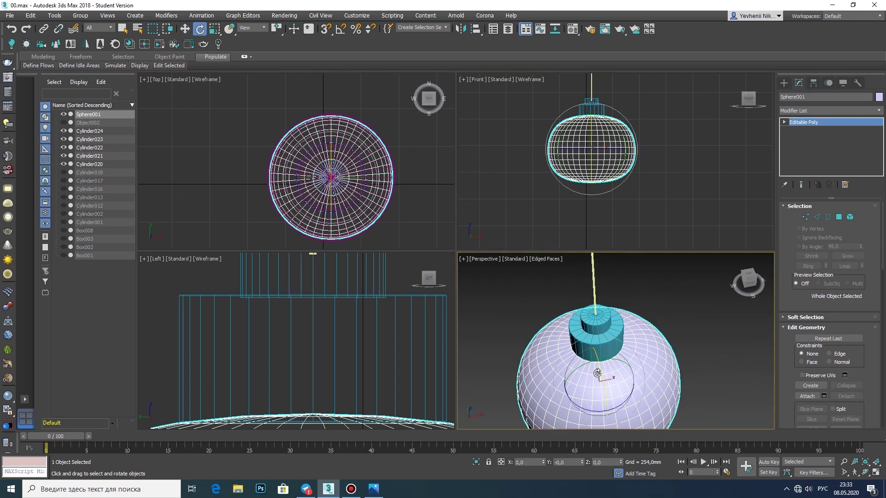
shift+drag(598, 401, 589, 408)
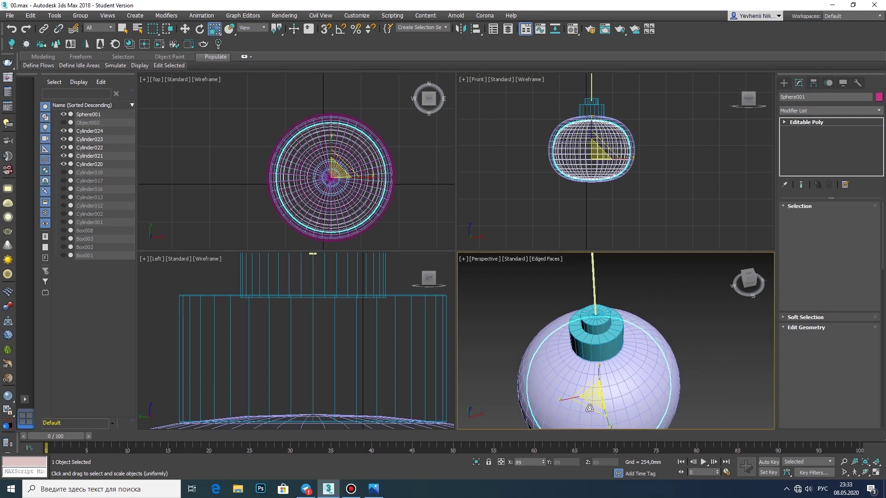
key(Return)
click(374, 488)
click(328, 489)
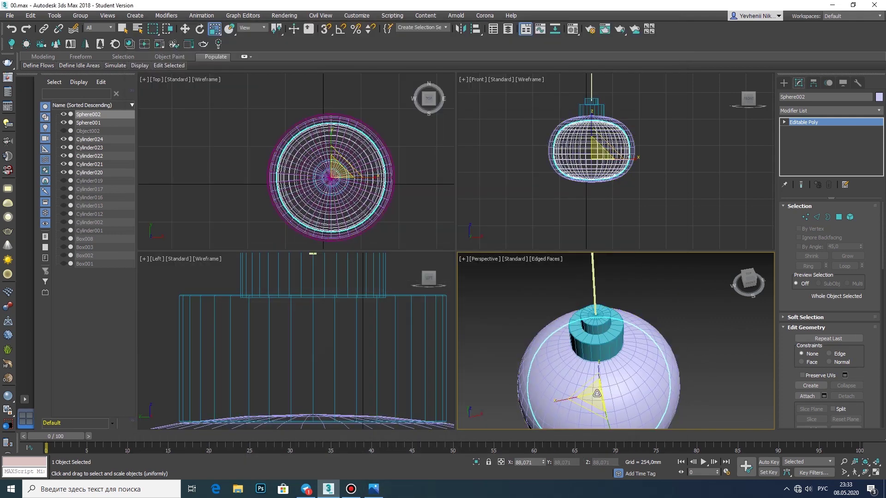
drag(592, 392, 590, 399)
Nudge Sphere002 slightly upward, maximize Perspective, and check the reference photo.
scroll(571, 127, up, 4)
scroll(571, 127, down, 3)
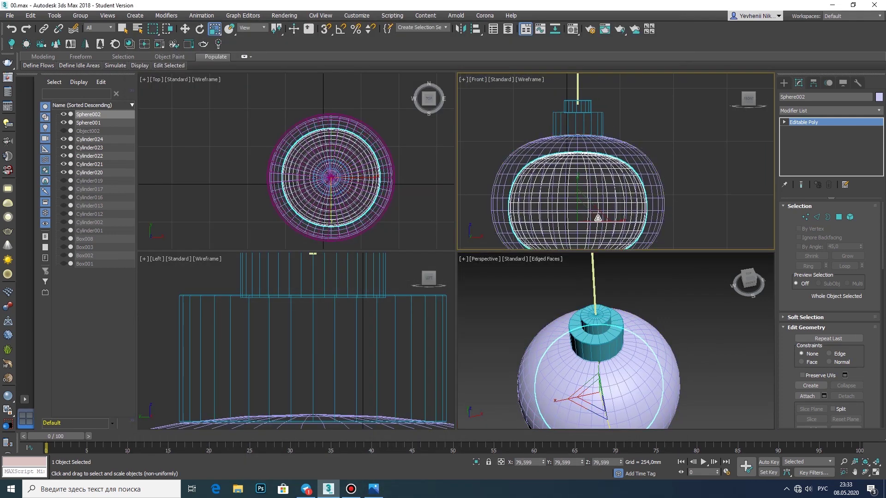
key(w)
drag(571, 128, 574, 126)
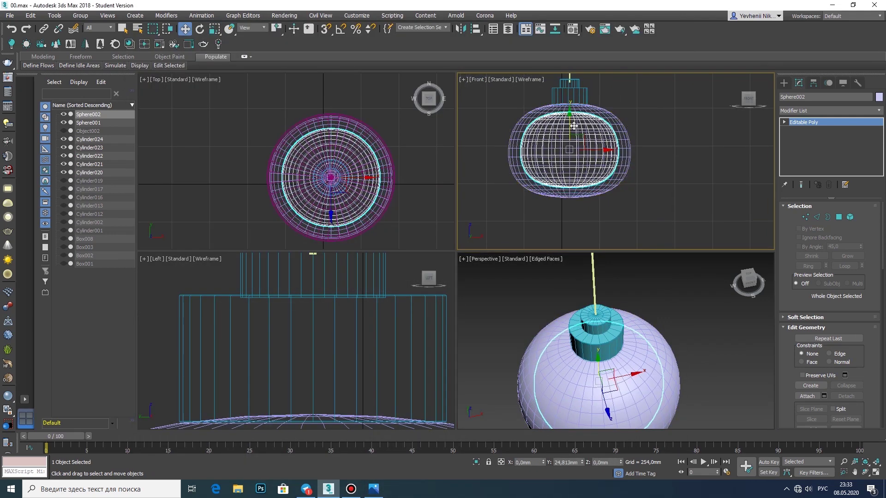
click(875, 473)
key(alt+Tab)
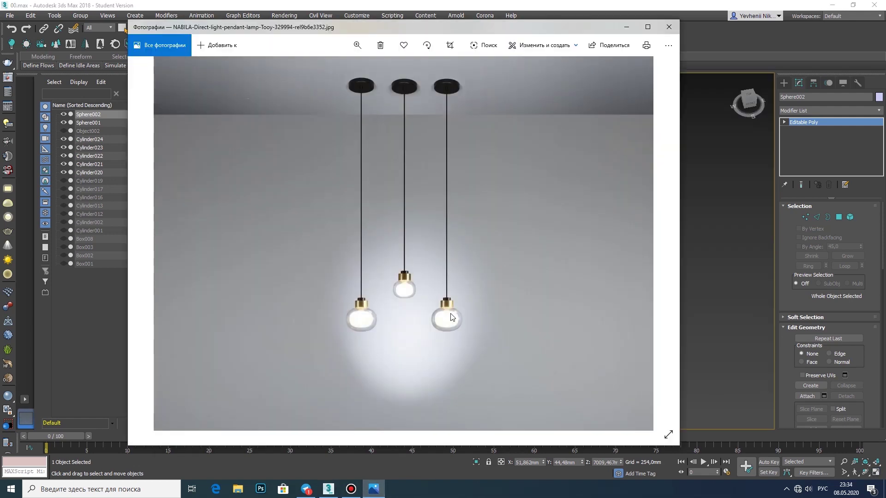
key(alt+Tab)
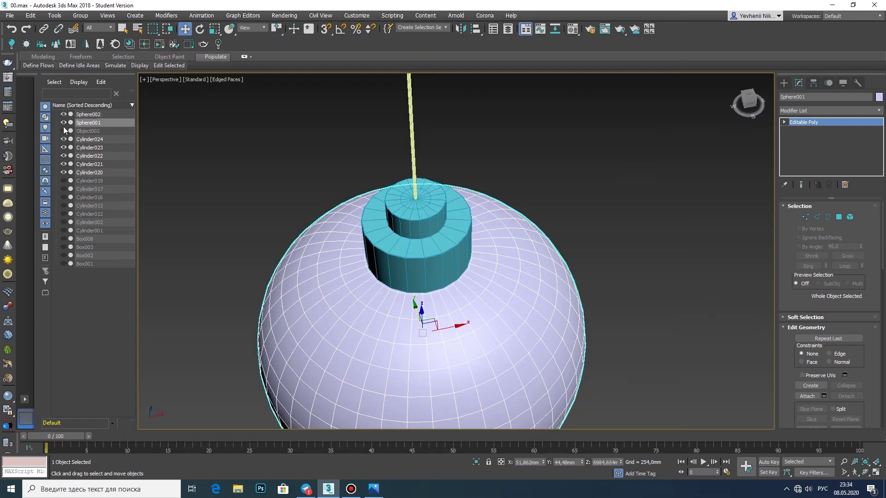
Hide Sphere001 and start selecting polygons at Sphere002's top pole.
click(64, 122)
scroll(427, 257, up, 5)
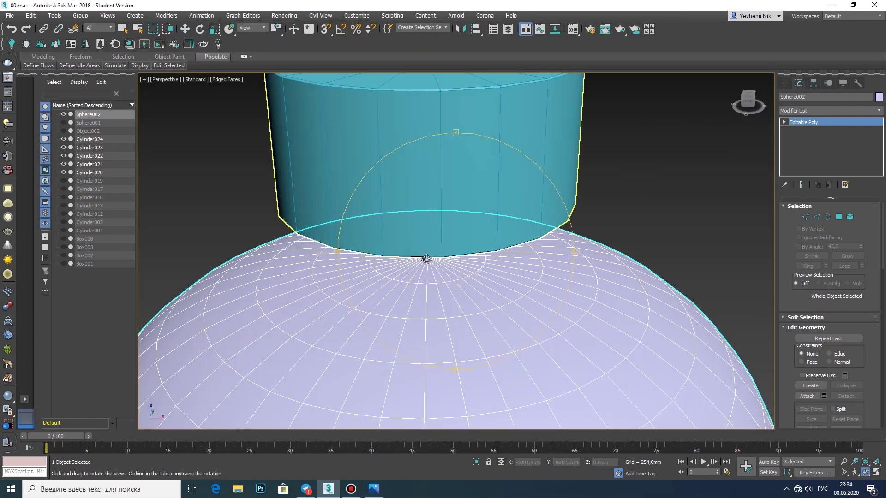
scroll(435, 269, up, 3)
key(w)
click(839, 217)
click(400, 246)
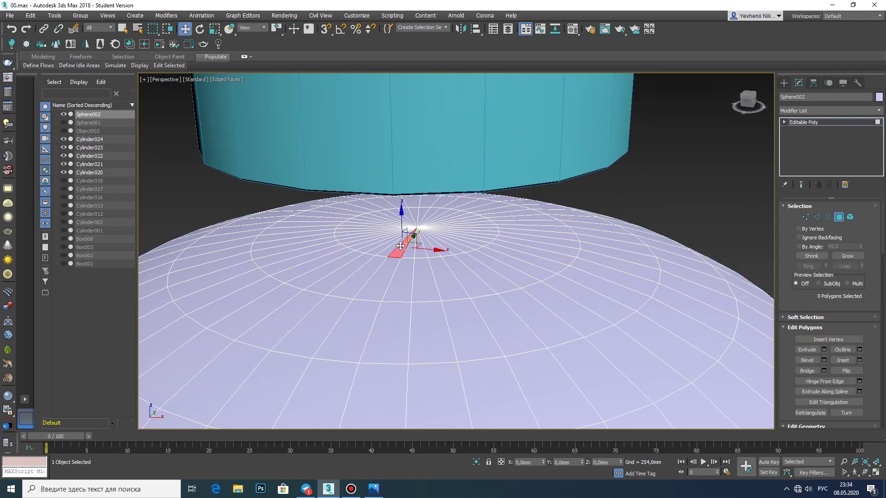
alt+middle_drag(413, 251, 477, 250)
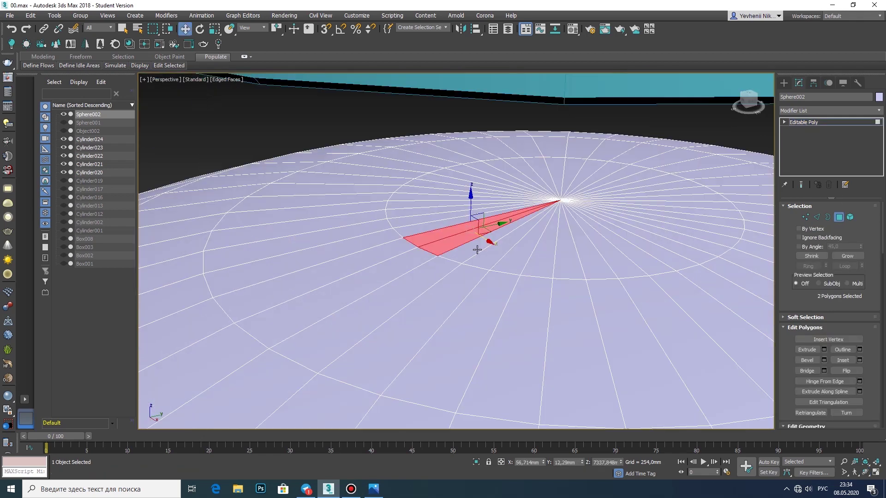
alt+middle_drag(624, 256, 350, 136)
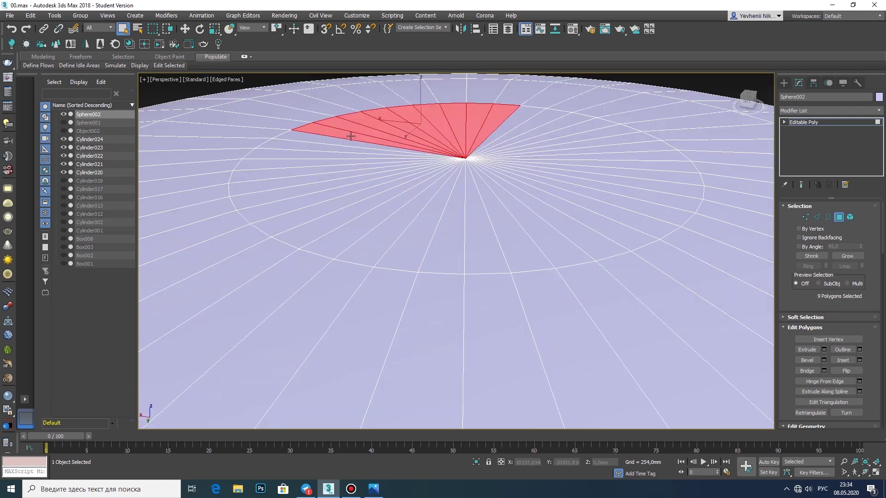
Finish selecting the full ring of polygons around Sphere002's top pole.
ctrl+click(359, 179)
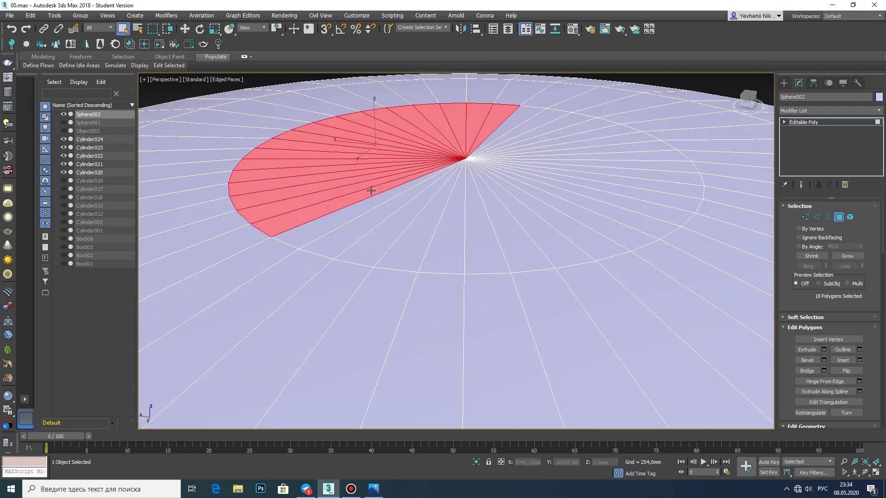
mouse_move(398, 215)
ctrl+mouse_down()
mouse_move(457, 237)
mouse_move(566, 242)
ctrl+mouse_up()
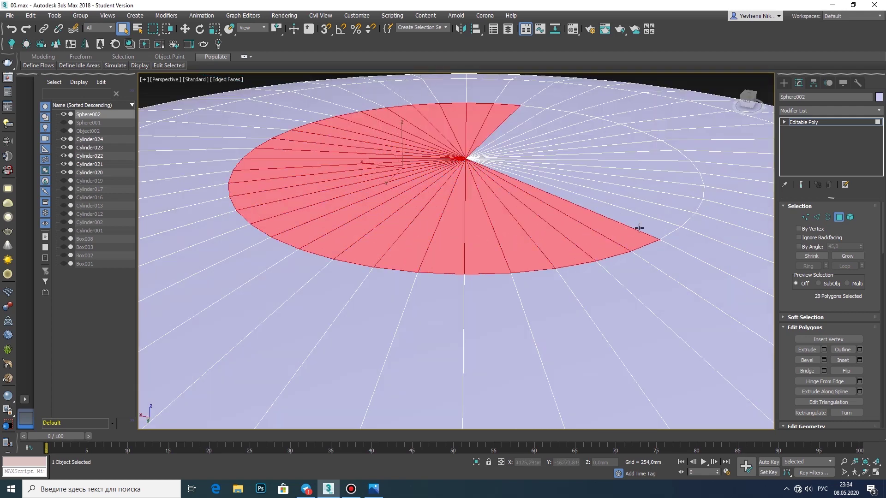
ctrl+click(673, 202)
scroll(601, 200, down, 5)
scroll(602, 200, down, 3)
mouse_move(602, 200)
alt+middle_down()
mouse_move(545, 289)
mouse_move(482, 192)
mouse_move(489, 198)
alt+middle_up()
scroll(583, 196, up, 10)
scroll(608, 268, up, 2)
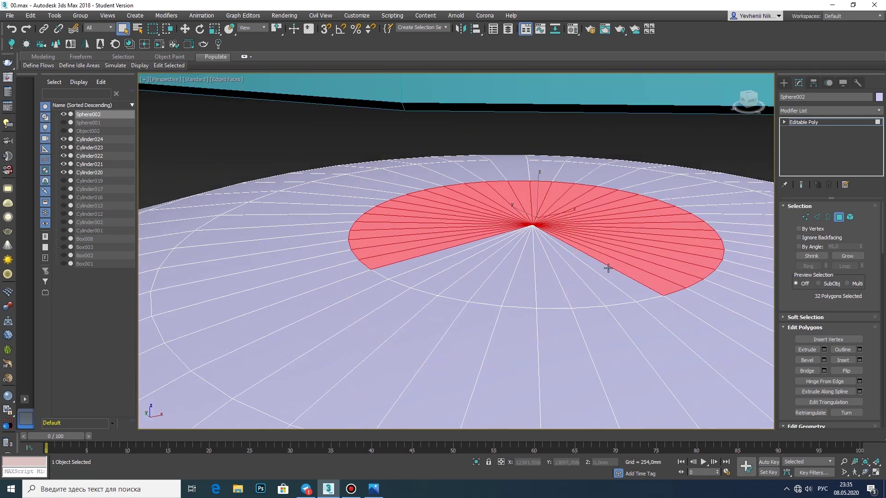
ctrl+click(429, 272)
scroll(429, 272, down, 5)
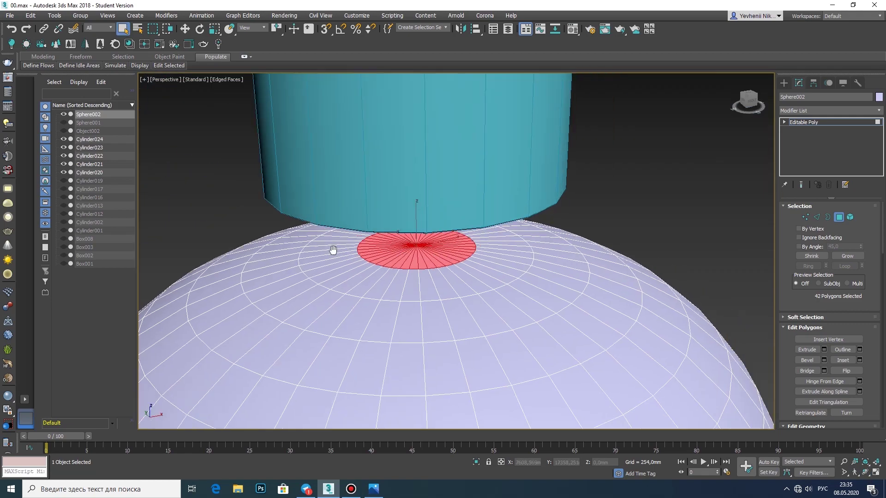
alt+middle_drag(429, 272, 467, 300)
Extrude the pole polygons up 120,315mm and scale them down into a tapered neck.
click(824, 349)
scroll(405, 221, down, 5)
middle_drag(405, 221, 405, 120)
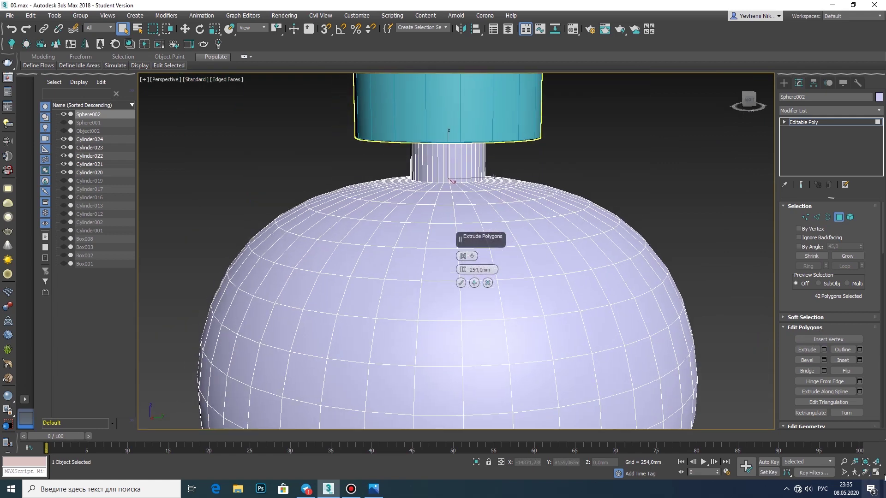
click(875, 471)
drag(622, 179, 608, 223)
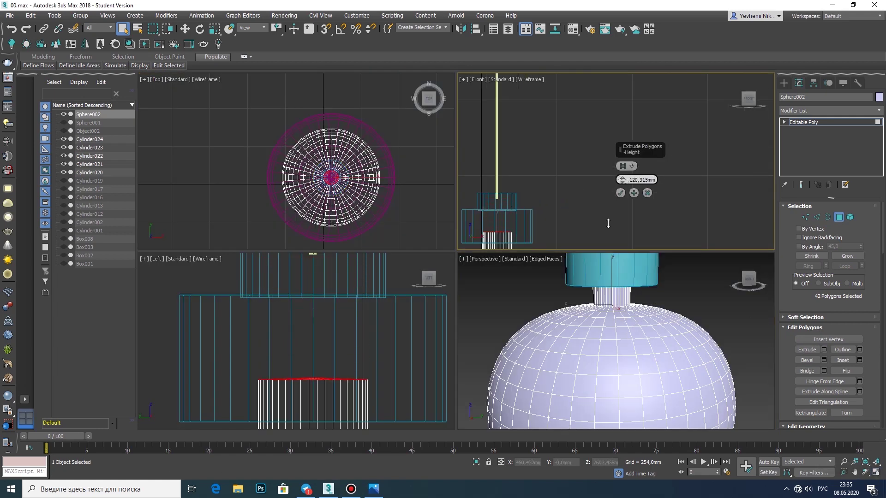
scroll(343, 199, up, 4)
key(r)
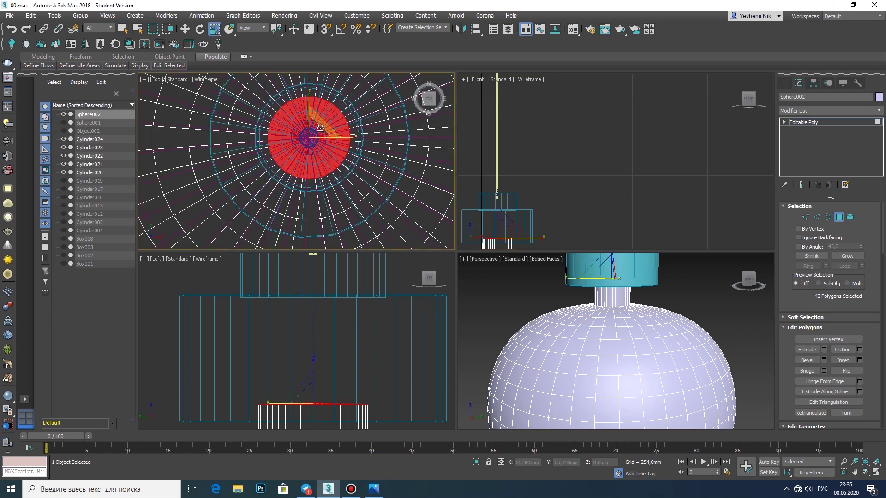
drag(322, 126, 273, 136)
Chamfer the edge loop at the neck's base with 4 segments to blend it smoothly.
scroll(600, 319, up, 5)
scroll(499, 221, up, 3)
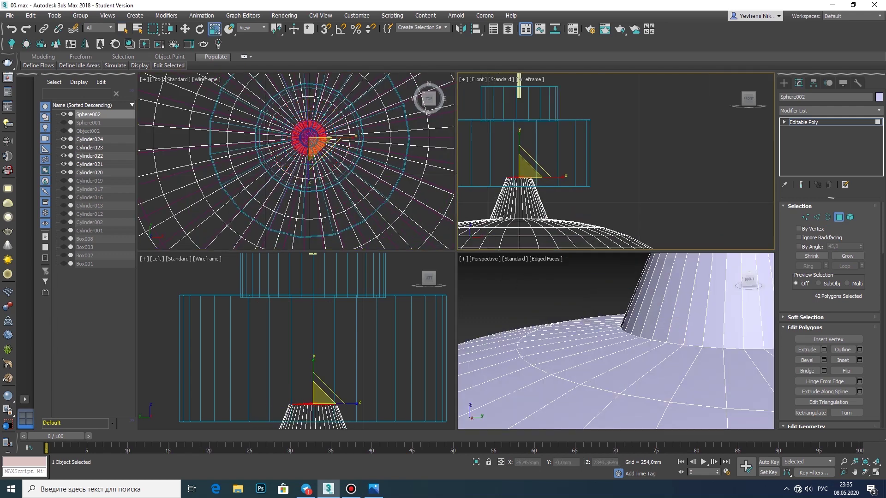
scroll(498, 222, up, 2)
scroll(345, 153, up, 4)
scroll(344, 153, up, 2)
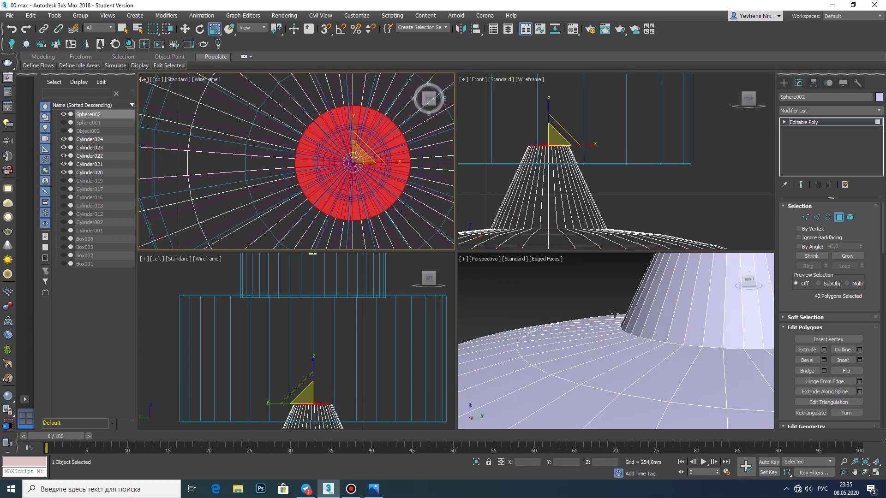
alt+middle_drag(609, 350, 630, 367)
click(875, 472)
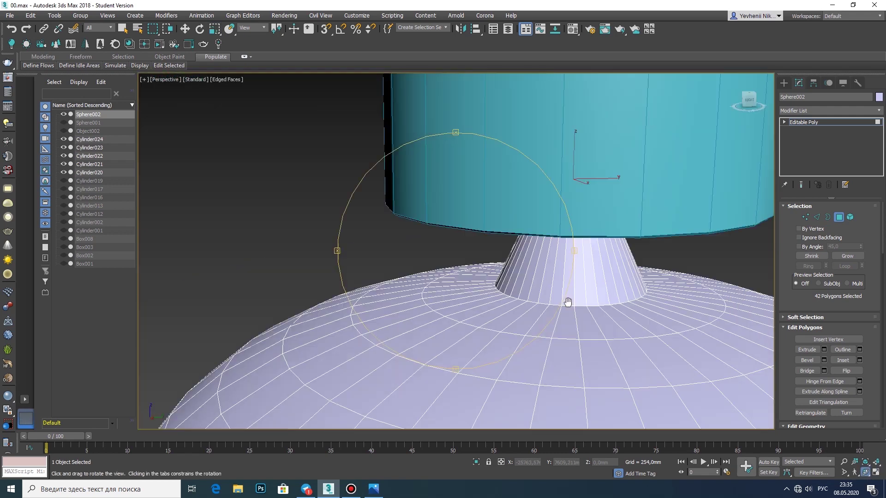
mouse_move(568, 297)
alt+middle_down()
mouse_move(453, 311)
mouse_move(558, 284)
alt+middle_up()
key(2)
click(455, 303)
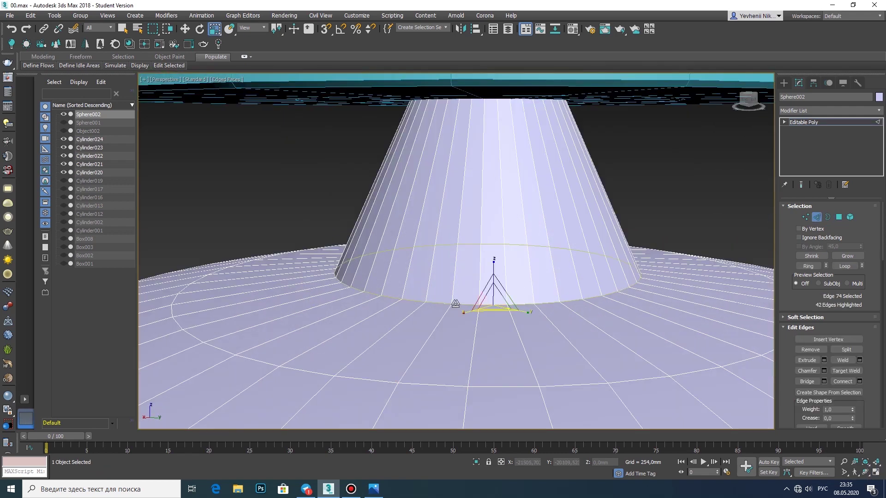
click(823, 371)
drag(463, 277, 465, 284)
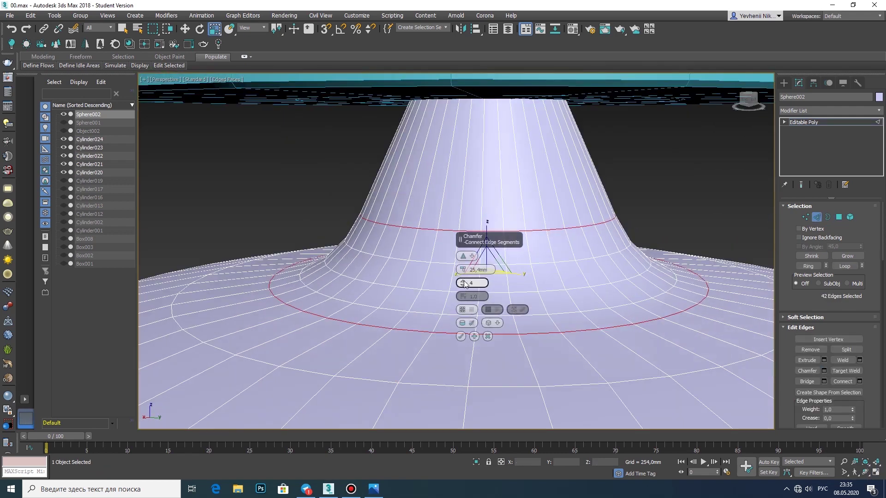
click(460, 337)
scroll(403, 284, down, 5)
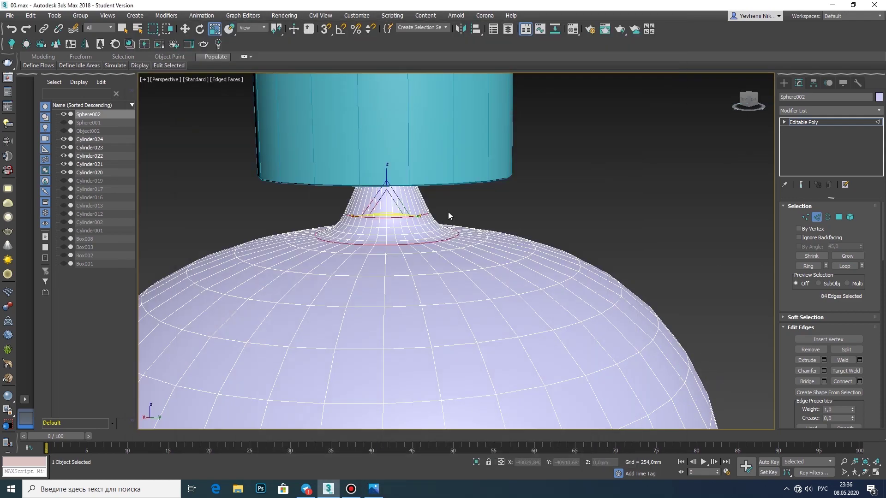
Bring the outer globe Sphere001 back, select it, and compare with the reference photo in four views.
scroll(476, 212, up, 3)
click(784, 83)
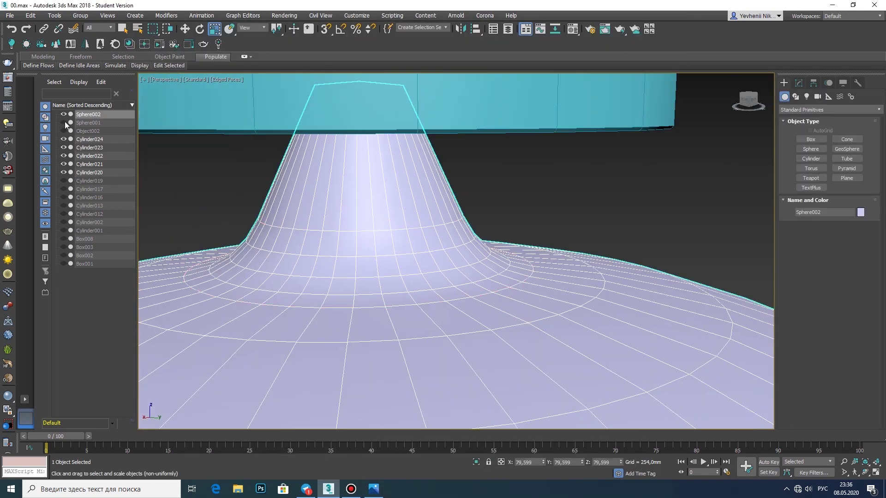
middle_drag(528, 152, 527, 192)
scroll(527, 192, down, 3)
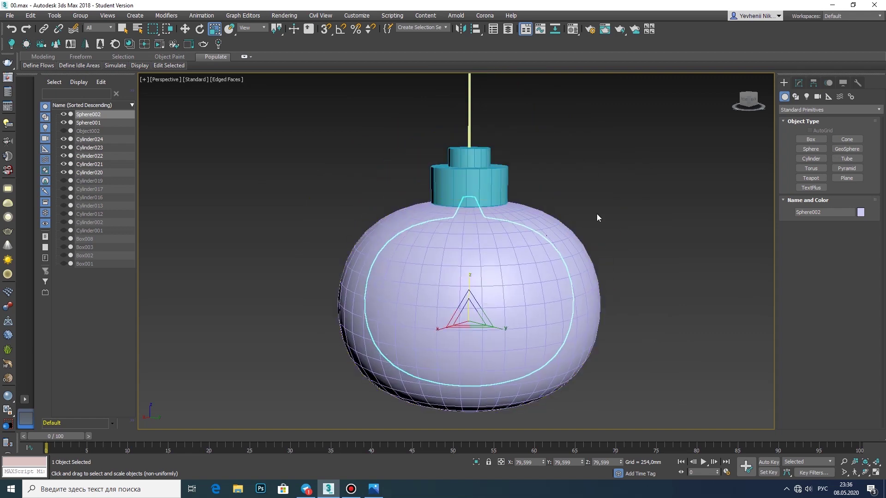
scroll(522, 211, down, 4)
click(521, 211)
alt+middle_drag(483, 290, 471, 286)
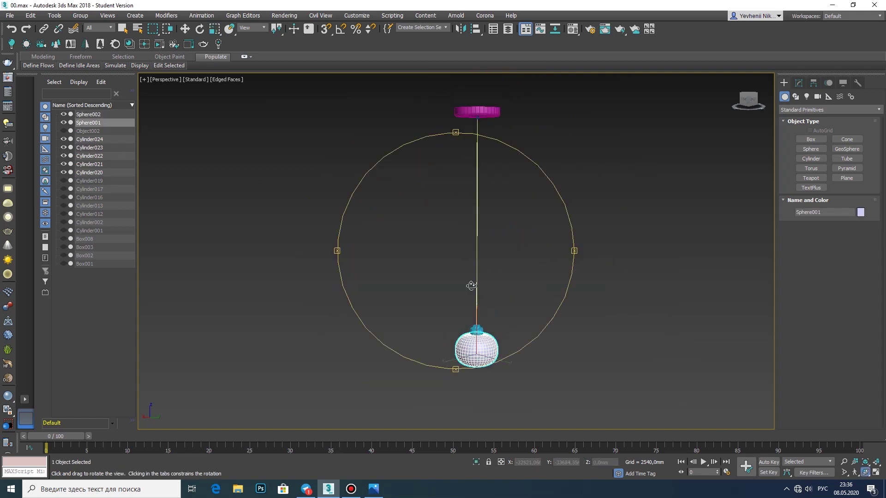
click(374, 488)
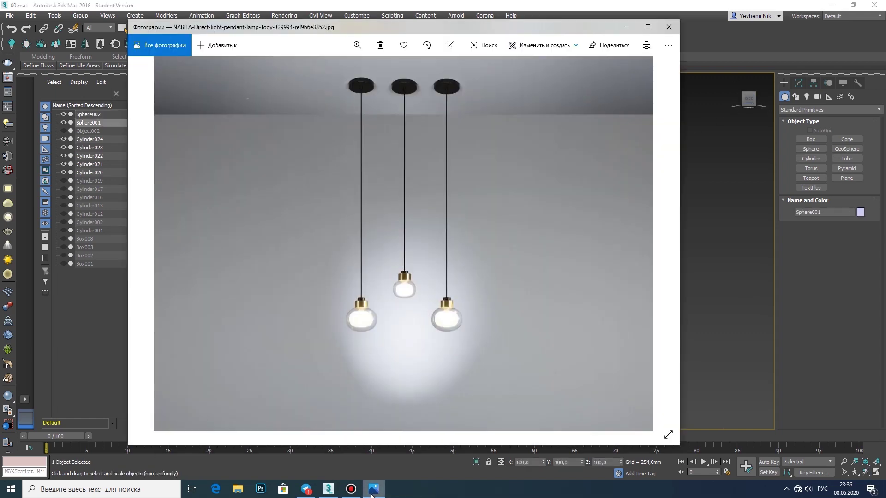
click(328, 489)
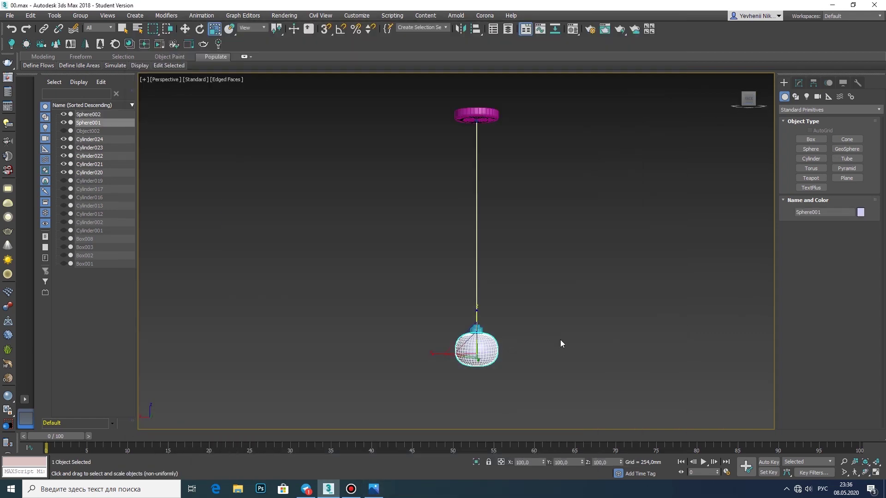
click(876, 474)
Add an FFD 4x4x4 modifier to both spheres and enter its Control Points level.
click(799, 83)
click(829, 110)
scroll(823, 408, down, 2)
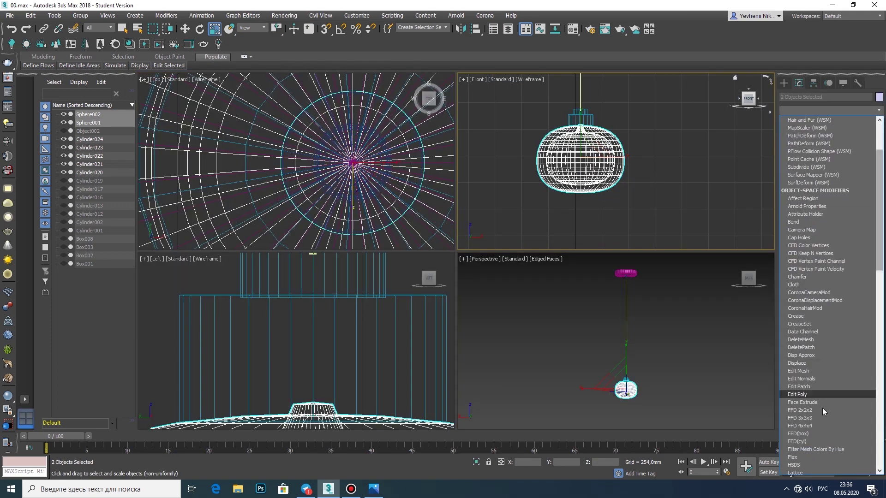
click(819, 426)
click(819, 130)
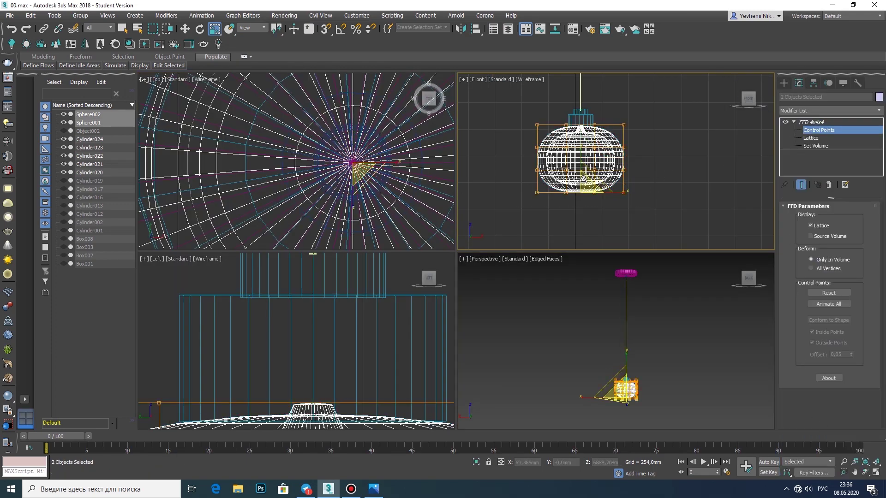
right_click(579, 160)
click(677, 217)
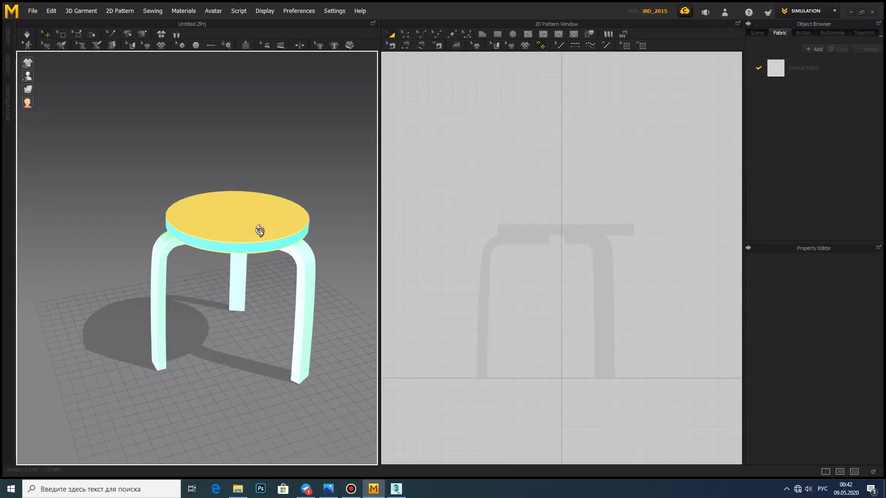
Draw a rectangular cloth pattern, tilt it above the stool, set particle distance 40, and simulate.
right_drag(260, 231, 219, 235)
click(497, 35)
scroll(502, 214, down, 3)
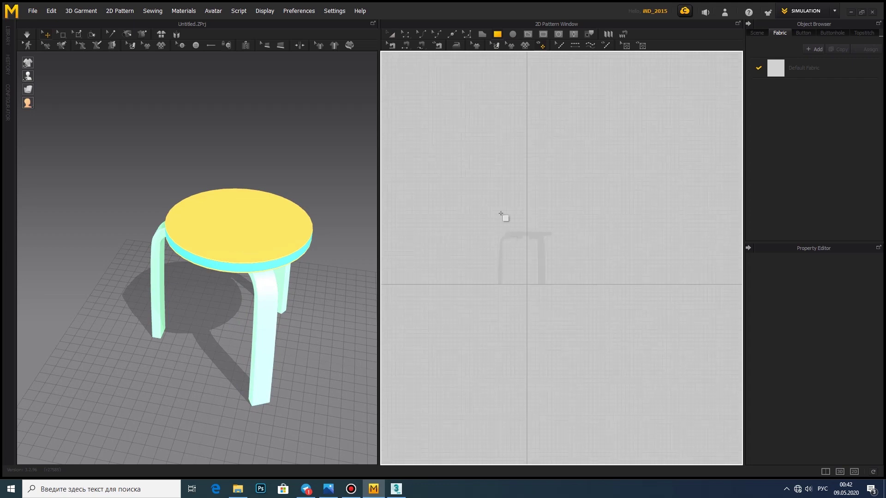
mouse_move(475, 123)
mouse_down()
mouse_move(574, 283)
mouse_move(566, 261)
mouse_up()
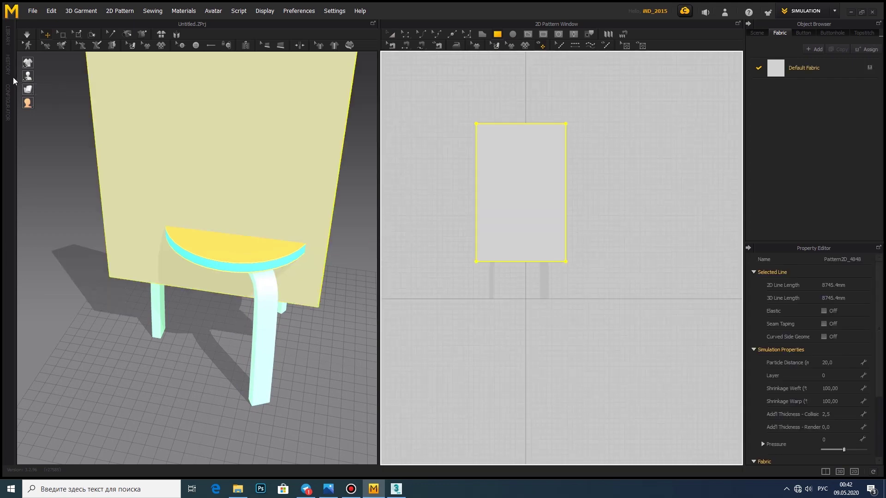
click(86, 97)
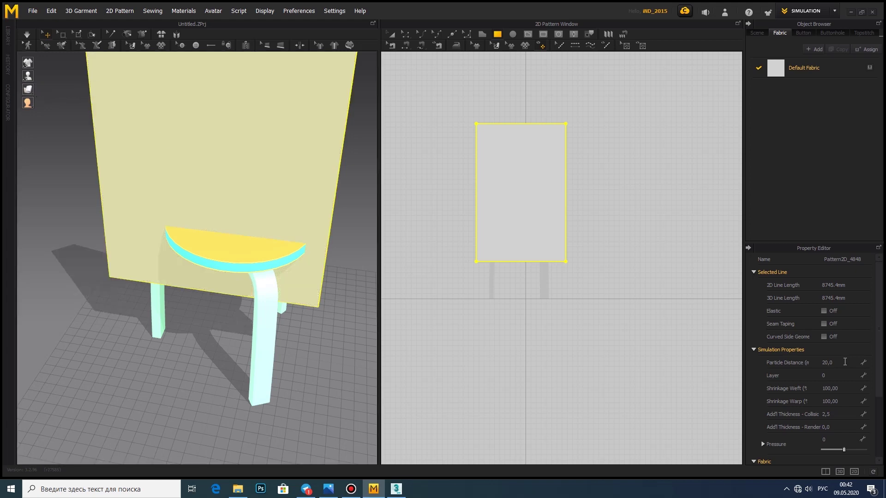
text(40)
click(218, 190)
mouse_move(222, 157)
mouse_down()
mouse_move(218, 137)
mouse_move(263, 238)
mouse_move(395, 204)
mouse_move(273, 143)
mouse_move(224, 105)
mouse_up()
click(27, 33)
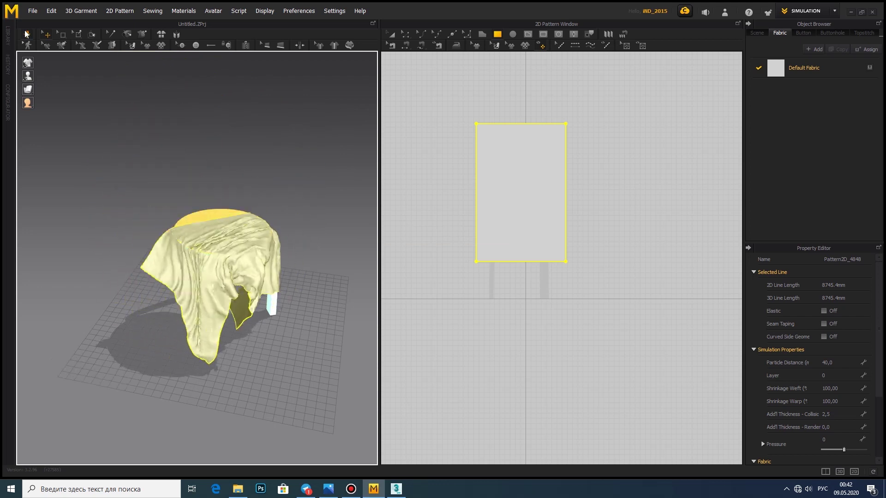
Set the cloth's weft shrinkage to 140 and pull it up off the stool while simulating.
mouse_move(184, 174)
right_down()
mouse_move(191, 147)
mouse_move(590, 251)
right_up()
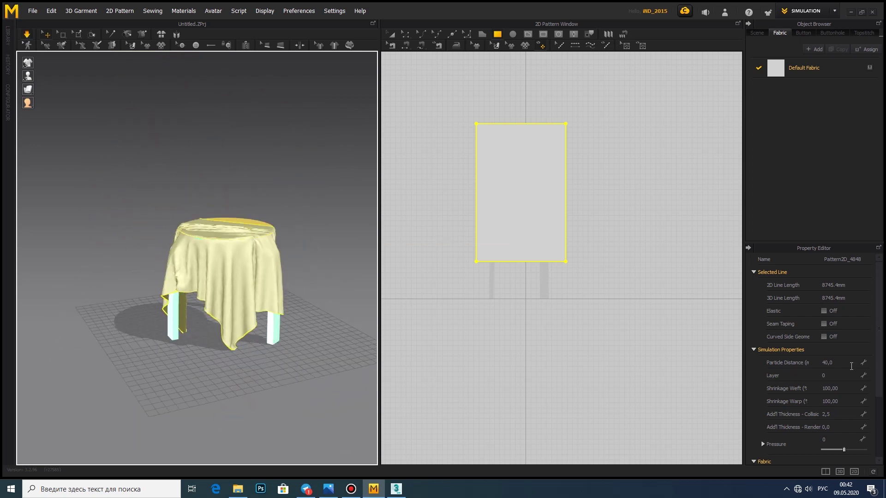
click(853, 388)
text(140)
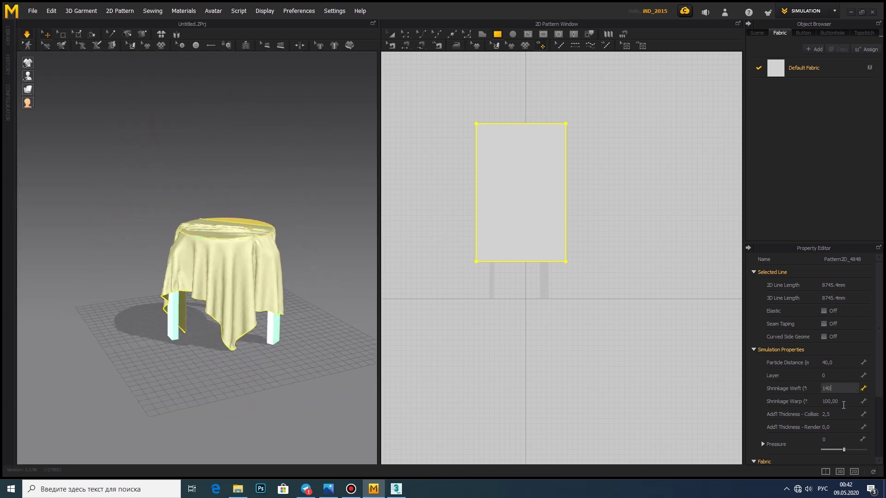
right_drag(129, 279, 185, 296)
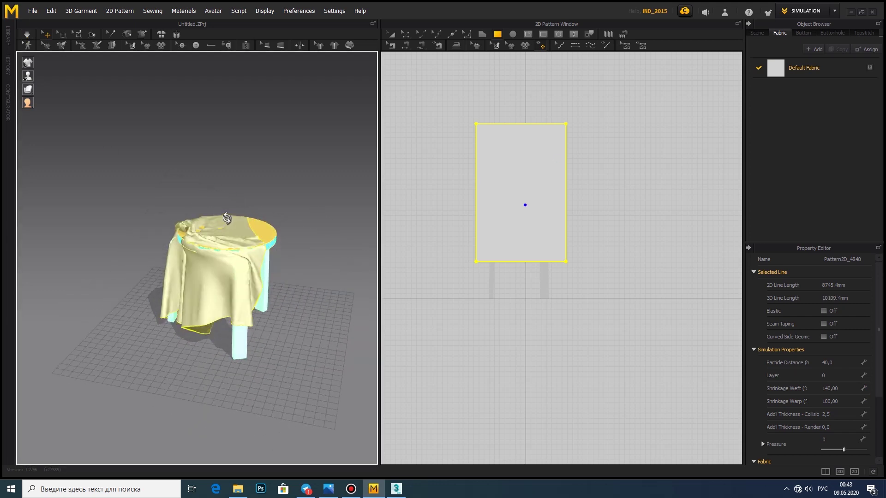
drag(227, 194, 227, 70)
key(space)
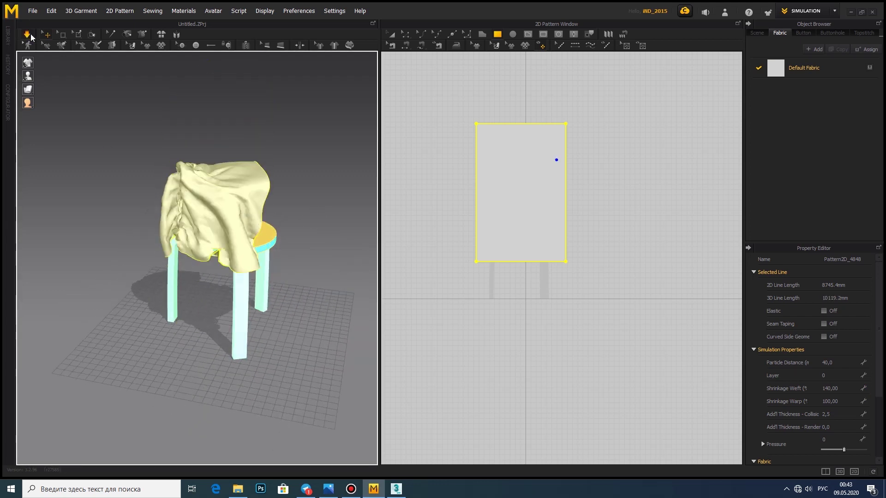
Pull the cloth sideways across the stool seat.
right_drag(199, 247, 267, 263)
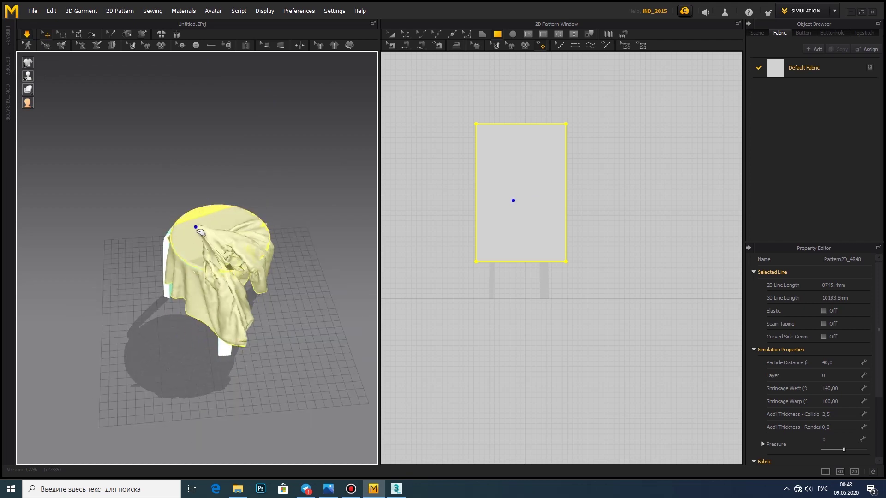
right_drag(201, 232, 175, 227)
right_drag(210, 269, 4, 198)
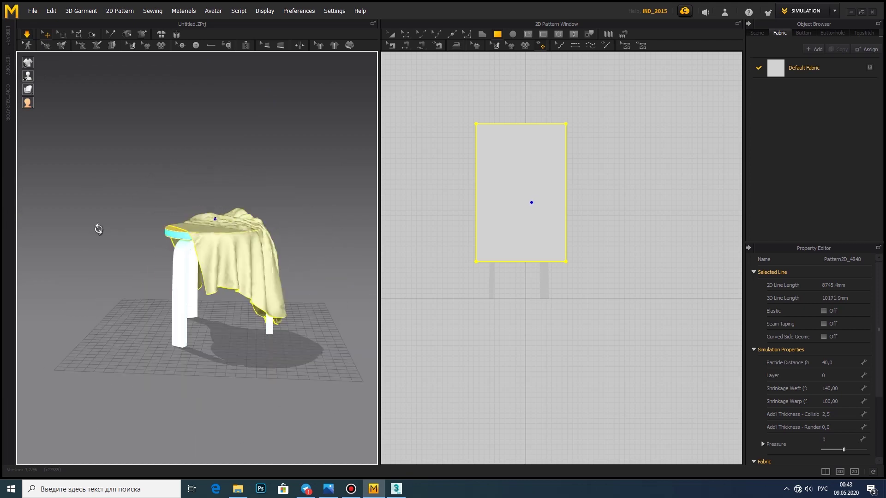
right_drag(97, 228, 218, 235)
drag(218, 261, 331, 269)
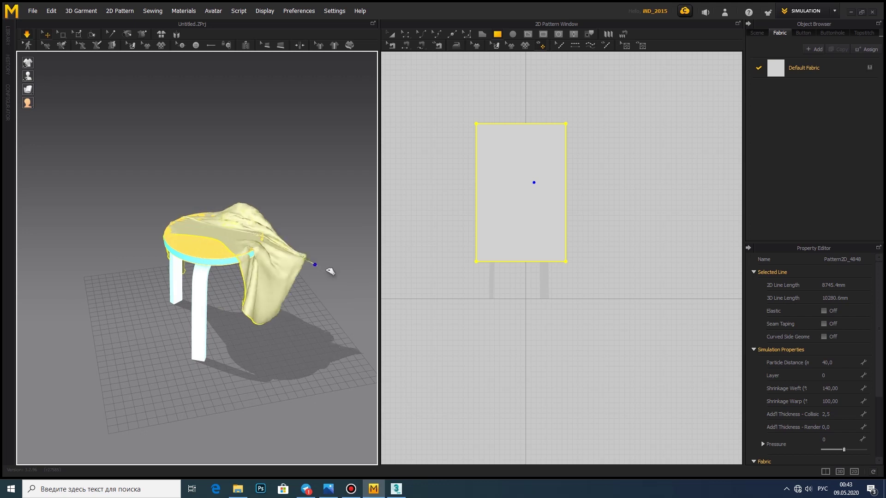
mouse_move(259, 258)
right_down()
mouse_move(157, 247)
mouse_move(194, 249)
right_up()
Select the cloth pattern and set its particle distance to 20.
click(427, 257)
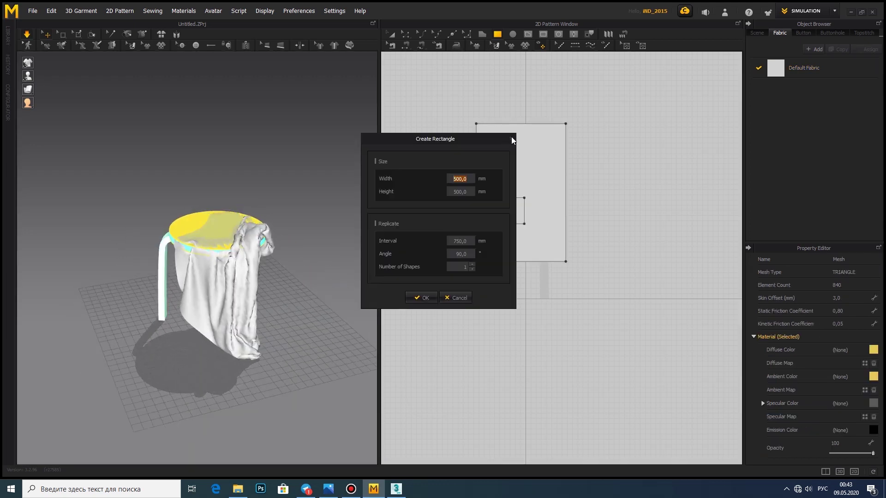
key(Escape)
key(a)
click(501, 146)
click(839, 364)
text(5)
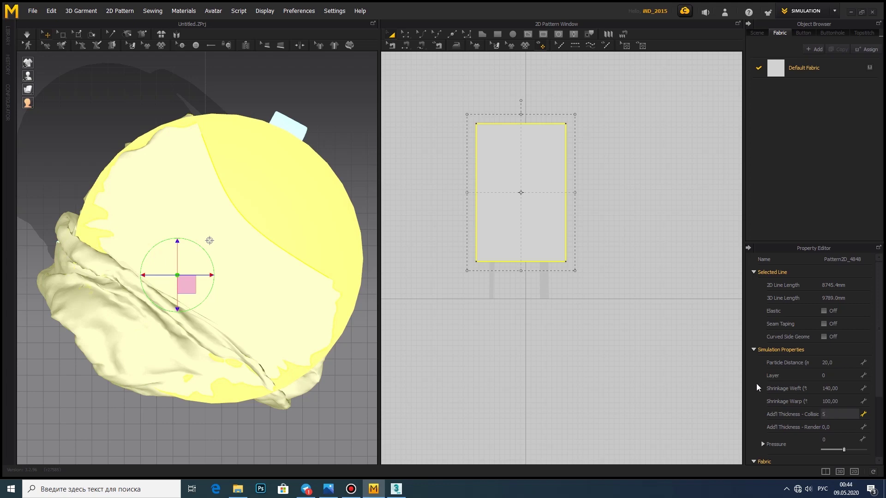
Apply collision thickness 5 and drag a cloth corner out over the seat edge.
key(Return)
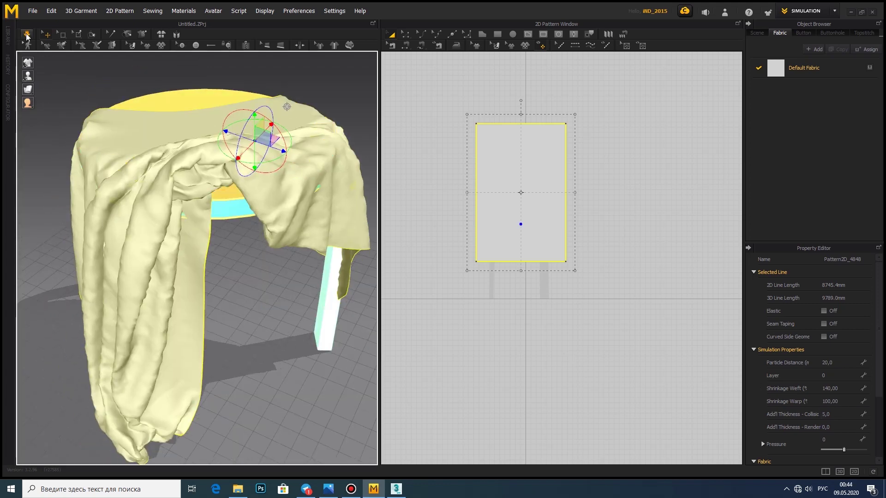
right_drag(193, 133, 173, 220)
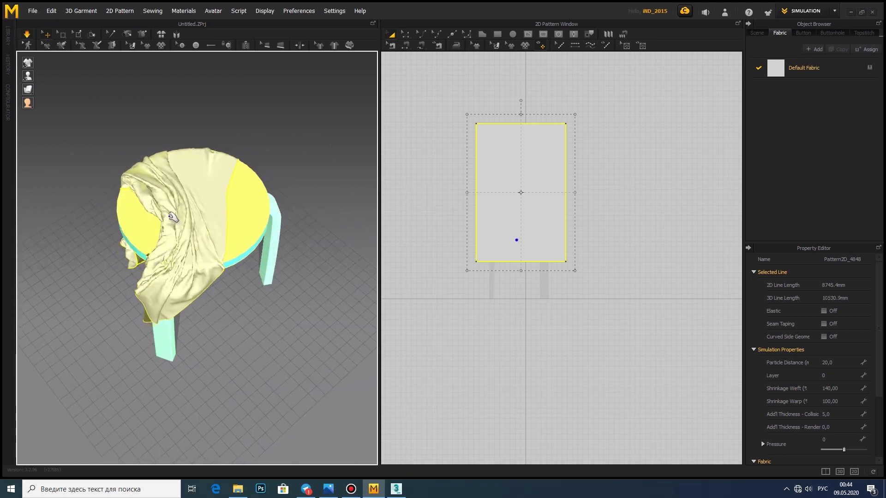
right_drag(173, 217, 231, 210)
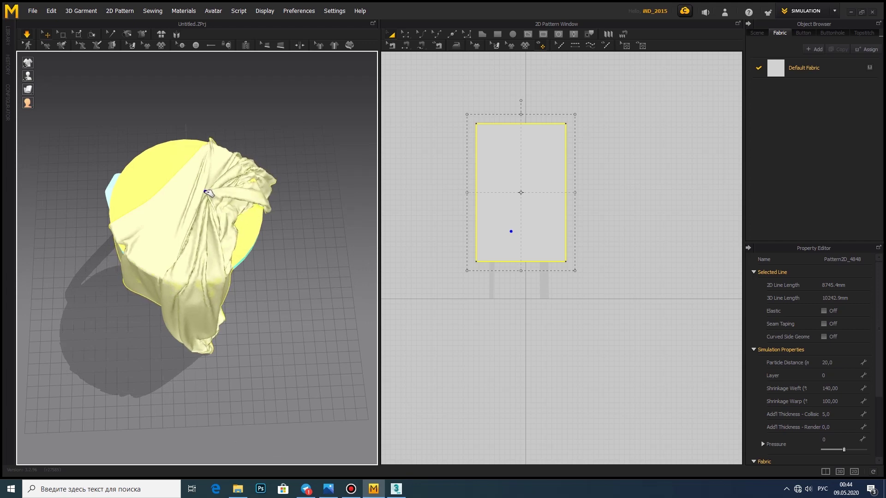
right_drag(139, 116, 314, 174)
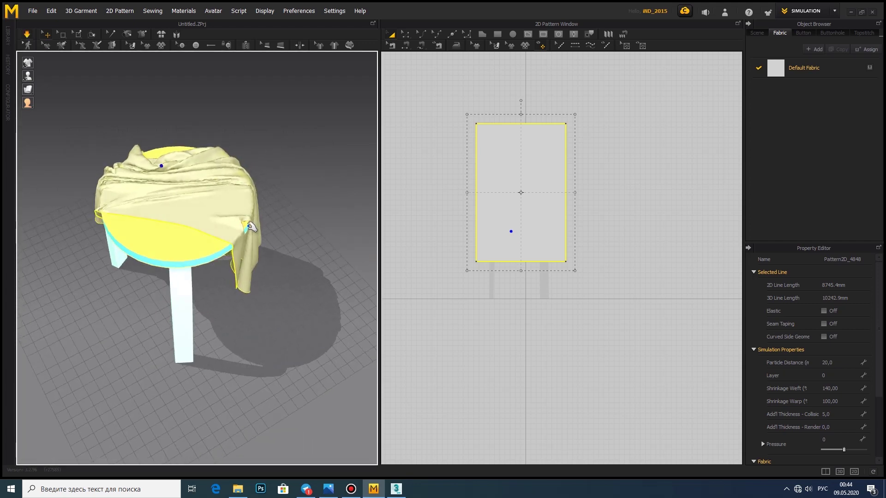
drag(253, 223, 370, 233)
mouse_move(369, 233)
right_down()
mouse_move(103, 173)
mouse_move(43, 144)
mouse_move(103, 182)
mouse_move(294, 187)
mouse_move(78, 189)
right_up()
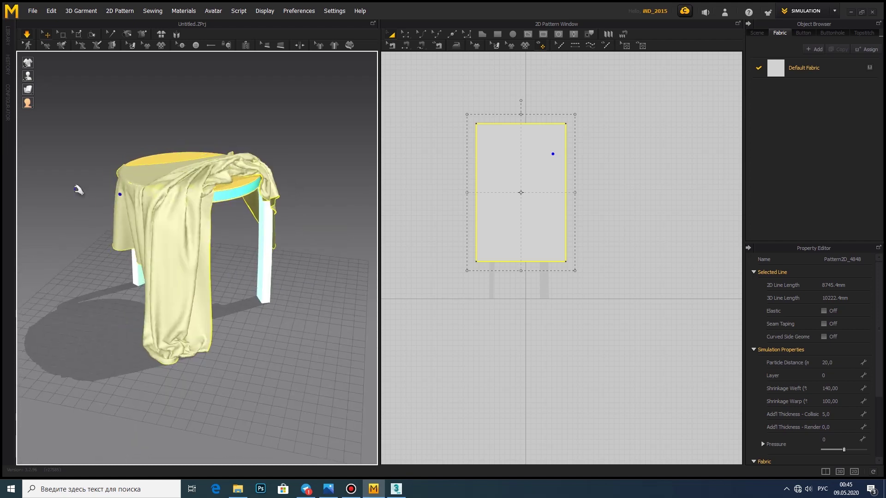
mouse_move(96, 137)
right_down()
mouse_move(364, 166)
mouse_move(455, 161)
mouse_move(328, 143)
right_up()
Set particle distance to 10, resimulate, and pull the cloth to hang past the seat.
click(847, 361)
text(10)
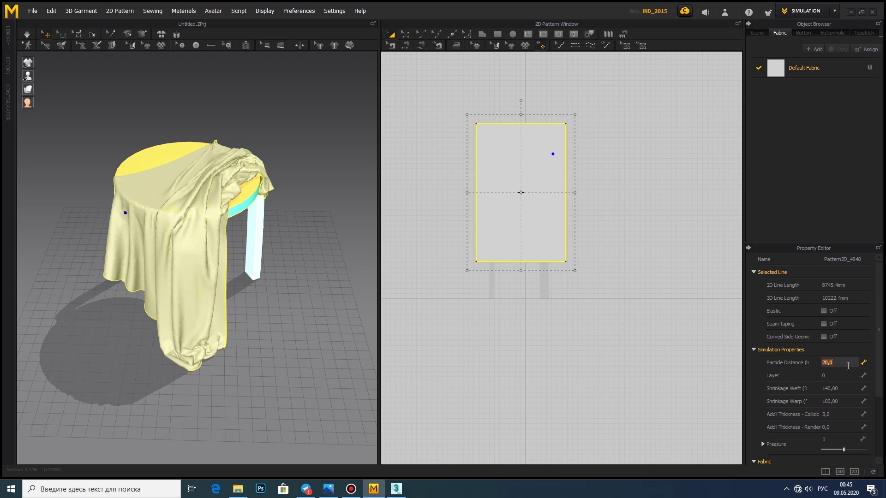
click(26, 35)
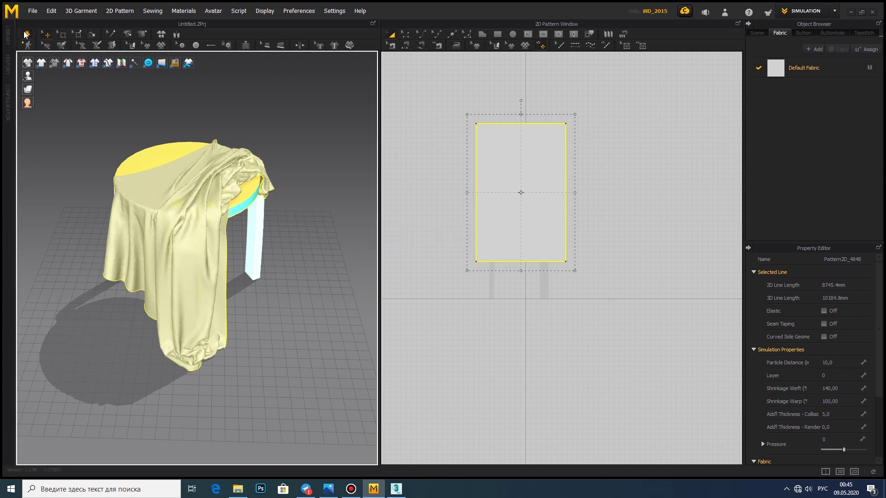
right_drag(200, 184, 420, 164)
scroll(154, 148, up, 5)
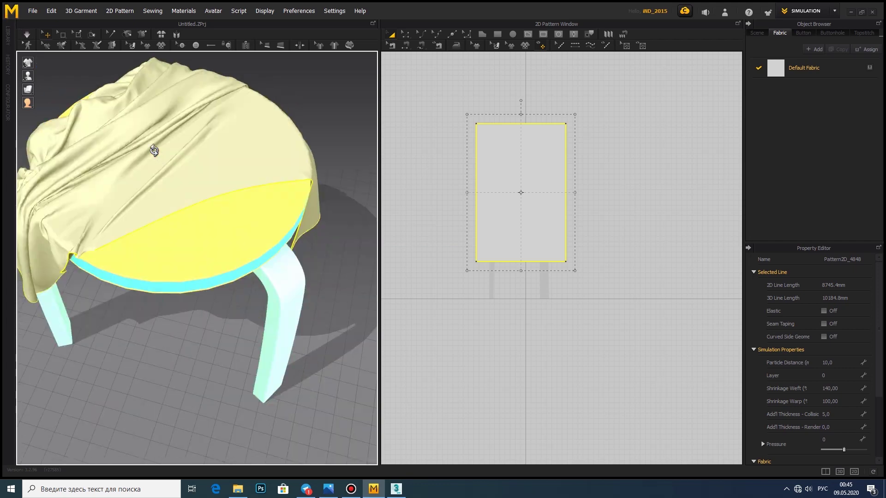
click(108, 197)
right_drag(105, 182, 60, 101)
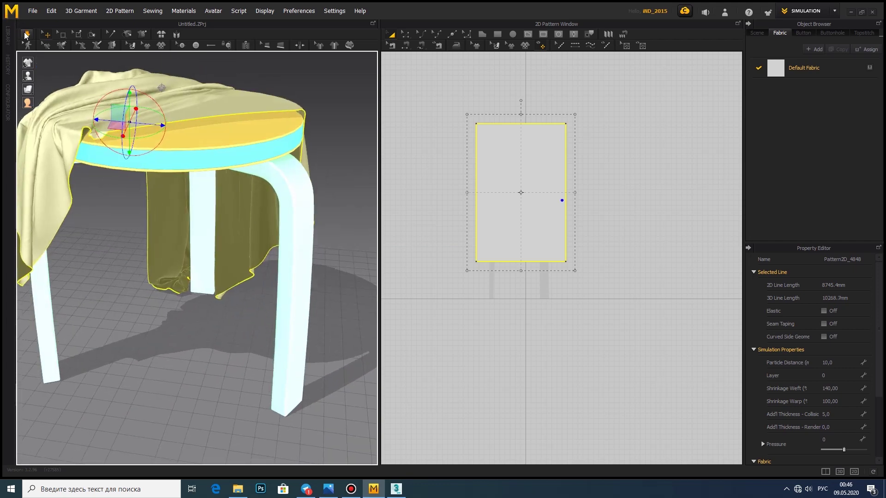
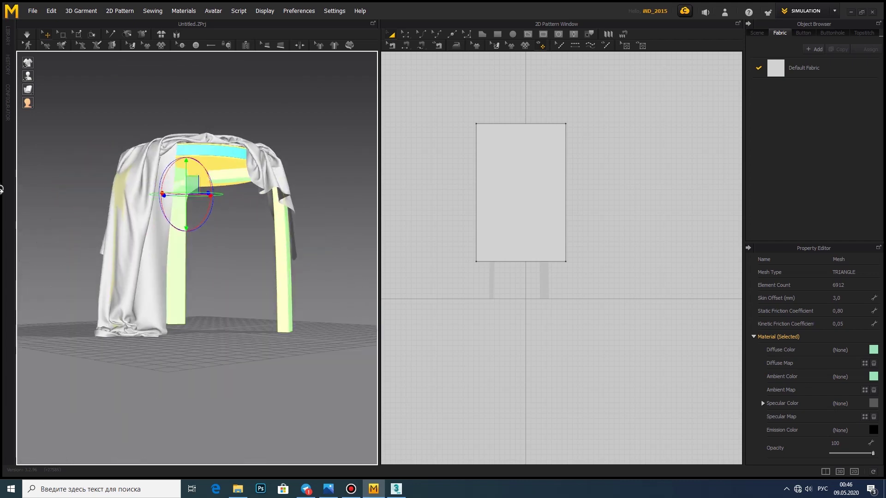
Export the cloth as OBJ, overwriting the existing 1.obj in the Karol folder.
click(32, 10)
click(130, 115)
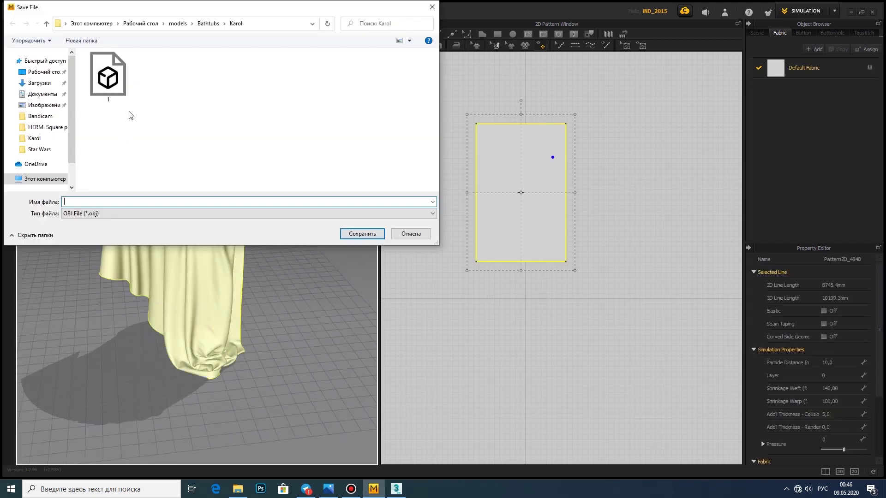
text(2)
click(108, 76)
click(362, 234)
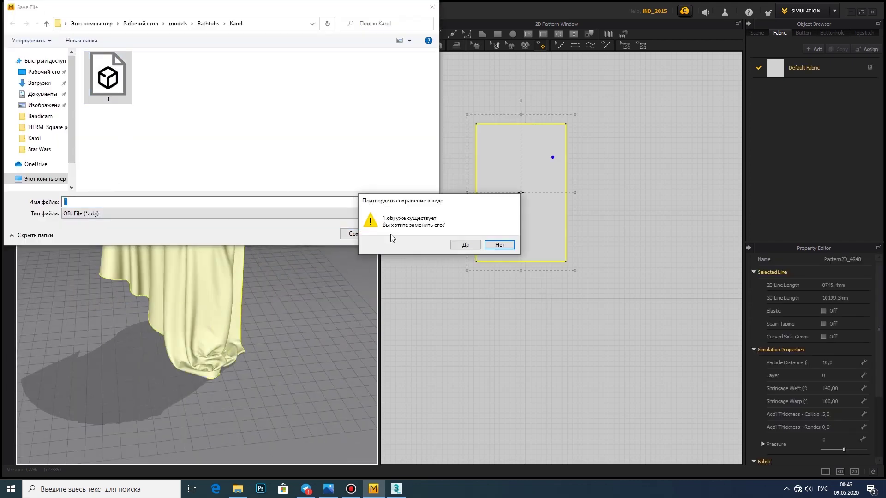
click(459, 245)
click(471, 446)
Export the cloth again as a second OBJ file named 2.
click(32, 11)
click(131, 115)
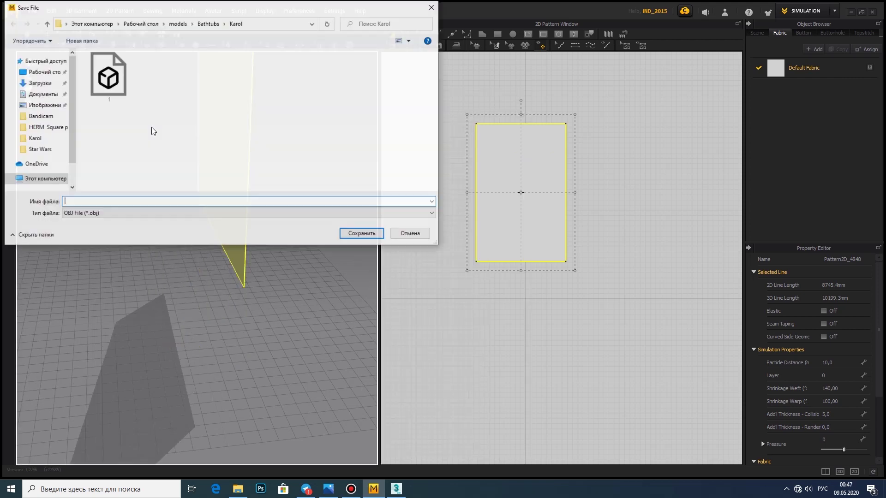
text(2)
click(362, 234)
click(470, 445)
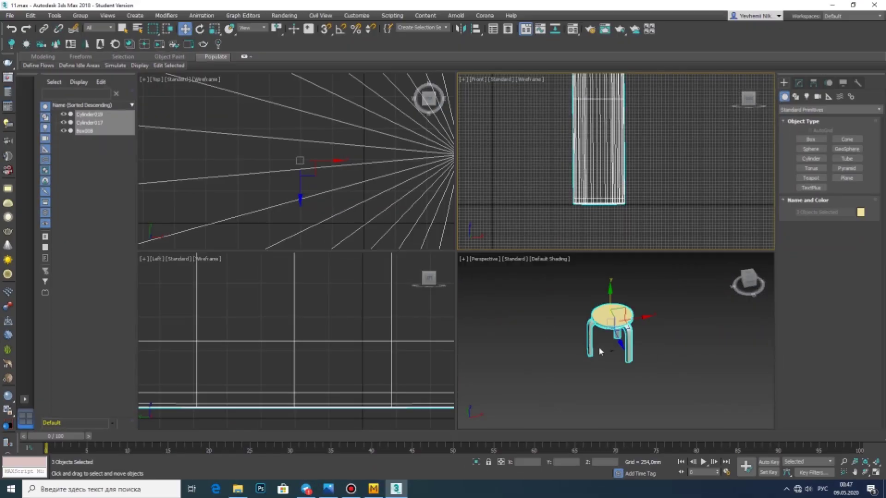
Hide the stool and import cloth file 1 from models > Bathtubs > Karol.
click(875, 472)
click(63, 114)
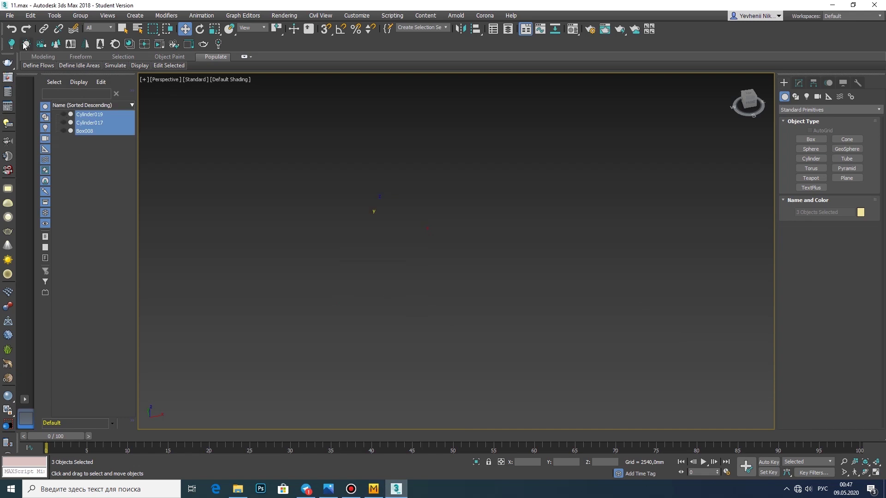
click(237, 189)
click(10, 15)
click(118, 147)
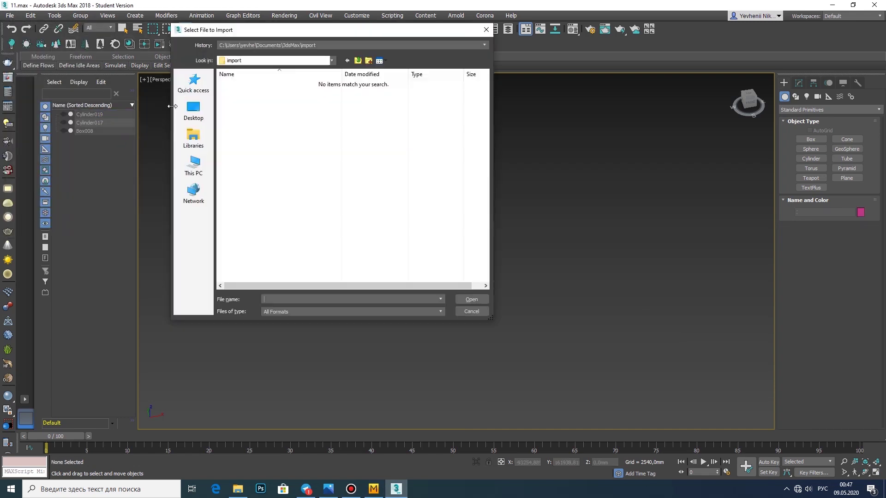
click(193, 111)
double_click(258, 265)
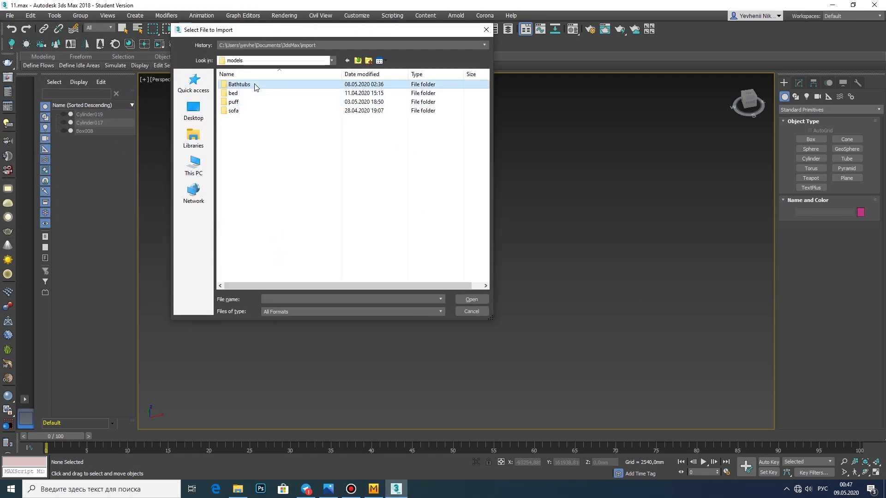
double_click(255, 87)
double_click(255, 87)
click(469, 300)
click(517, 393)
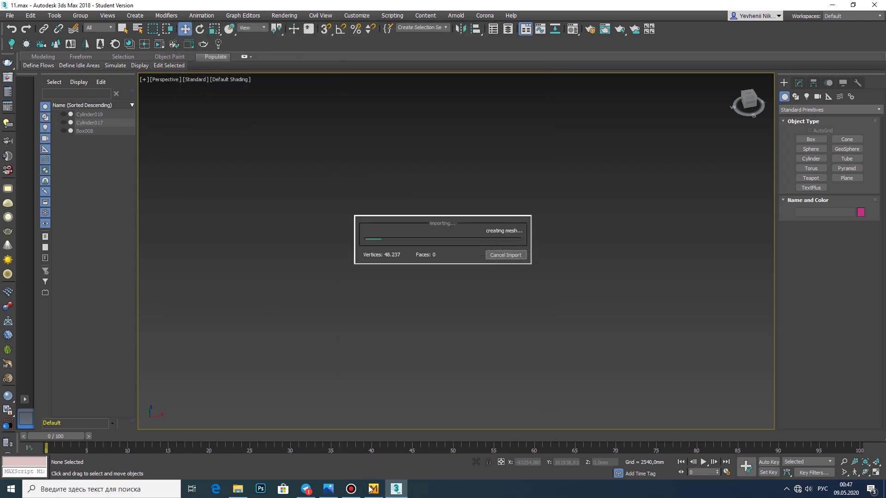
Import cloth file 2 from the same folder with the OBJ import options.
click(9, 15)
click(117, 148)
click(470, 295)
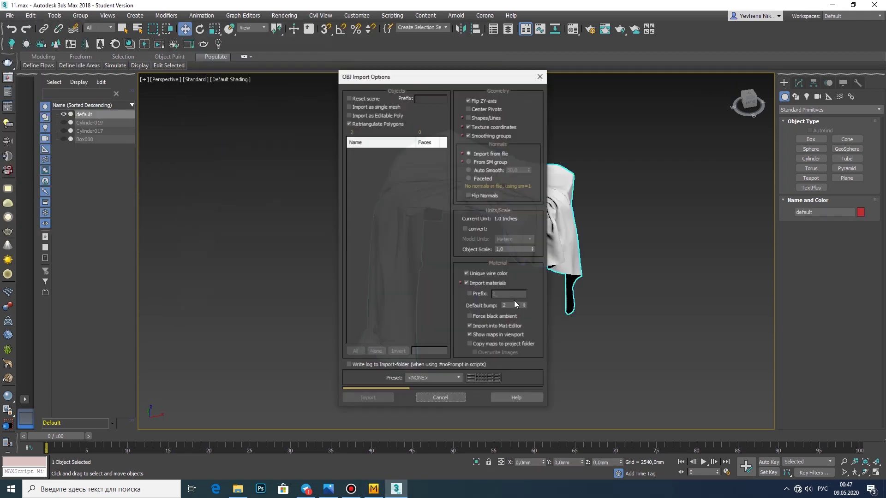
click(517, 396)
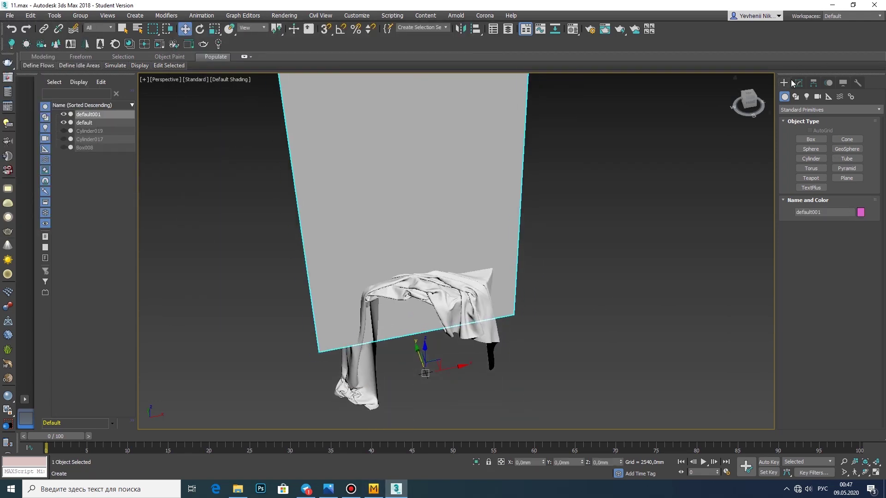
click(798, 83)
Add a Morpher modifier to default001 and pick its morph target.
click(829, 110)
click(796, 324)
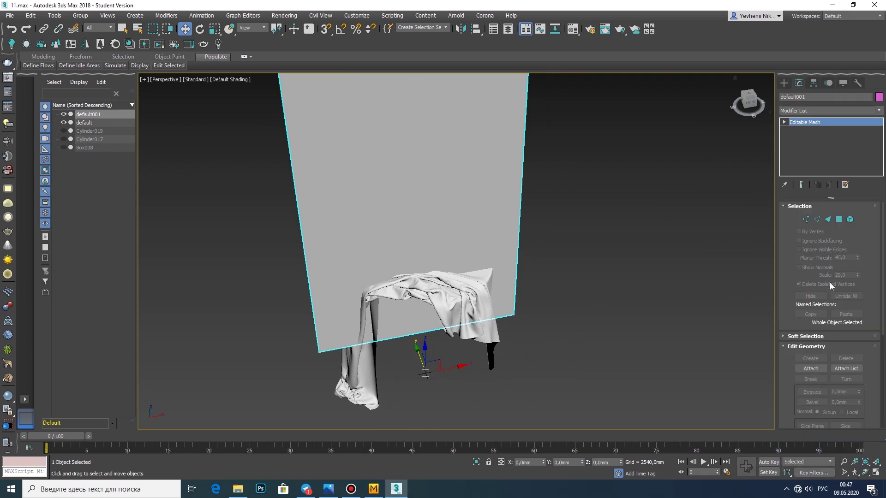
click(828, 402)
Draw a new box, Box009, beside the cloth in the Top view.
click(477, 300)
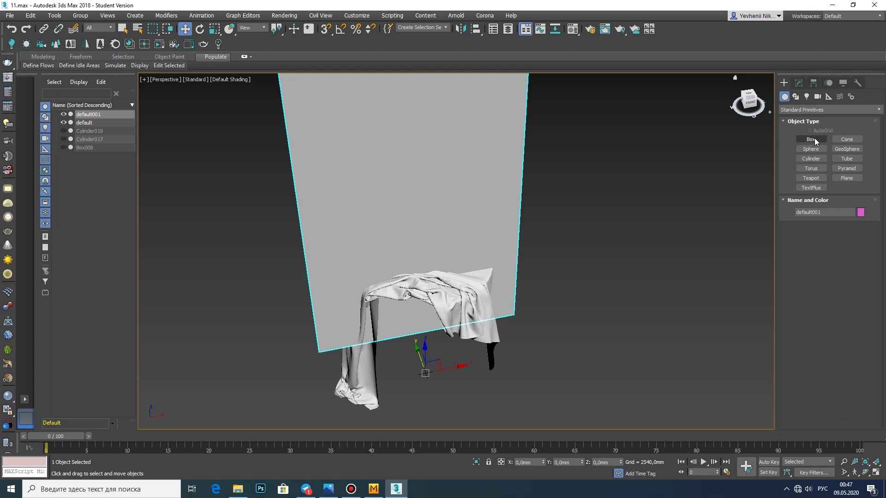
click(810, 139)
click(877, 475)
click(876, 475)
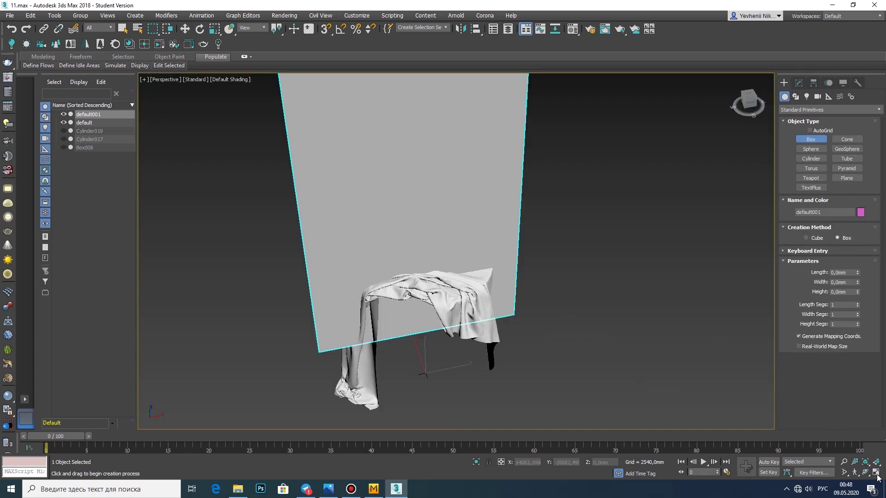
key(alt+w)
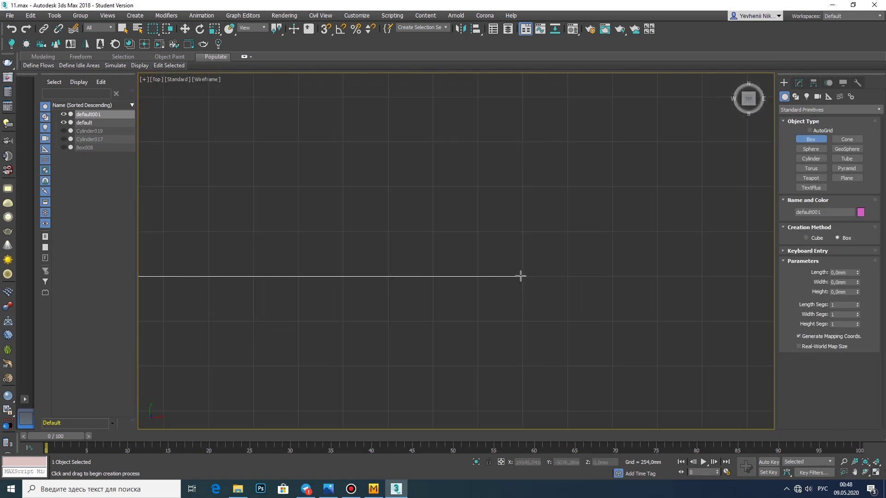
scroll(420, 259, down, 5)
scroll(489, 229, down, 3)
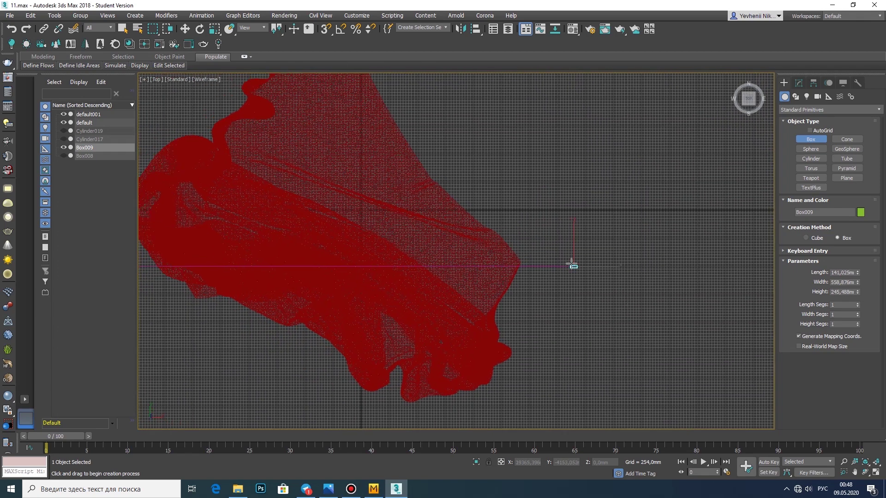
key(alt+w)
click(685, 200)
key(w)
Make Box009 much taller and give it 145 height segments.
scroll(685, 200, up, 4)
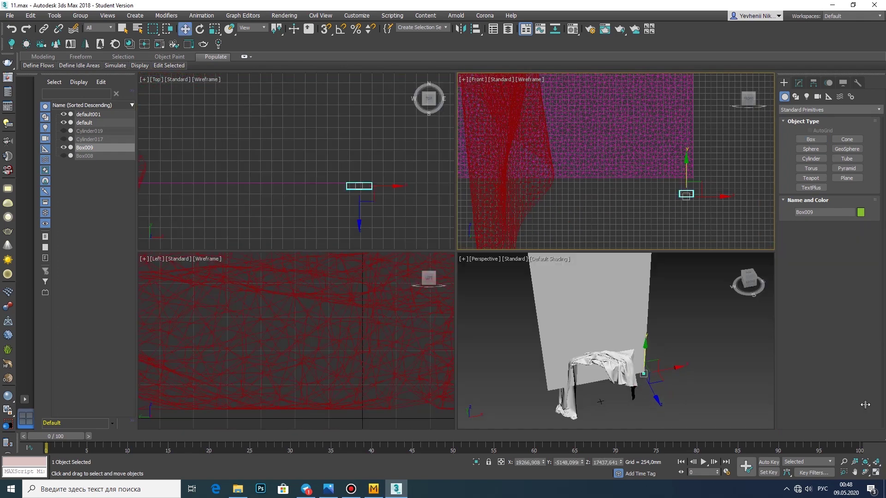
key(alt+w)
click(798, 84)
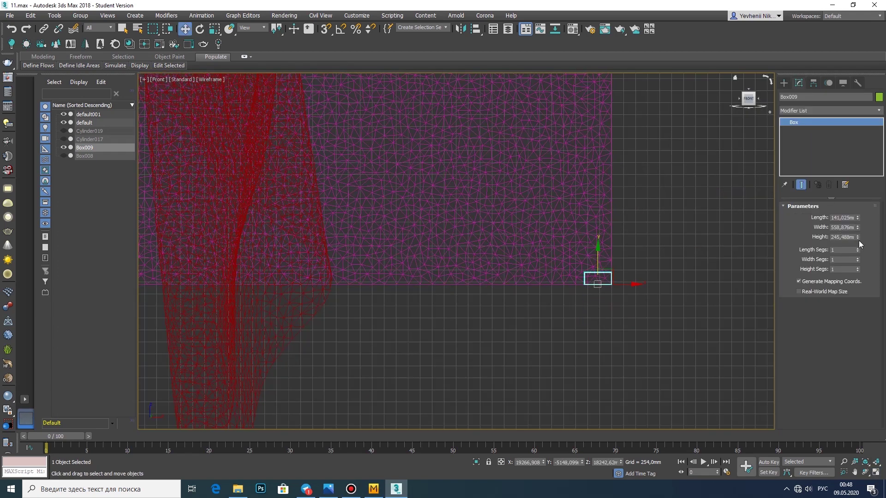
drag(826, 473, 858, 239)
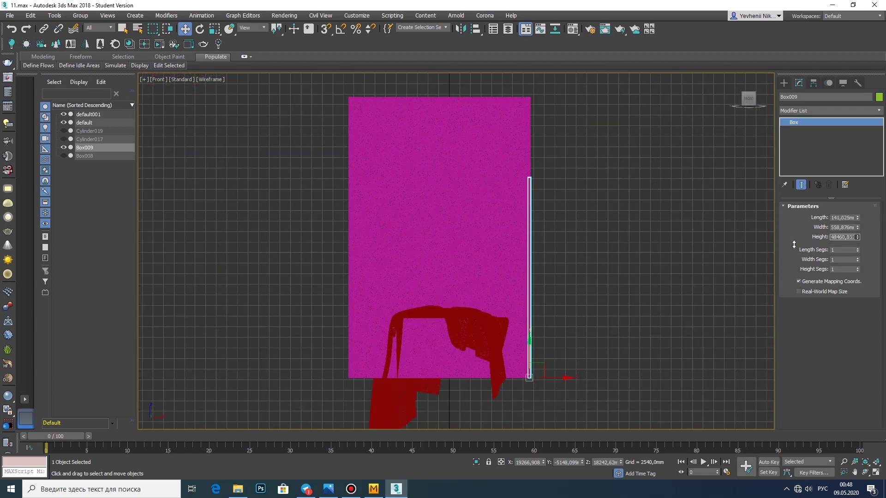
scroll(526, 139, up, 5)
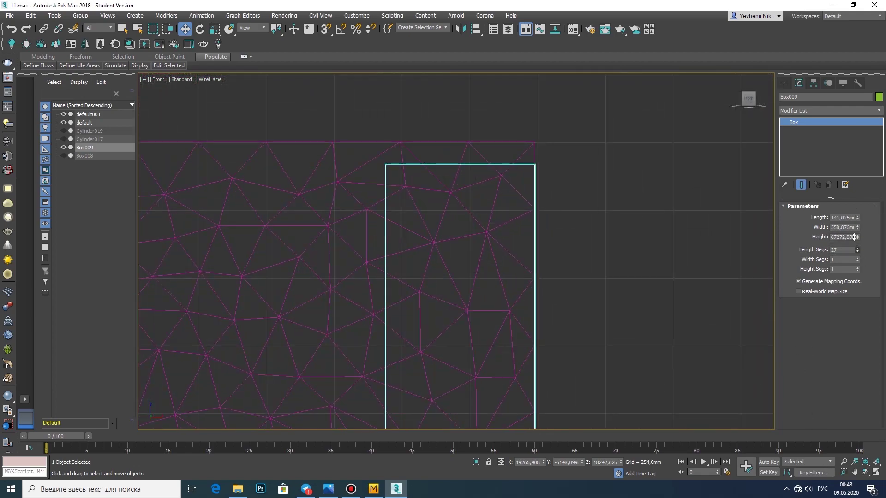
drag(857, 259, 850, 261)
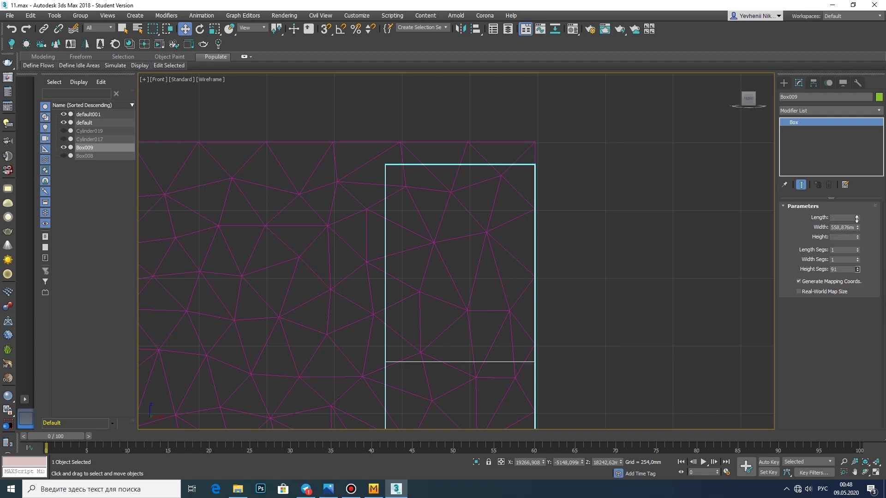
scroll(547, 259, down, 5)
Add TurboSmooth to Box009 to round its end.
right_click(500, 286)
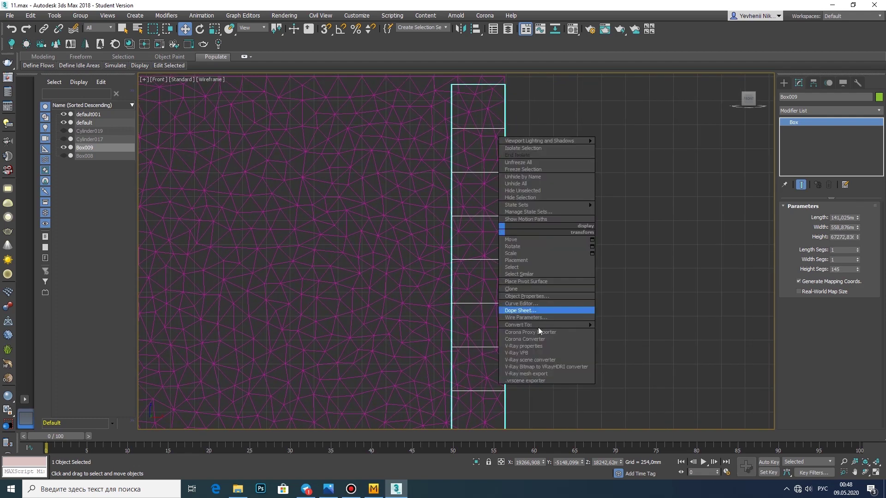
click(830, 111)
drag(879, 231, 882, 400)
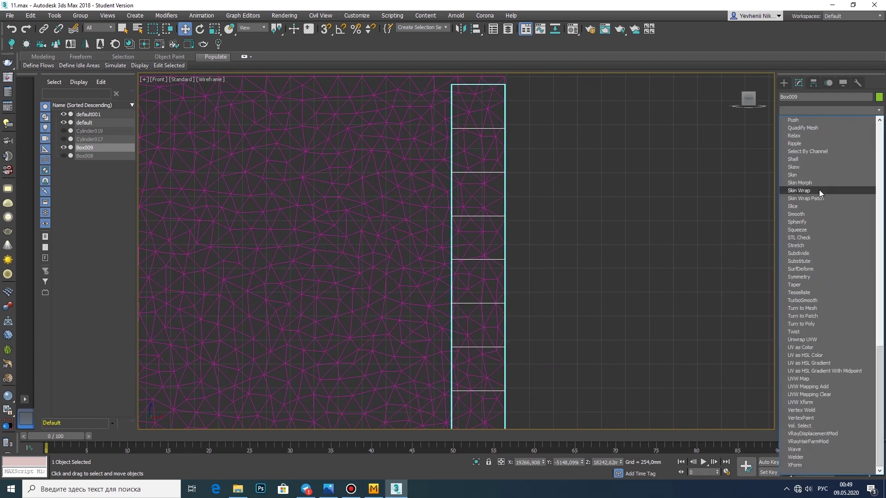
click(829, 301)
scroll(500, 170, down, 2)
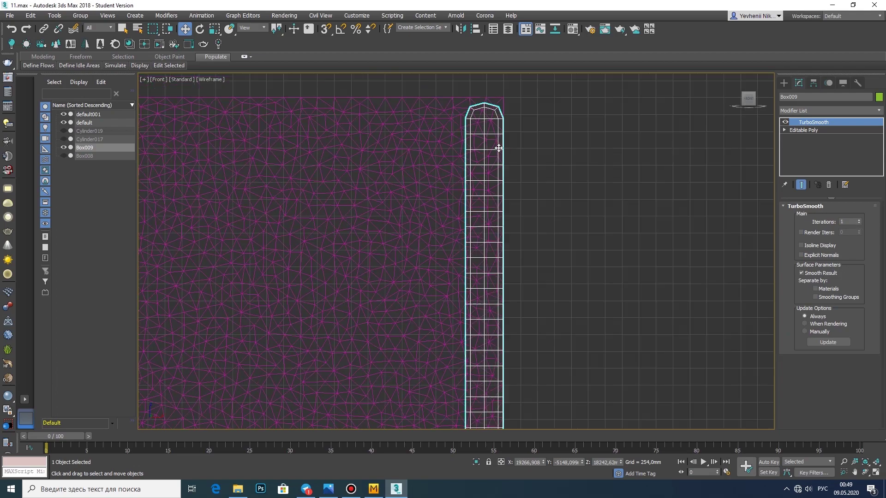
scroll(500, 170, down, 2)
middle_drag(500, 170, 578, 198)
scroll(577, 199, up, 5)
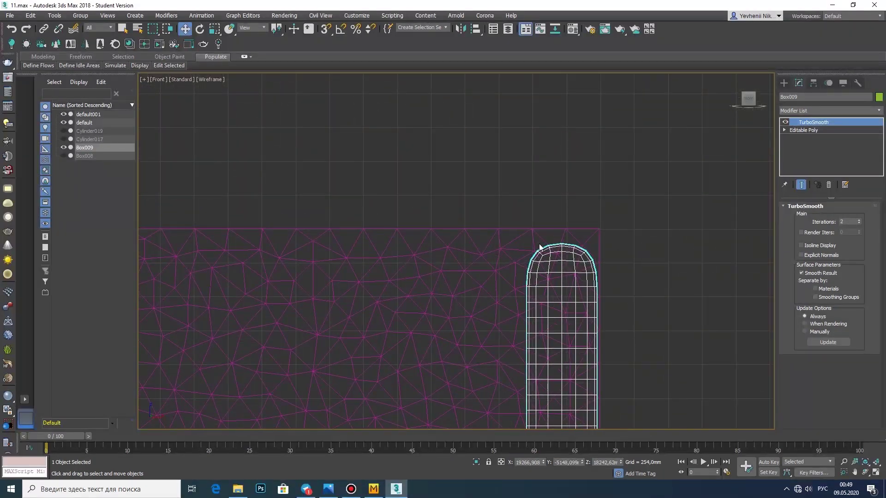
Convert Box009 to Editable Poly and add an FFD 2x2x2 modifier.
right_click(539, 247)
click(665, 338)
middle_drag(664, 338, 658, 307)
click(830, 111)
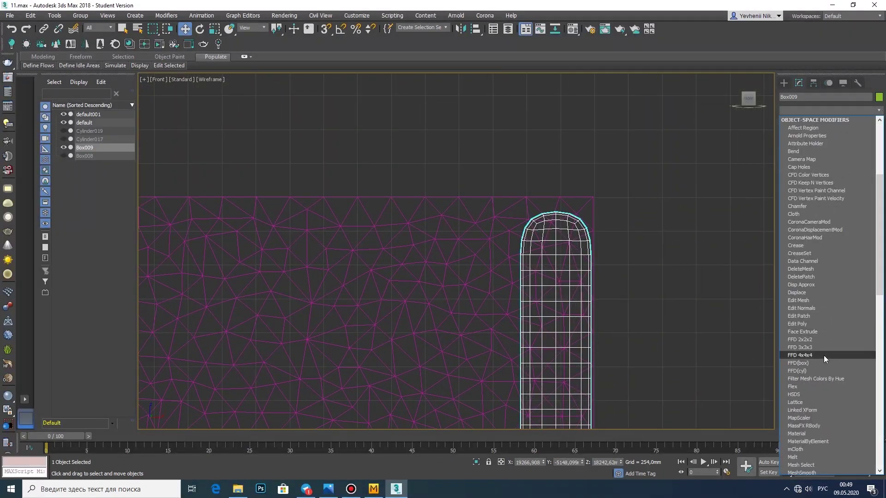
click(826, 337)
scroll(611, 216, up, 4)
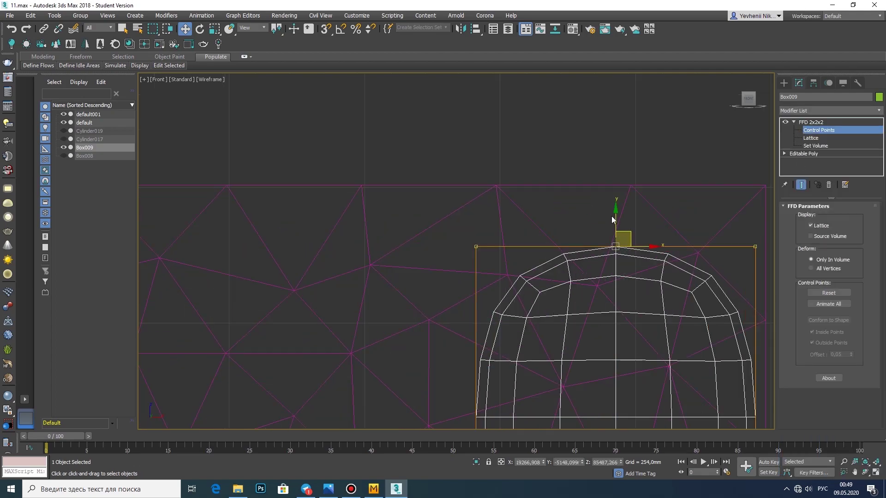
scroll(617, 154, down, 10)
scroll(614, 289, up, 5)
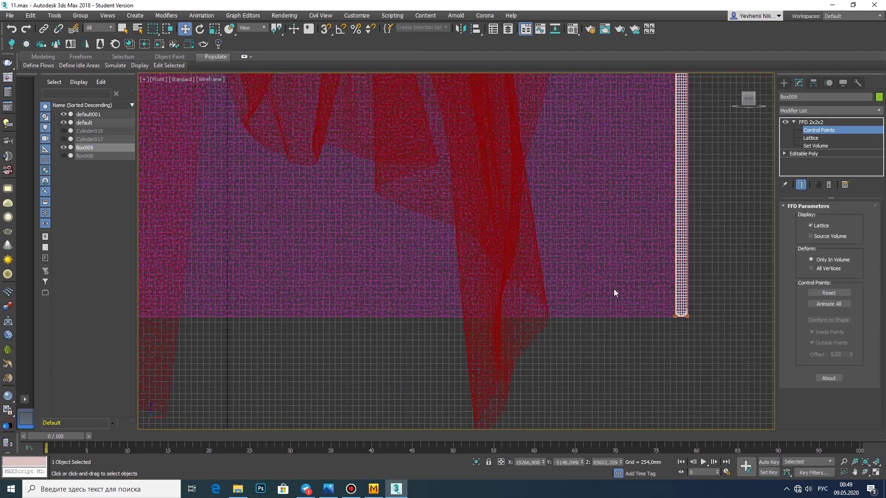
scroll(613, 289, up, 3)
scroll(522, 306, up, 2)
Collapse Box009's FFD back into a plain Editable Poly.
right_click(523, 306)
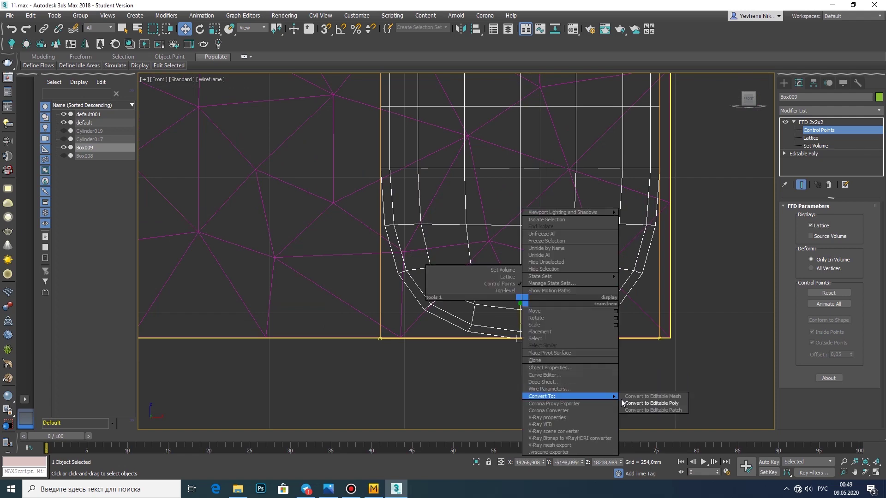
click(641, 400)
scroll(554, 185, down, 2)
scroll(457, 239, up, 4)
scroll(608, 308, down, 3)
Clone Box009 sideways into 30 copies, Box010 through Box039.
shift+drag(609, 308, 378, 286)
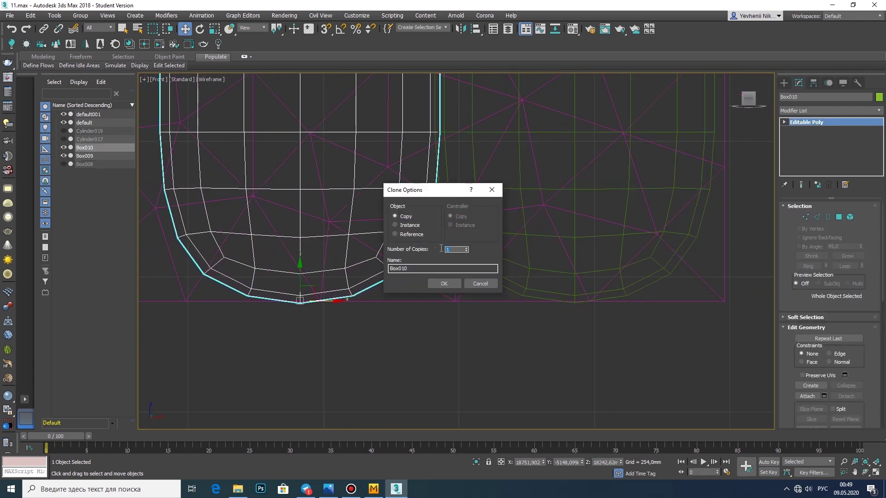
text(0)
key(Return)
scroll(479, 221, down, 5)
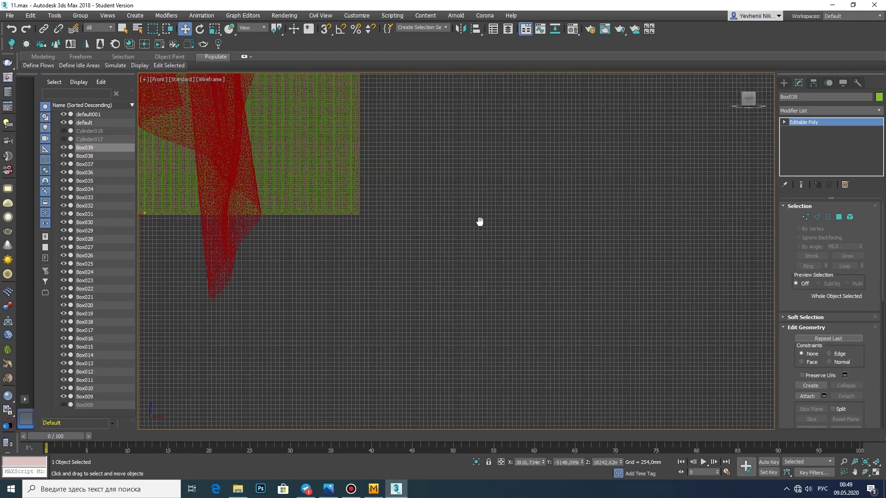
scroll(271, 246, up, 3)
ctrl+click(275, 247)
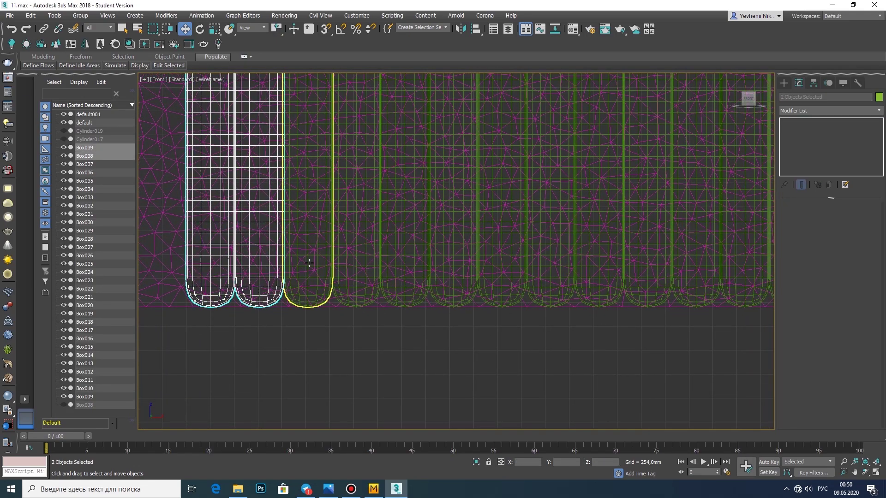
Select Box039 and attach copies Box038 down through Box025 to it.
ctrl+click(308, 258)
ctrl+click(357, 266)
click(217, 263)
scroll(322, 323, up, 5)
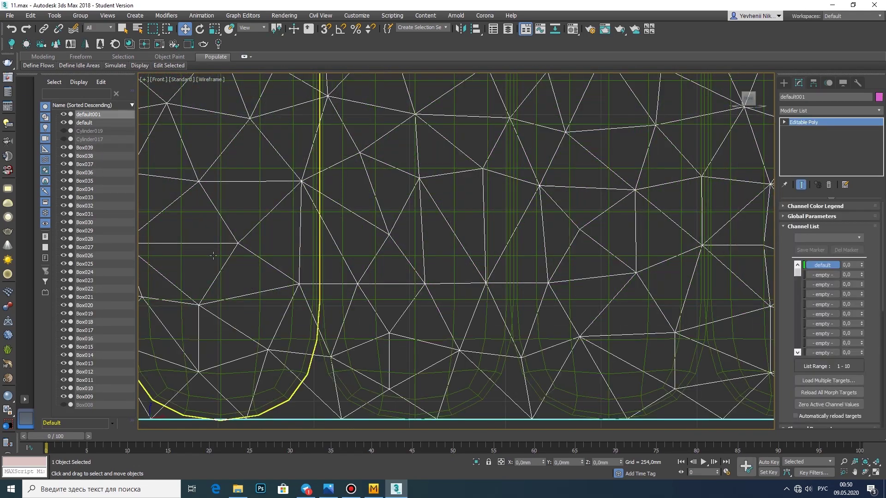
scroll(323, 323, down, 2)
click(807, 396)
click(508, 323)
click(646, 327)
click(729, 333)
scroll(729, 333, down, 2)
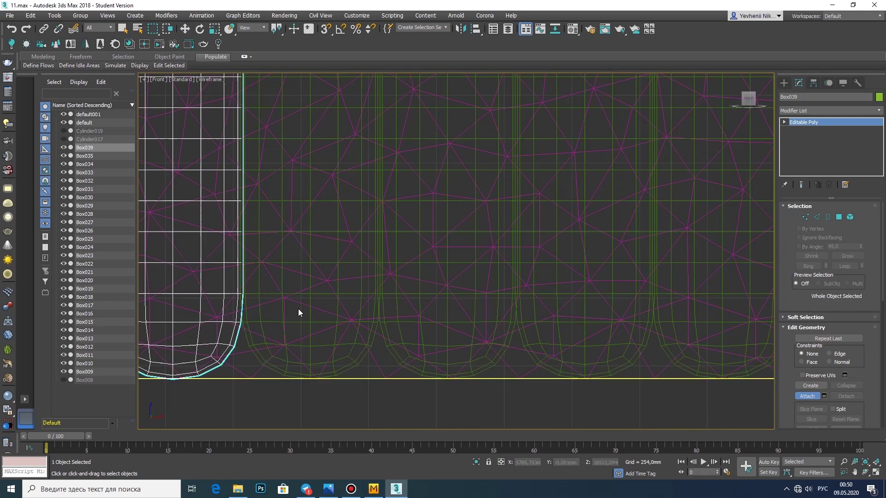
scroll(692, 323, up, 2)
click(318, 350)
click(512, 351)
click(696, 308)
scroll(696, 309, down, 3)
click(402, 296)
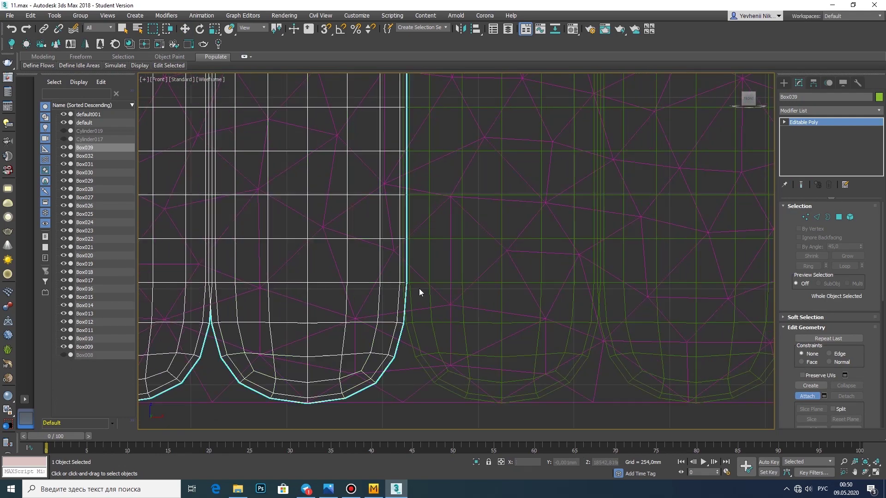
click(462, 296)
scroll(444, 290, up, 3)
scroll(445, 290, down, 3)
click(724, 298)
scroll(462, 300, up, 3)
click(202, 306)
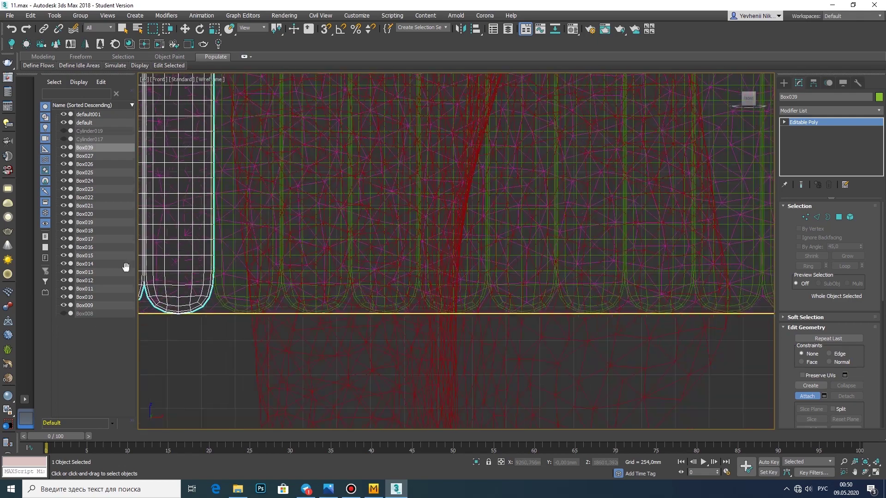
click(405, 293)
scroll(613, 307, down, 3)
click(613, 307)
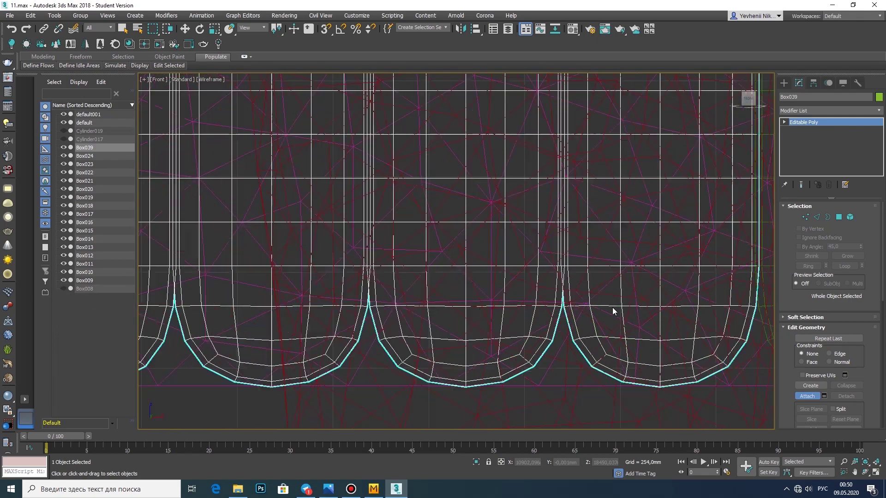
Attach the remaining copies, Box024 through Box010, to Box039.
scroll(342, 301, up, 3)
scroll(264, 277, up, 1)
scroll(264, 277, down, 2)
click(544, 276)
click(613, 276)
click(208, 276)
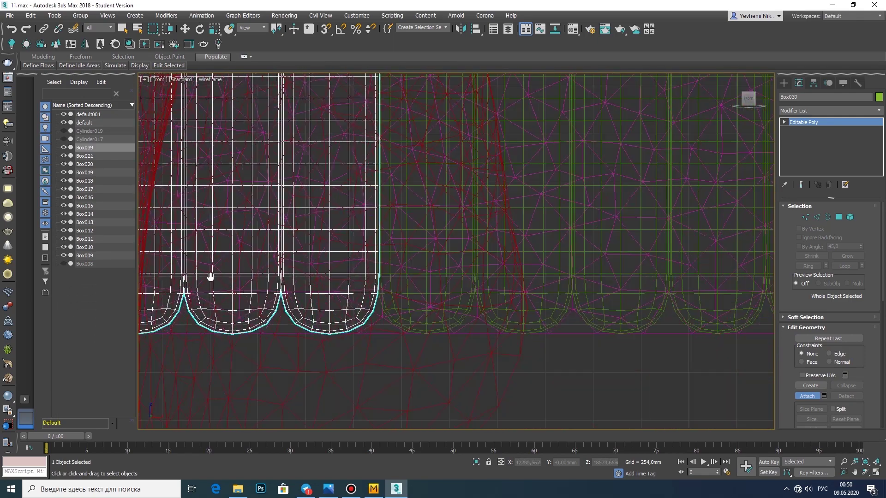
scroll(208, 277, up, 3)
click(576, 284)
scroll(576, 283, down, 3)
click(427, 289)
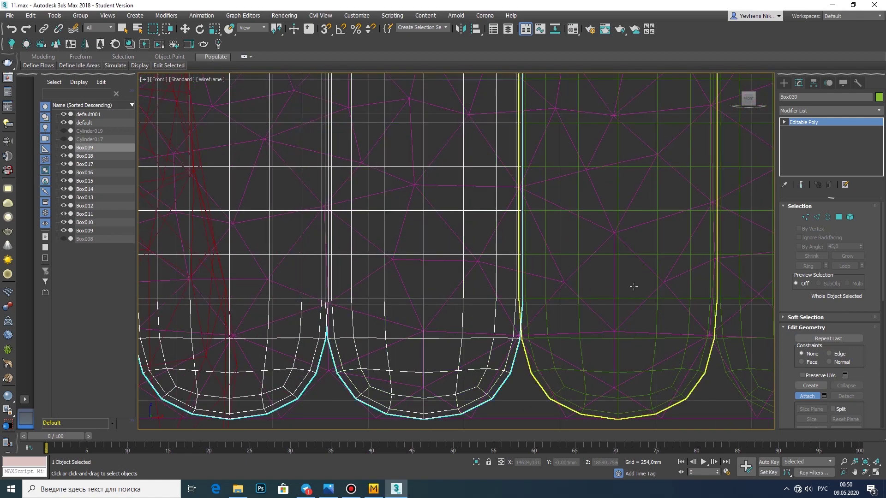
click(618, 286)
scroll(504, 281, up, 2)
click(695, 282)
middle_drag(586, 283, 311, 286)
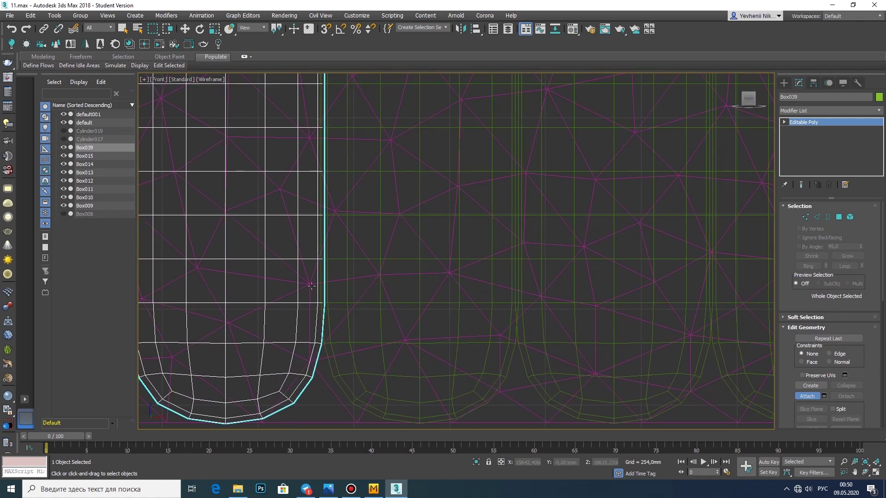
click(573, 261)
click(655, 277)
click(738, 286)
middle_drag(675, 300, 370, 302)
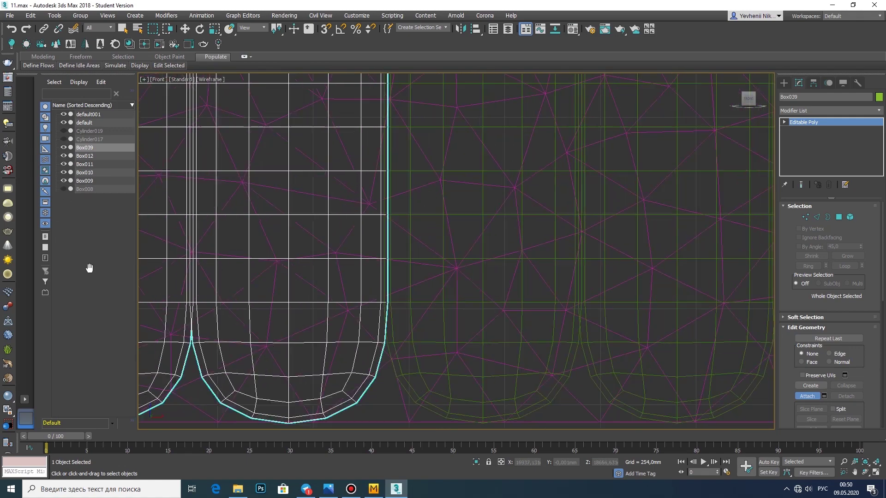
click(644, 301)
scroll(637, 291, up, 2)
middle_drag(637, 290, 329, 289)
Attach Box039 to Box040, merging all pleats into one curtain object.
click(783, 87)
scroll(306, 167, down, 5)
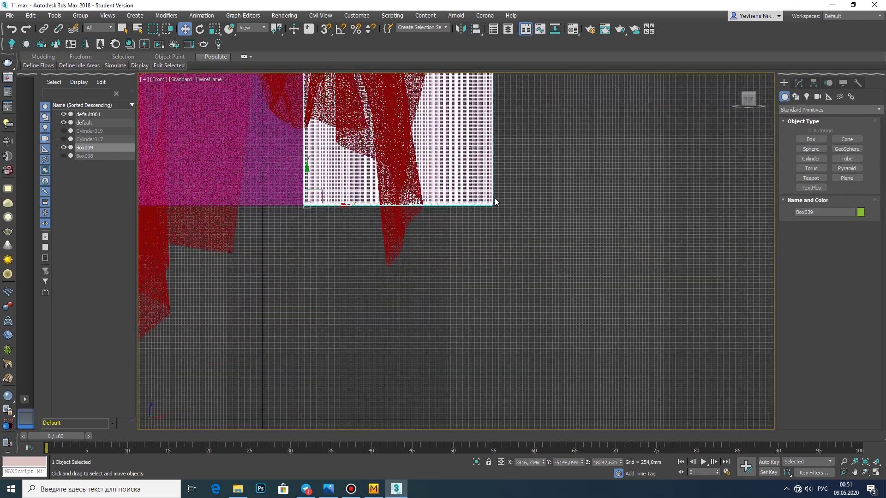
scroll(240, 258, up, 2)
scroll(397, 314, up, 5)
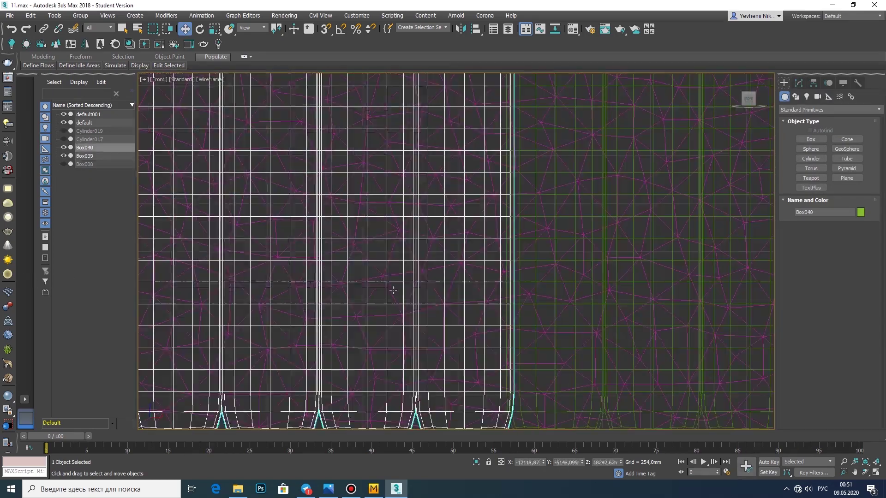
scroll(381, 315, down, 3)
scroll(370, 313, down, 3)
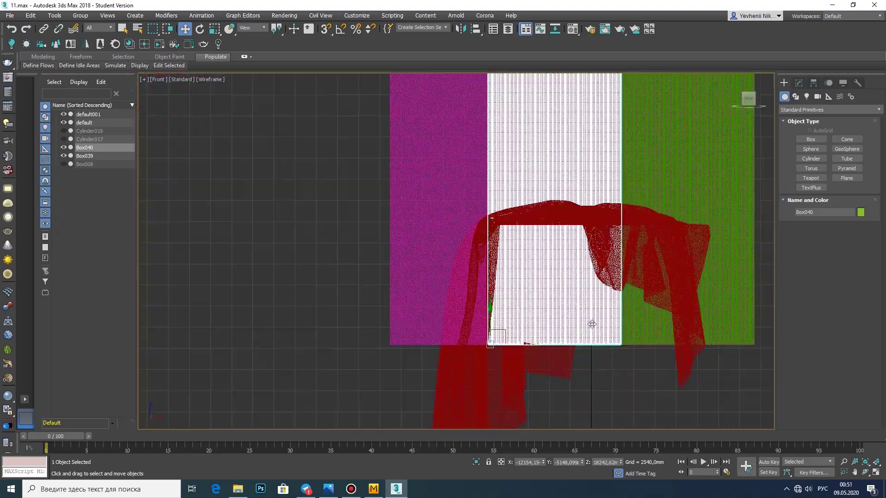
scroll(589, 323, up, 3)
scroll(492, 293, up, 2)
scroll(492, 312, up, 2)
scroll(492, 314, up, 1)
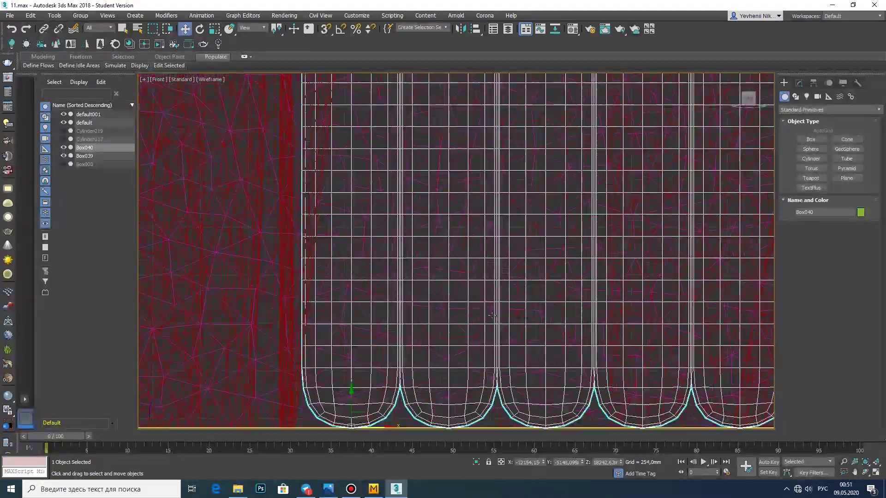
scroll(492, 314, down, 4)
scroll(492, 314, down, 1)
click(799, 84)
scroll(624, 330, up, 10)
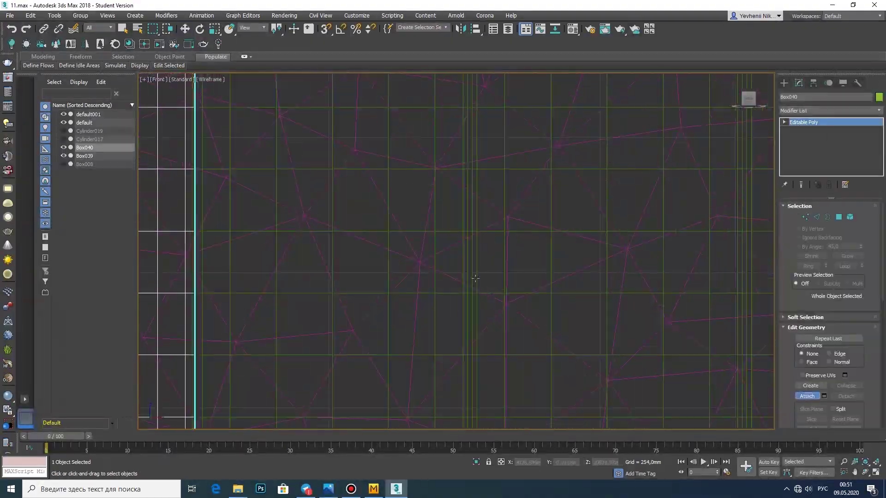
click(625, 330)
Add an FFD 2x2x2 modifier to curtain Box040 and edit its control points.
click(829, 110)
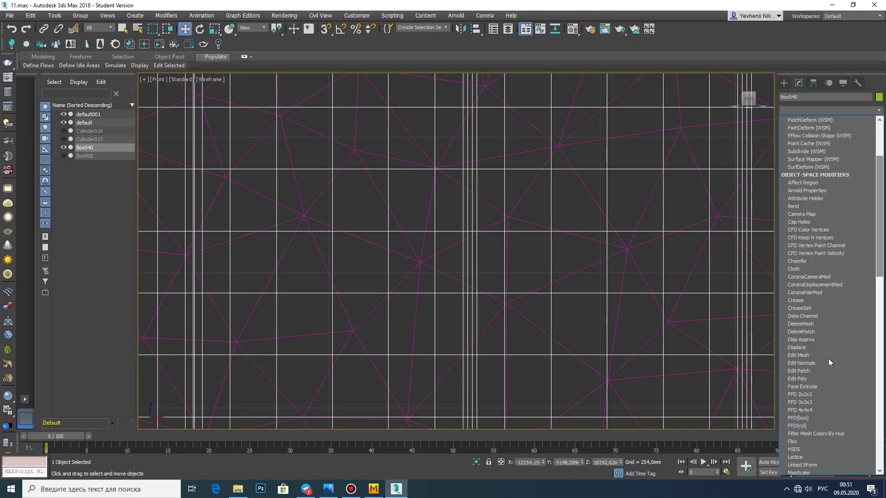
click(829, 359)
key(1)
scroll(549, 122, down, 10)
scroll(549, 121, down, 5)
scroll(510, 340, down, 2)
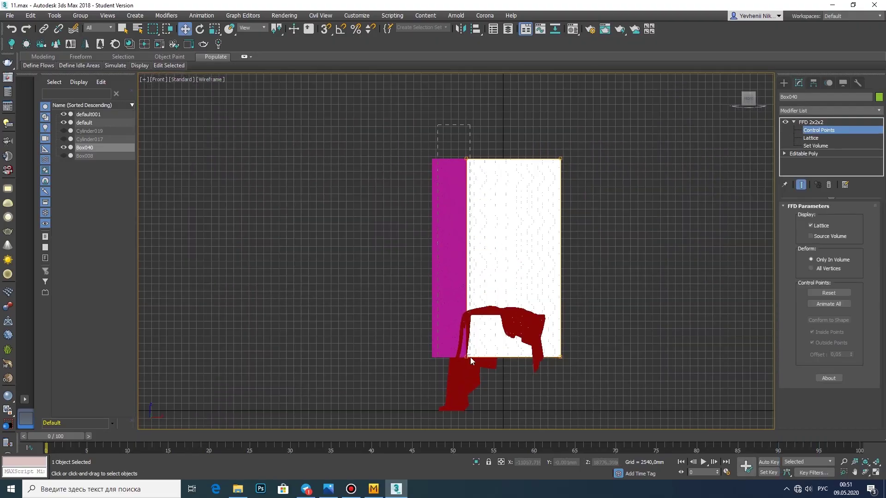
scroll(469, 130, up, 8)
scroll(277, 125, up, 4)
scroll(345, 270, up, 3)
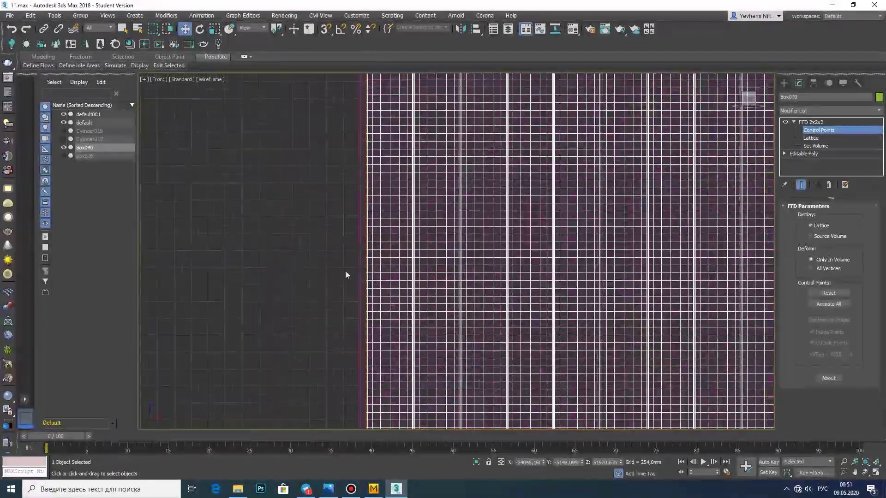
scroll(360, 277, up, 2)
scroll(256, 272, up, 1)
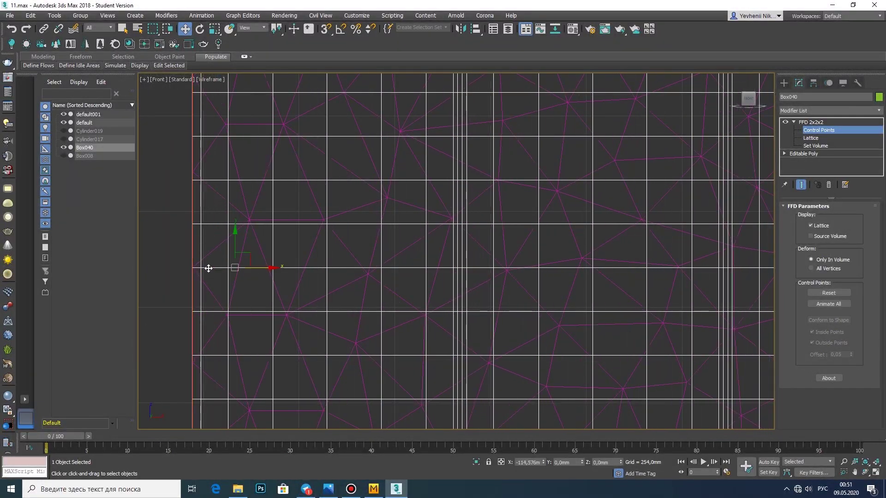
Collapse Box040 to Editable Poly and center its cross-section in the top view.
right_click(208, 277)
click(336, 368)
scroll(417, 230, down, 5)
key(alt+w)
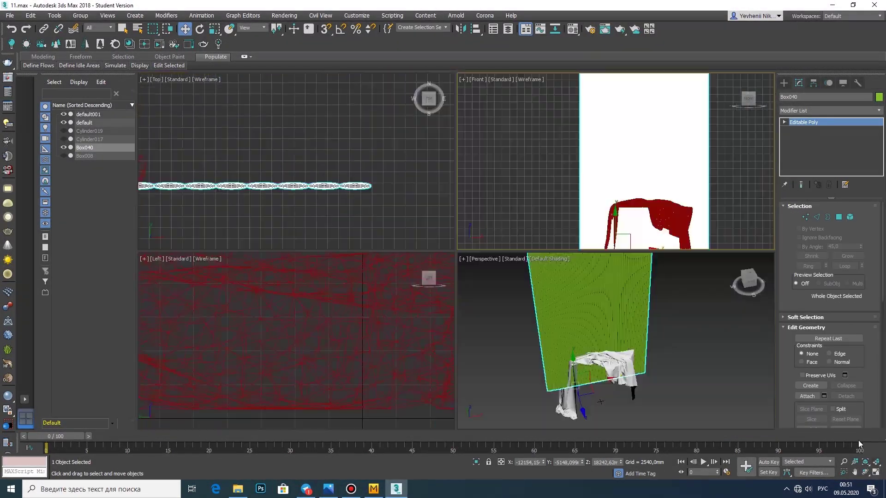
scroll(208, 184, up, 2)
key(alt+w)
scroll(621, 263, up, 4)
scroll(249, 290, up, 4)
scroll(249, 290, down, 2)
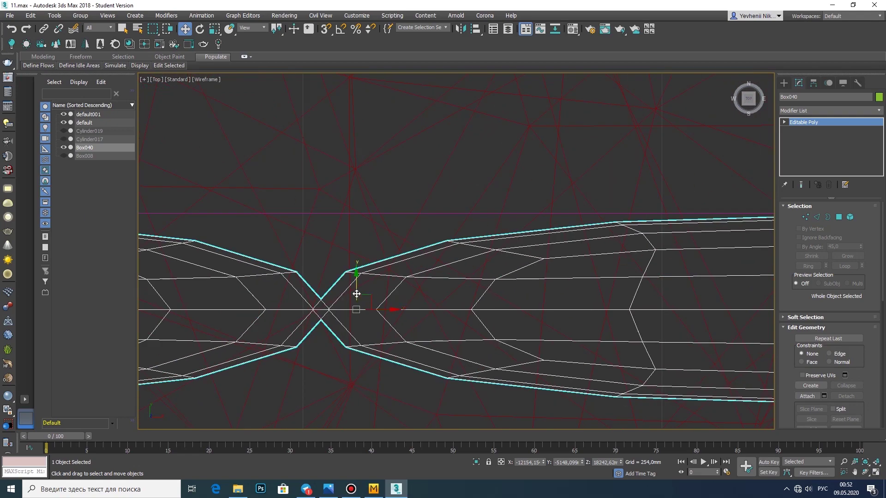
middle_drag(356, 296, 340, 199)
Add a Morpher modifier to cloth default001.
click(879, 111)
scroll(831, 277, down, 3)
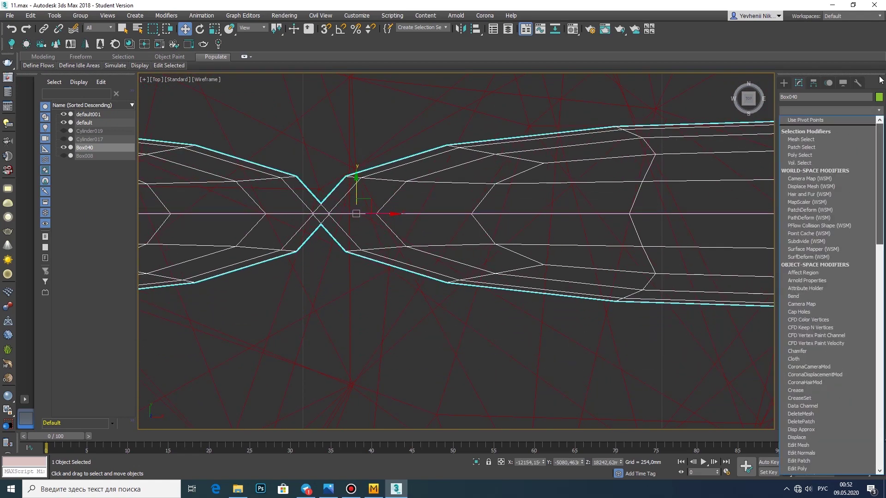
click(853, 465)
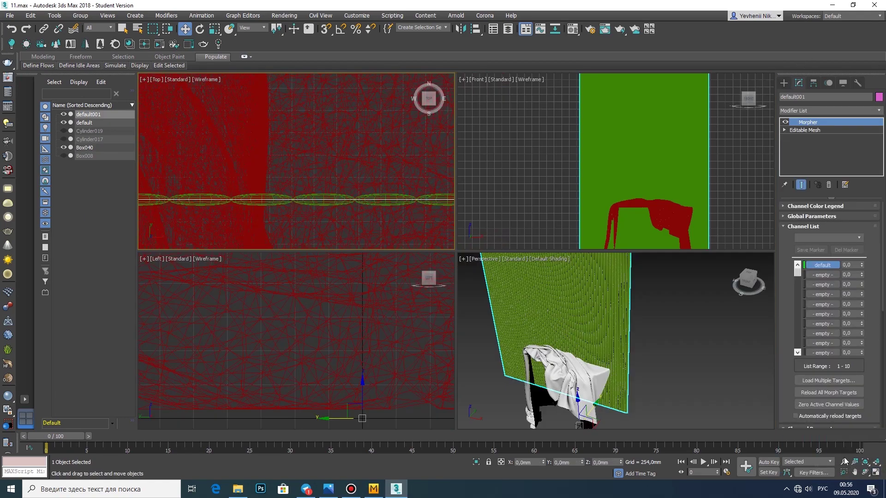
Morph the cloth fully to its draped shape in a maximized perspective view.
click(876, 473)
drag(861, 265, 861, 230)
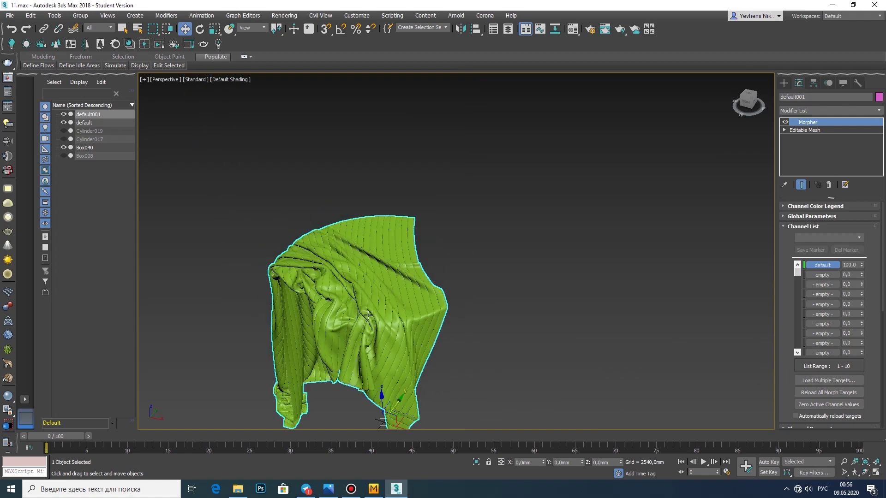
alt+middle_drag(484, 295, 519, 312)
key(ctrl+a)
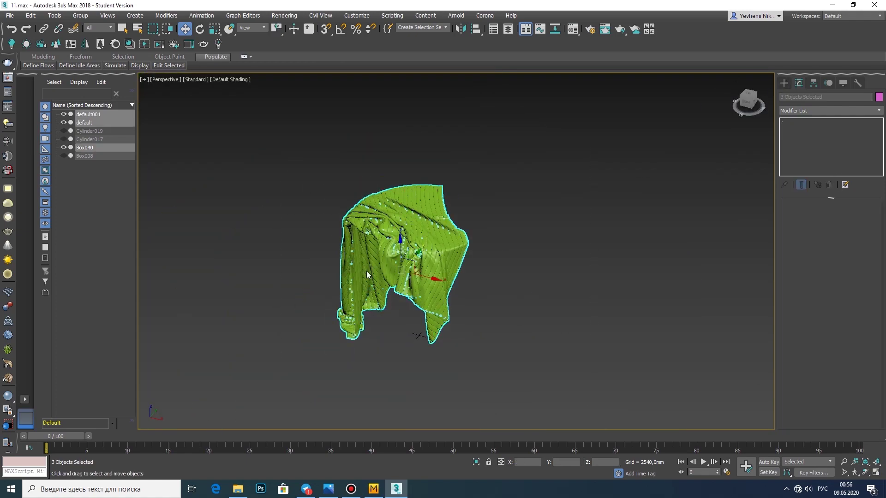
right_click(366, 271)
scroll(460, 306, up, 5)
scroll(470, 239, down, 3)
mouse_move(471, 239)
middle_down()
mouse_move(649, 223)
mouse_move(640, 230)
middle_up()
click(508, 231)
click(360, 186)
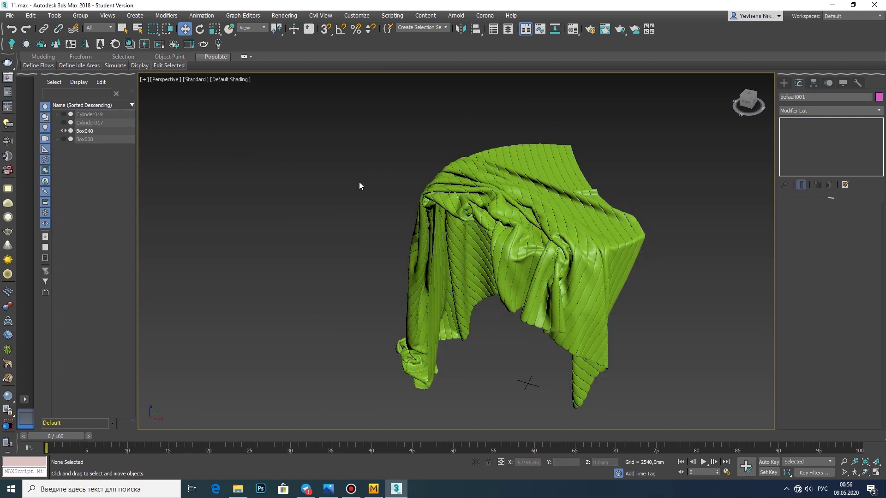
middle_drag(360, 183, 271, 125)
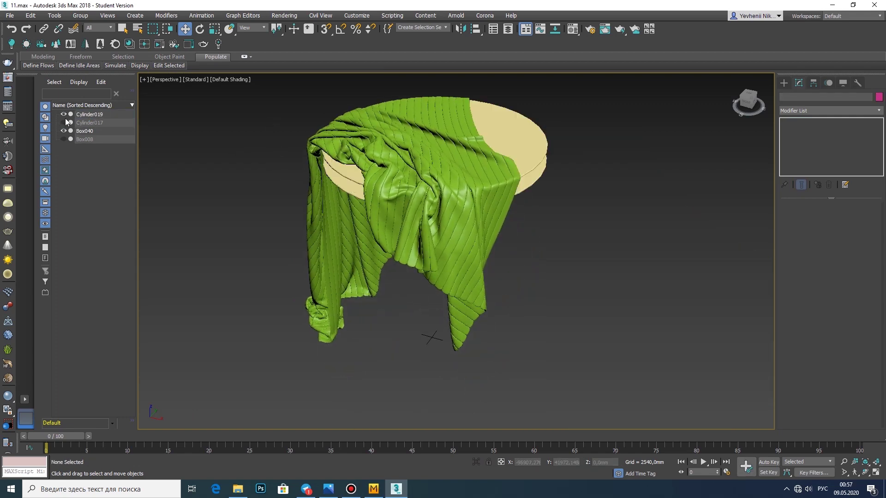
Unhide stool parts Cylinder019, Cylinder017 and Box008, then select everything.
click(64, 138)
scroll(257, 198, down, 4)
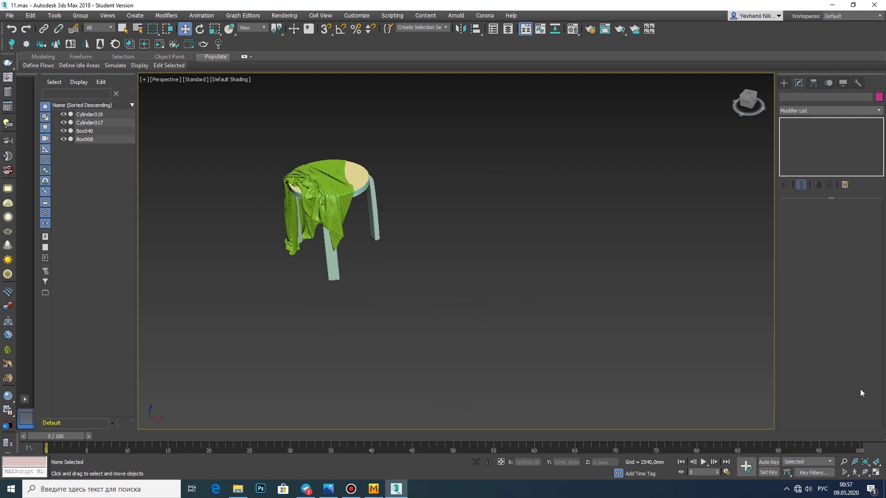
click(866, 473)
mouse_move(461, 250)
mouse_down()
mouse_move(318, 279)
mouse_move(460, 244)
mouse_up()
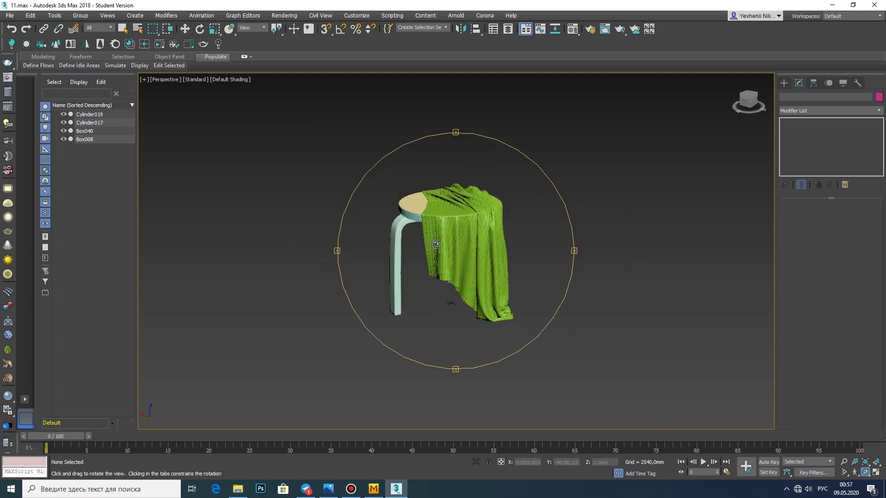
click(419, 209)
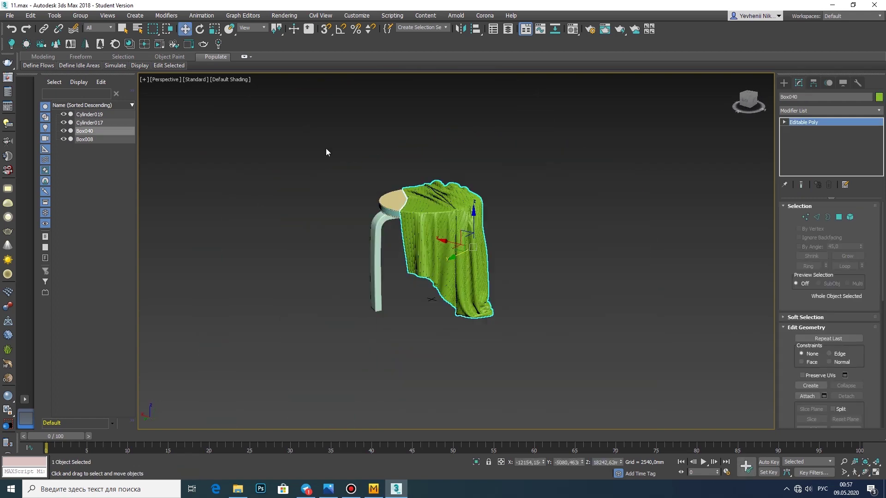
key(ctrl+a)
right_click(447, 228)
click(544, 326)
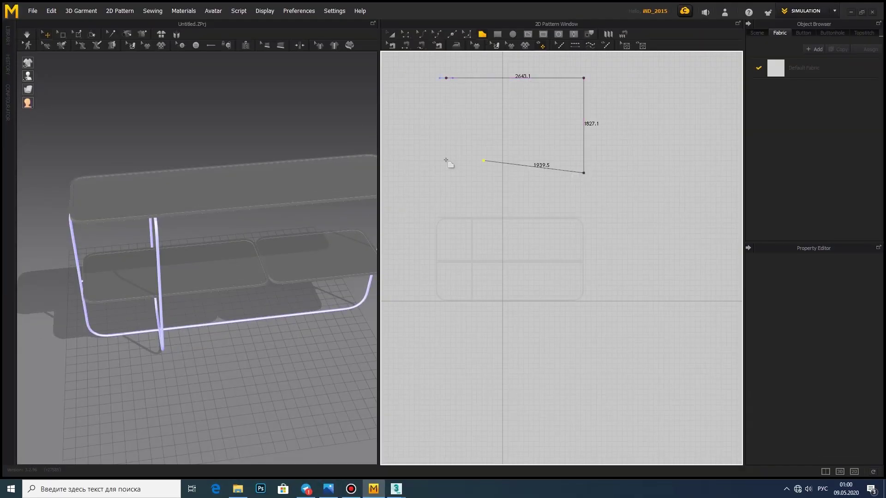
Close the rectangular pattern, rotate it flat and move it onto the floor.
click(446, 79)
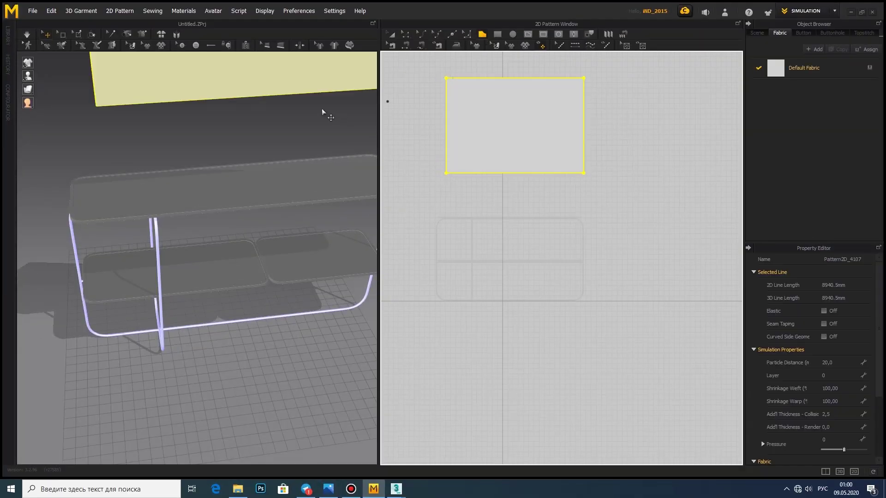
scroll(325, 113, down, 3)
click(253, 119)
right_drag(257, 115, 282, 93)
drag(282, 93, 425, 398)
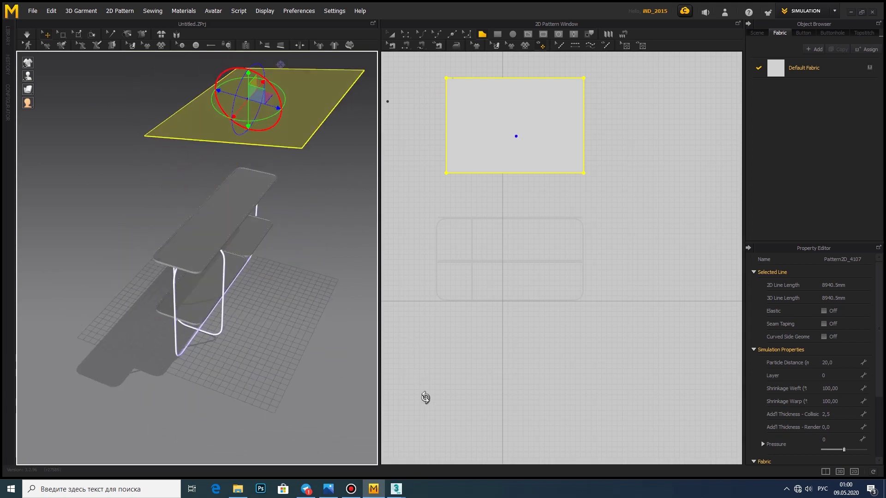
drag(246, 78, 211, 285)
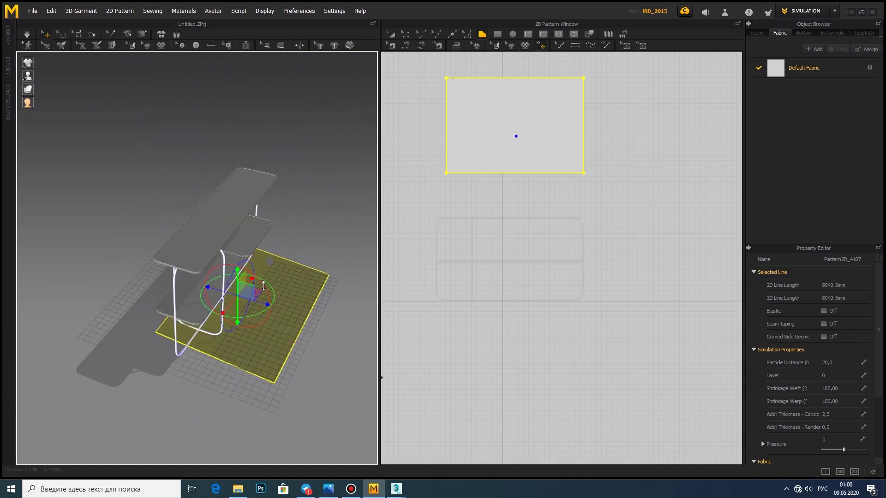
right_drag(211, 286, 24, 37)
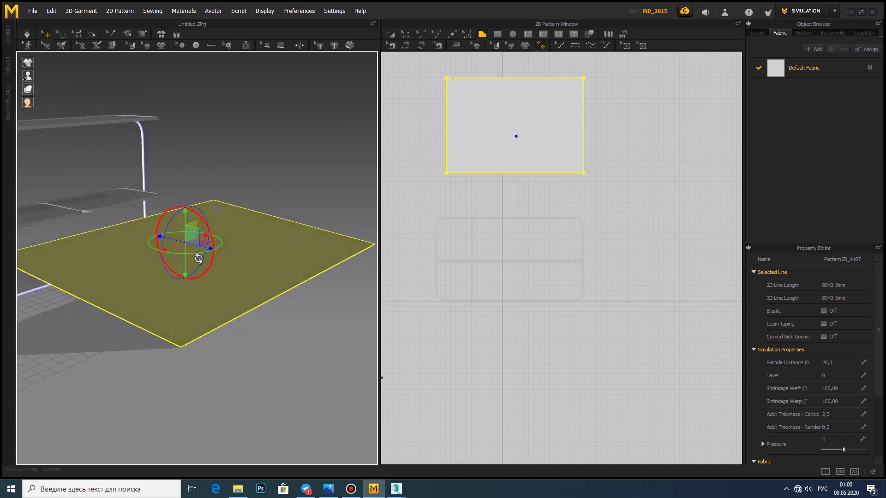
Set the pattern's Particle Distance to 50 and show its mesh grid.
click(840, 362)
text(50)
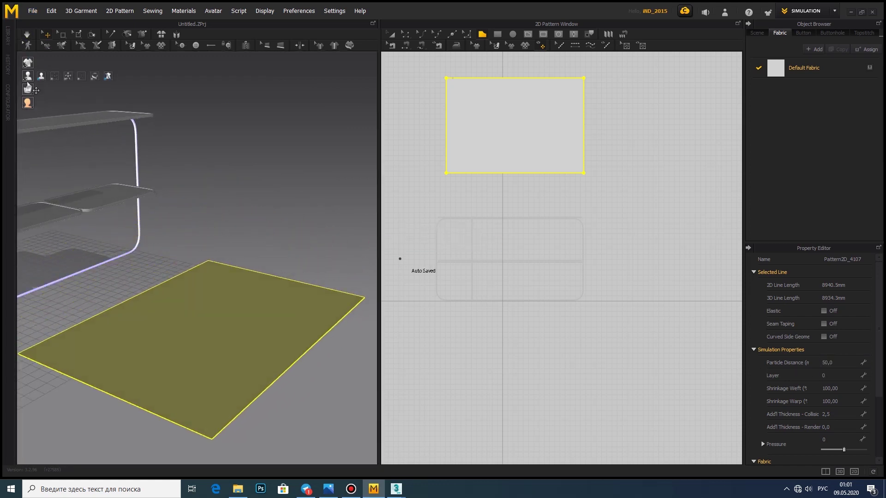
click(81, 89)
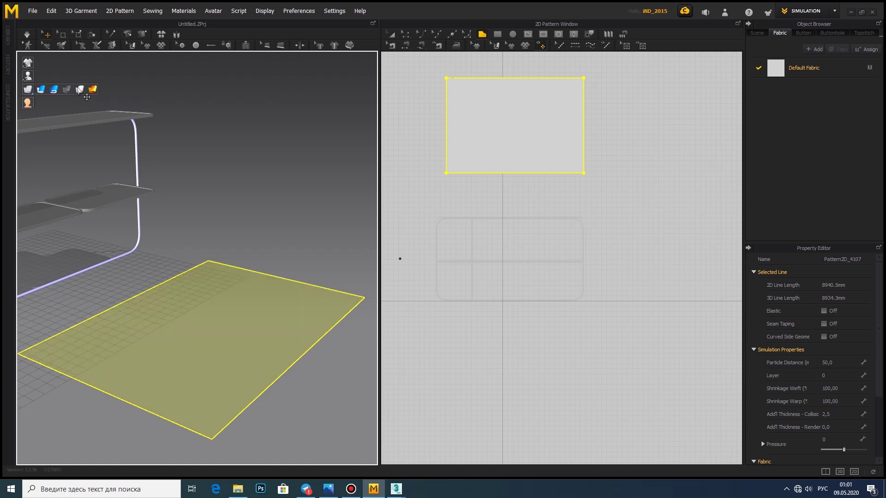
scroll(169, 314, up, 3)
mouse_move(169, 314)
right_down()
mouse_move(189, 245)
mouse_move(15, 75)
right_up()
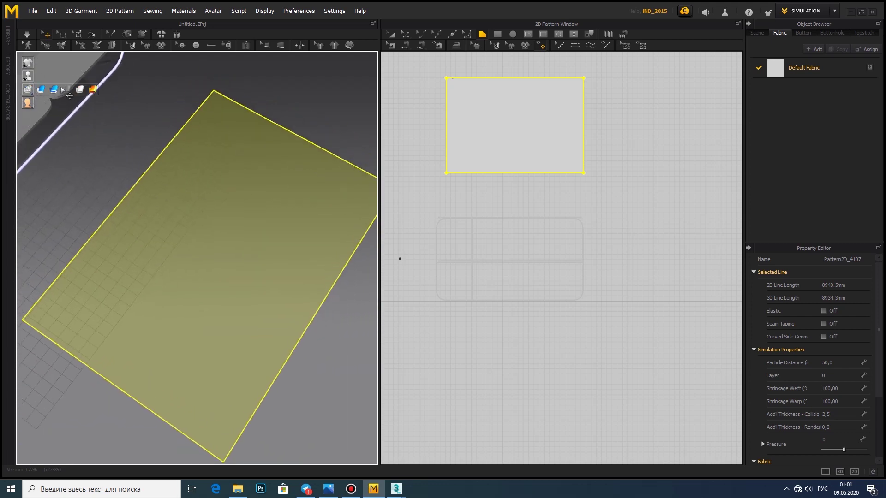
right_drag(189, 238, 51, 24)
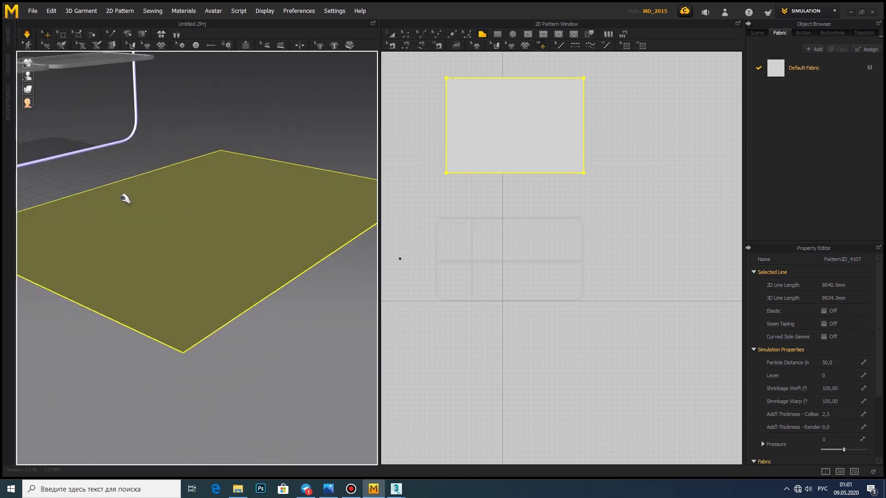
scroll(125, 199, down, 3)
right_drag(111, 245, 103, 283)
Simulate and pull a cloth corner across to bunch the towel.
mouse_move(128, 271)
mouse_down()
mouse_move(297, 245)
mouse_move(353, 289)
mouse_up()
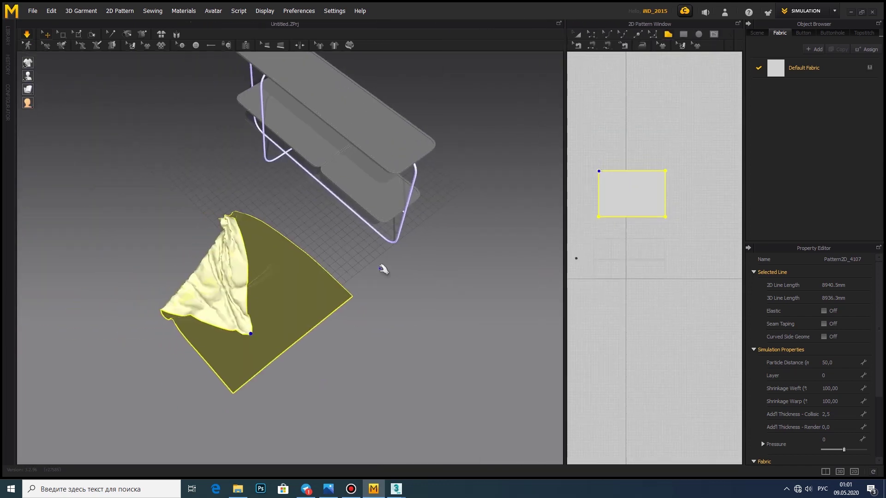
right_drag(223, 246, 270, 254)
drag(255, 203, 392, 188)
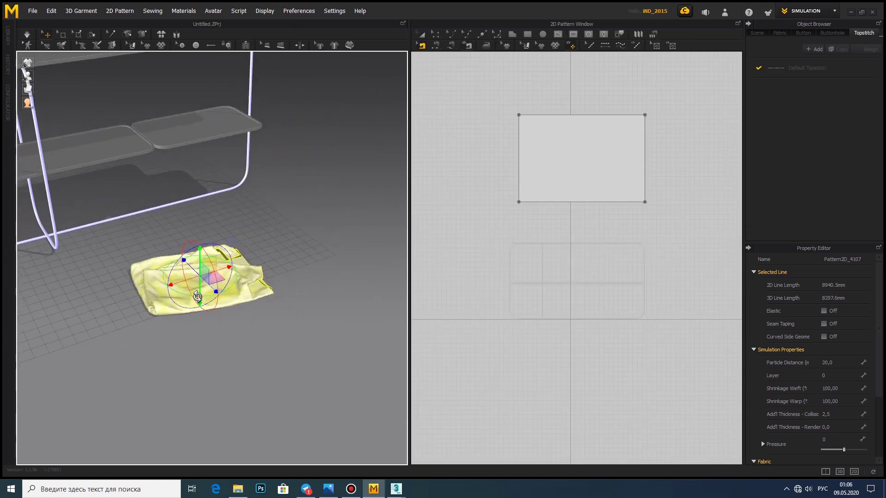
right_drag(197, 297, 512, 180)
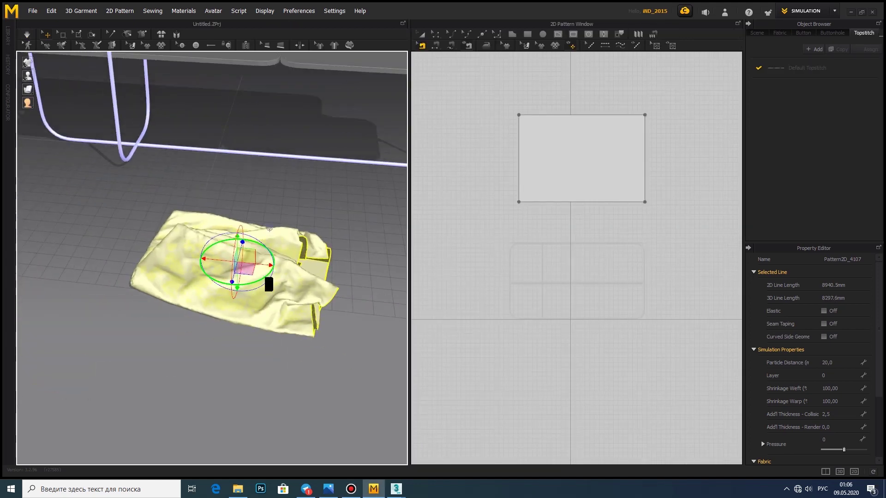
Copy and paste the towel pattern, placing the duplicate beside the original.
click(422, 35)
right_drag(323, 152, 222, 266)
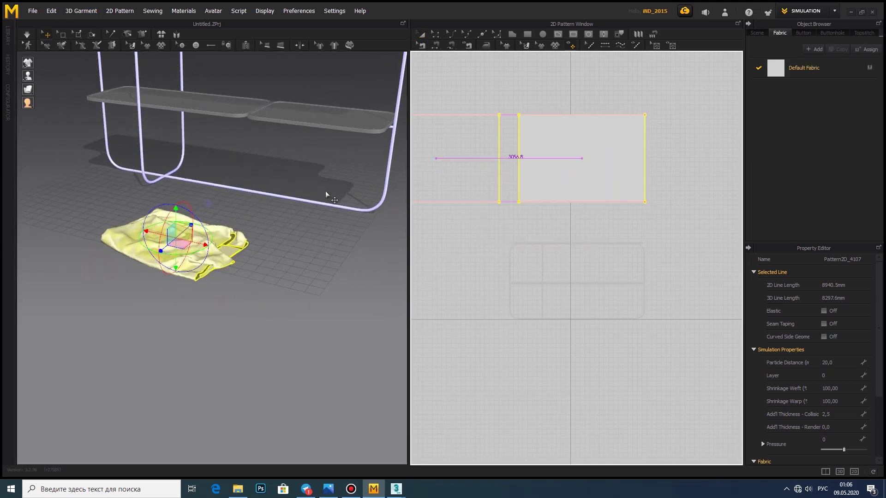
click(434, 159)
mouse_move(207, 249)
right_down()
mouse_move(332, 267)
mouse_move(231, 277)
mouse_move(181, 303)
right_up()
click(332, 266)
click(231, 277)
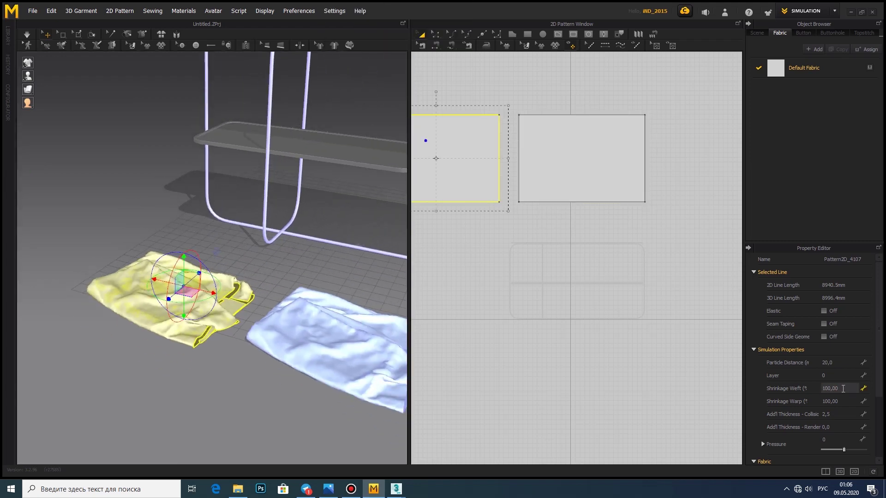
Simulate the cloth and set Shrinkage Weft to 105.
click(27, 36)
text(105)
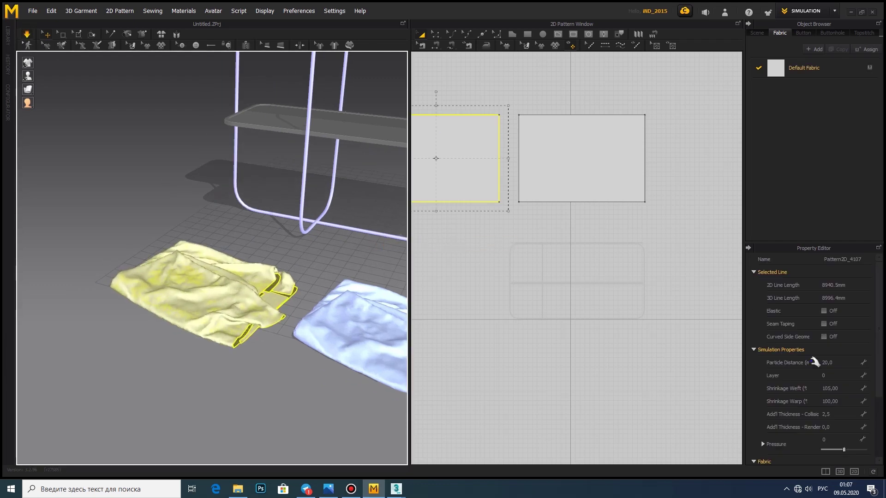
text(0)
click(837, 388)
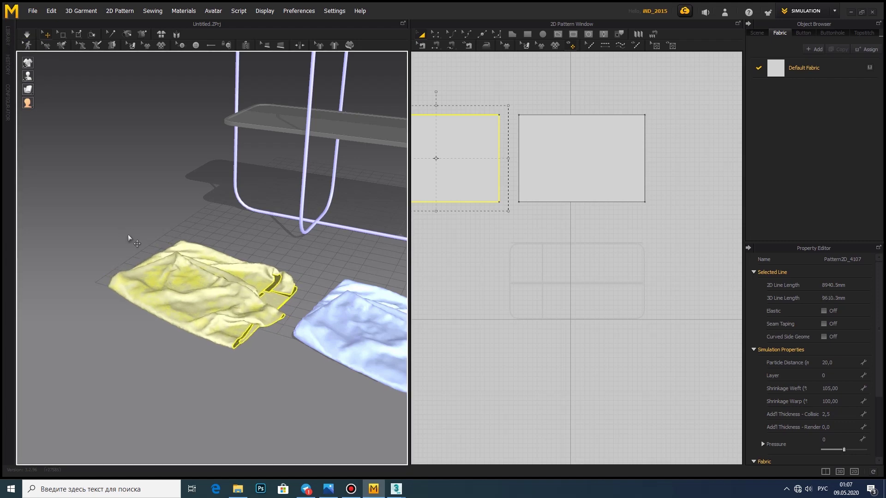
Lift the folded yellow towel onto the rack shelf and slide it right.
right_drag(129, 238, 185, 258)
click(318, 318)
right_drag(318, 318, 309, 283)
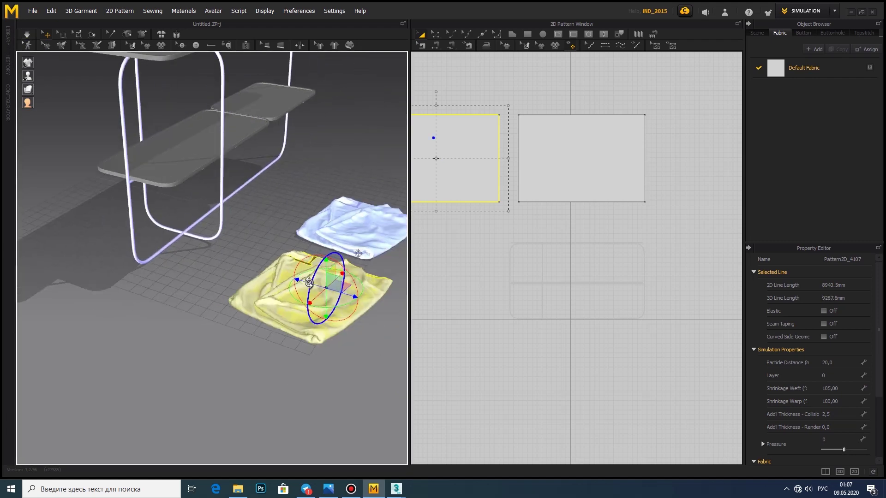
mouse_move(224, 234)
mouse_down()
mouse_move(185, 204)
mouse_move(189, 157)
mouse_up()
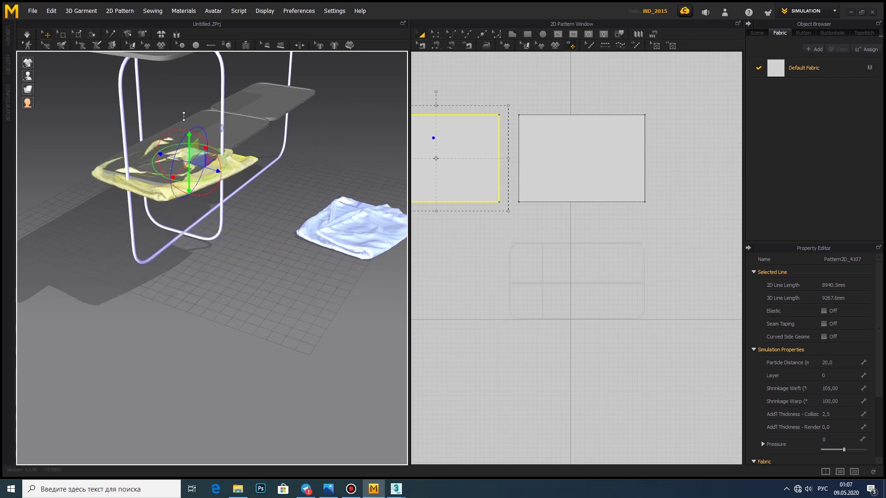
mouse_move(189, 157)
right_down()
mouse_move(249, 134)
mouse_move(273, 144)
right_up()
drag(274, 144, 374, 148)
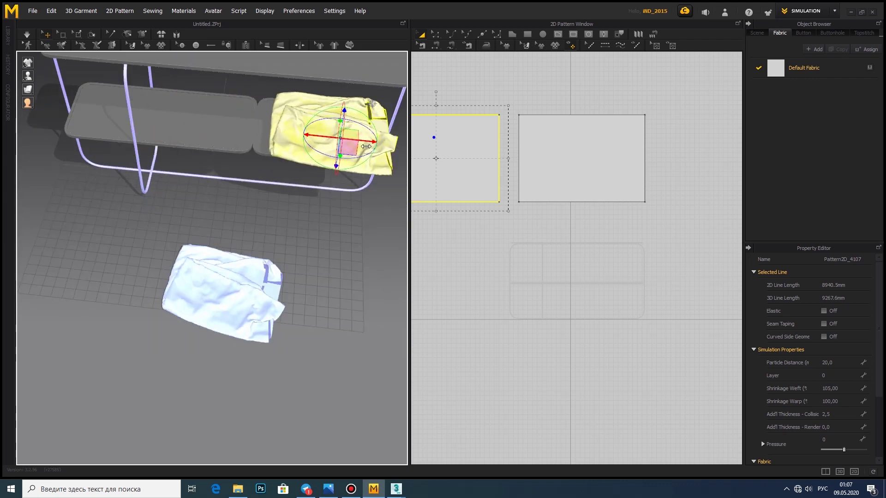
mouse_move(373, 148)
right_down()
mouse_move(210, 167)
mouse_move(28, 37)
right_up()
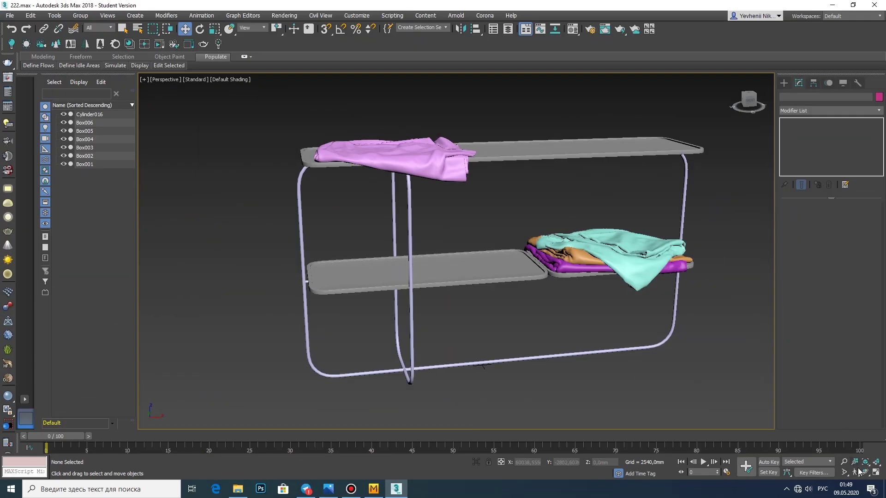
click(865, 472)
mouse_move(466, 258)
mouse_down()
mouse_move(458, 281)
mouse_move(475, 312)
mouse_move(404, 316)
mouse_move(405, 292)
mouse_up()
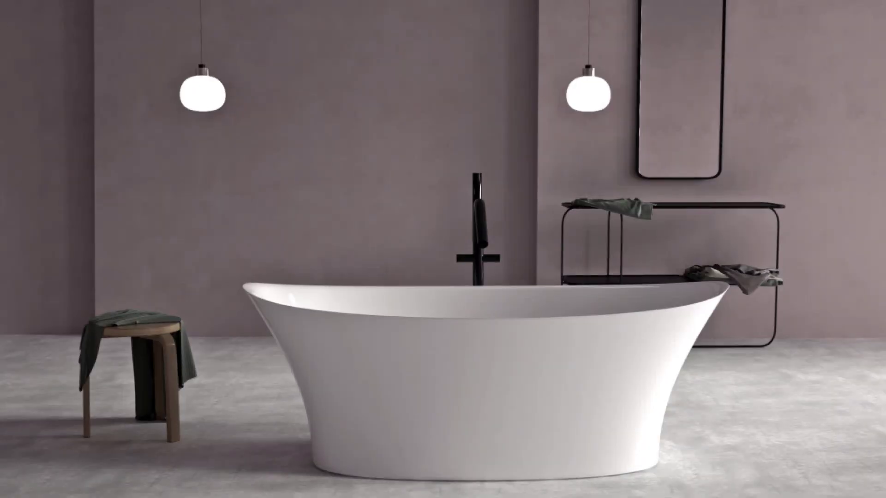